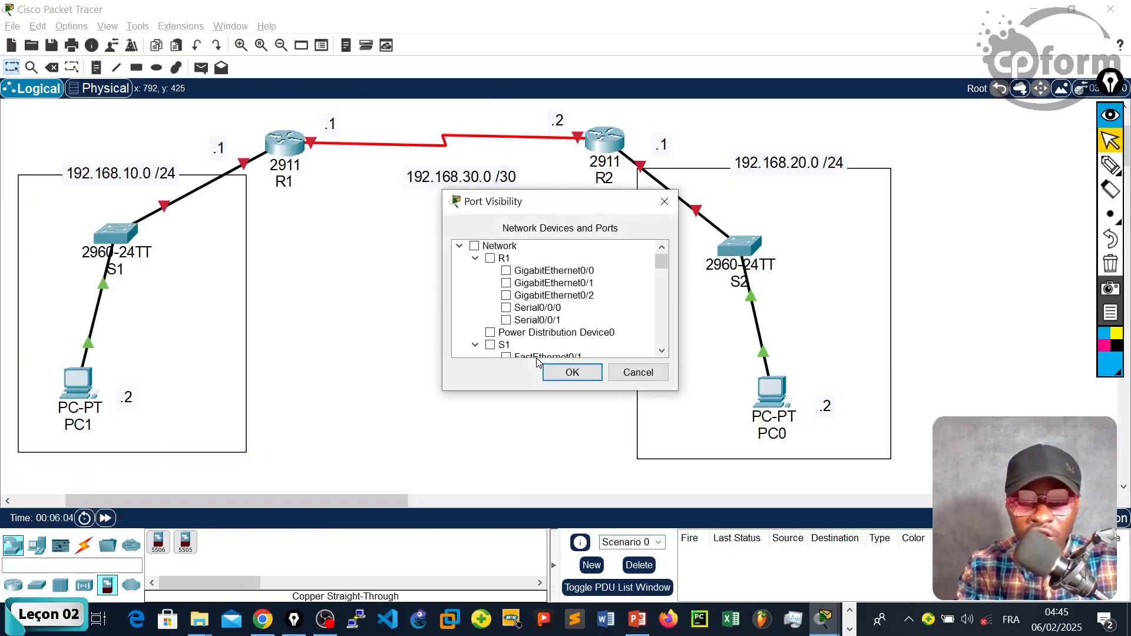
Place a 1941 router in an empty area of the workspace, to the right of the existing topology.
{"action": "left_click", "coordinate": [664, 201]}
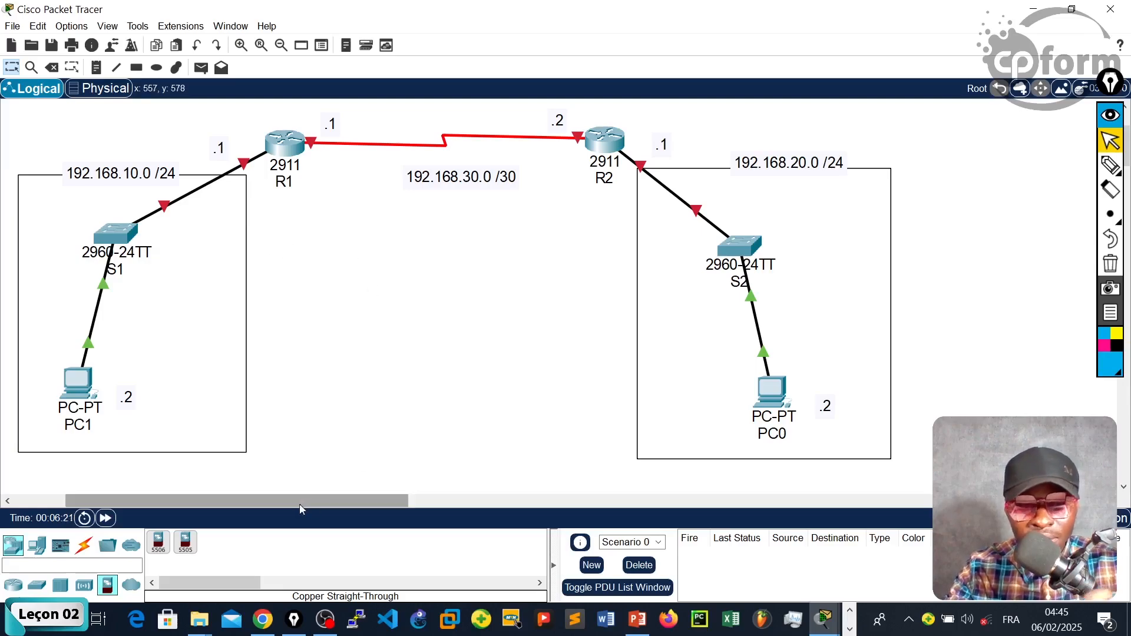
{"action": "left_click_drag", "start_coordinate": [289, 501], "coordinate": [574, 530]}
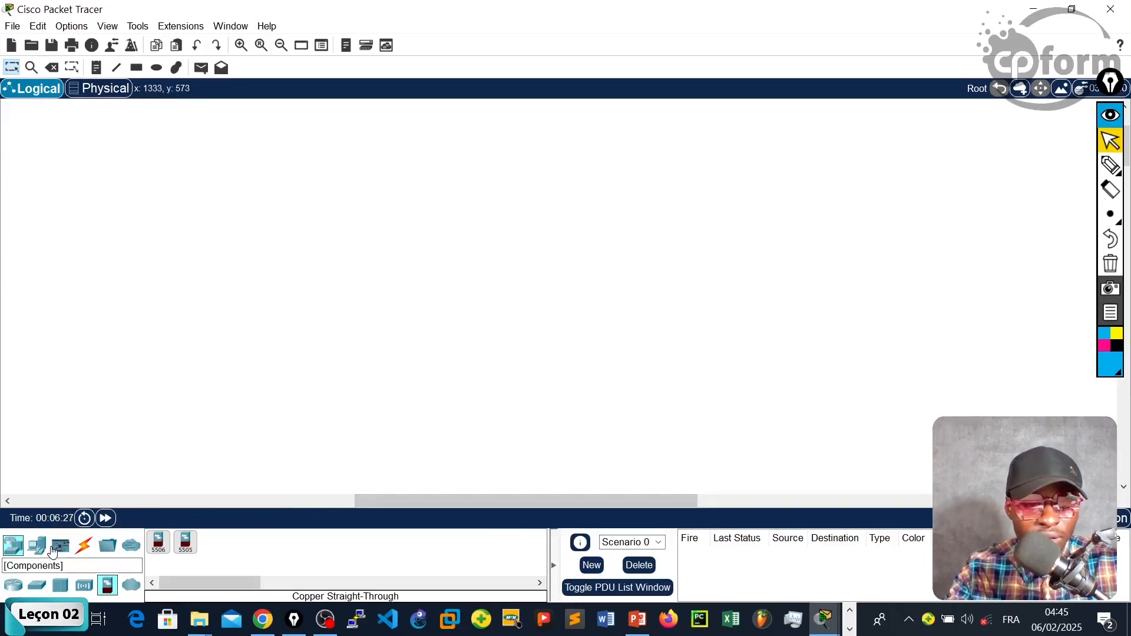
{"action": "left_click", "coordinate": [14, 548]}
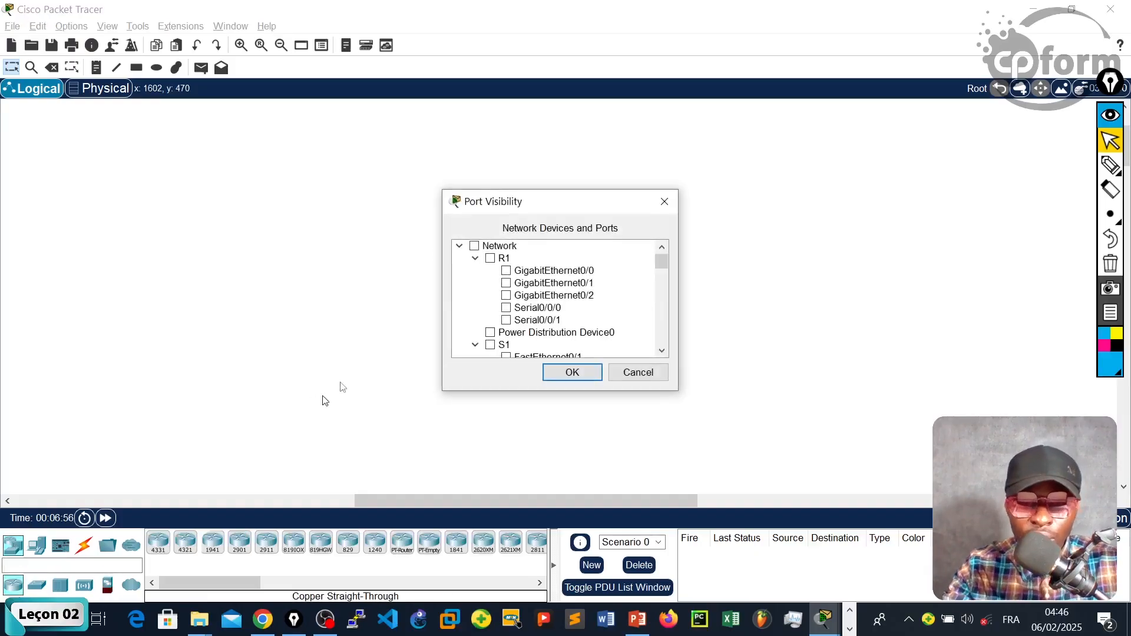
{"action": "left_click", "coordinate": [664, 202]}
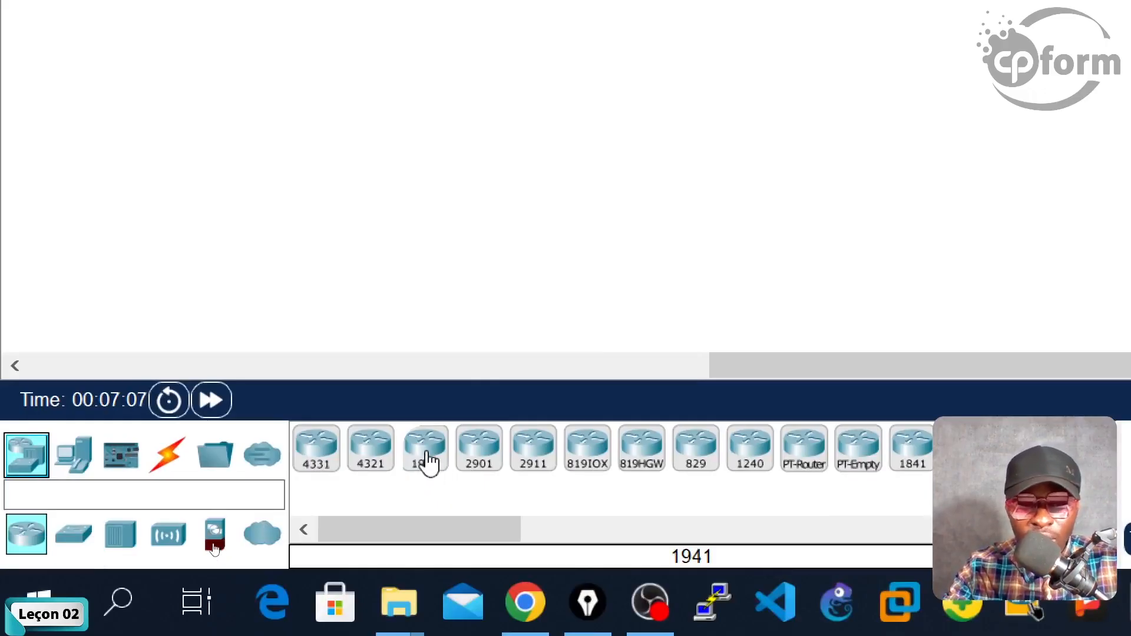
{"action": "left_click", "coordinate": [425, 454]}
{"action": "left_click", "coordinate": [489, 43]}
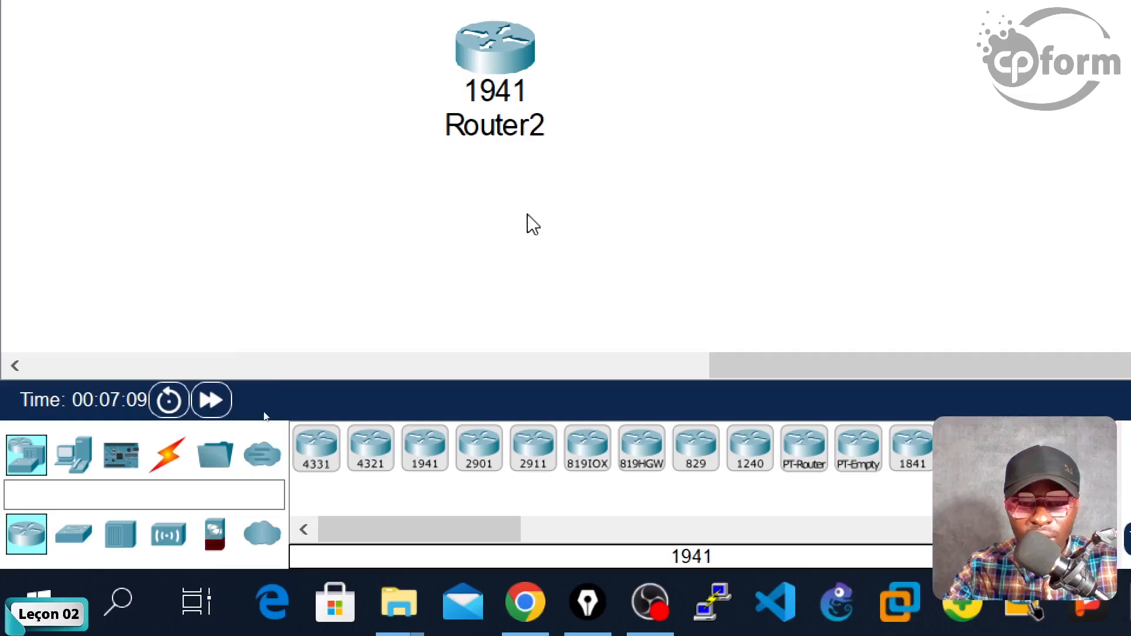
Place six more 1941 routers around the first one in repeated placement mode.
{"action": "left_click", "coordinate": [436, 451]}
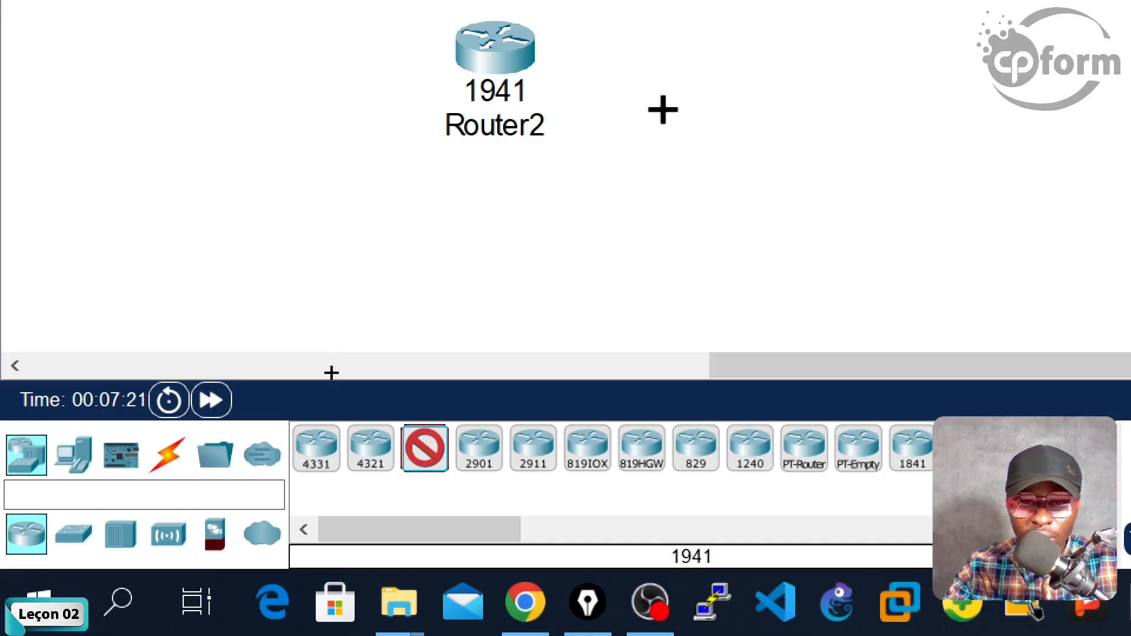
{"action": "left_click", "coordinate": [663, 109]}
{"action": "left_click", "coordinate": [799, 132]}
{"action": "left_click", "coordinate": [241, 152]}
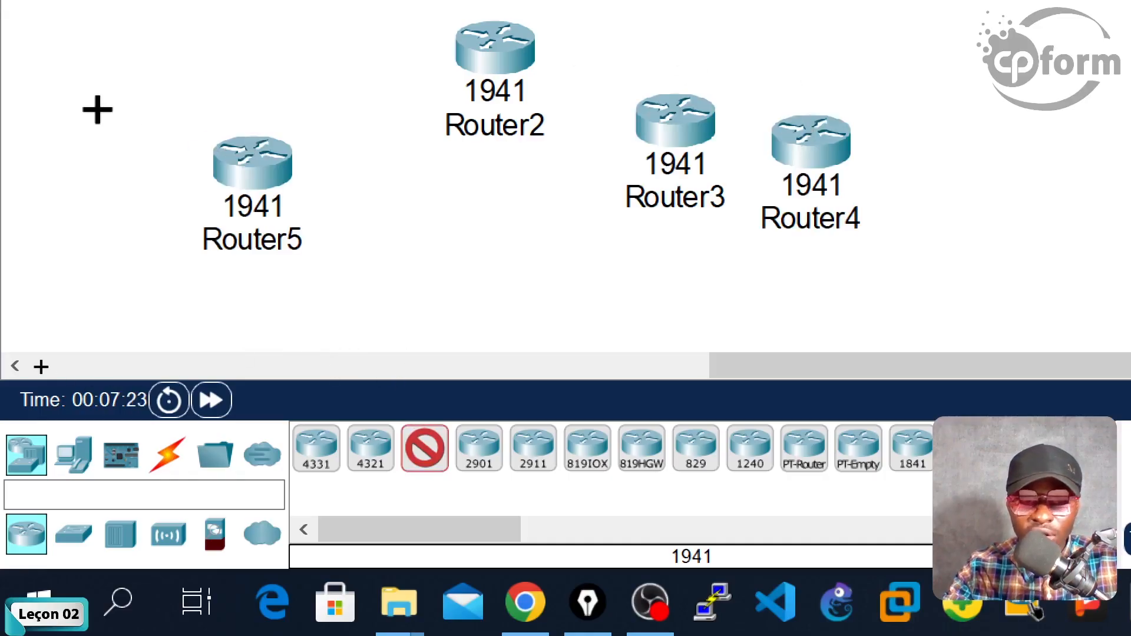
{"action": "left_click", "coordinate": [96, 109]}
{"action": "left_click", "coordinate": [313, 50]}
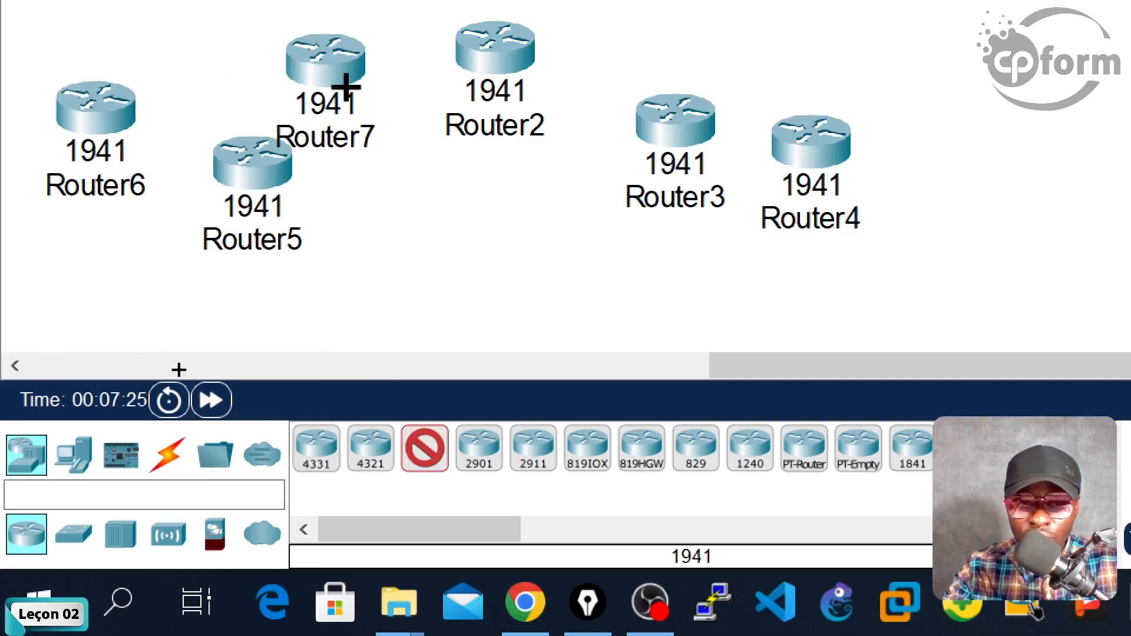
{"action": "left_click", "coordinate": [430, 204]}
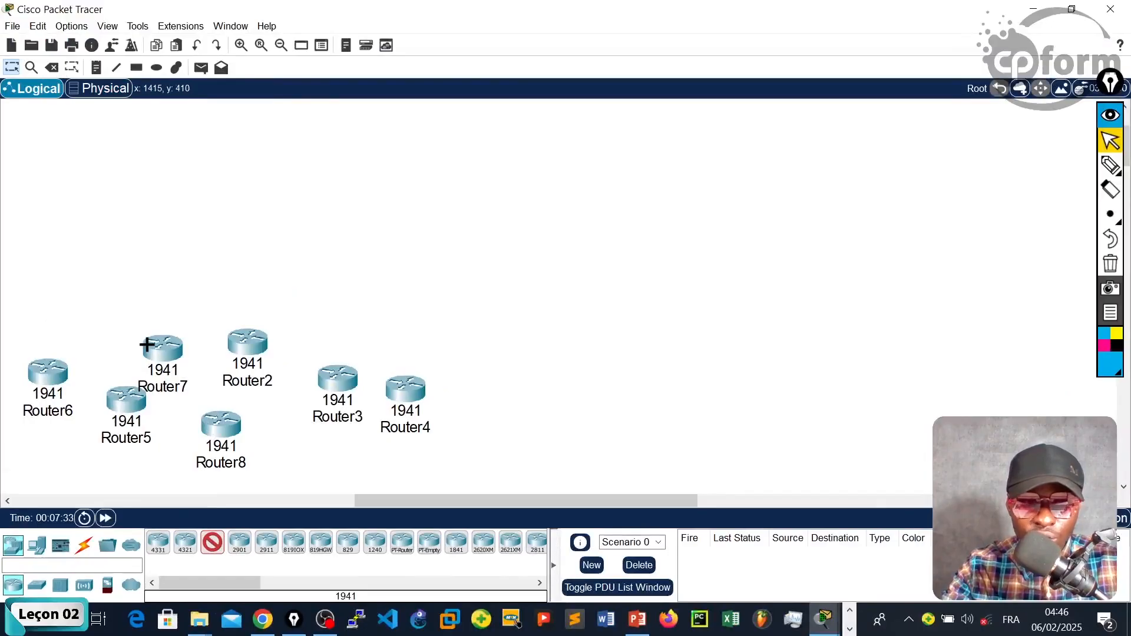
{"action": "key", "text": "Escape"}
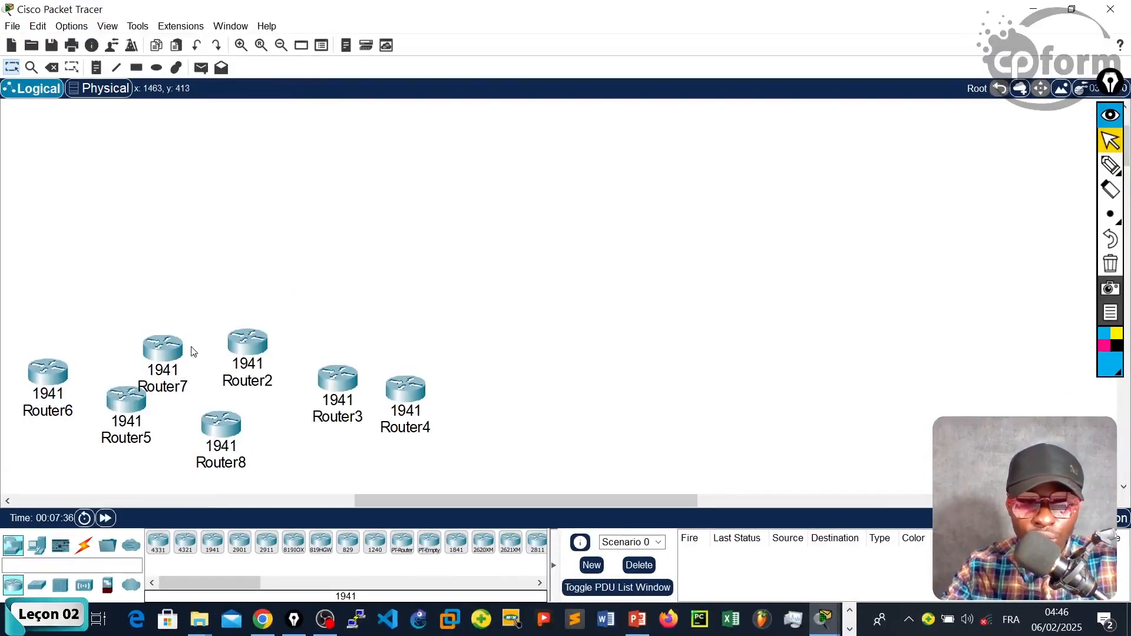
Delete Router2, Router3, Router4, Router7 and Router8, keeping only Router5 and Router6.
{"action": "left_click_drag", "start_coordinate": [155, 305], "coordinate": [445, 455]}
{"action": "key", "text": "Delete"}
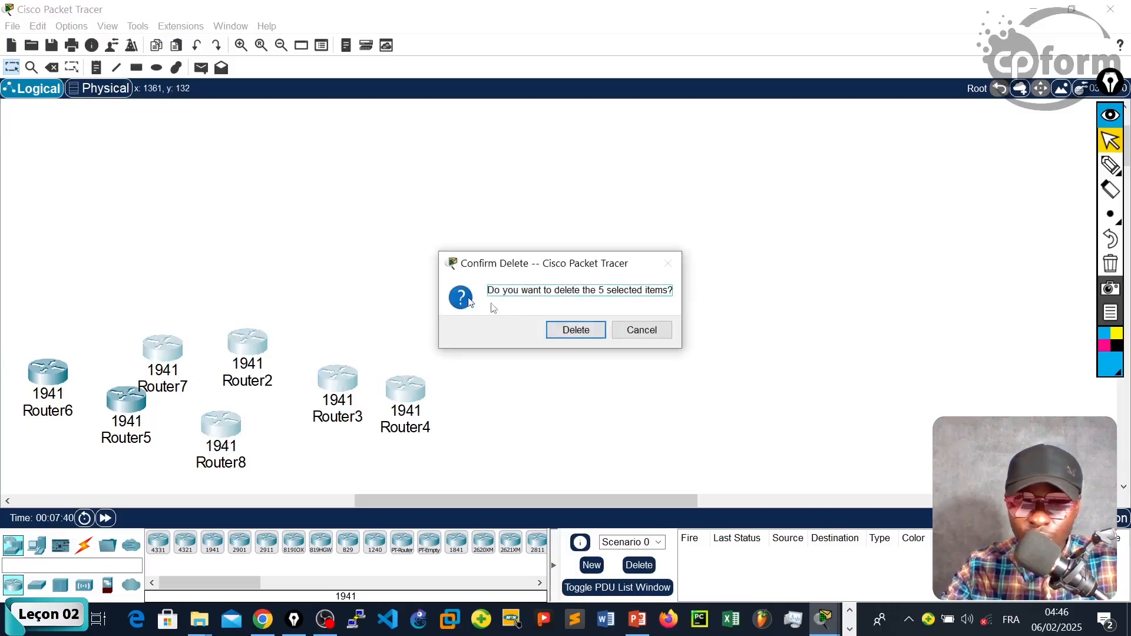
{"action": "left_click", "coordinate": [555, 331]}
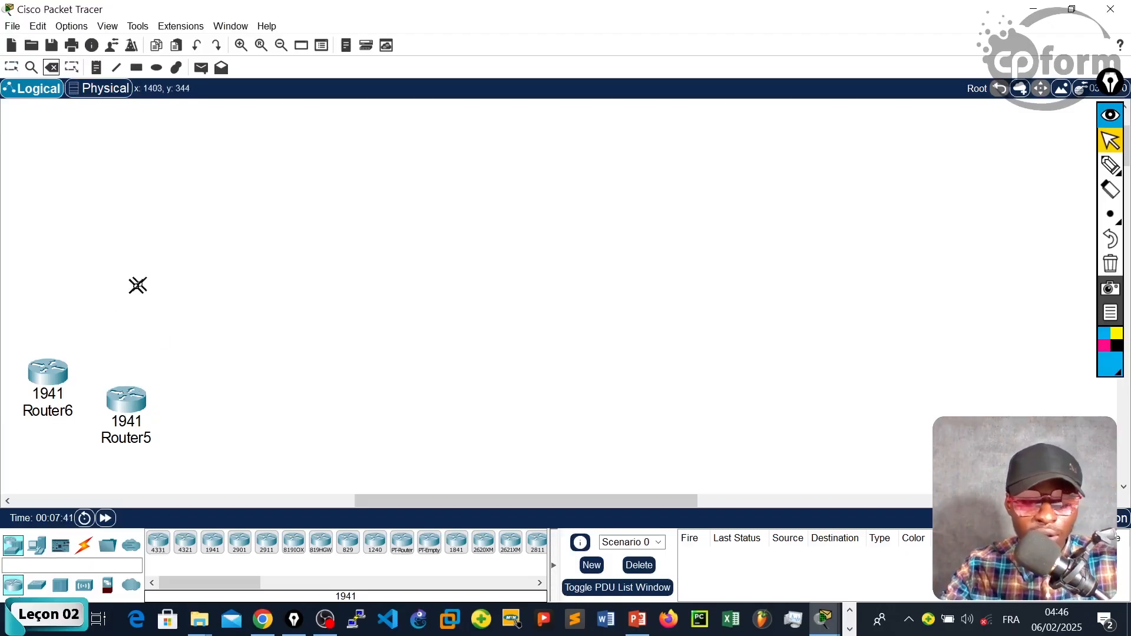
Move Router6 and Router5 up so they sit side by side, widely spaced, with Router6 on the left.
{"action": "left_click_drag", "start_coordinate": [54, 389], "coordinate": [206, 224]}
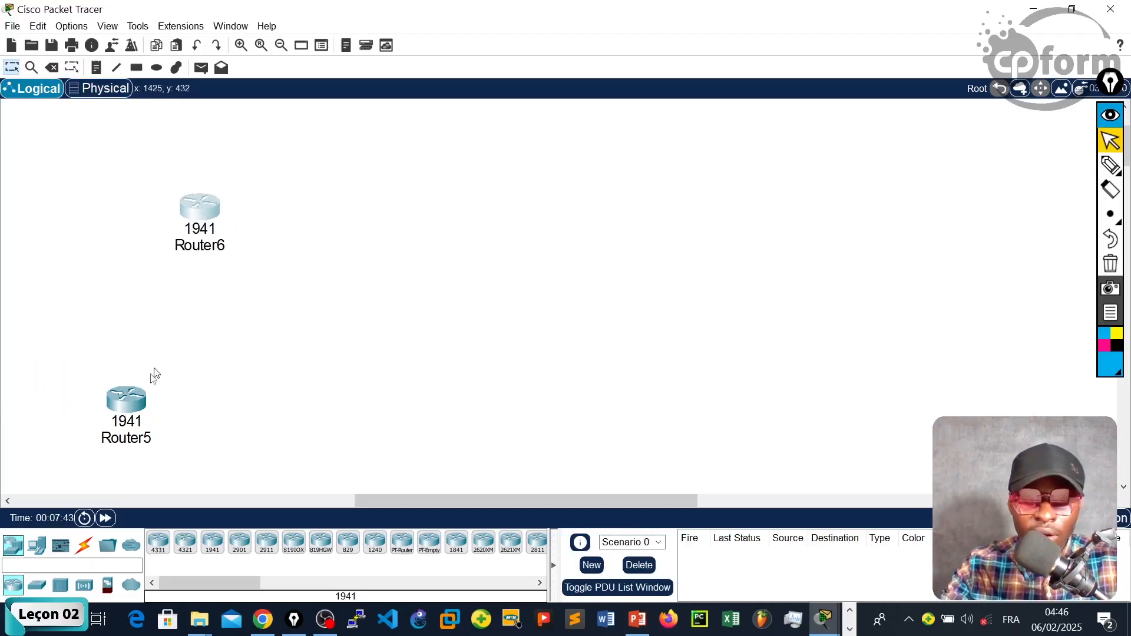
{"action": "left_click_drag", "start_coordinate": [130, 401], "coordinate": [630, 213]}
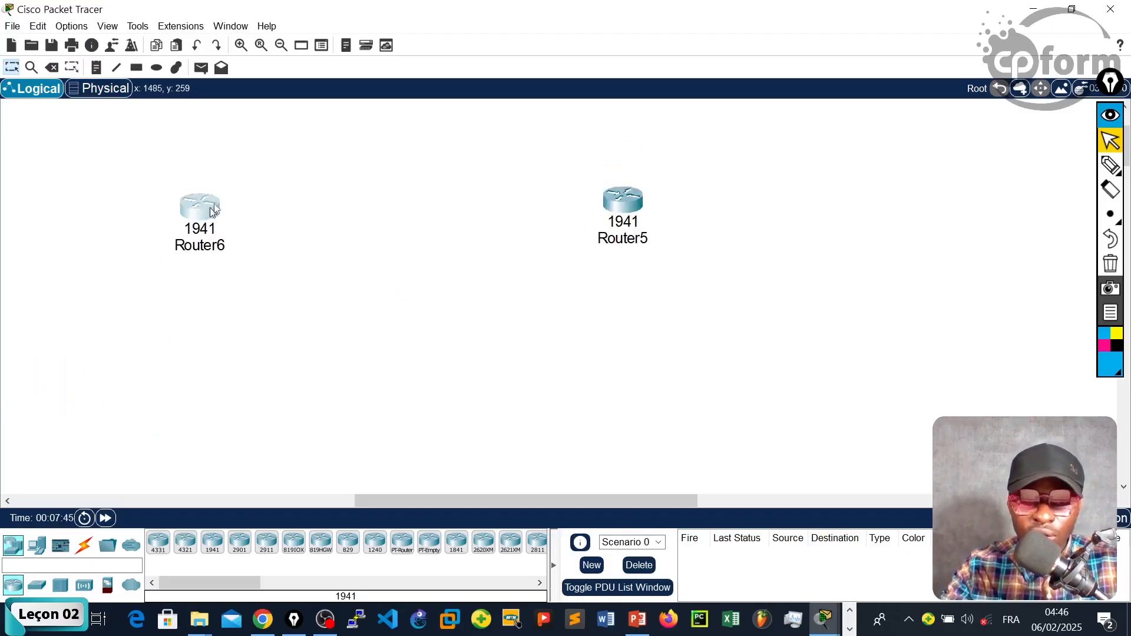
{"action": "left_click_drag", "start_coordinate": [206, 207], "coordinate": [240, 186]}
{"action": "left_click_drag", "start_coordinate": [621, 209], "coordinate": [698, 181]}
{"action": "left_click_drag", "start_coordinate": [247, 197], "coordinate": [325, 193]}
Try to rename Router6 as R1.
{"action": "left_click", "coordinate": [318, 219]}
{"action": "key", "text": "ctrl+a"}
{"action": "key", "text": "BackSpace"}
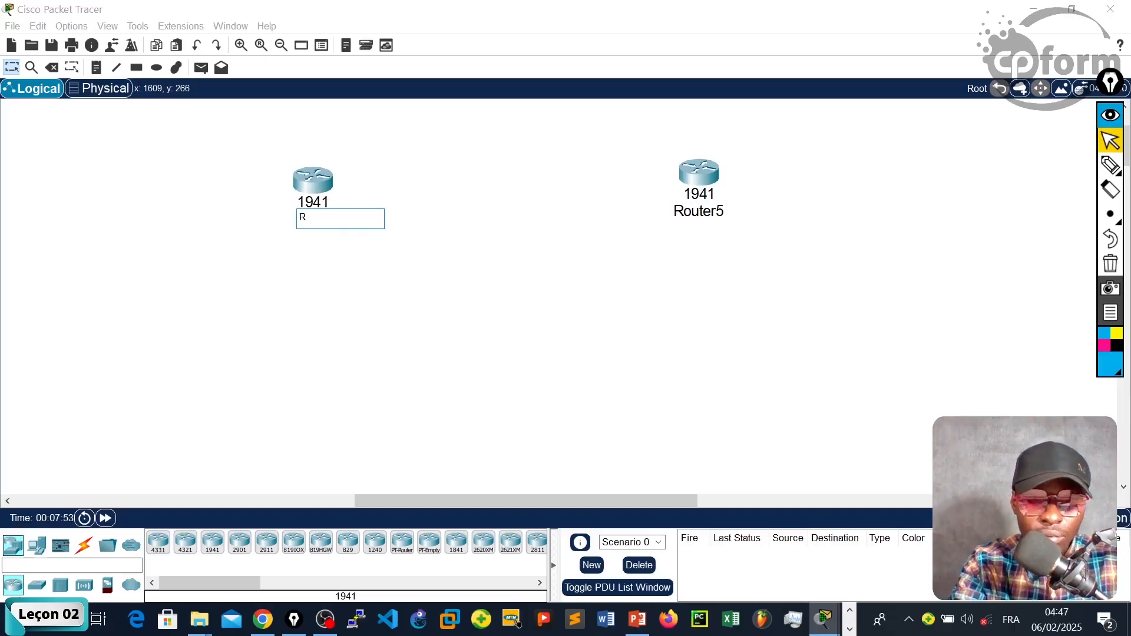
{"action": "type", "text": "R1"}
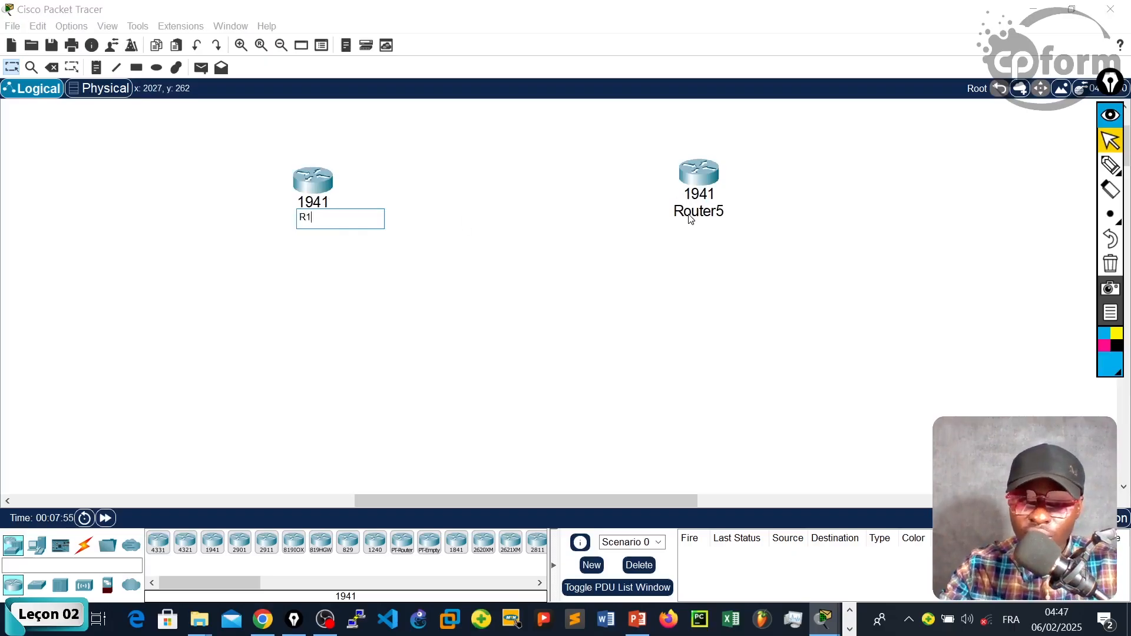
{"action": "key", "text": "Return"}
{"action": "left_click", "coordinate": [668, 266]}
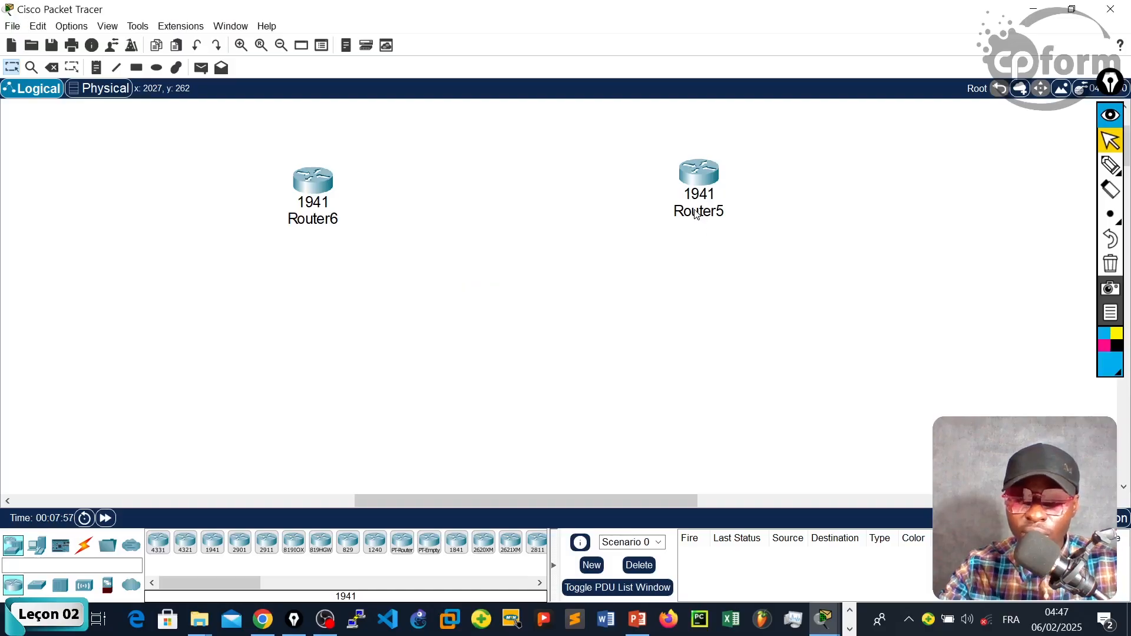
Try to rename Router5 as R2.
{"action": "left_click", "coordinate": [698, 214]}
{"action": "key", "text": "ctrl+a"}
{"action": "key", "text": "BackSpace"}
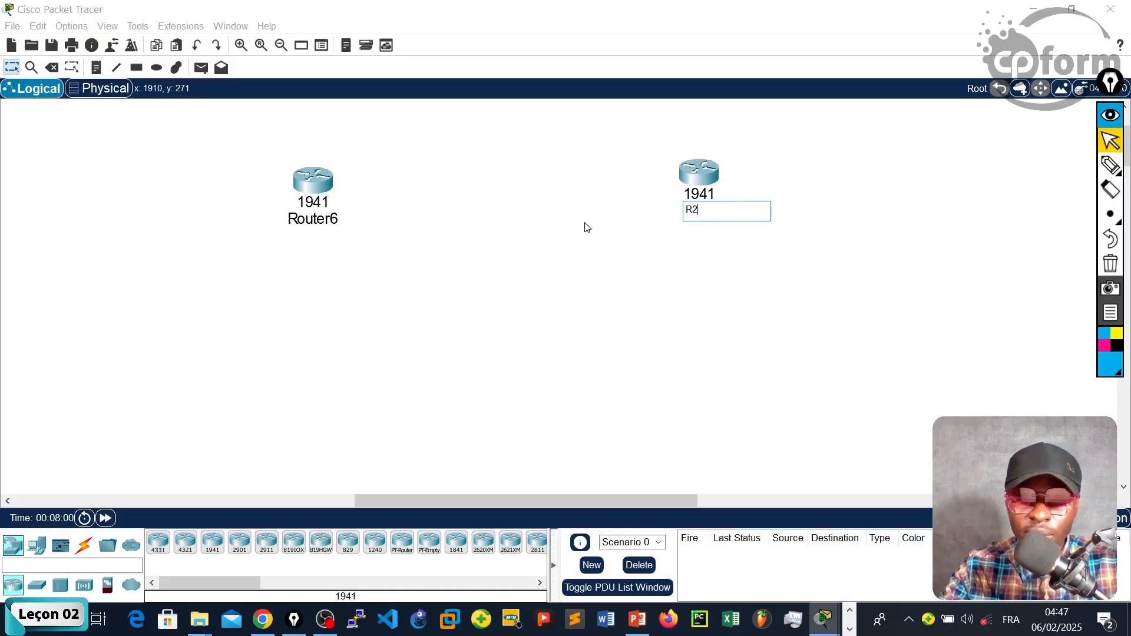
{"action": "key", "text": "Return"}
{"action": "left_click", "coordinate": [662, 264]}
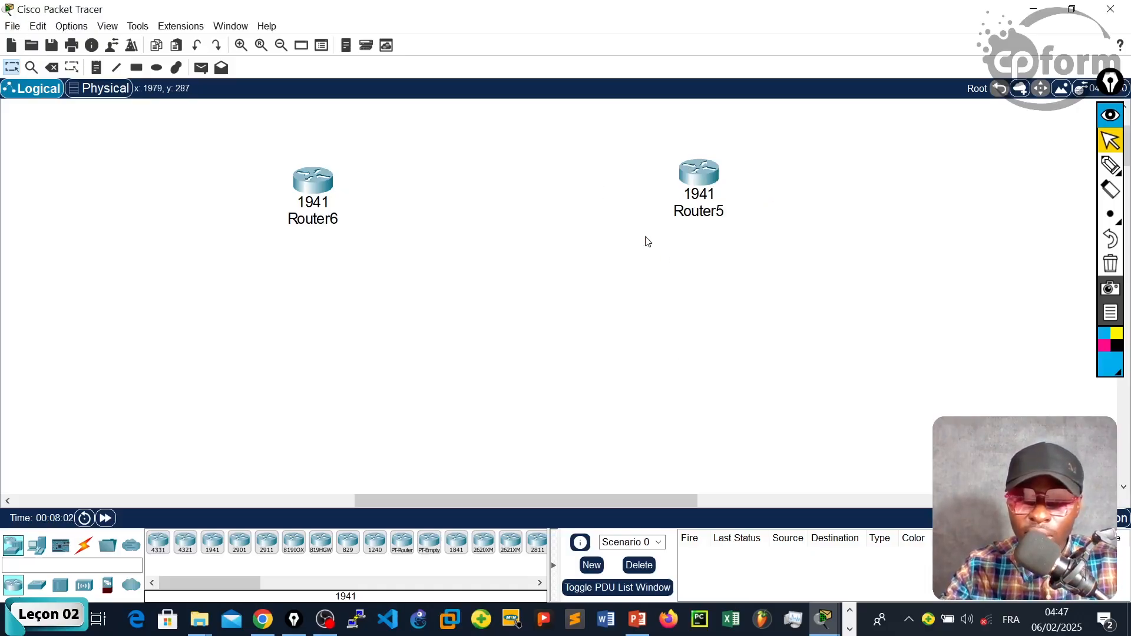
Rename Router5 as Router2.
{"action": "left_click", "coordinate": [712, 214]}
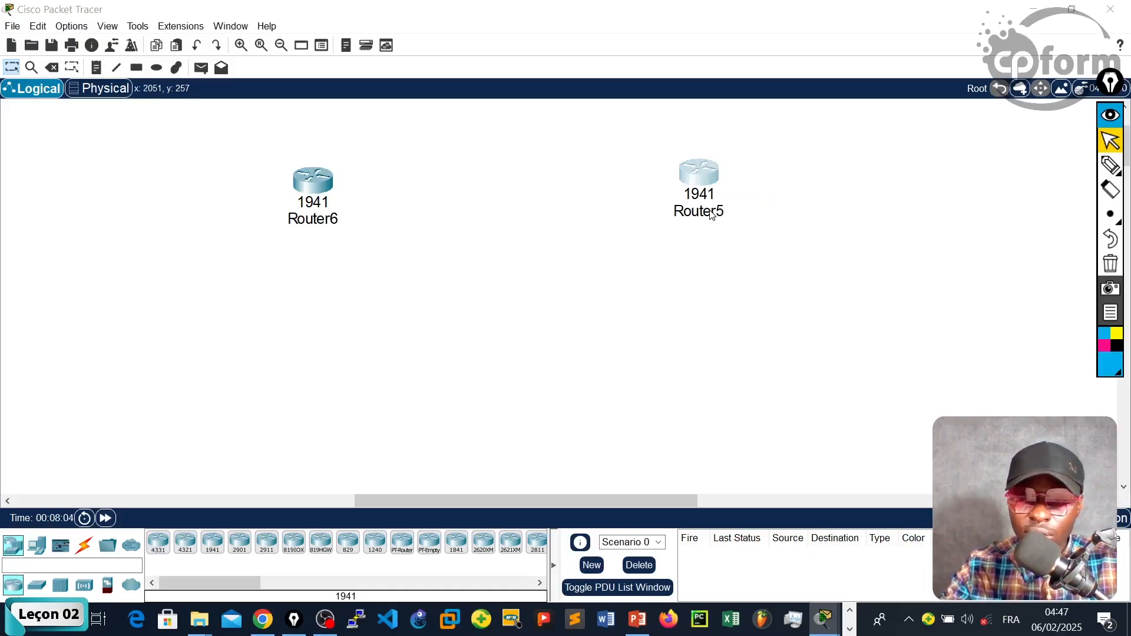
{"action": "key", "text": "ctrl+a"}
{"action": "key", "text": "BackSpace"}
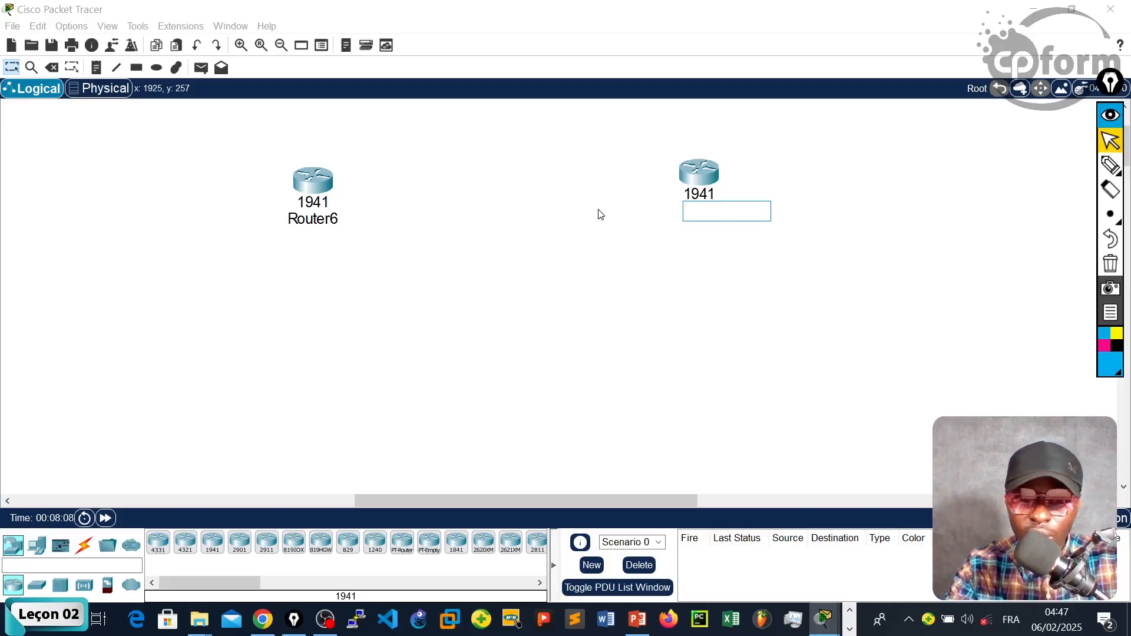
{"action": "type", "text": "Router"}
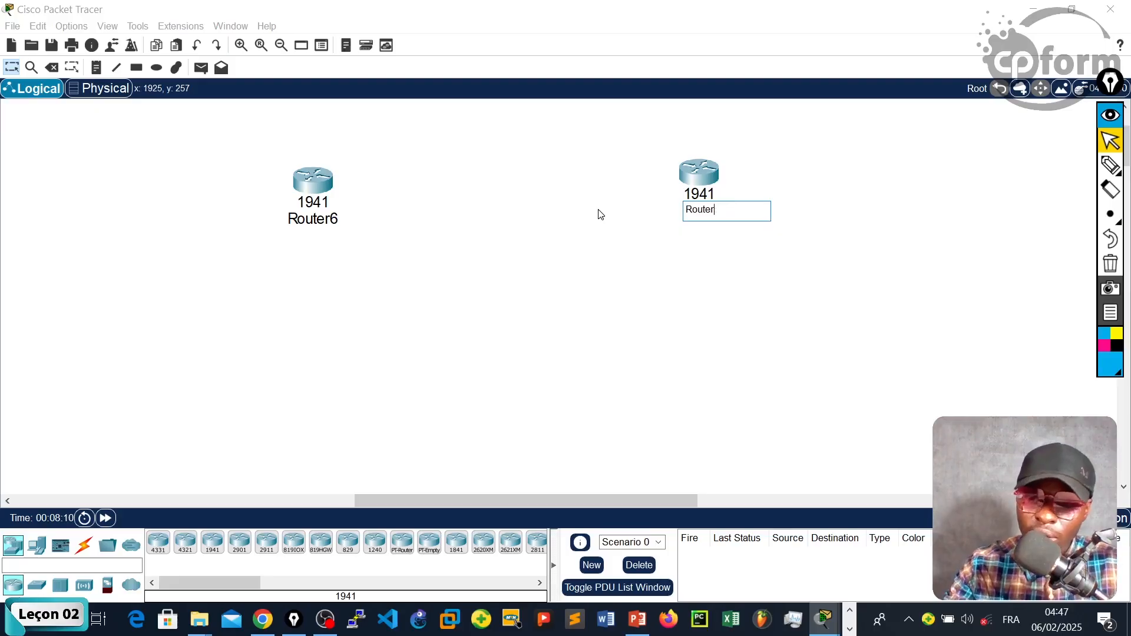
{"action": "type", "text": "2"}
{"action": "key", "text": "Return"}
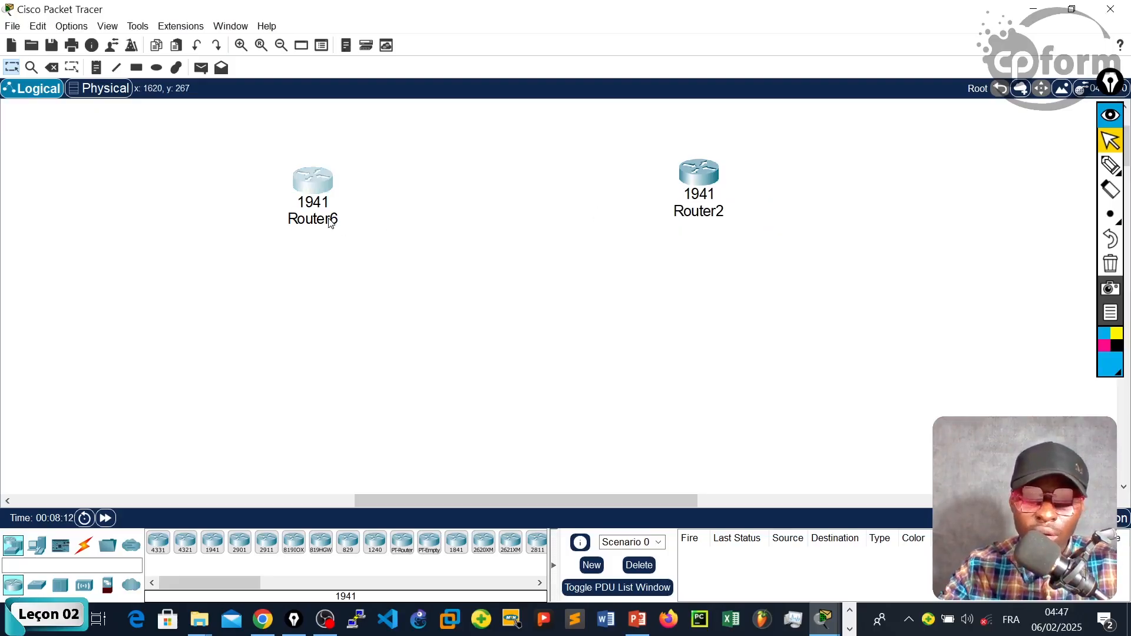
Rename Router6 as Router1 and shift it slightly to line up horizontally with Router2.
{"action": "left_click", "coordinate": [329, 219]}
{"action": "key", "text": "BackSpace"}
{"action": "type", "text": "1"}
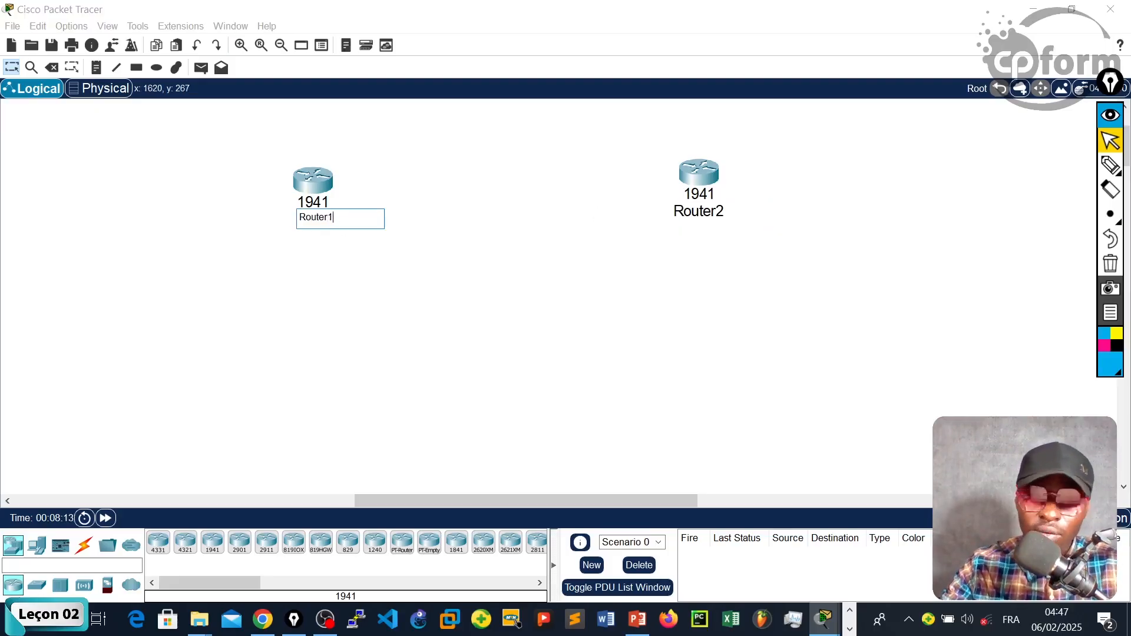
{"action": "left_click", "coordinate": [351, 262]}
{"action": "left_click_drag", "start_coordinate": [326, 172], "coordinate": [337, 164]}
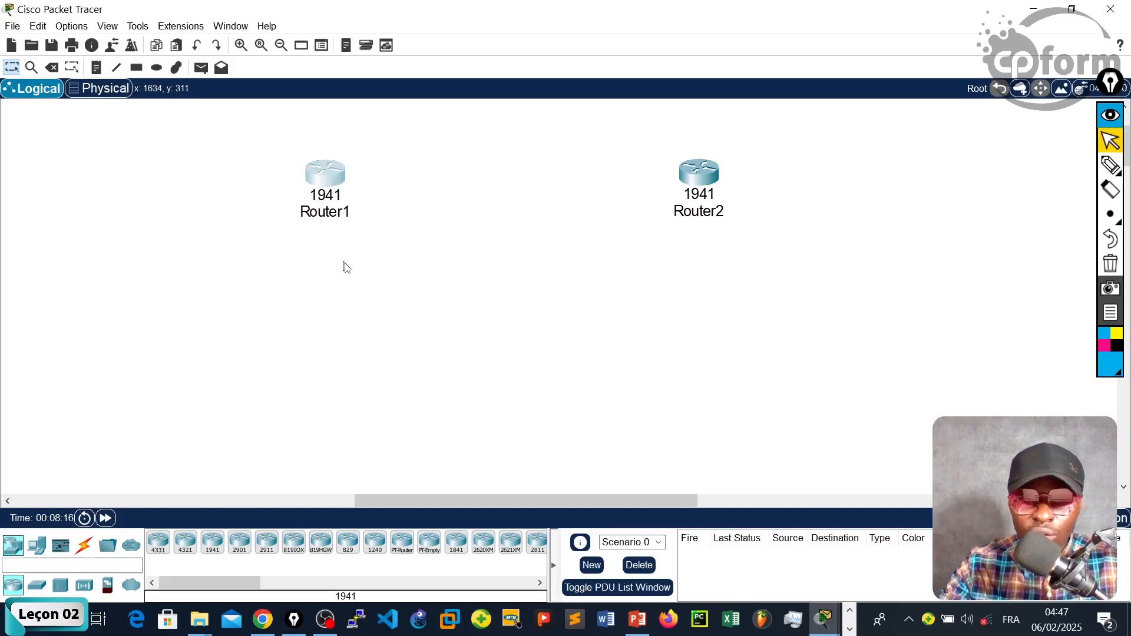
{"action": "left_click", "coordinate": [346, 268]}
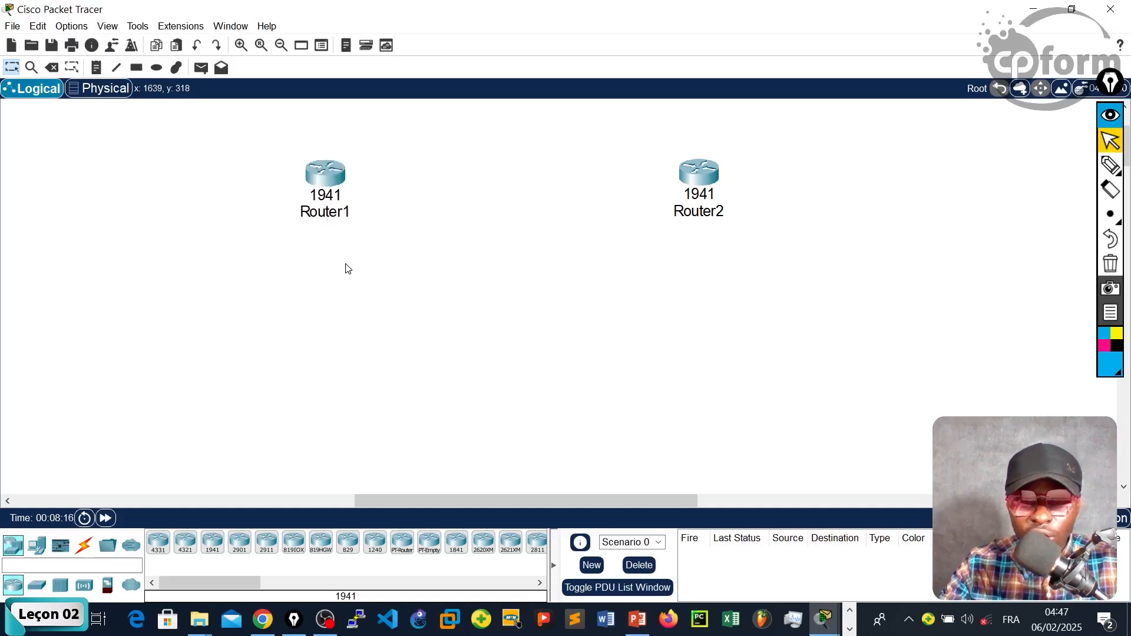
Place two 2960 switches side by side in the area below Router1.
{"action": "left_click", "coordinate": [37, 545]}
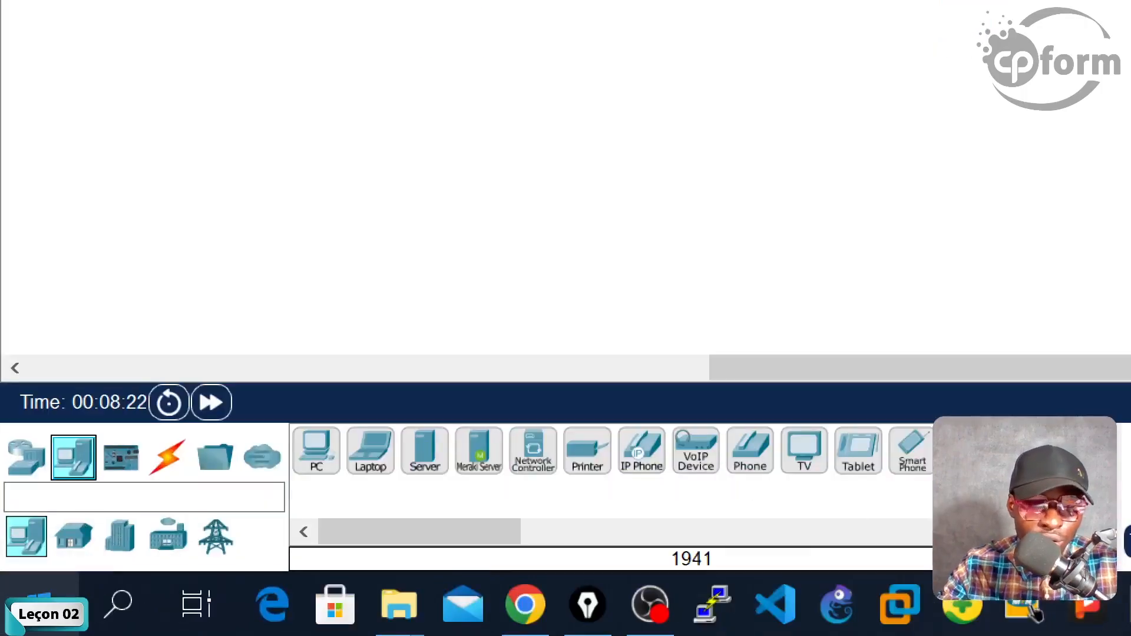
{"action": "left_click", "coordinate": [21, 471]}
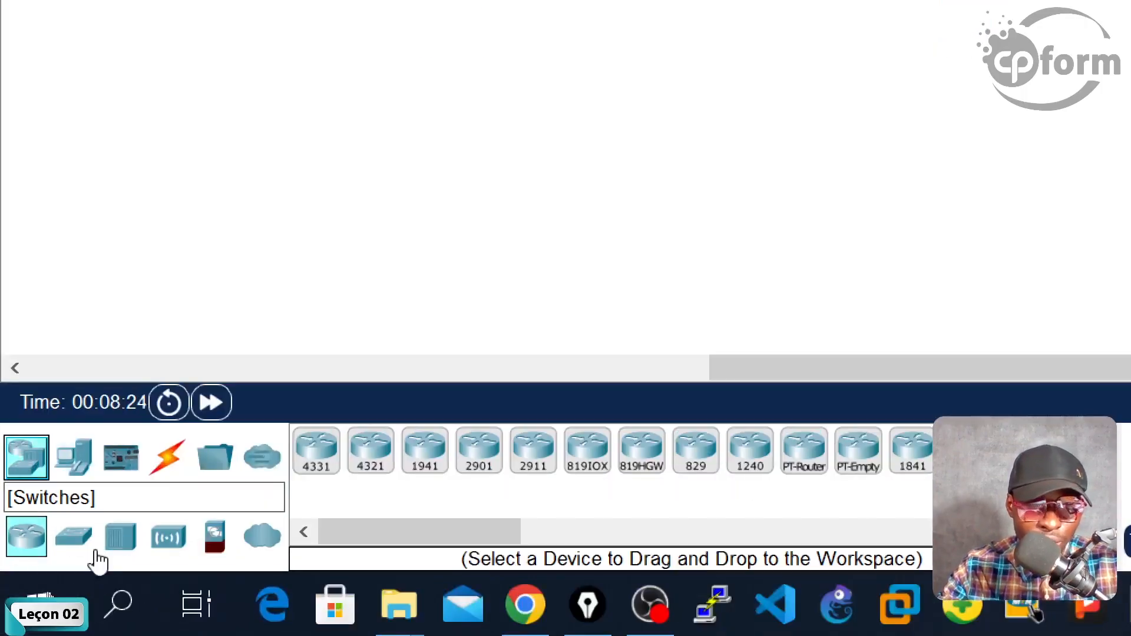
{"action": "left_click", "coordinate": [74, 536]}
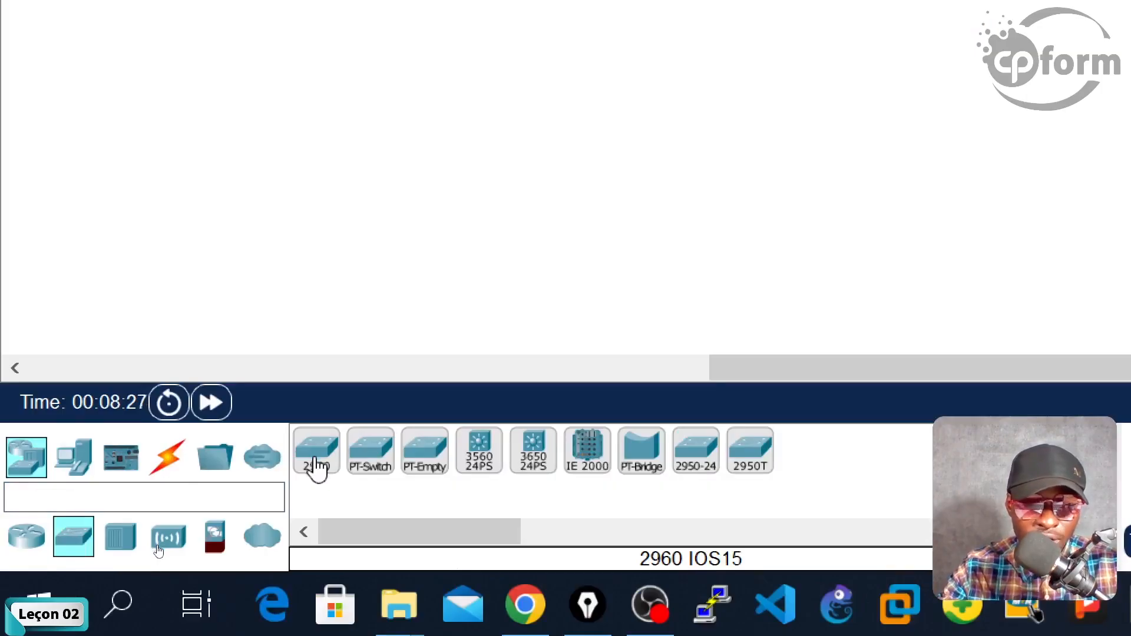
{"action": "left_click", "coordinate": [316, 465]}
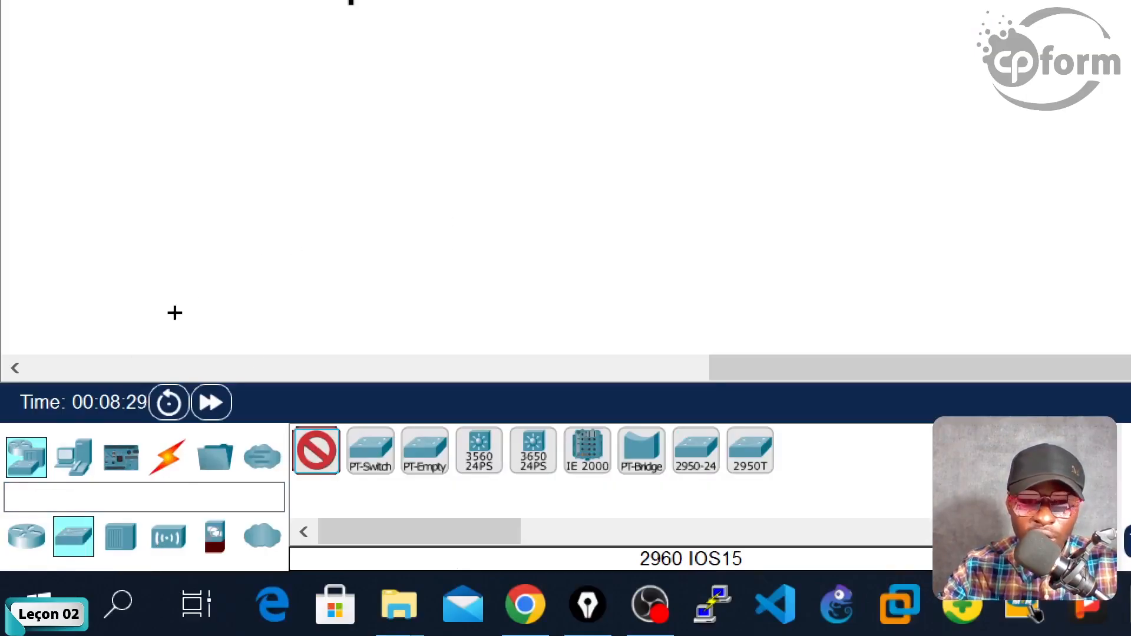
{"action": "left_click", "coordinate": [377, 122]}
{"action": "left_click", "coordinate": [672, 135]}
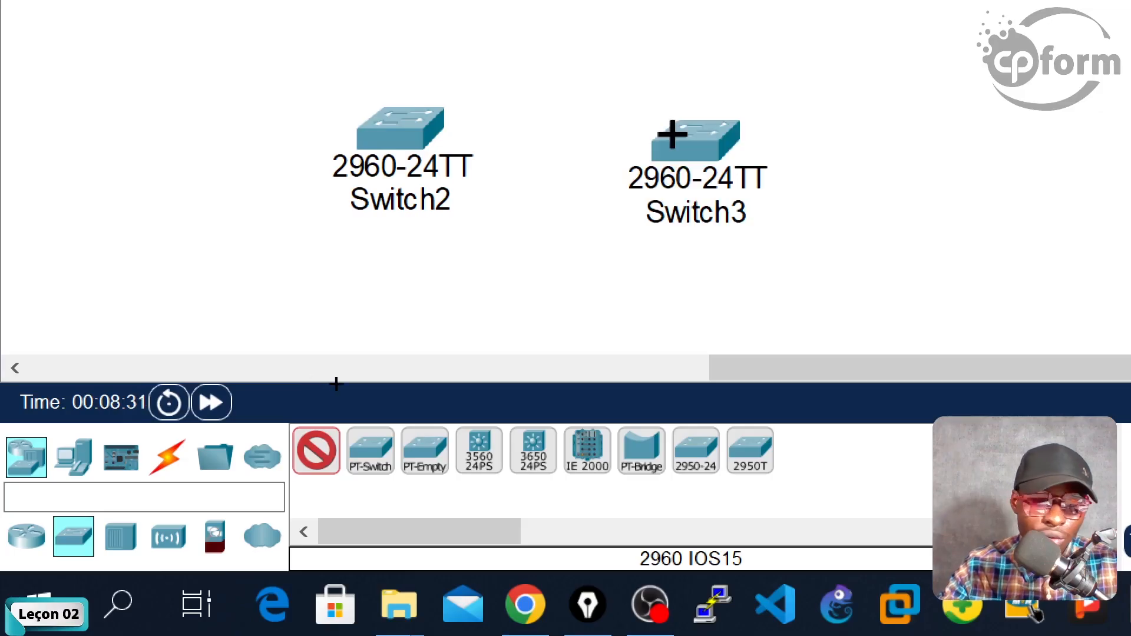
{"action": "key", "text": "Escape"}
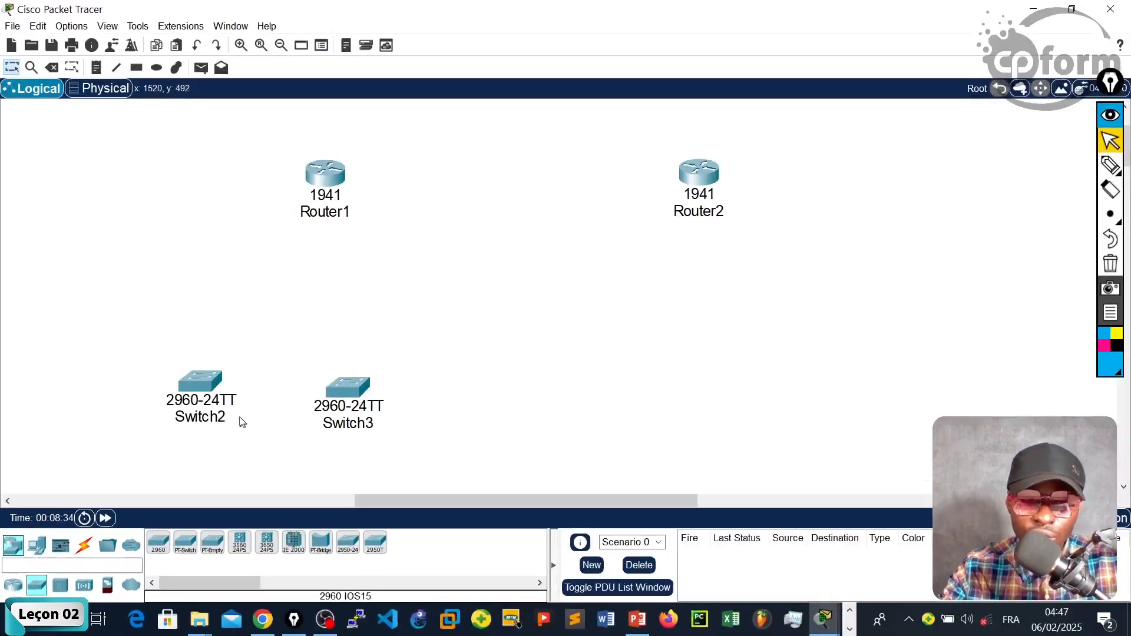
Move Switch2 below and left of Router1, and Switch3 below and right of Router2.
{"action": "left_click_drag", "start_coordinate": [443, 165], "coordinate": [476, 132]}
{"action": "left_click_drag", "start_coordinate": [241, 383], "coordinate": [260, 323]}
{"action": "left_click_drag", "start_coordinate": [359, 394], "coordinate": [785, 320]}
{"action": "left_click", "coordinate": [548, 351]}
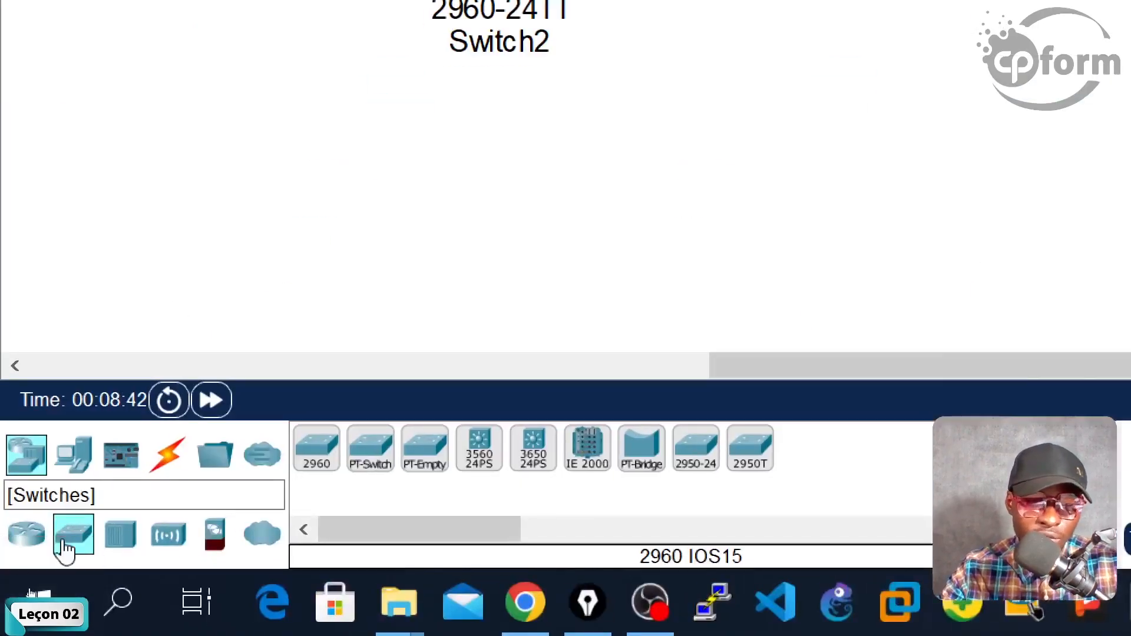
Place two PCs side by side in the area below Switch2.
{"action": "left_click", "coordinate": [75, 454]}
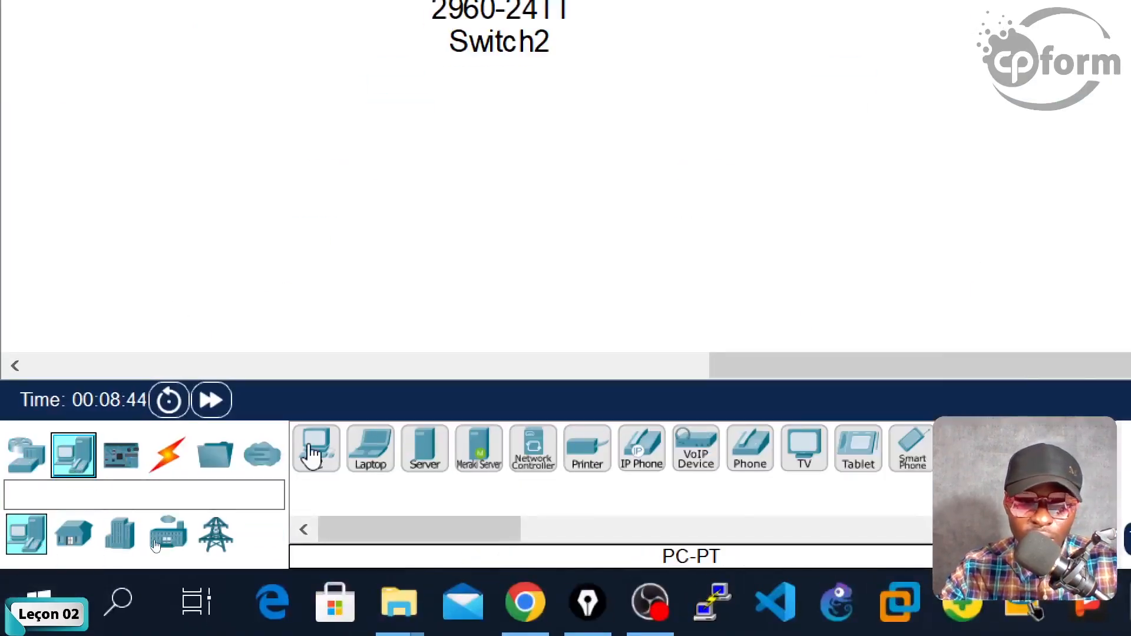
{"action": "key", "text": "super"}
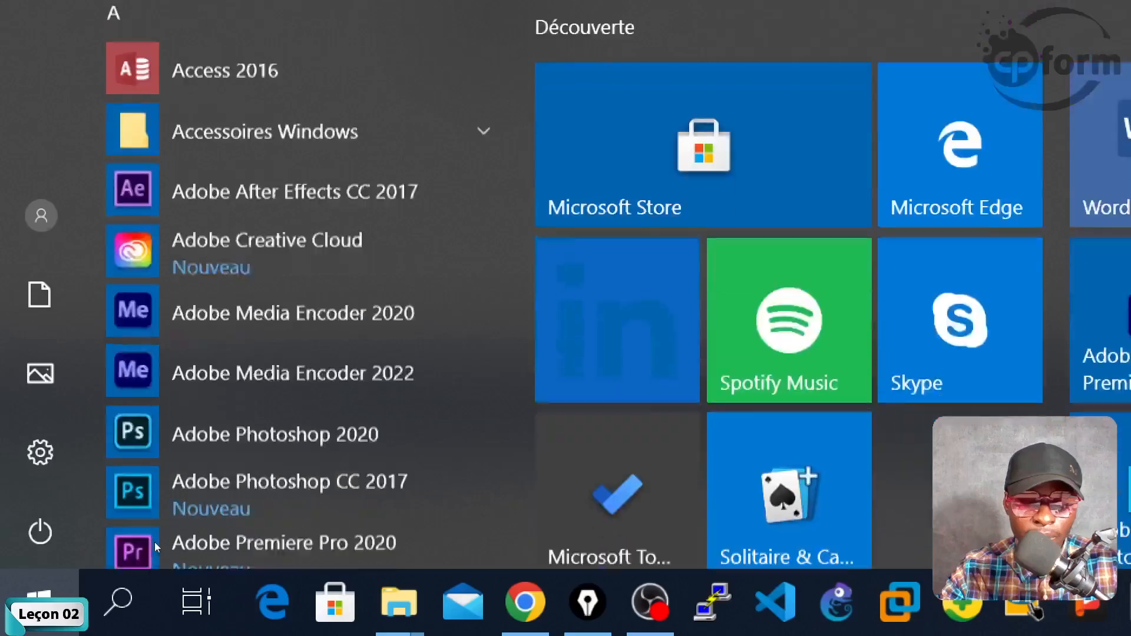
{"action": "key", "text": "Escape"}
{"action": "left_click", "coordinate": [314, 453]}
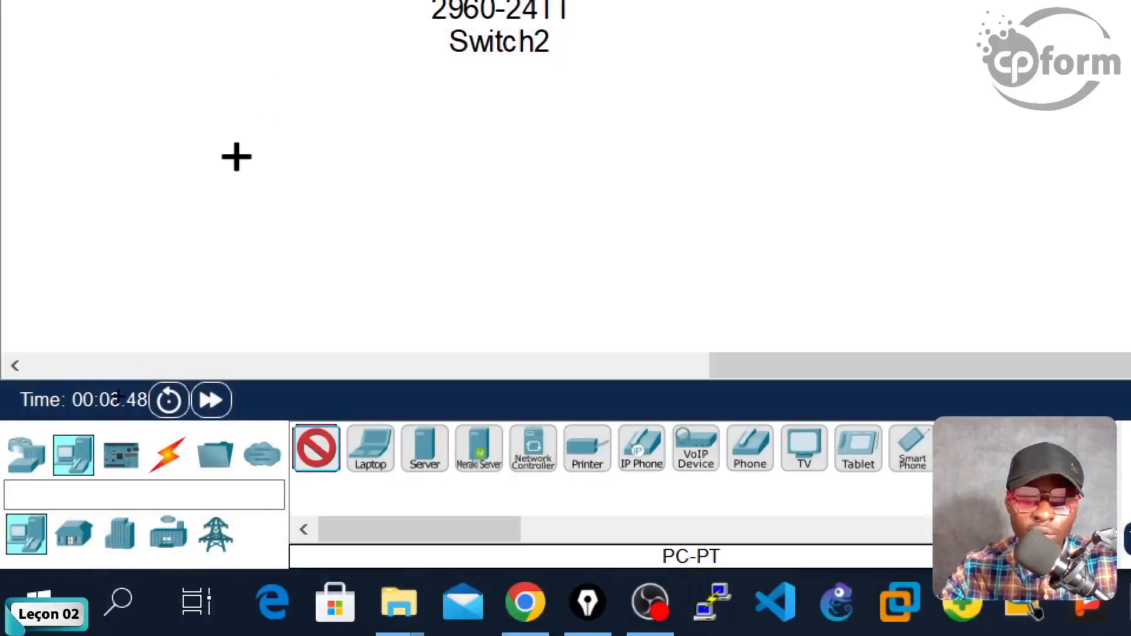
{"action": "left_click", "coordinate": [252, 168]}
{"action": "left_click", "coordinate": [411, 194]}
{"action": "key", "text": "Escape"}
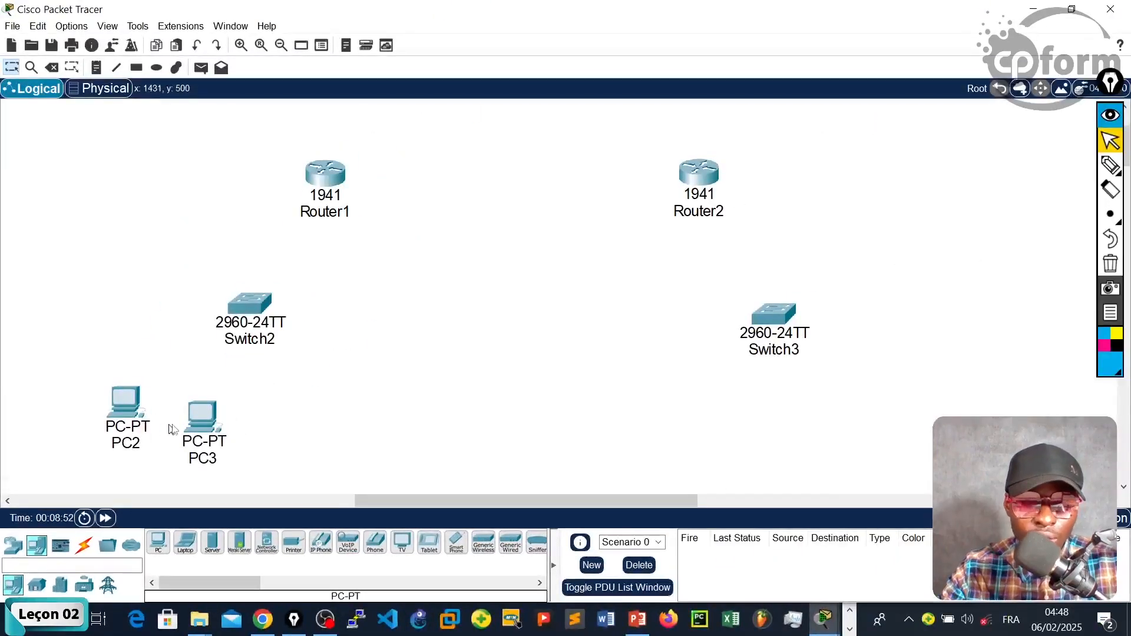
Move PC3 below Switch3 and bring PC2 closer beneath Switch2.
{"action": "left_click_drag", "start_coordinate": [413, 197], "coordinate": [1041, 182]}
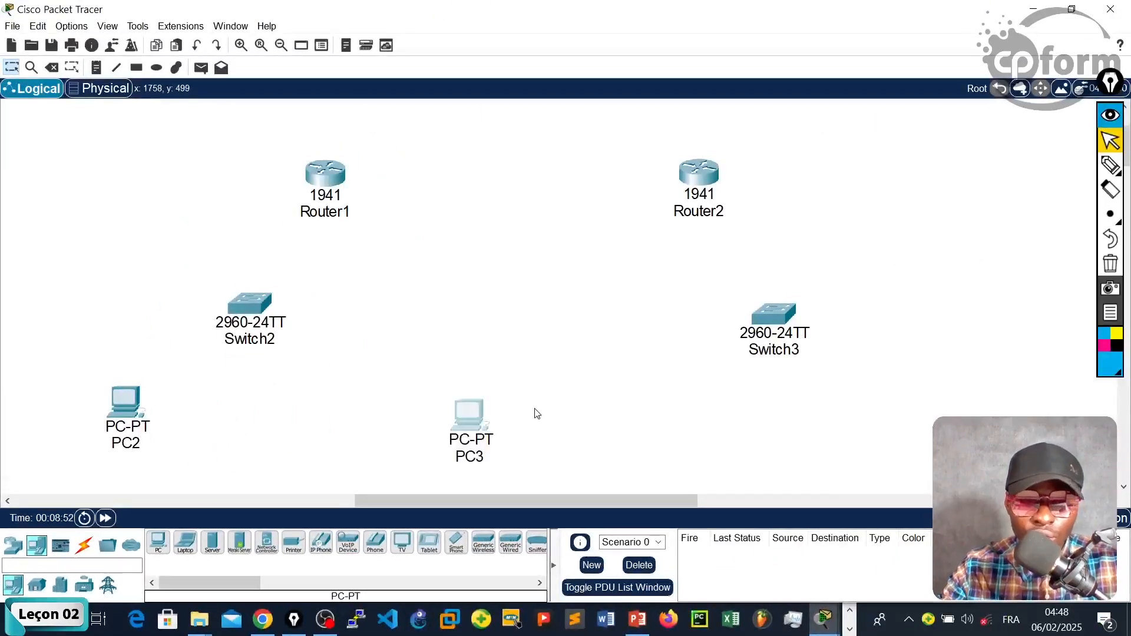
{"action": "left_click_drag", "start_coordinate": [537, 414], "coordinate": [776, 431]}
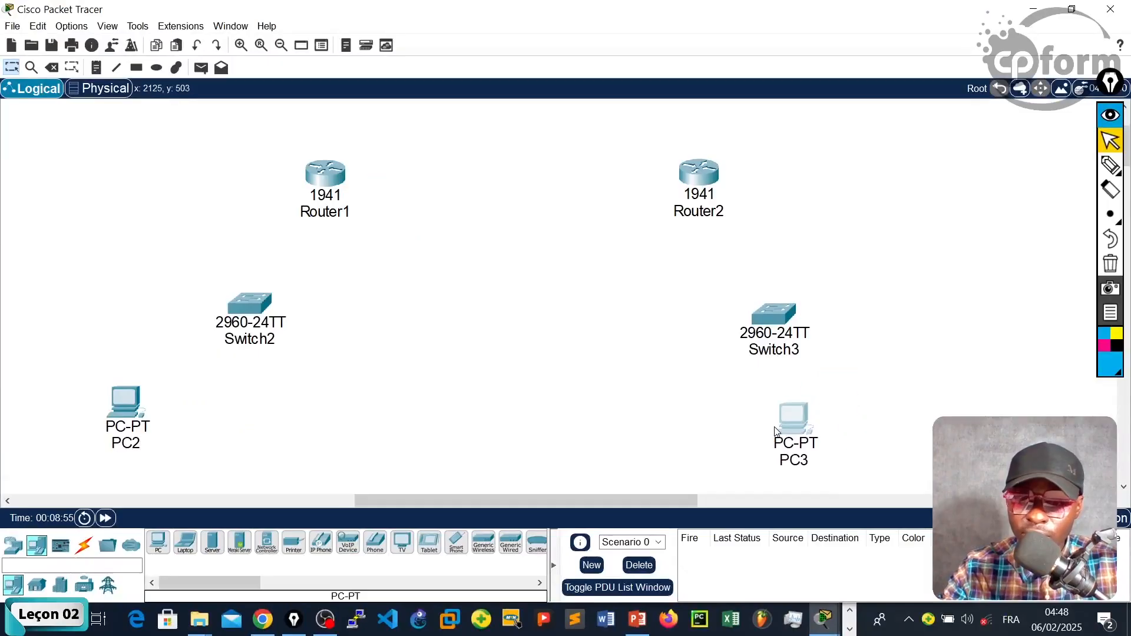
{"action": "left_click_drag", "start_coordinate": [125, 400], "coordinate": [200, 368]}
Shift the whole new topology to the left, and raise Router1 and Router2 slightly together.
{"action": "left_click_drag", "start_coordinate": [127, 149], "coordinate": [792, 443]}
{"action": "left_click_drag", "start_coordinate": [691, 194], "coordinate": [587, 180]}
{"action": "left_click", "coordinate": [501, 273]}
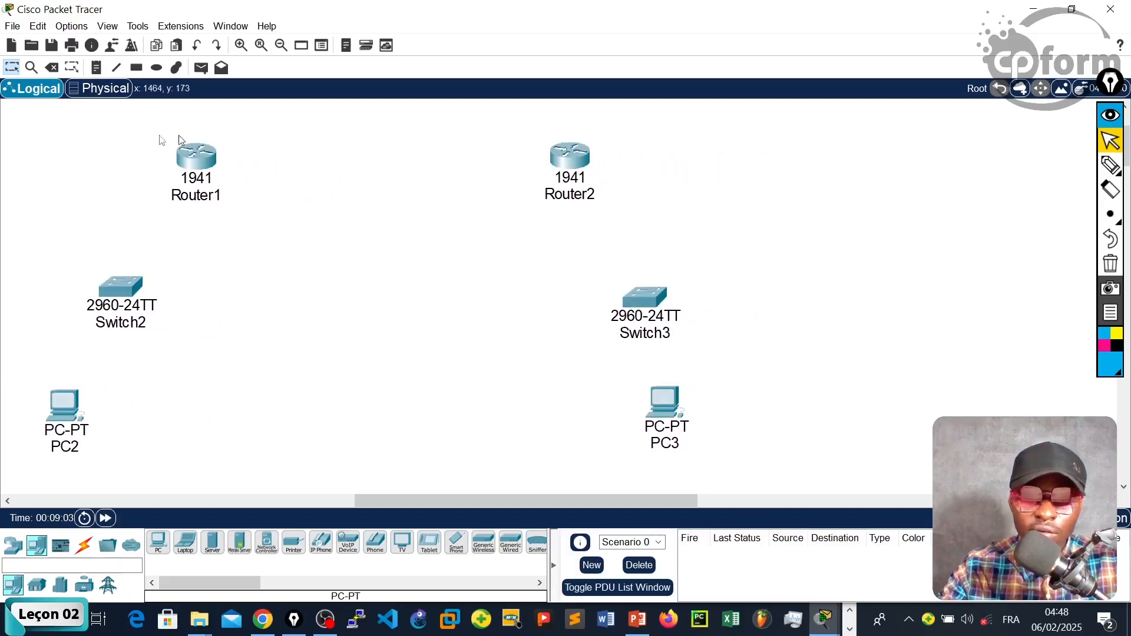
{"action": "left_click_drag", "start_coordinate": [143, 131], "coordinate": [587, 178]}
{"action": "left_click", "coordinate": [476, 243]}
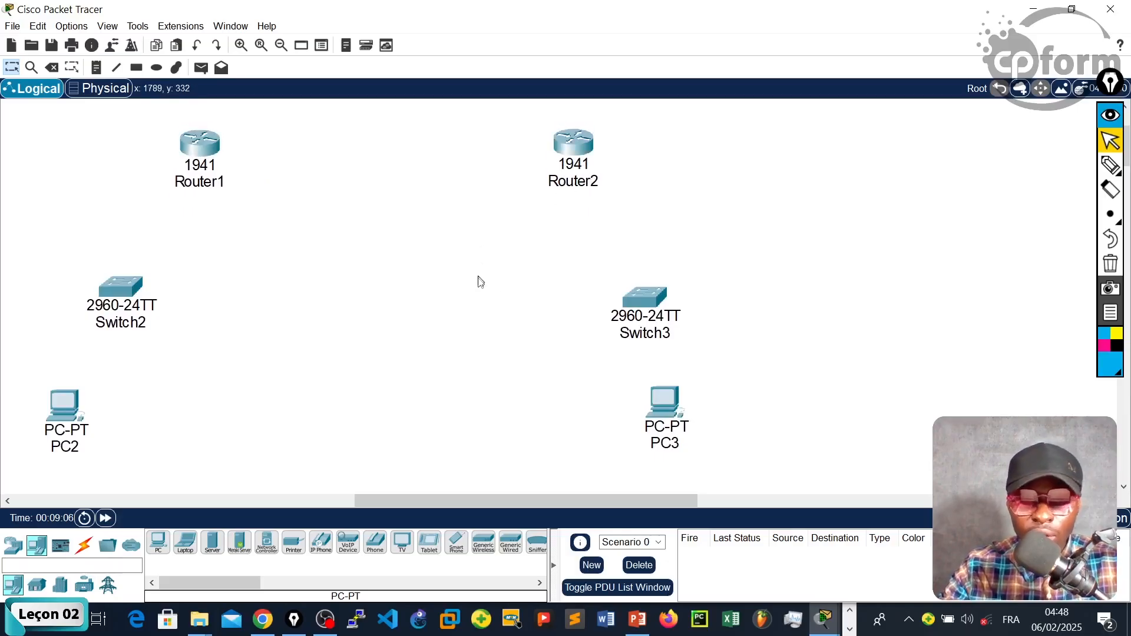
{"action": "left_click_drag", "start_coordinate": [418, 491], "coordinate": [162, 489]}
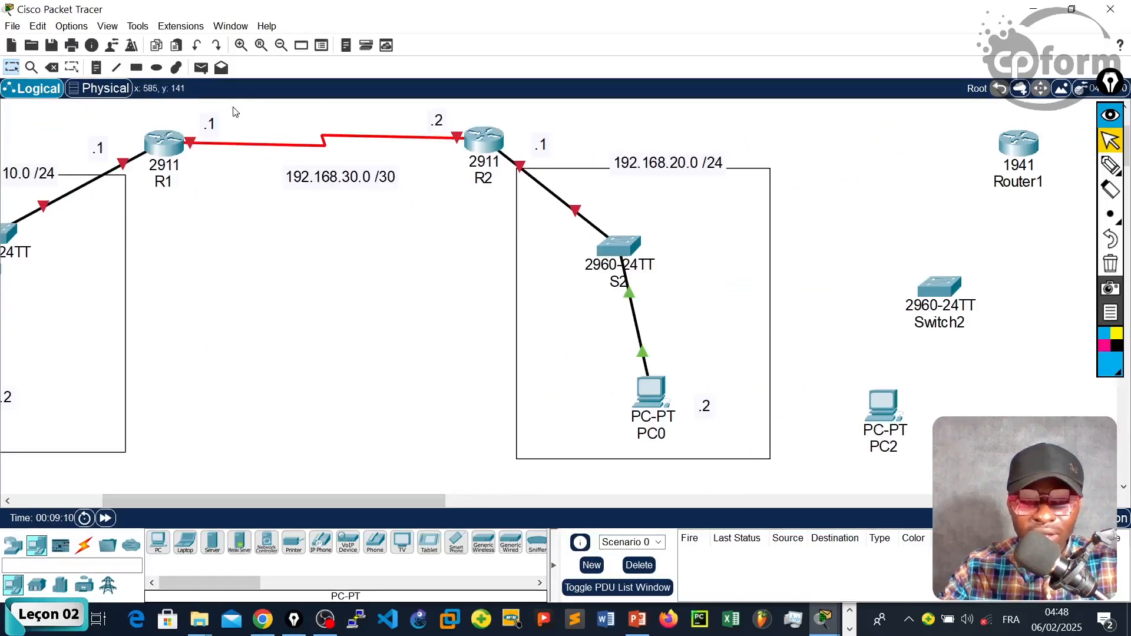
{"action": "left_click_drag", "start_coordinate": [235, 112], "coordinate": [380, 168]}
{"action": "left_click_drag", "start_coordinate": [345, 500], "coordinate": [569, 507]}
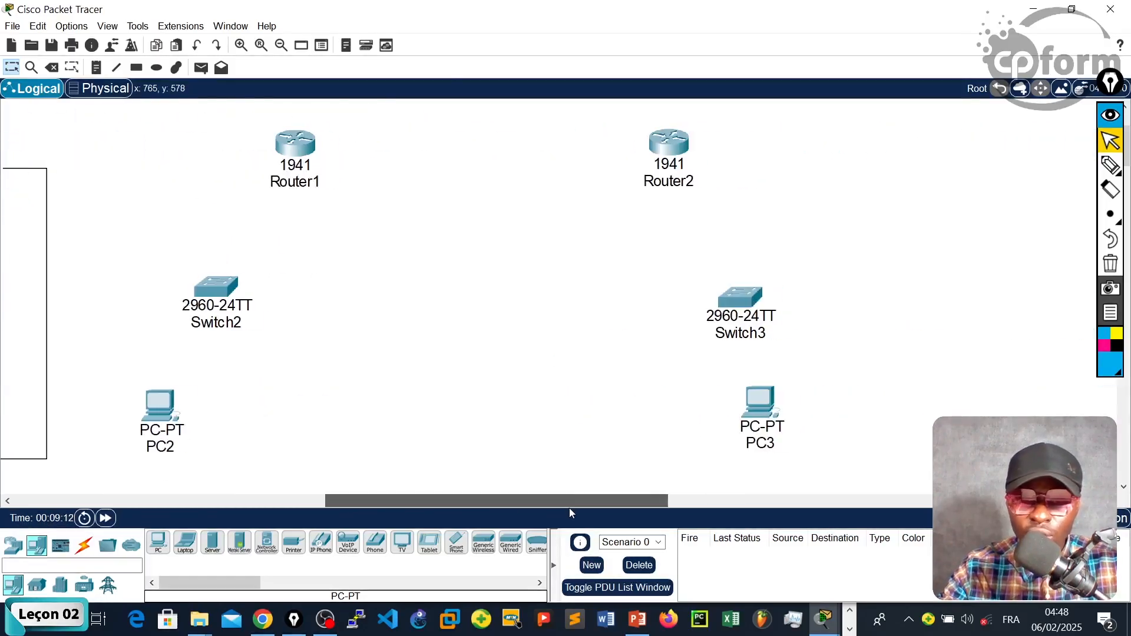
{"action": "left_click", "coordinate": [83, 546]}
{"action": "left_click", "coordinate": [375, 542]}
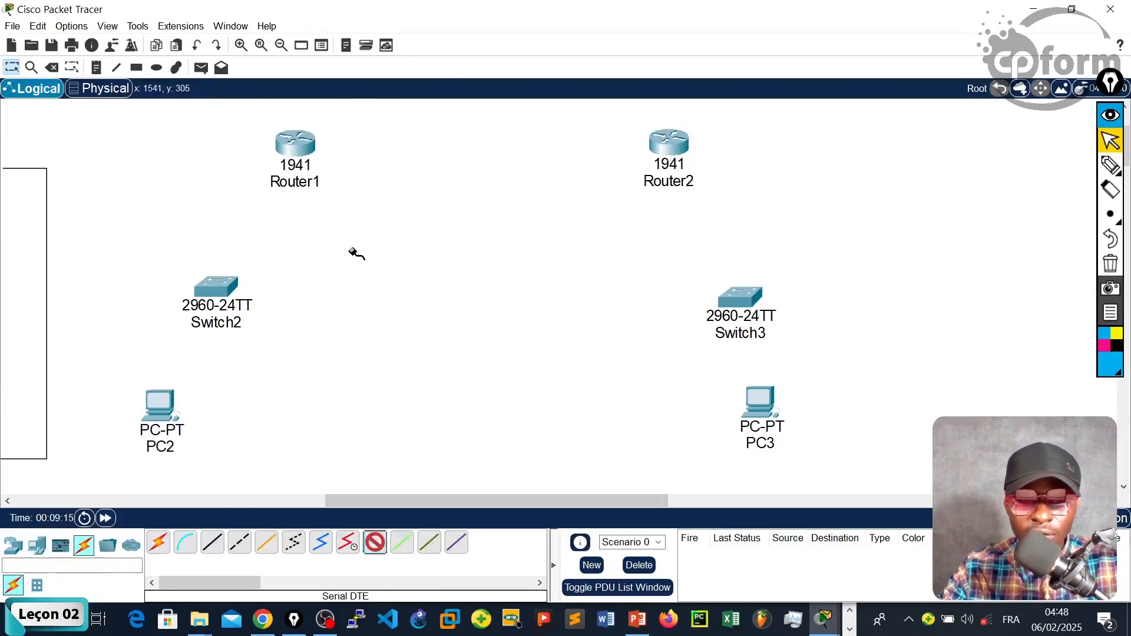
{"action": "left_click", "coordinate": [309, 145]}
{"action": "key", "text": "Escape"}
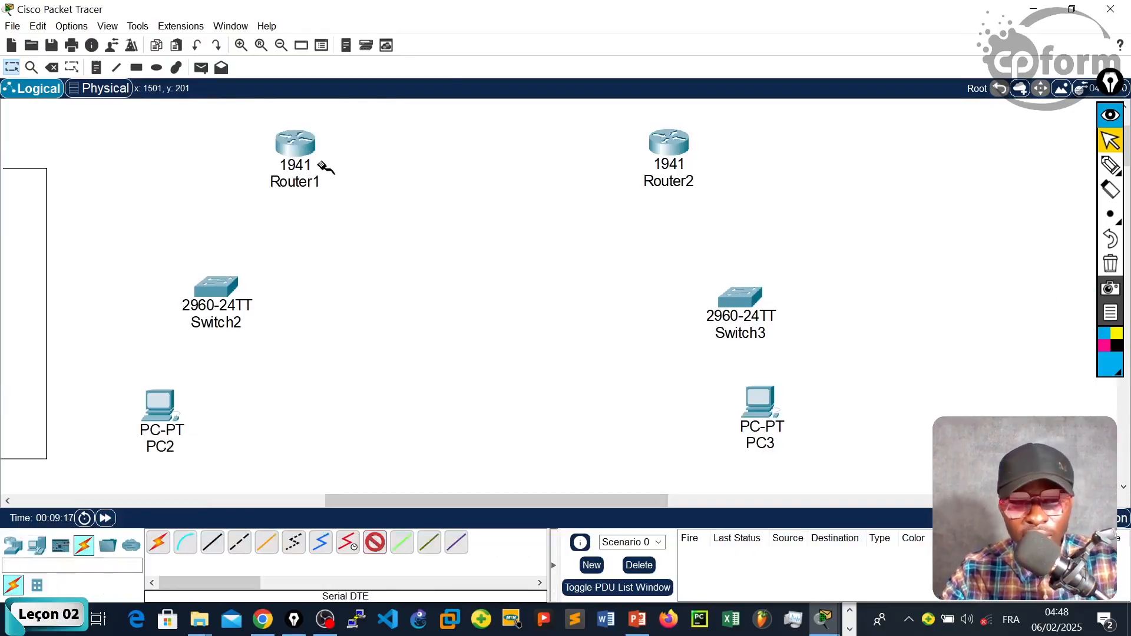
{"action": "key", "text": "Escape"}
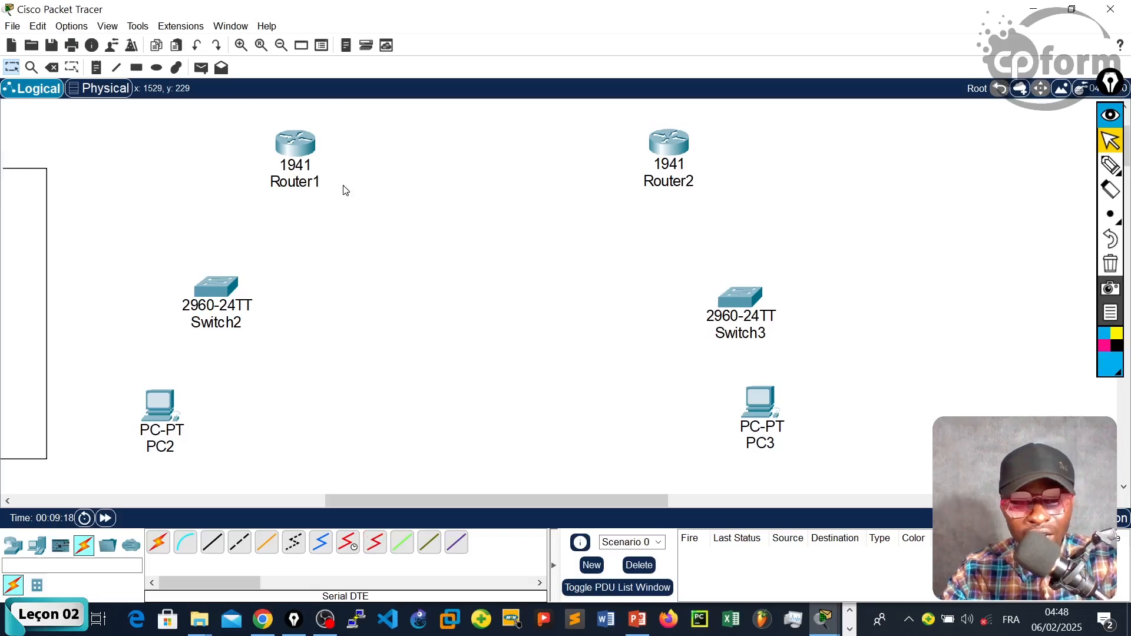
Switch off Router1's power and install an HWIC-2T serial module in its right-hand expansion slot.
{"action": "left_click", "coordinate": [300, 147]}
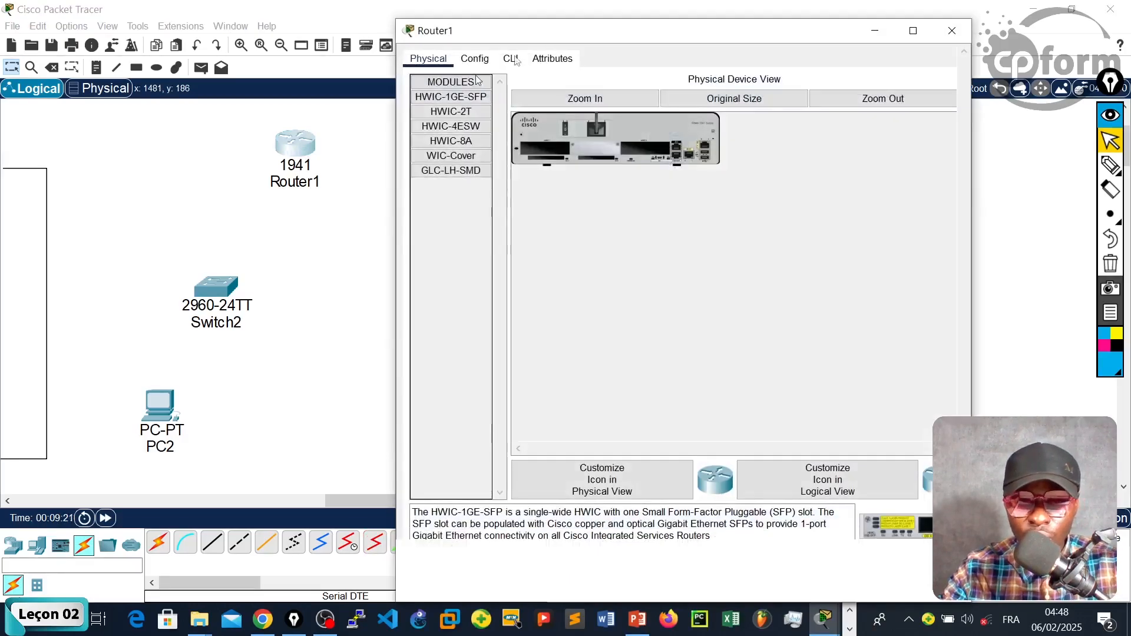
{"action": "left_click_drag", "start_coordinate": [614, 23], "coordinate": [517, 41]}
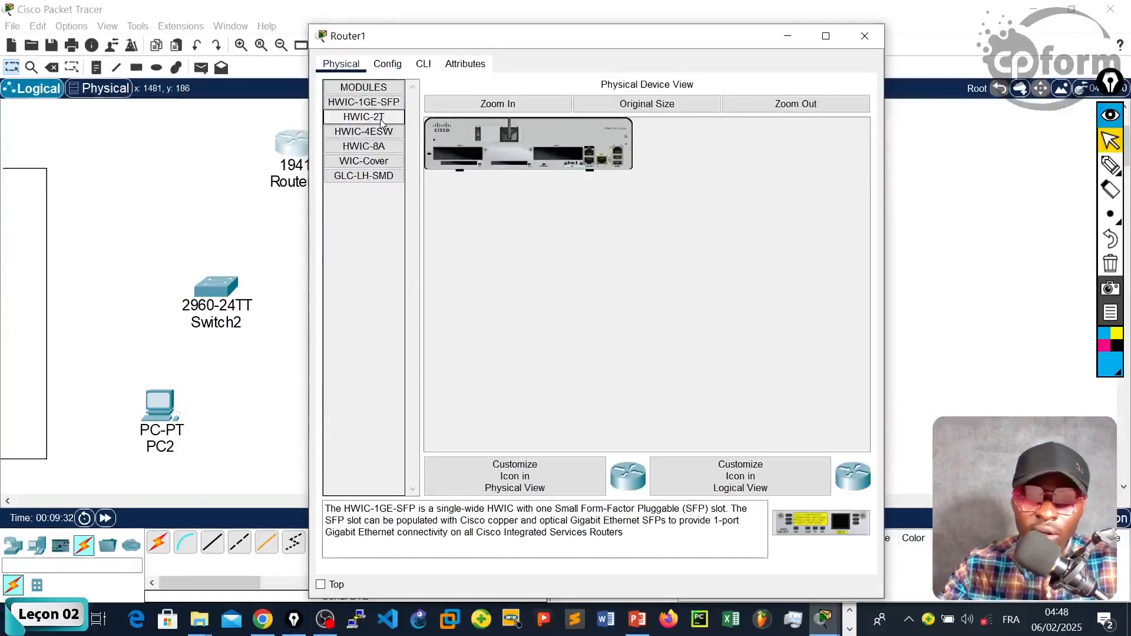
{"action": "left_click", "coordinate": [758, 237]}
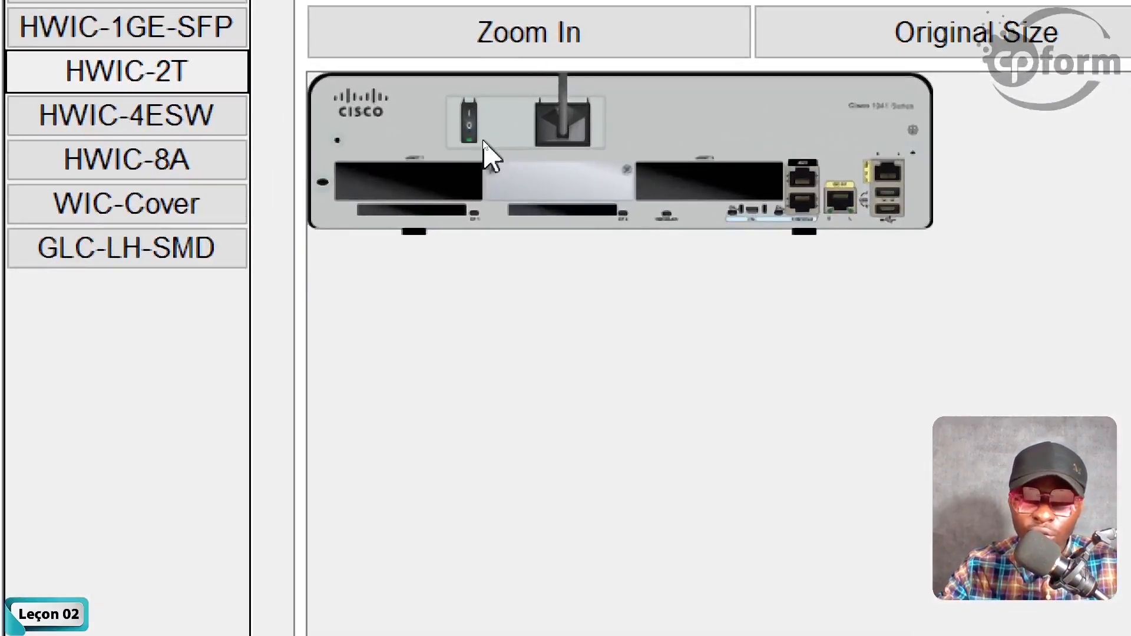
{"action": "left_click", "coordinate": [471, 132]}
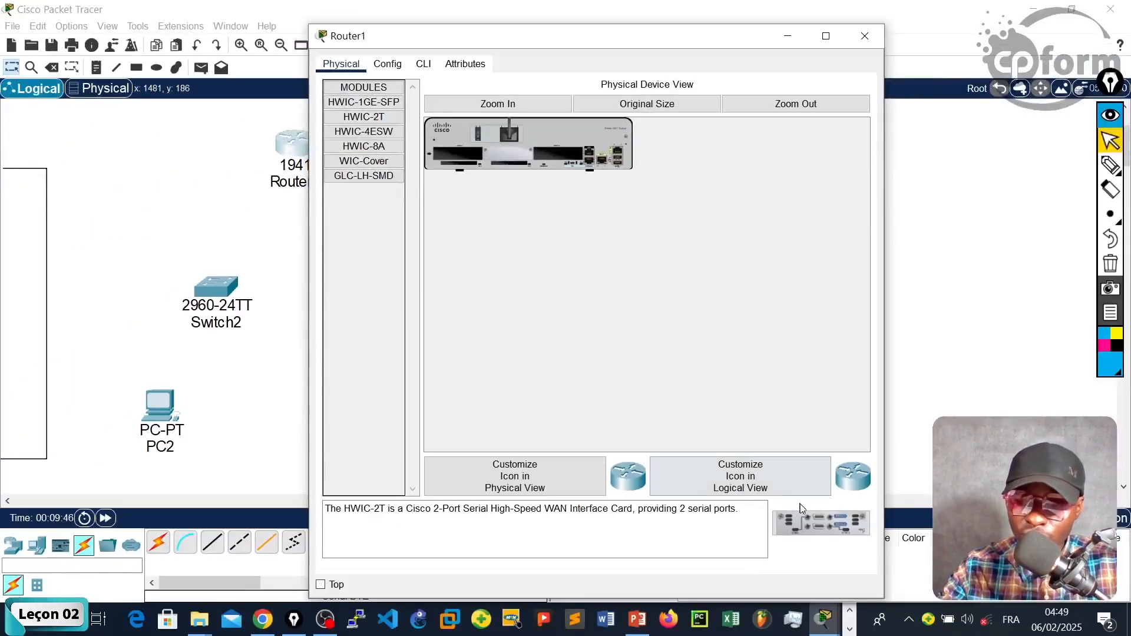
{"action": "left_click_drag", "start_coordinate": [814, 523], "coordinate": [565, 154]}
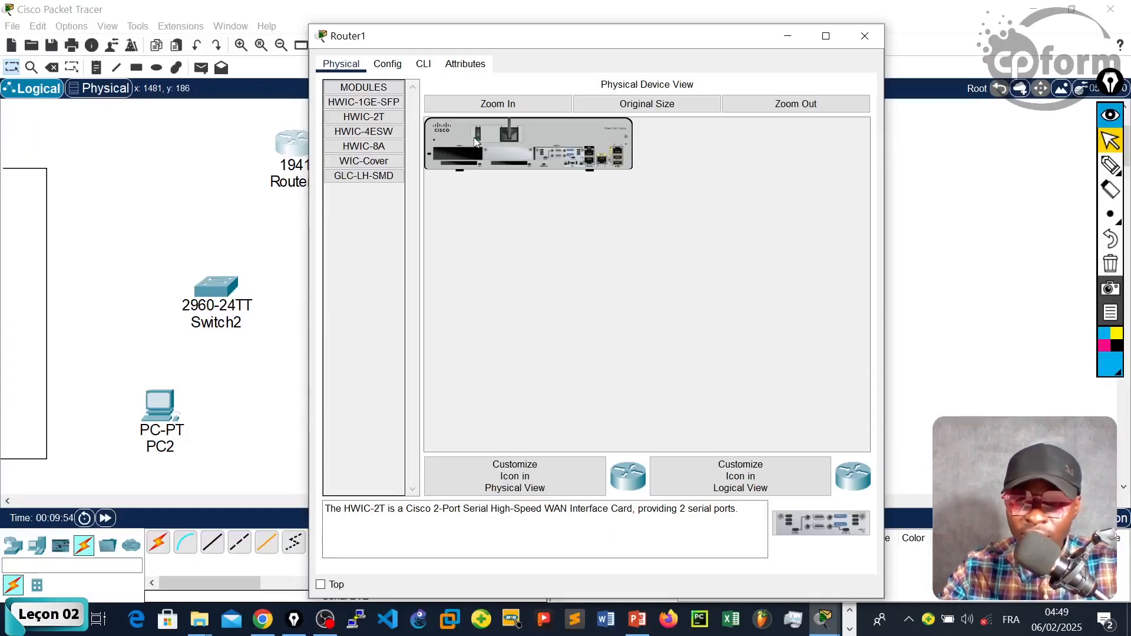
{"action": "left_click", "coordinate": [849, 47]}
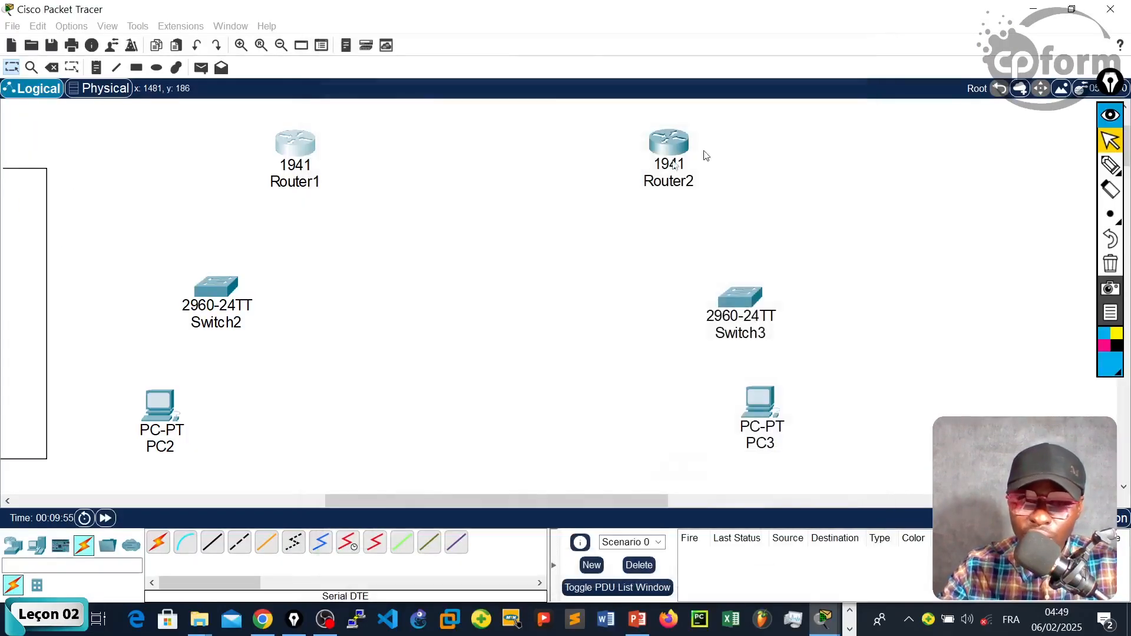
Power off Router2 and fit an HWIC-2T serial module into its right-hand expansion slot.
{"action": "left_click", "coordinate": [672, 138]}
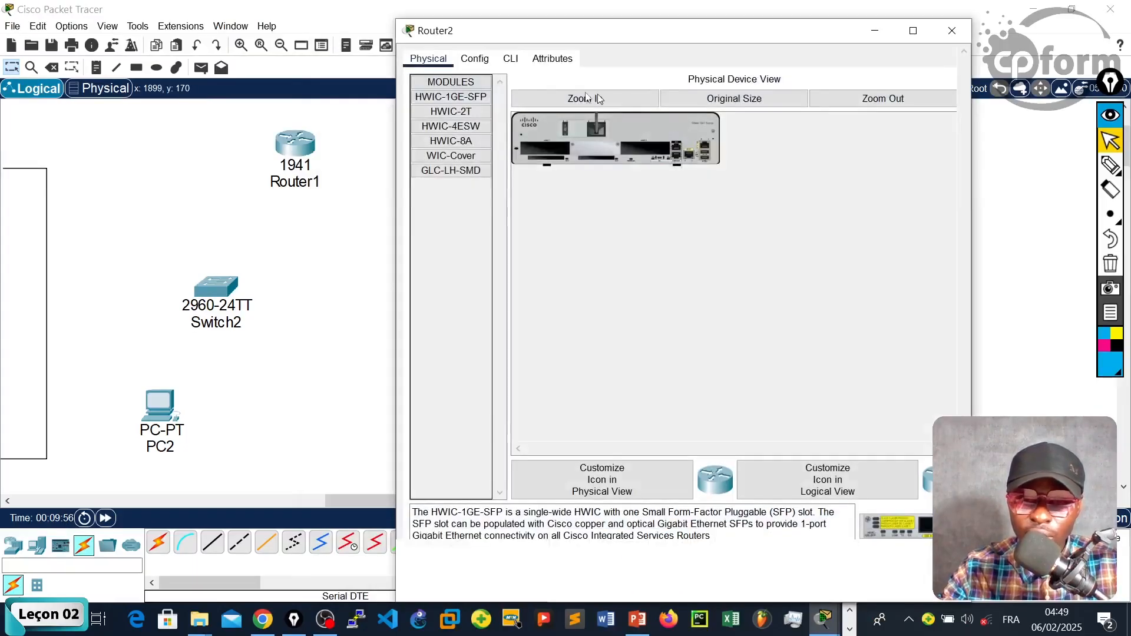
{"action": "left_click", "coordinate": [465, 115]}
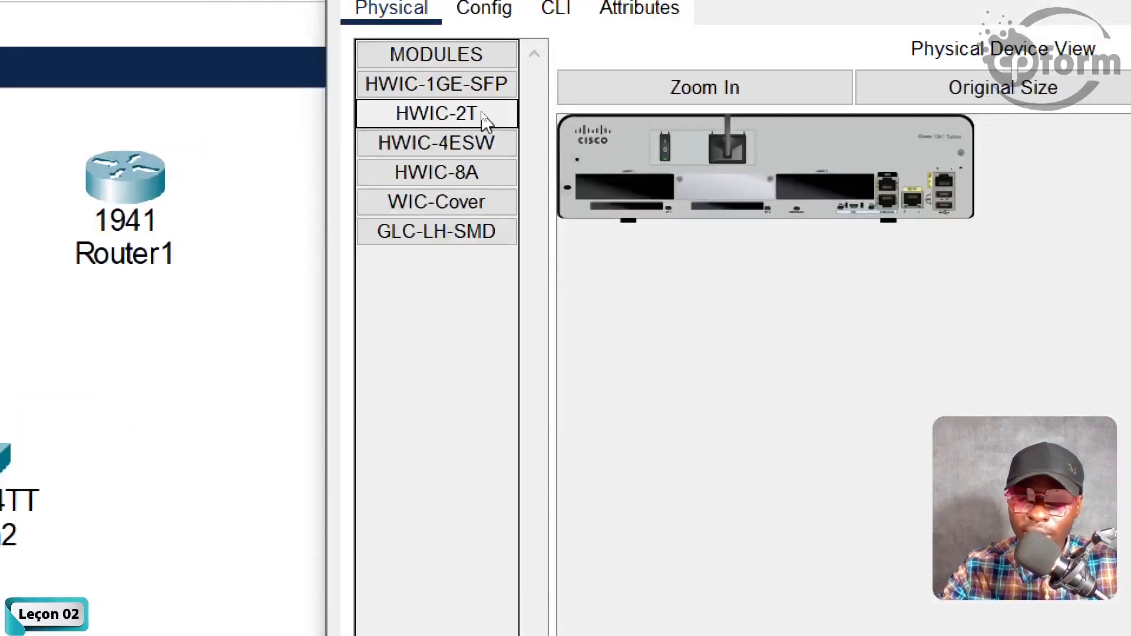
{"action": "left_click_drag", "start_coordinate": [486, 121], "coordinate": [685, 180]}
{"action": "left_click", "coordinate": [666, 161]}
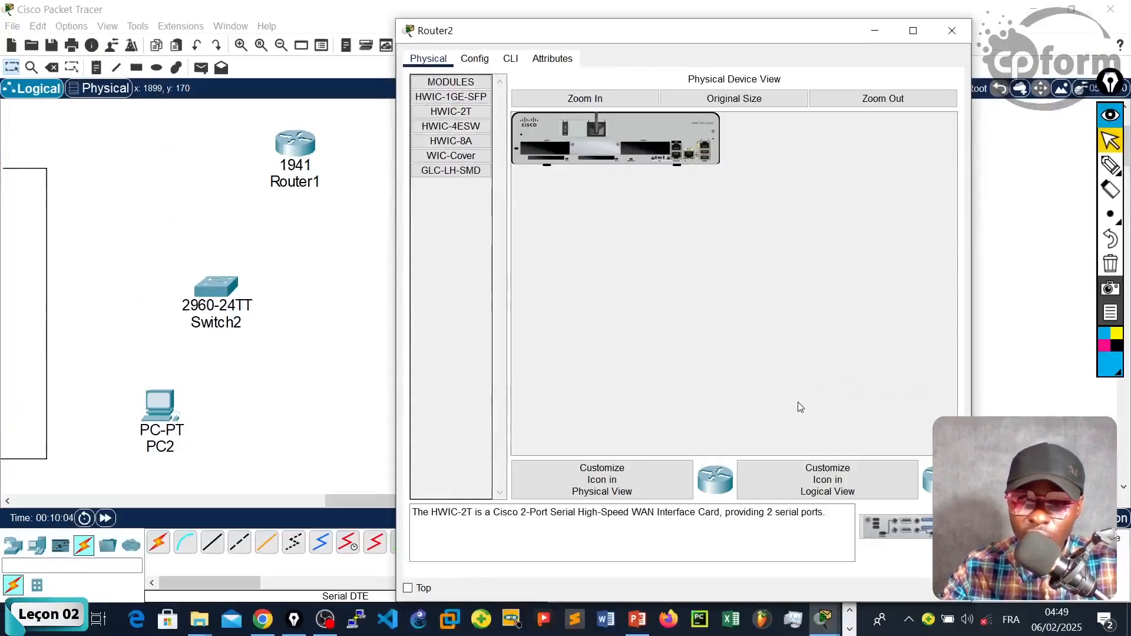
{"action": "left_click_drag", "start_coordinate": [896, 526], "coordinate": [652, 159]}
{"action": "left_click_drag", "start_coordinate": [915, 526], "coordinate": [670, 148]}
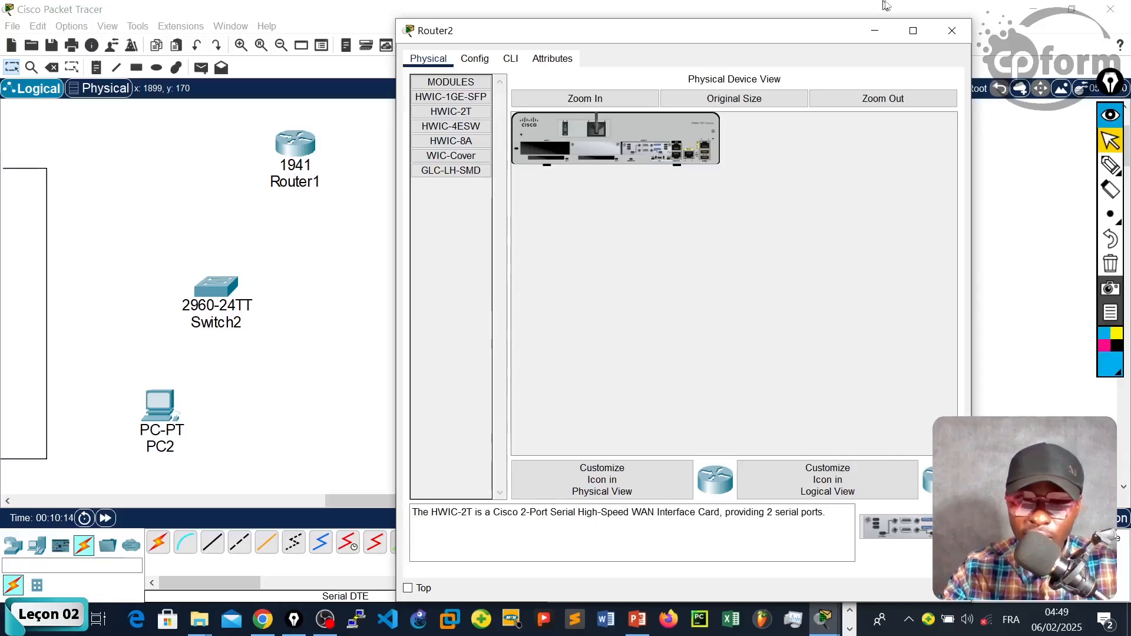
{"action": "left_click", "coordinate": [953, 33]}
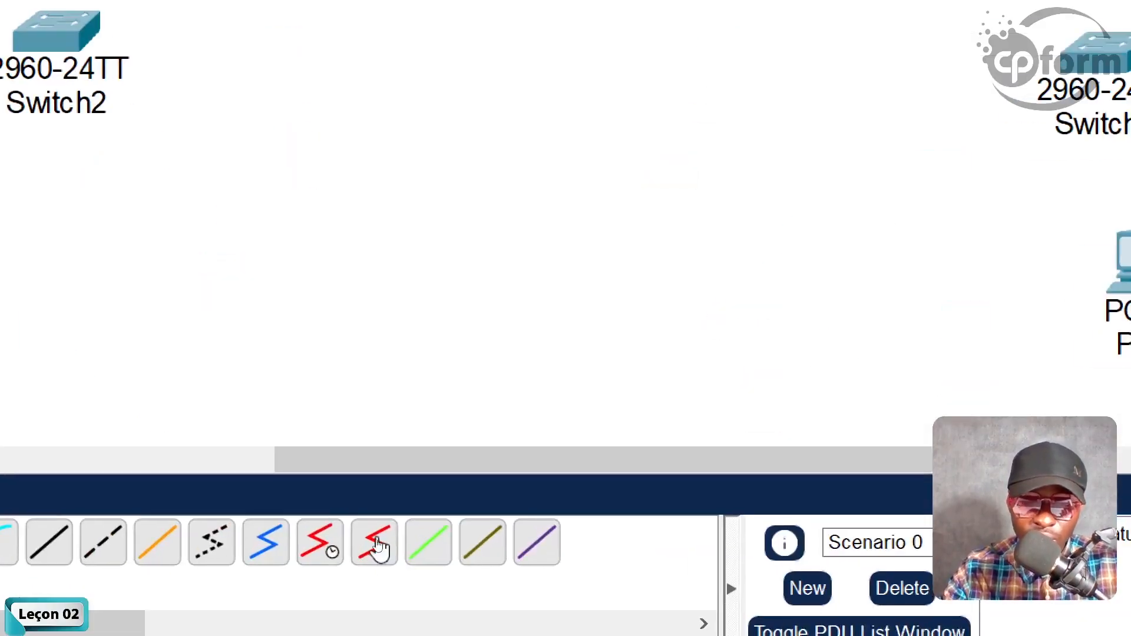
Connect Router1's Serial0/0/0 to Router2's Serial0/0/0 with a Serial DTE cable.
{"action": "left_click", "coordinate": [378, 544]}
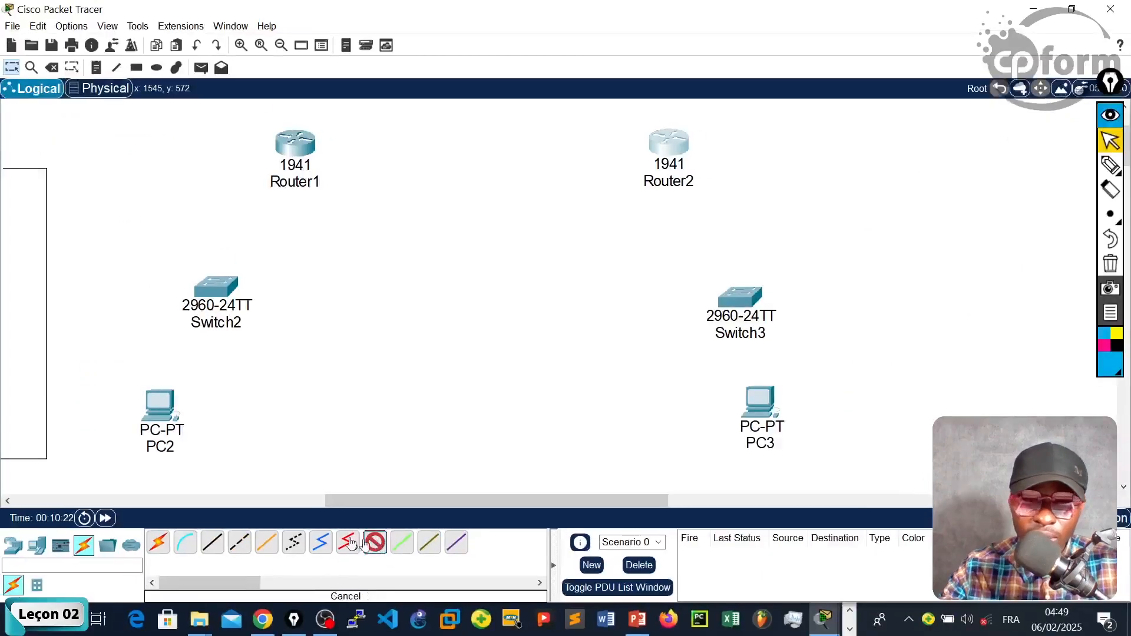
{"action": "left_click", "coordinate": [303, 152]}
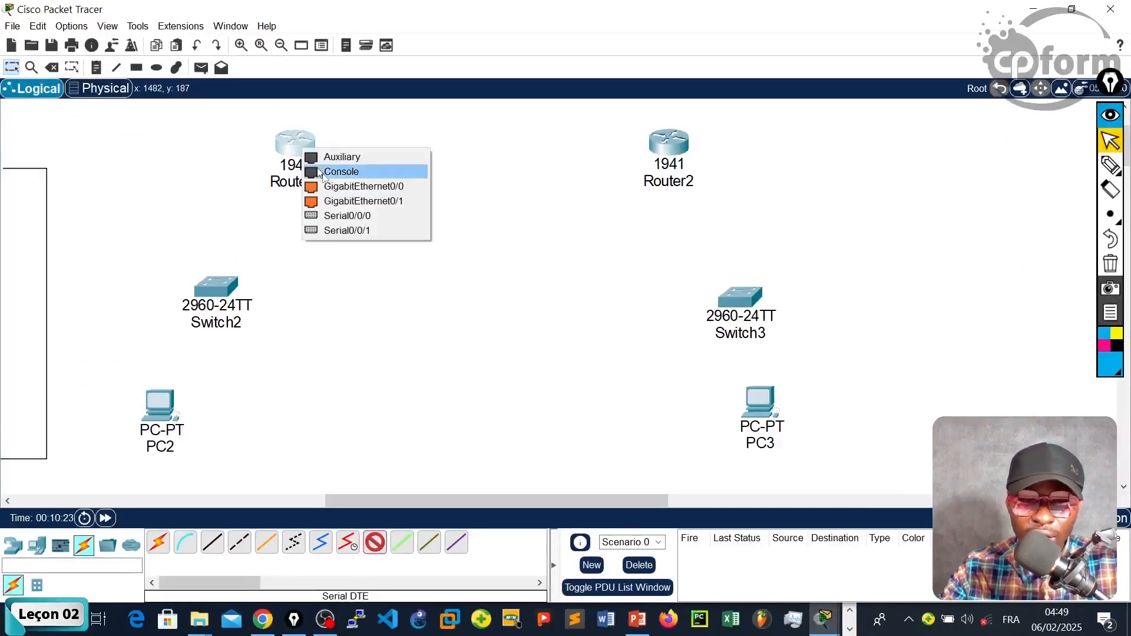
{"action": "left_click", "coordinate": [346, 219]}
{"action": "left_click", "coordinate": [664, 145]}
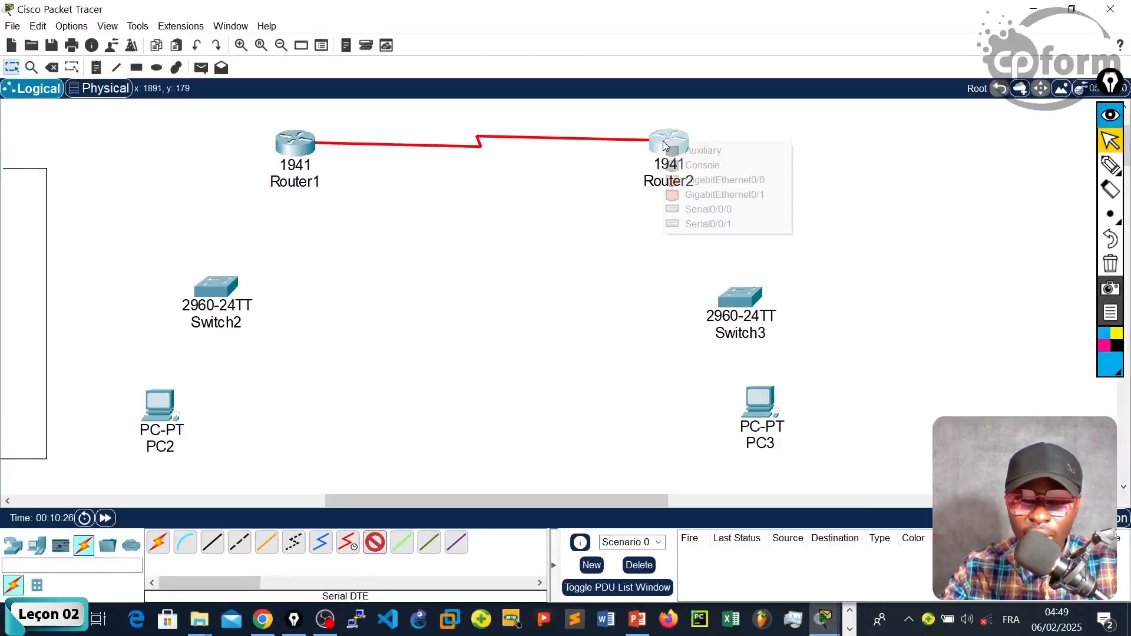
{"action": "left_click", "coordinate": [707, 210]}
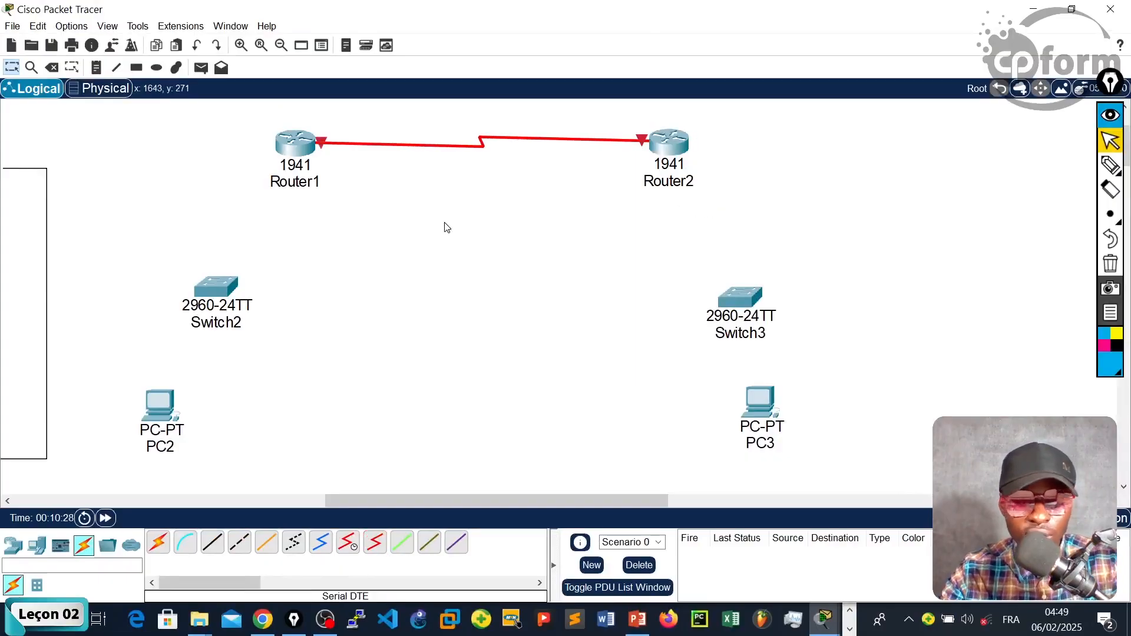
Connect Router1's GigabitEthernet0/0 to Switch2's FastEthernet0/1 with a copper straight-through cable.
{"action": "left_click", "coordinate": [221, 551]}
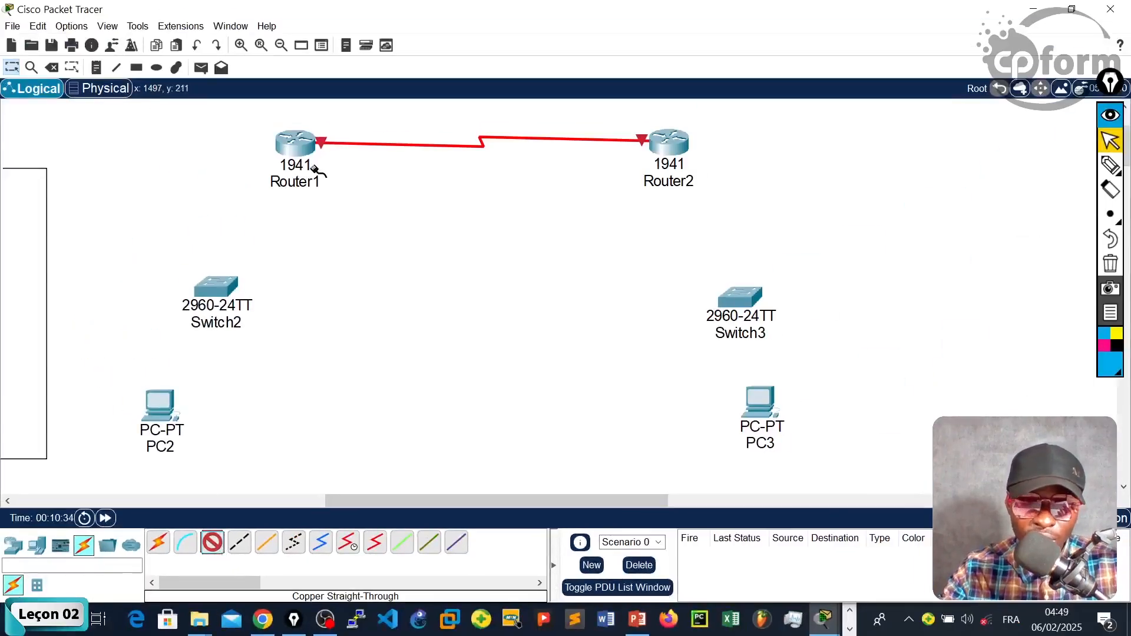
{"action": "left_click", "coordinate": [299, 150]}
{"action": "left_click", "coordinate": [373, 189]}
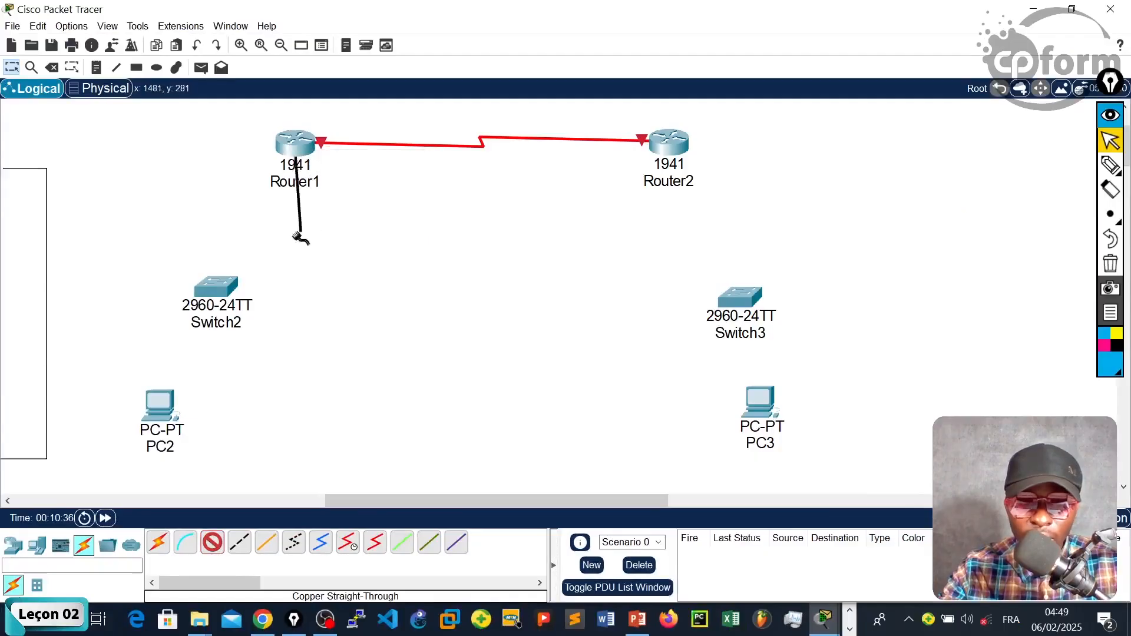
{"action": "left_click", "coordinate": [215, 287]}
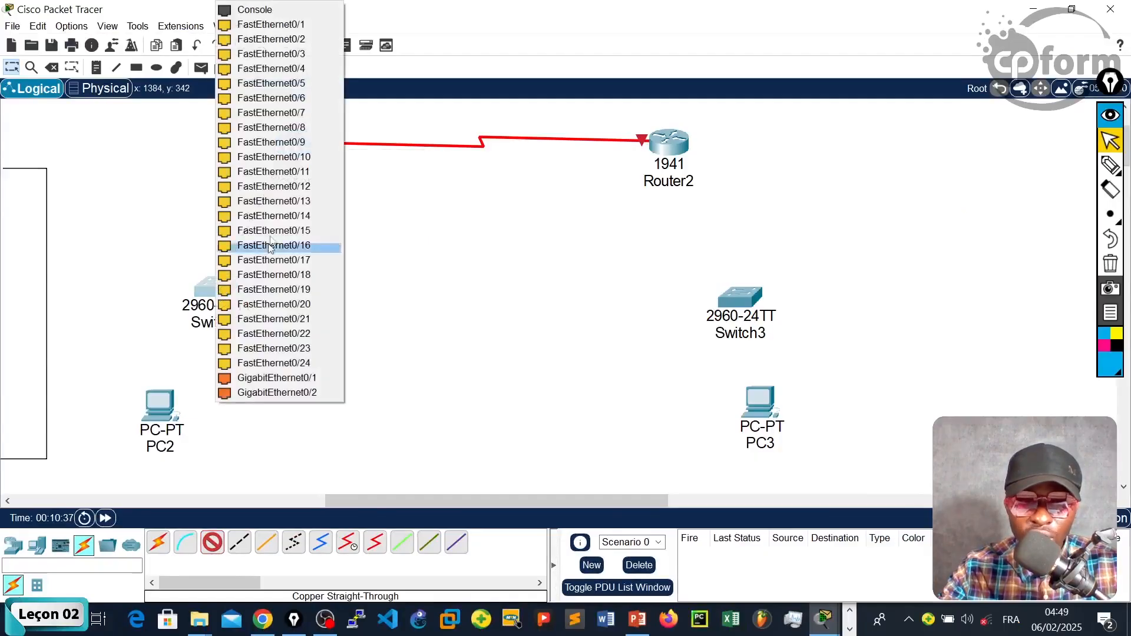
{"action": "left_click", "coordinate": [305, 24]}
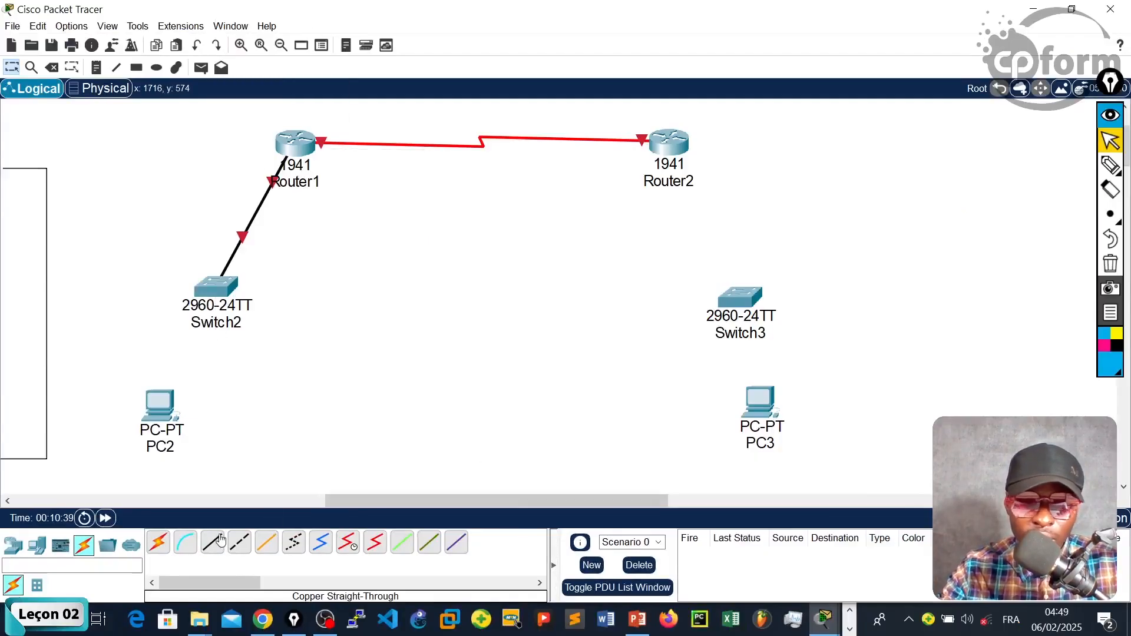
Connect Switch2's FastEthernet0/3 to PC2's FastEthernet0 with a copper straight-through cable.
{"action": "key", "text": "super"}
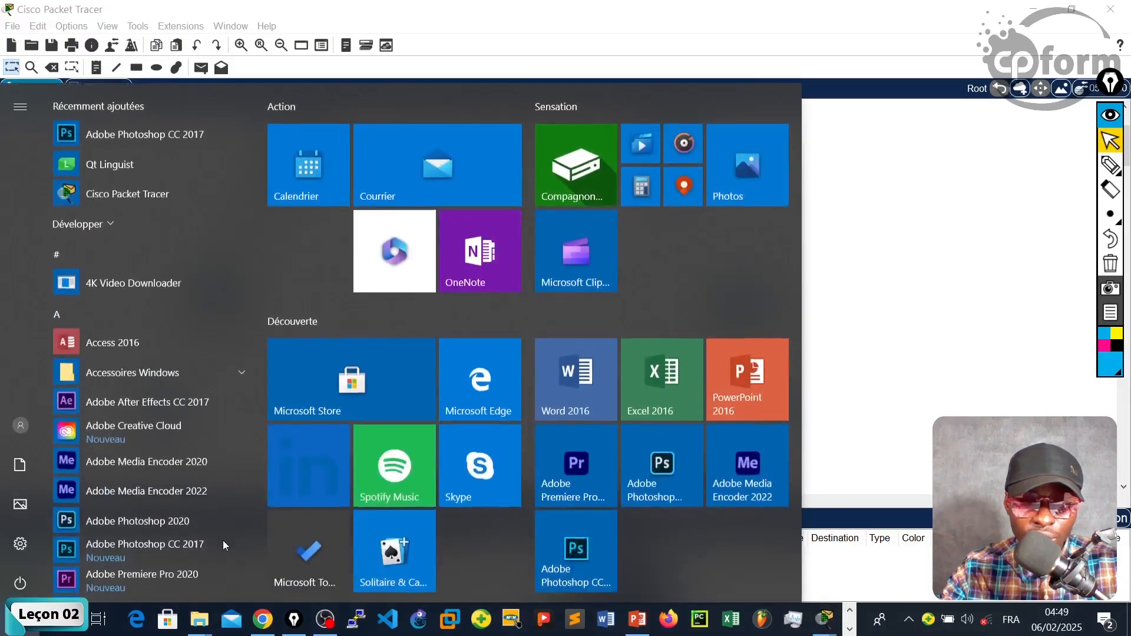
{"action": "key", "text": "super"}
{"action": "left_click", "coordinate": [218, 551]}
{"action": "left_click", "coordinate": [158, 412]}
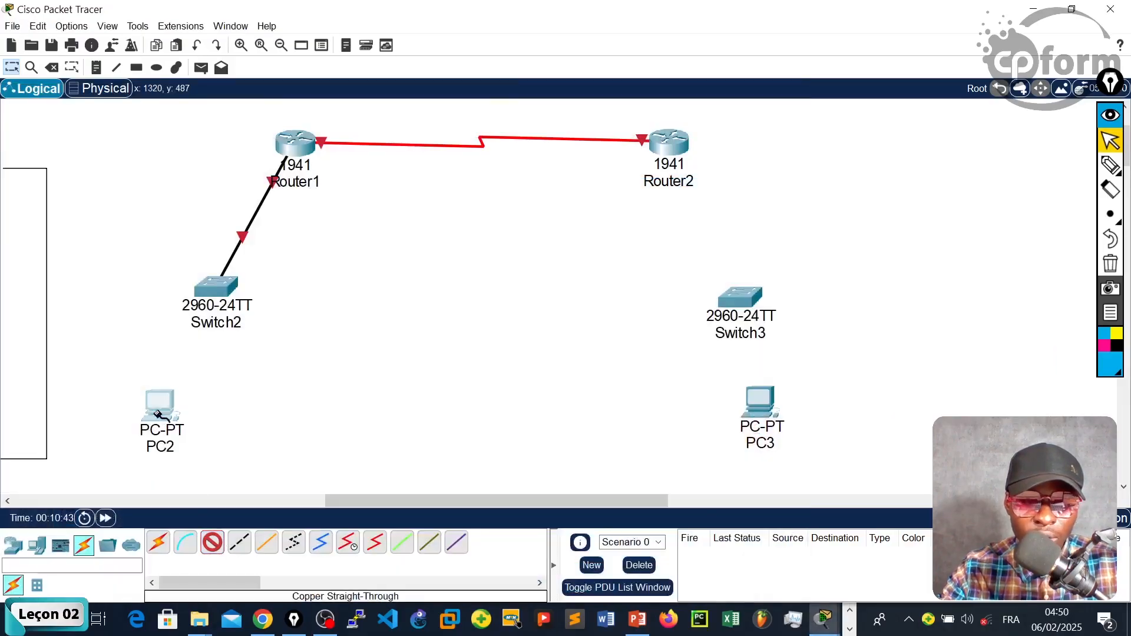
{"action": "left_click", "coordinate": [226, 465]}
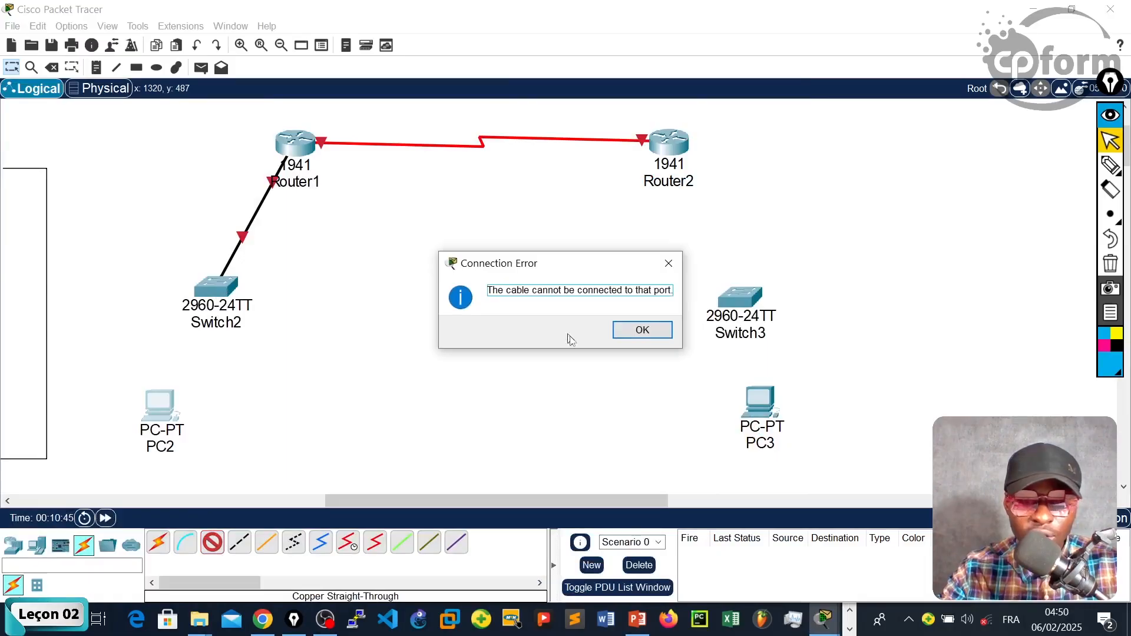
{"action": "left_click", "coordinate": [645, 330]}
{"action": "left_click", "coordinate": [223, 288]}
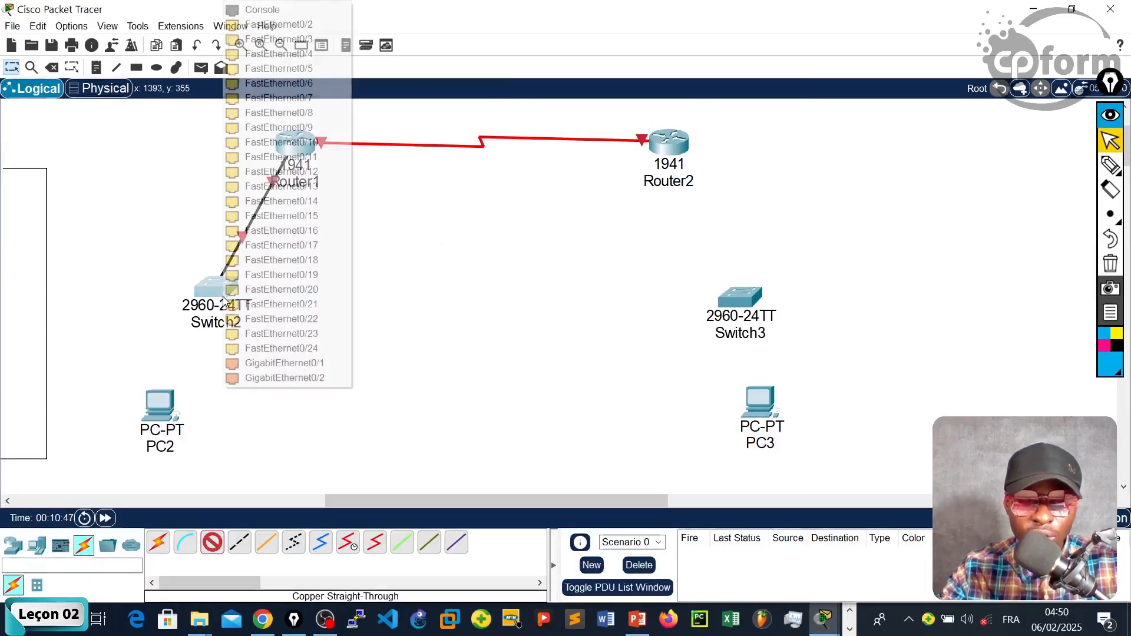
{"action": "left_click", "coordinate": [277, 38]}
{"action": "left_click", "coordinate": [171, 396]}
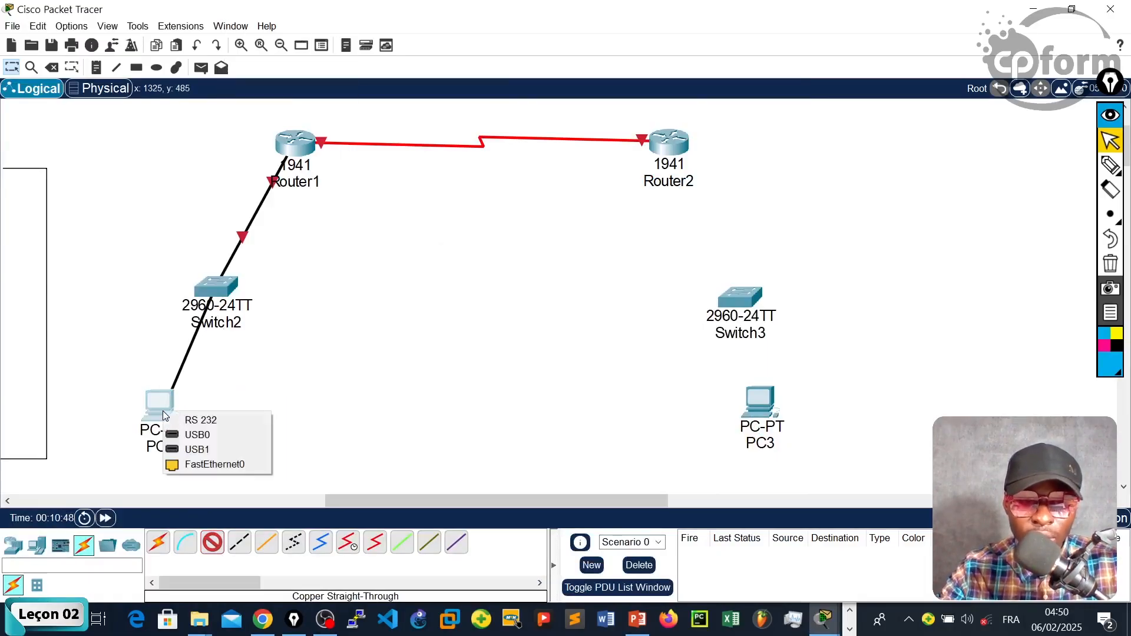
{"action": "left_click", "coordinate": [218, 465]}
Connect Router2's GigabitEthernet0/0 to Switch3's FastEthernet0/1 with a copper straight-through cable.
{"action": "left_click", "coordinate": [668, 143]}
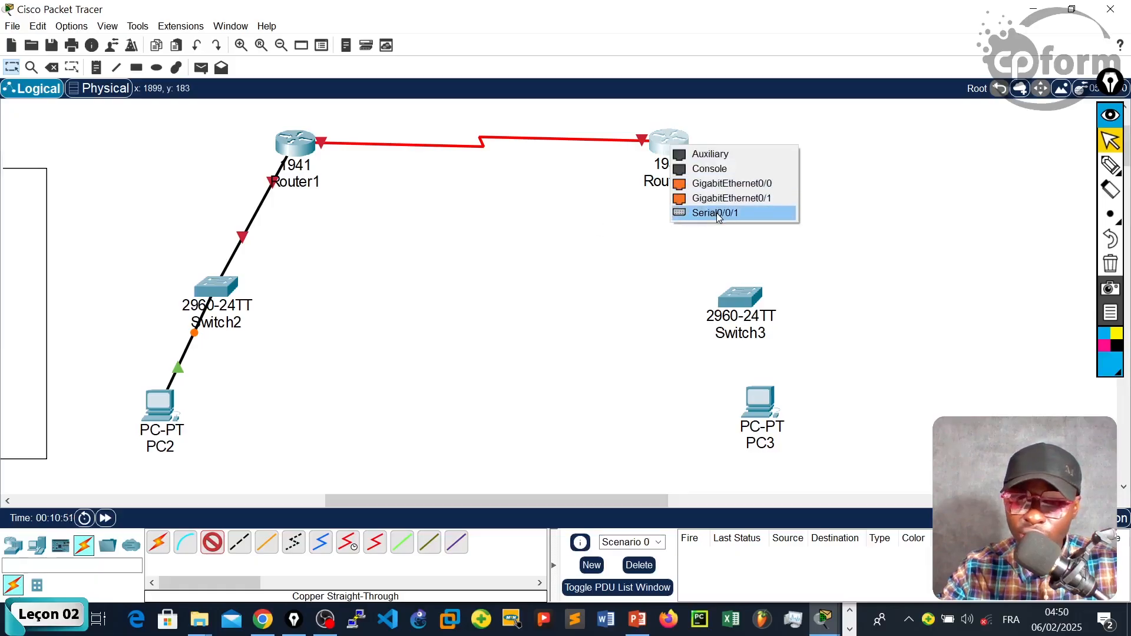
{"action": "left_click", "coordinate": [721, 183]}
{"action": "left_click", "coordinate": [739, 302]}
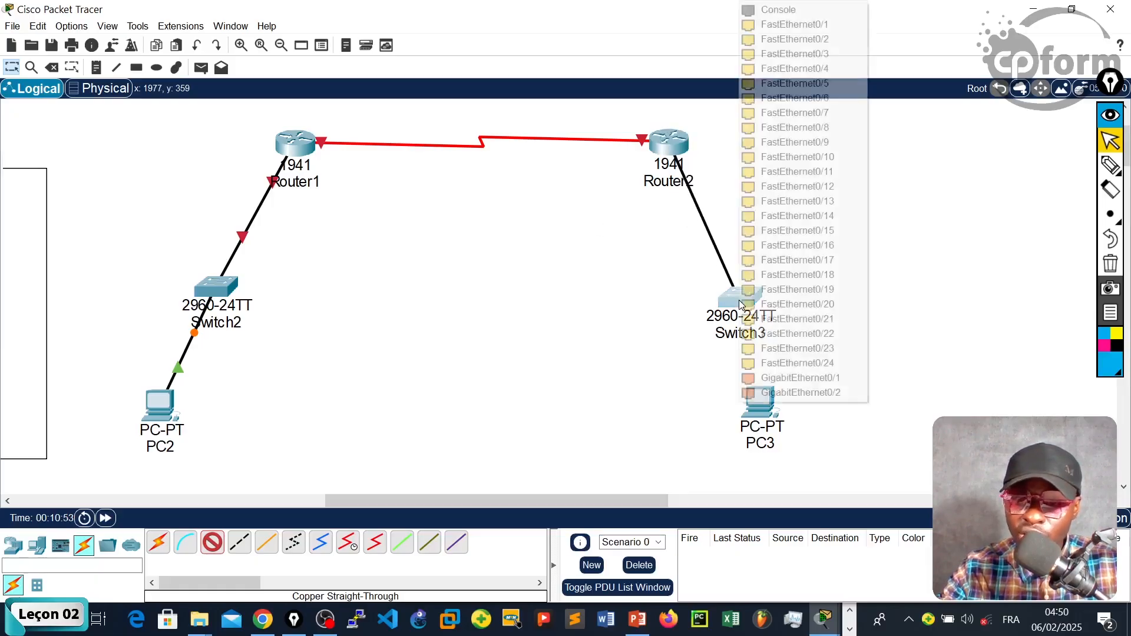
{"action": "left_click", "coordinate": [795, 24]}
Connect Switch3's FastEthernet0/2 to PC3's FastEthernet0 with a copper straight-through cable.
{"action": "left_click", "coordinate": [733, 301]}
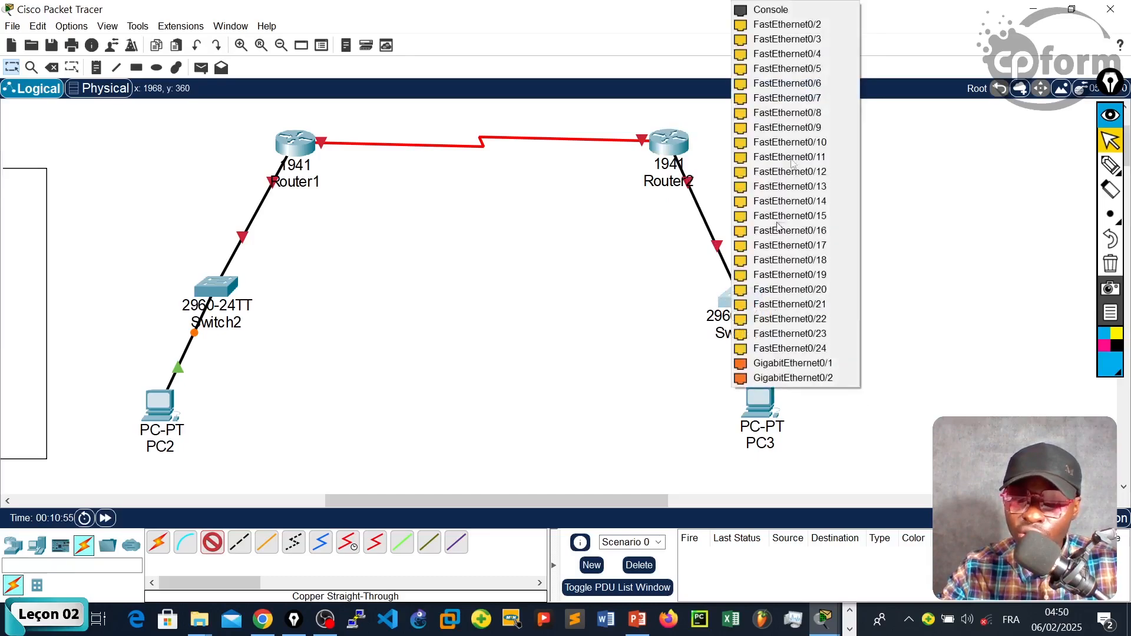
{"action": "left_click", "coordinate": [808, 27]}
{"action": "left_click", "coordinate": [758, 399]}
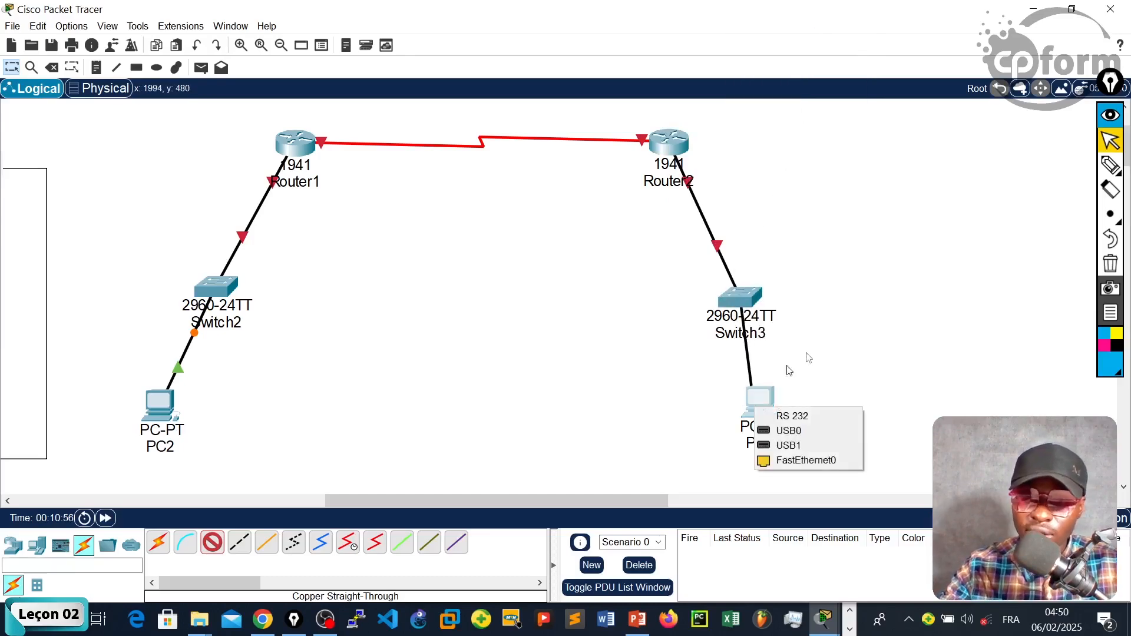
{"action": "left_click", "coordinate": [791, 460]}
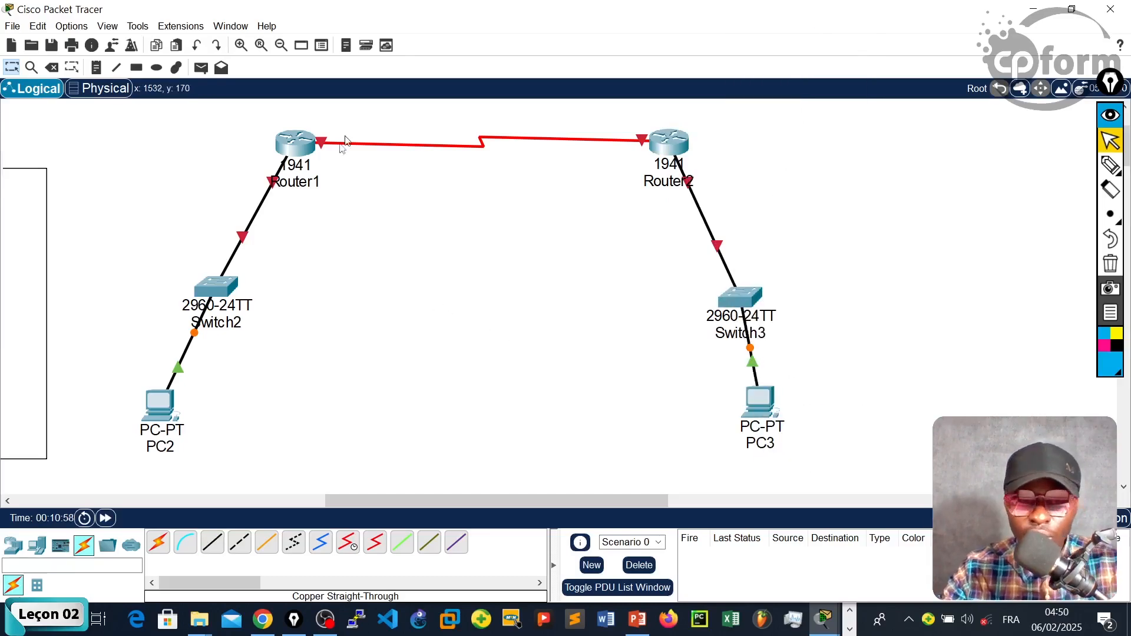
Tidy the topology layout by levelling the two routers, placing Switch2 above PC2 and aligning PC3 under Switch3.
{"action": "mouse_move", "coordinate": [297, 147]}
{"action": "left_mouse_down"}
{"action": "mouse_move", "coordinate": [287, 163]}
{"action": "mouse_move", "coordinate": [299, 156]}
{"action": "left_mouse_up"}
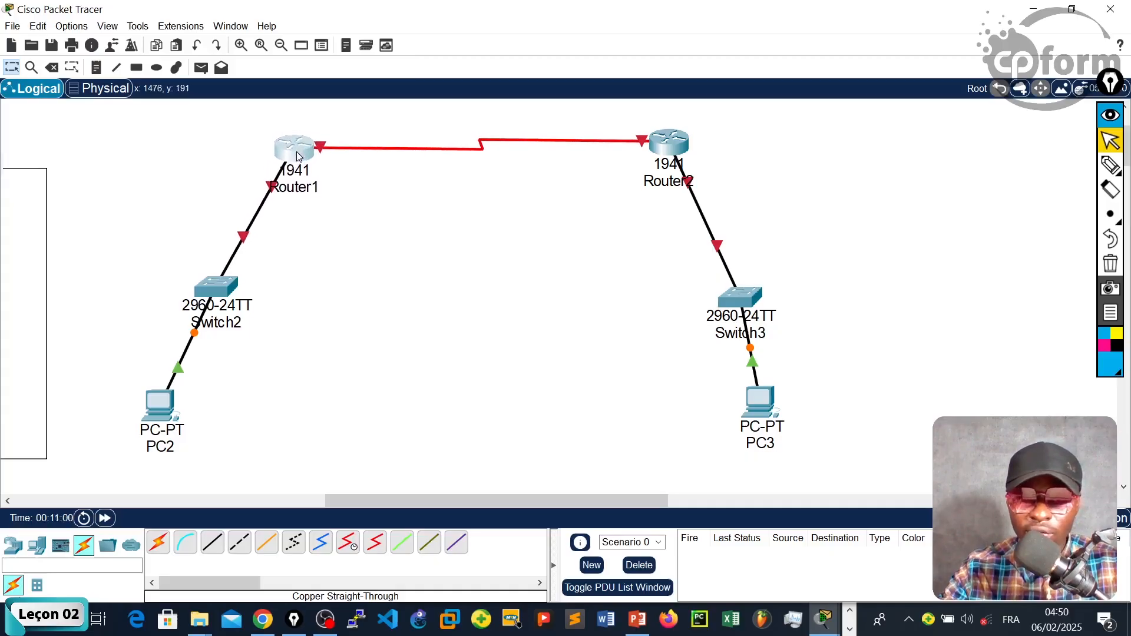
{"action": "left_click_drag", "start_coordinate": [669, 144], "coordinate": [661, 148]}
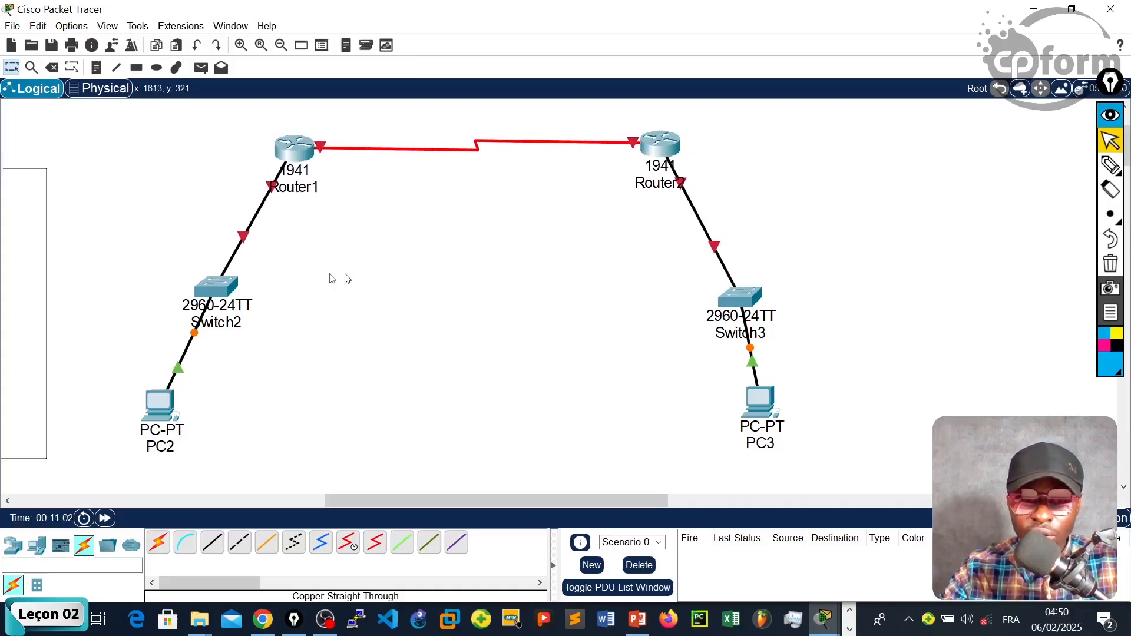
{"action": "left_click_drag", "start_coordinate": [215, 288], "coordinate": [173, 281]}
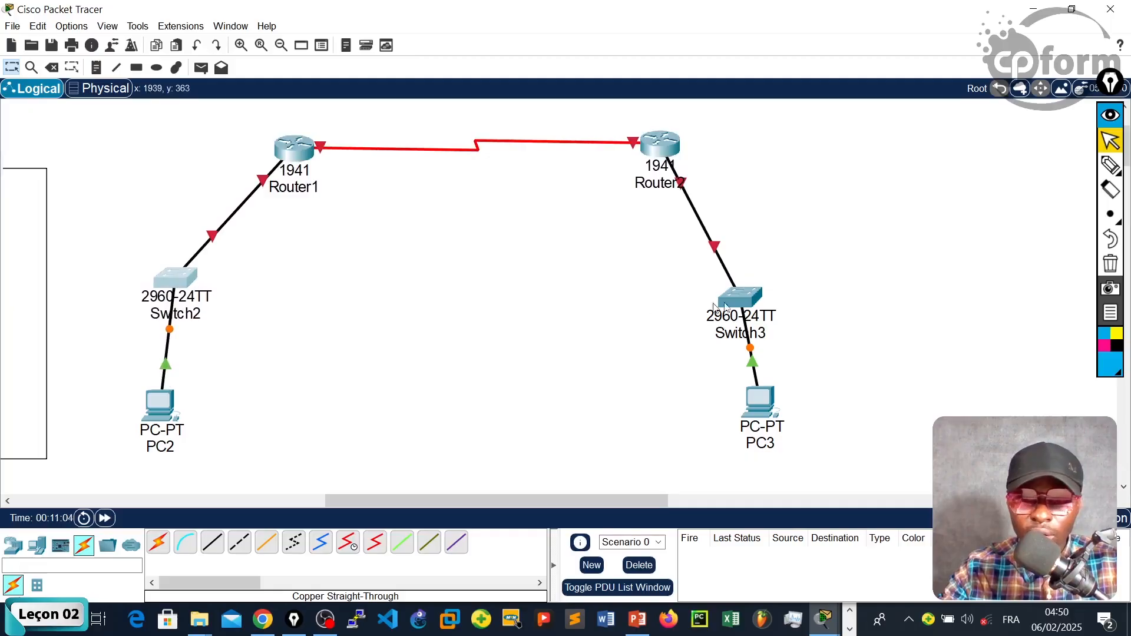
{"action": "left_click_drag", "start_coordinate": [714, 306], "coordinate": [750, 303]}
{"action": "left_click_drag", "start_coordinate": [680, 165], "coordinate": [632, 173]}
{"action": "left_click_drag", "start_coordinate": [768, 303], "coordinate": [724, 304]}
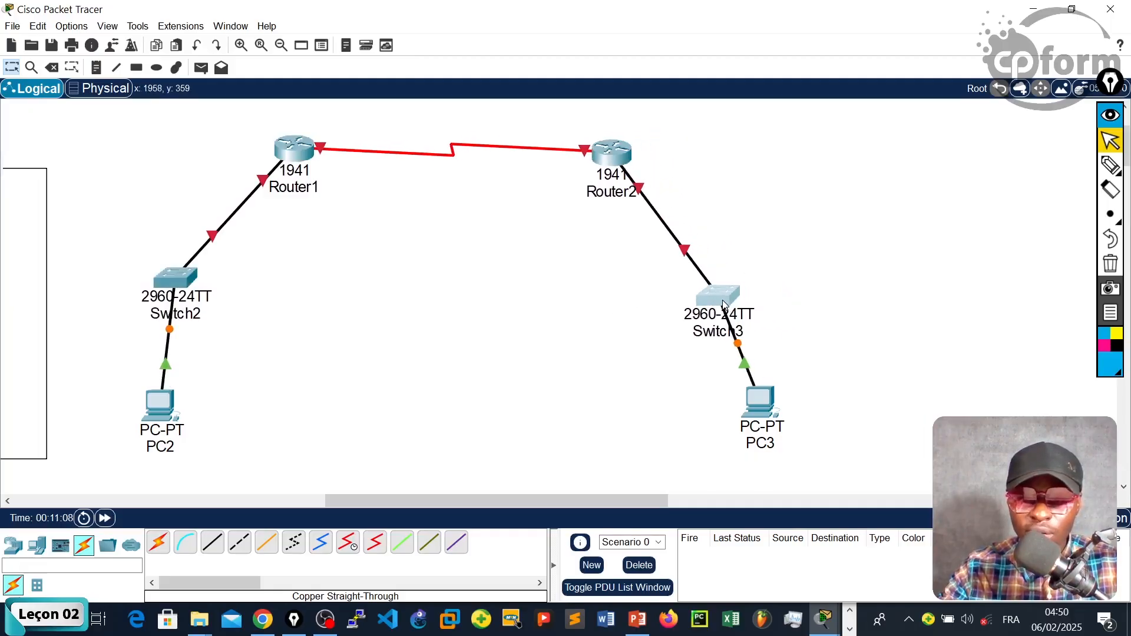
{"action": "left_click_drag", "start_coordinate": [768, 415], "coordinate": [736, 424]}
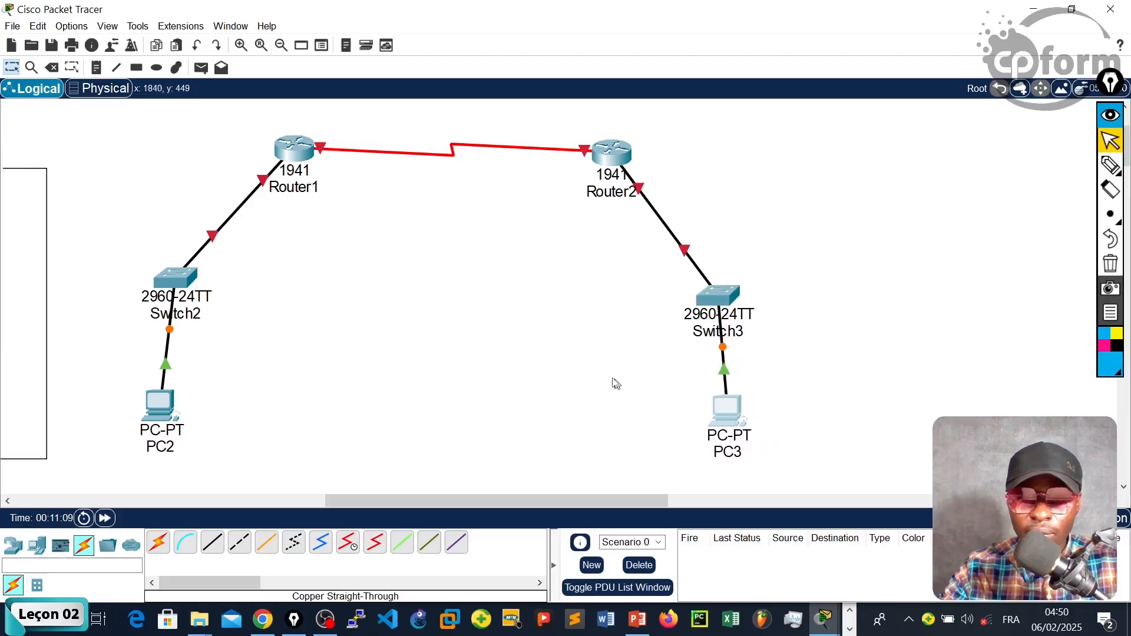
{"action": "left_click_drag", "start_coordinate": [612, 145], "coordinate": [594, 144]}
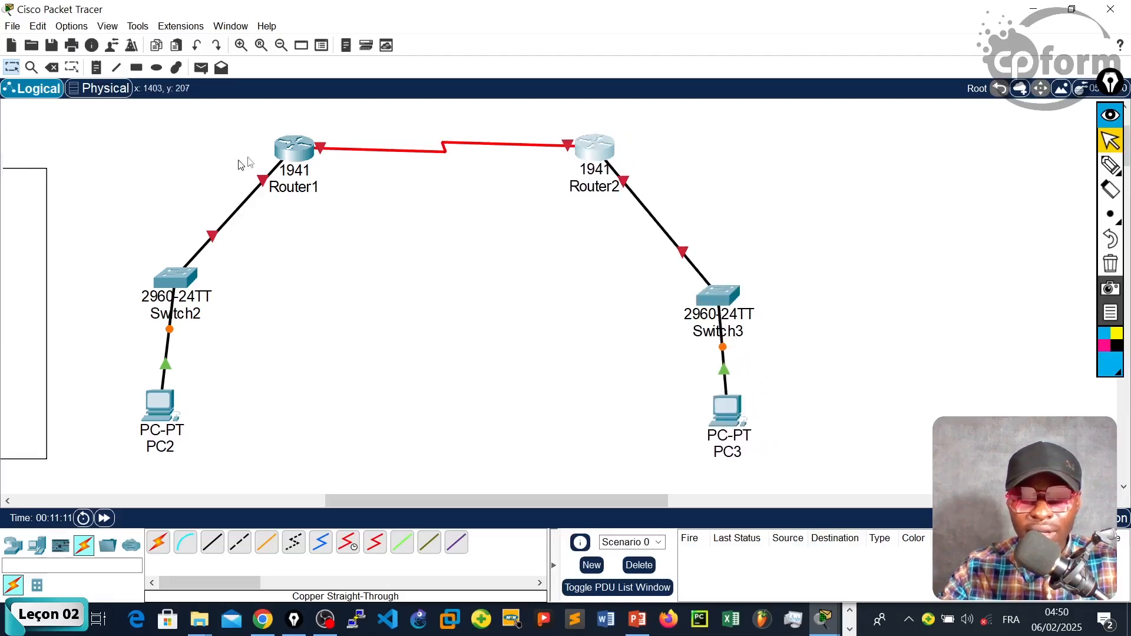
{"action": "left_click_drag", "start_coordinate": [291, 159], "coordinate": [272, 159]}
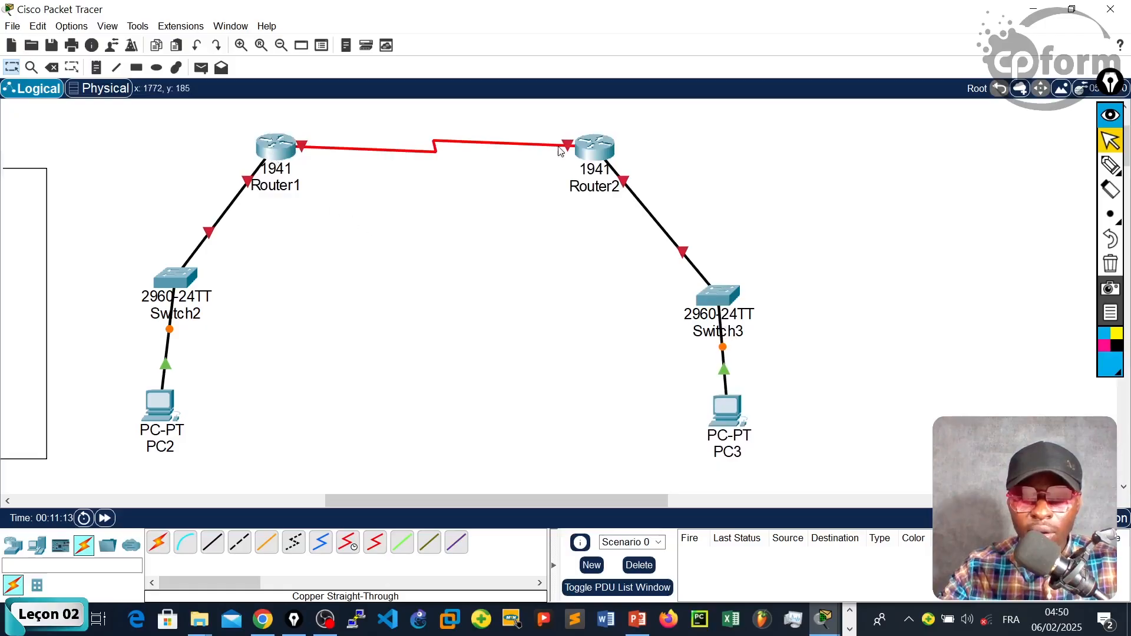
{"action": "left_click_drag", "start_coordinate": [596, 144], "coordinate": [625, 146]}
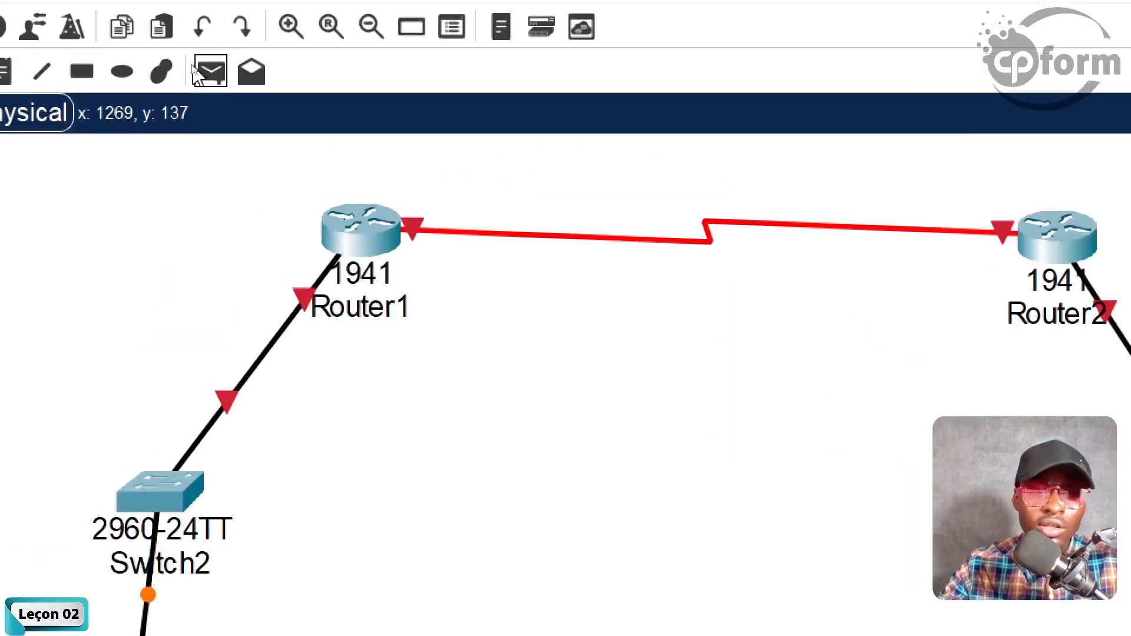
Draw two unfilled rectangles with black outlines, one around Switch2 and PC2 and one around Switch3 and PC3.
{"action": "left_click", "coordinate": [88, 75]}
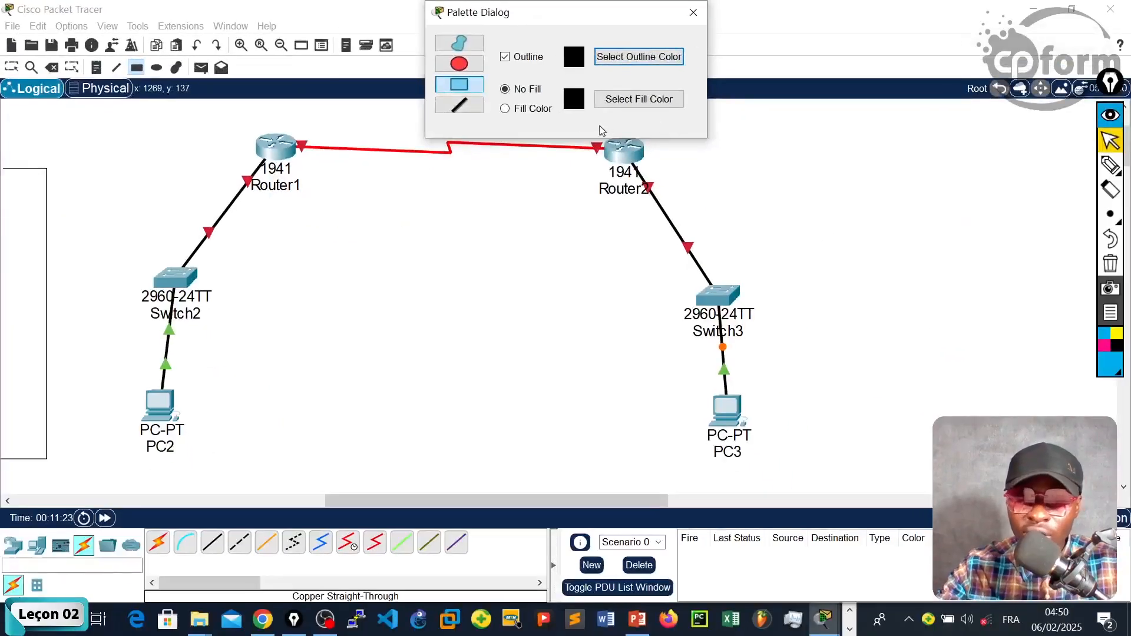
{"action": "left_click_drag", "start_coordinate": [631, 3], "coordinate": [950, 3]}
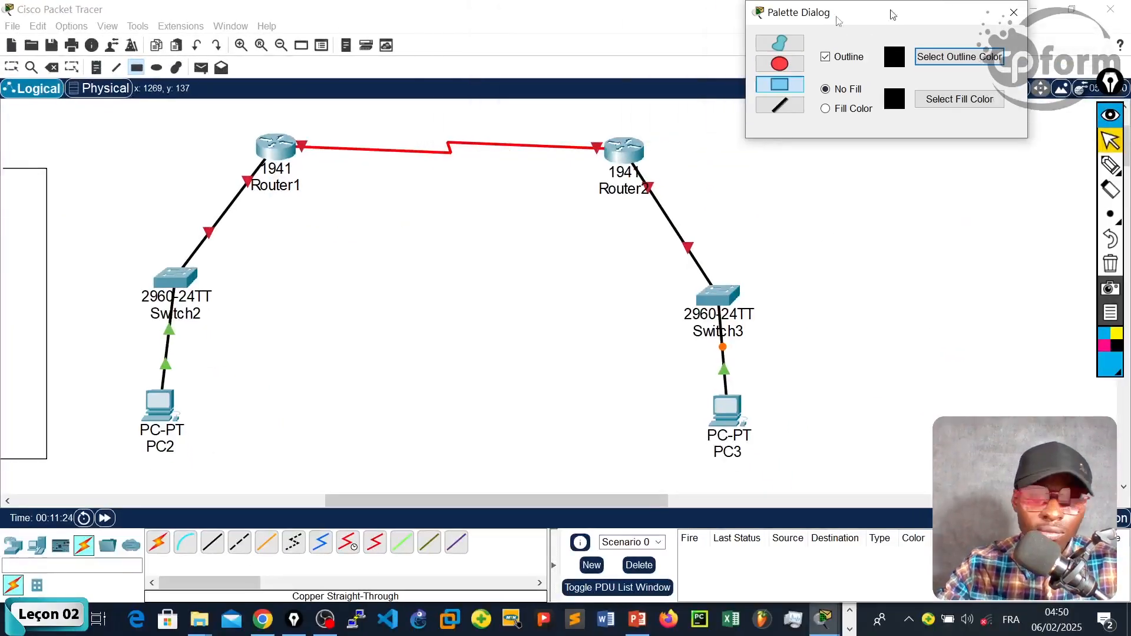
{"action": "left_click_drag", "start_coordinate": [71, 219], "coordinate": [269, 467]}
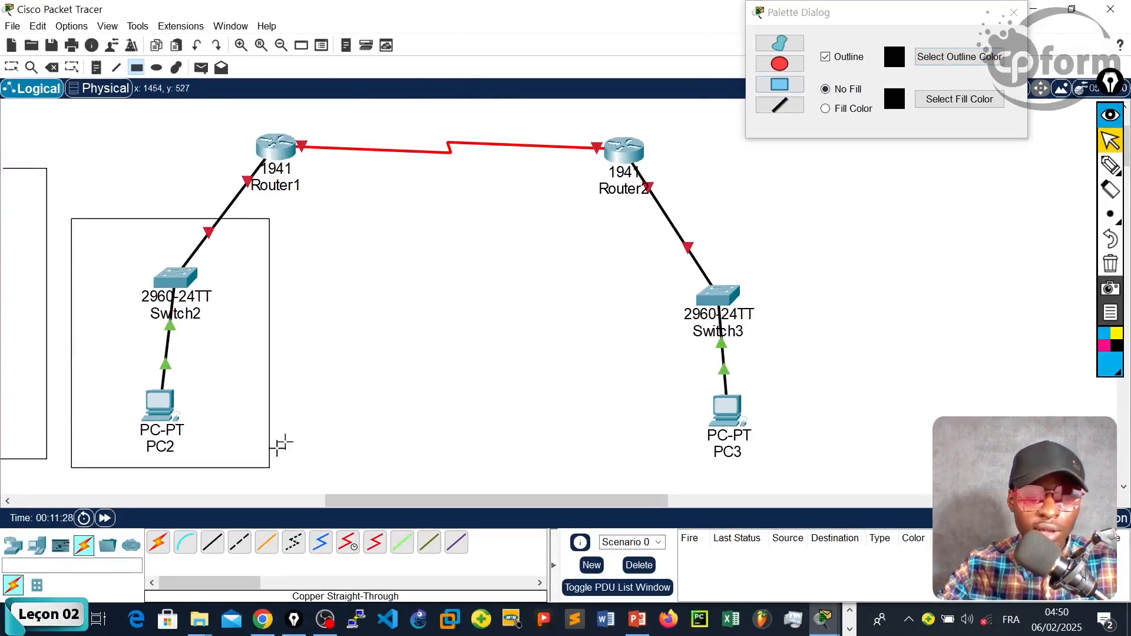
{"action": "left_click_drag", "start_coordinate": [618, 221], "coordinate": [858, 468]}
{"action": "key", "text": "Escape"}
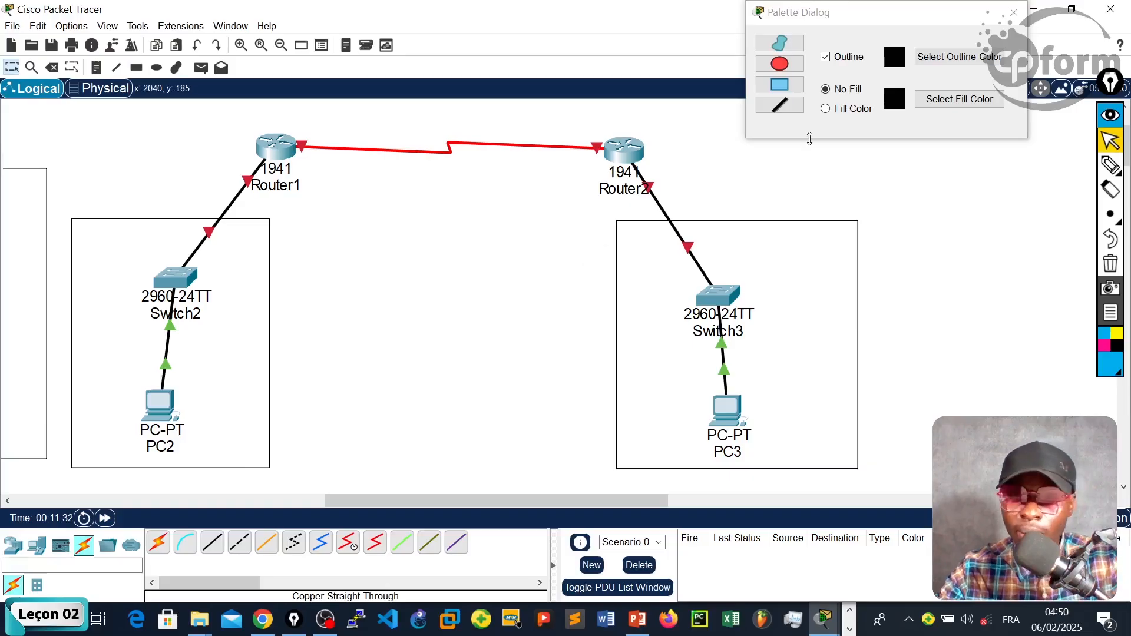
{"action": "left_click", "coordinate": [1014, 12]}
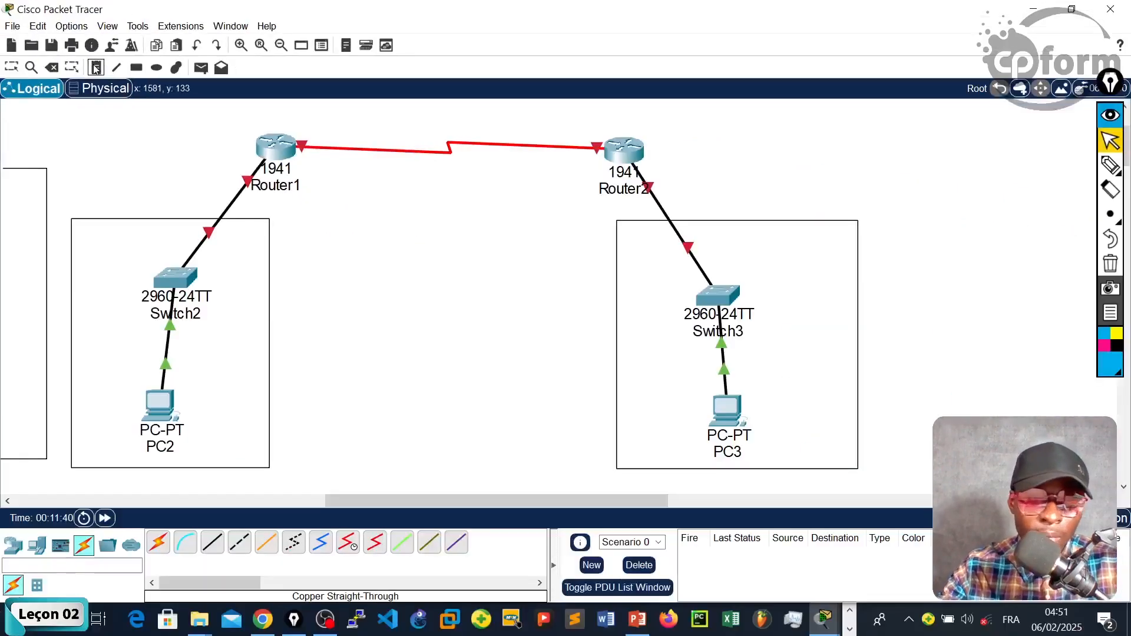
Place the note "192.168.10.0 /24" on the upper edge of the rectangle around Switch2 and PC2.
{"action": "left_click", "coordinate": [98, 204]}
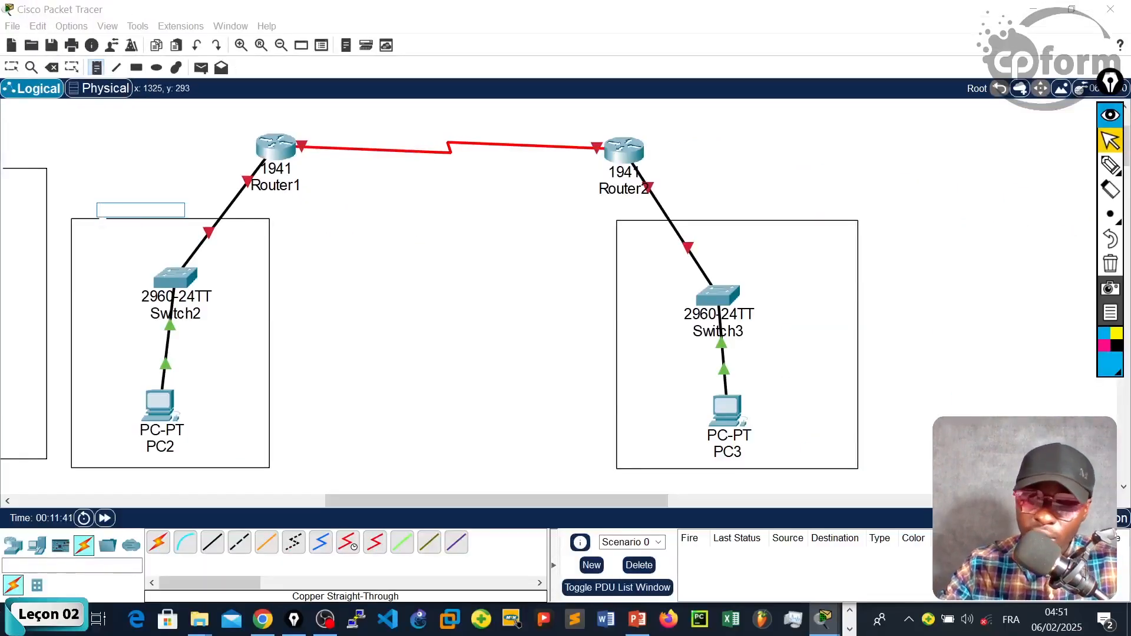
{"action": "type", "text": "192.168.10.0 /24"}
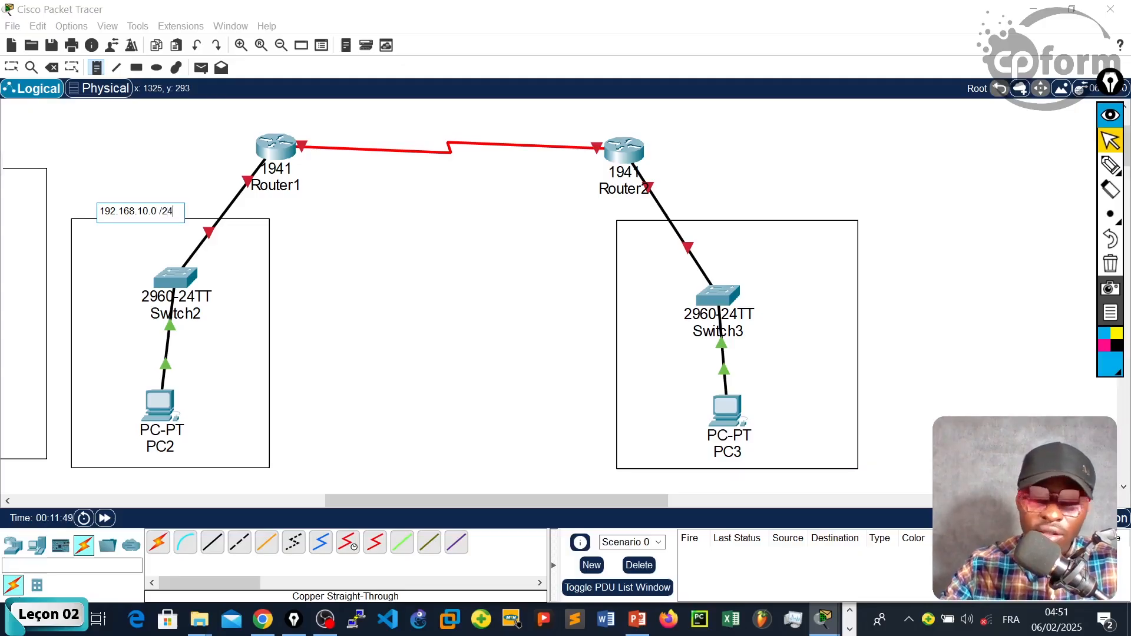
{"action": "key", "text": "Escape"}
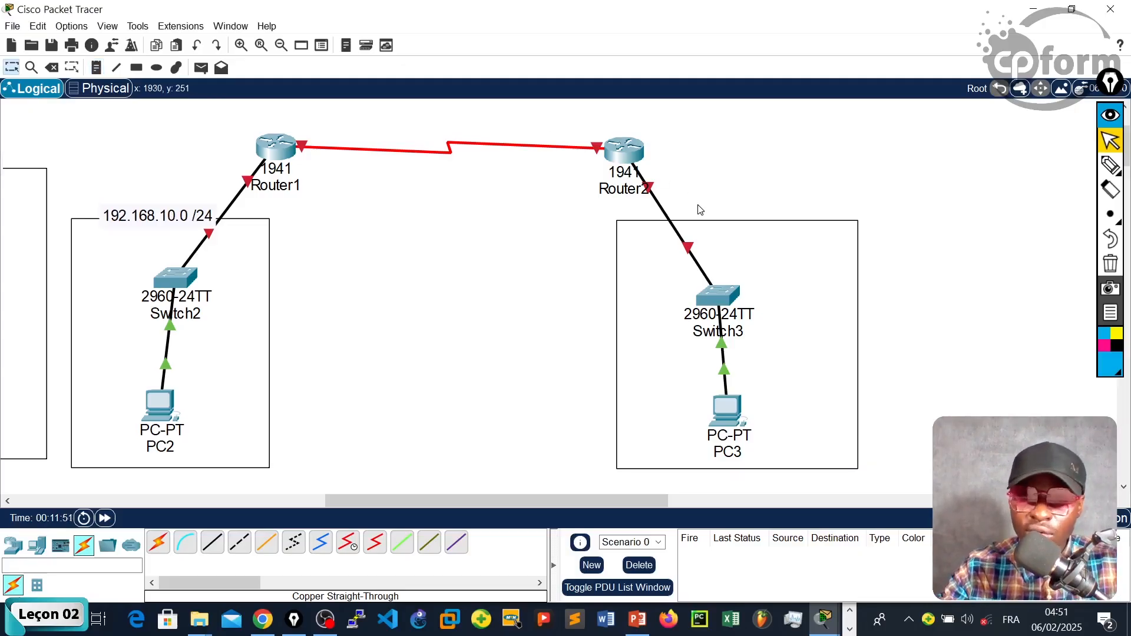
Add the note "192.168.20.0 /24" and position it on the upper edge of the rectangle around Switch3 and PC3.
{"action": "left_click", "coordinate": [96, 67]}
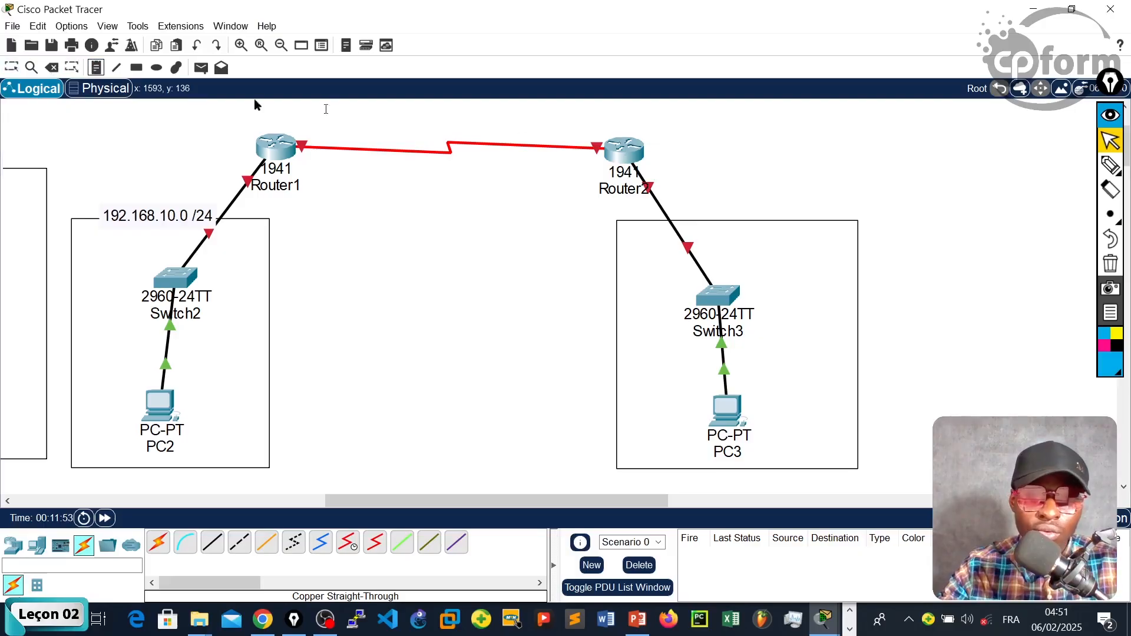
{"action": "left_click", "coordinate": [680, 203]}
{"action": "type", "text": "192.168.20."}
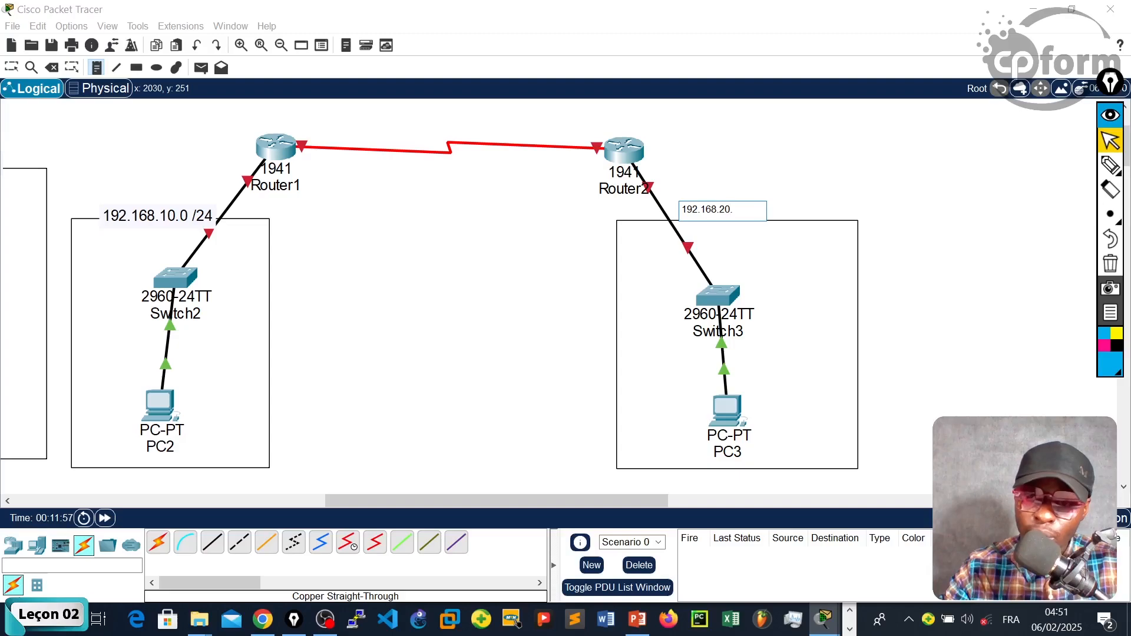
{"action": "type", "text": "0 /24"}
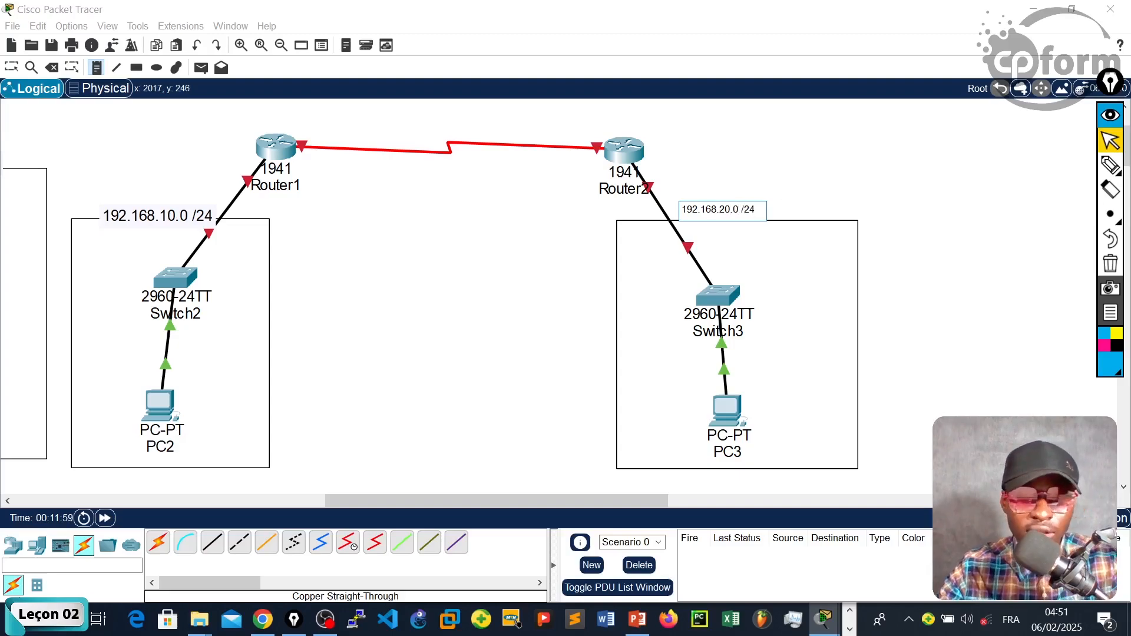
{"action": "key", "text": "Escape"}
{"action": "left_click_drag", "start_coordinate": [757, 226], "coordinate": [763, 224]}
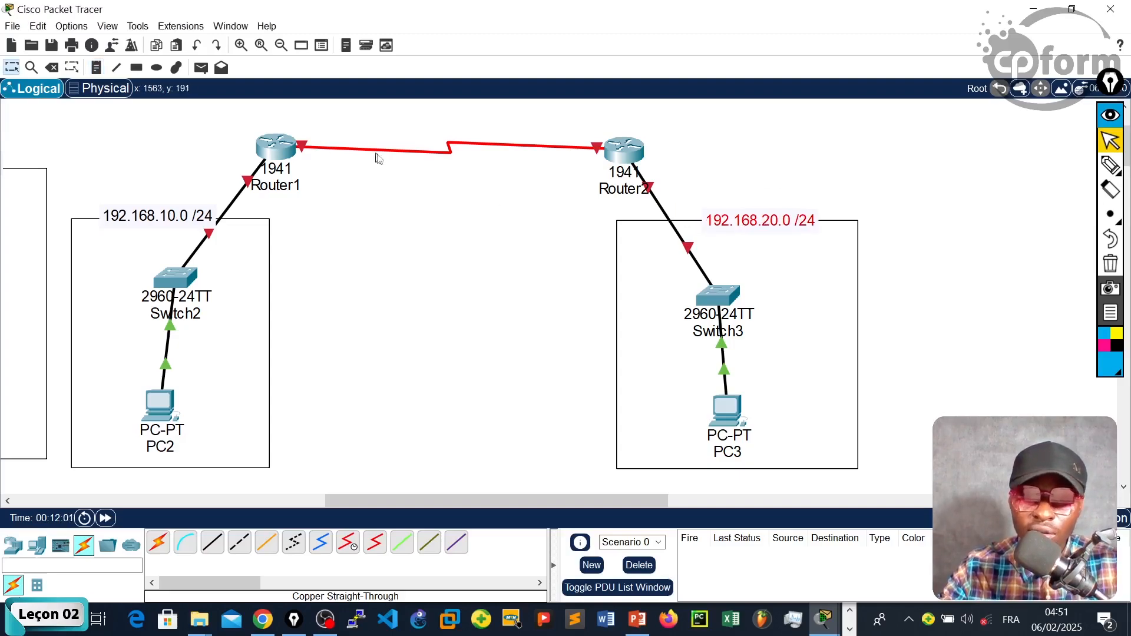
Add the note "192.168.30.0 /30" and position it just below the serial link between Router1 and Router2.
{"action": "mouse_move", "coordinate": [423, 149]}
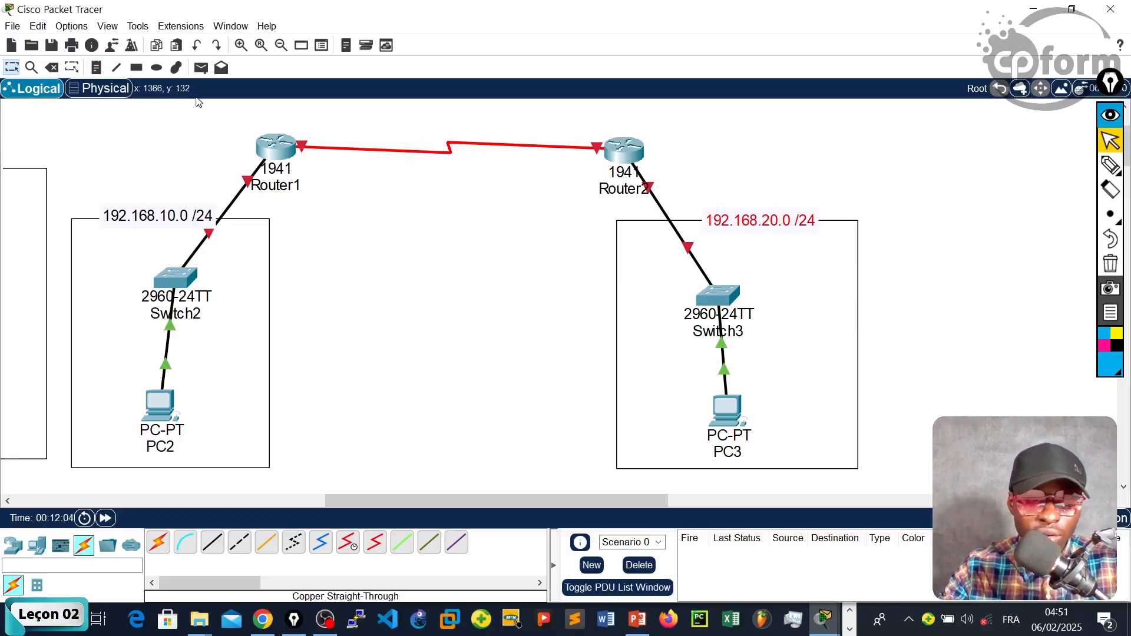
{"action": "left_click", "coordinate": [97, 67]}
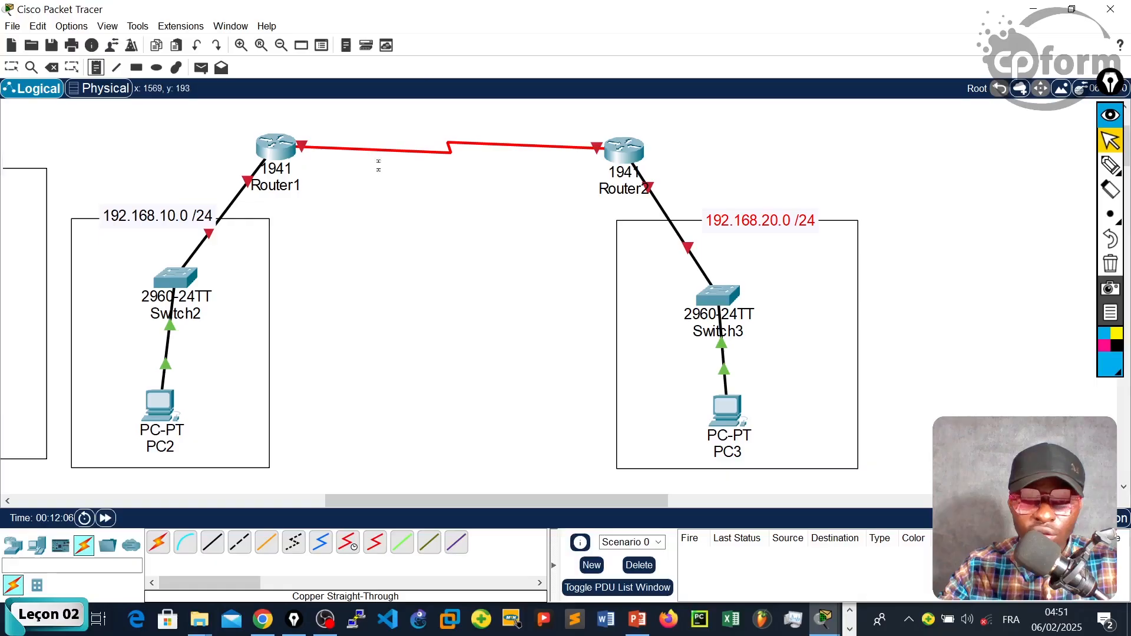
{"action": "left_click", "coordinate": [378, 180]}
{"action": "type", "text": "192.1"}
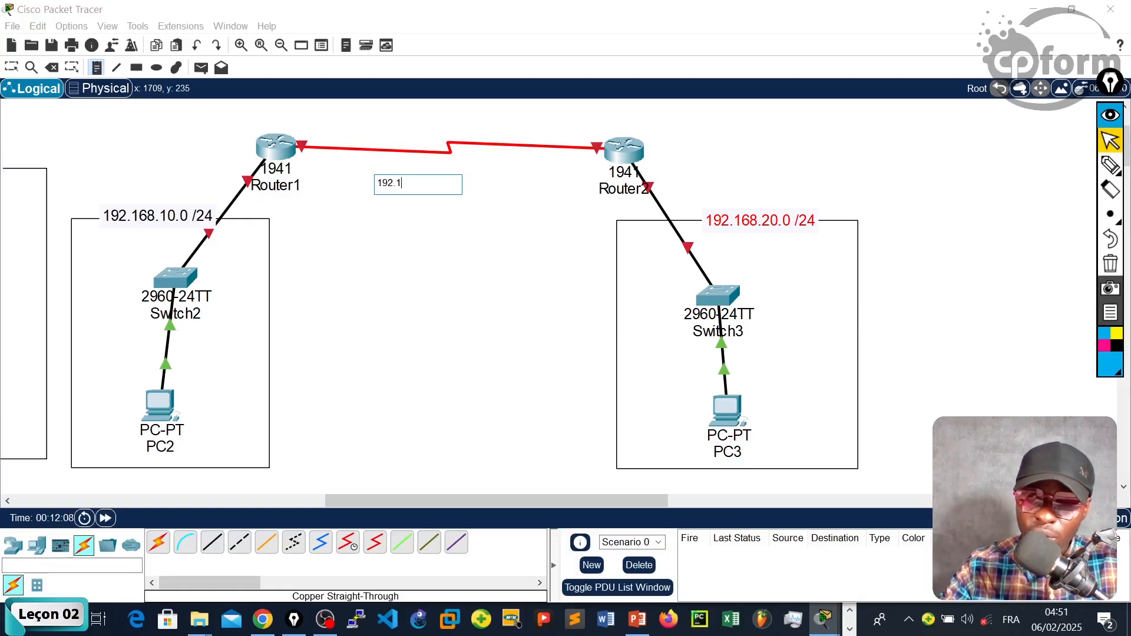
{"action": "type", "text": "68.30"}
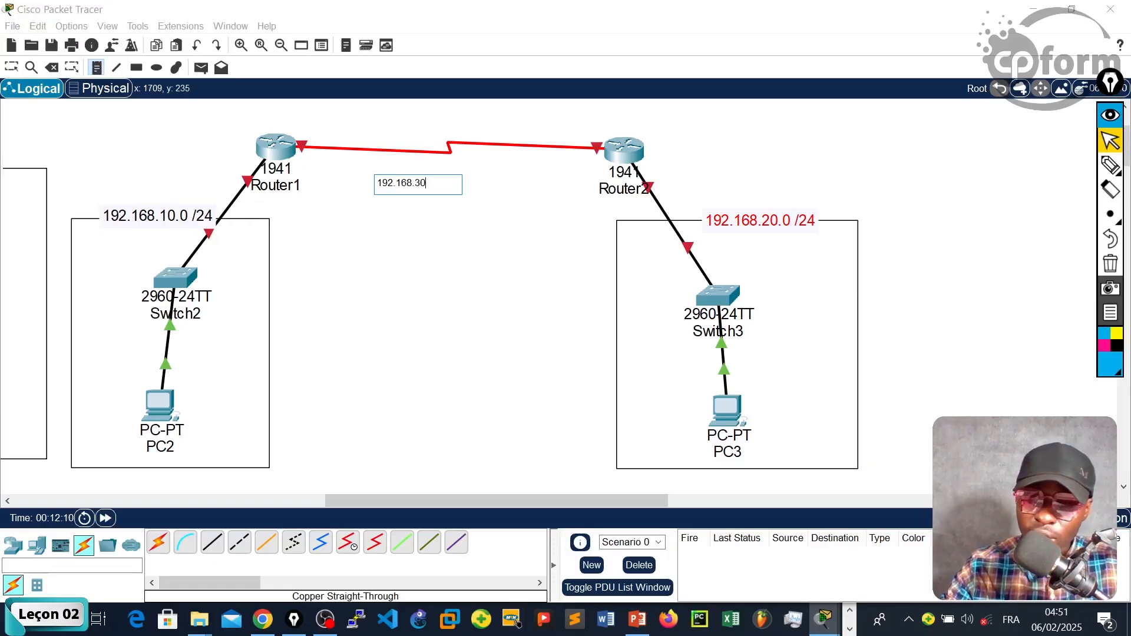
{"action": "type", "text": ".0 /"}
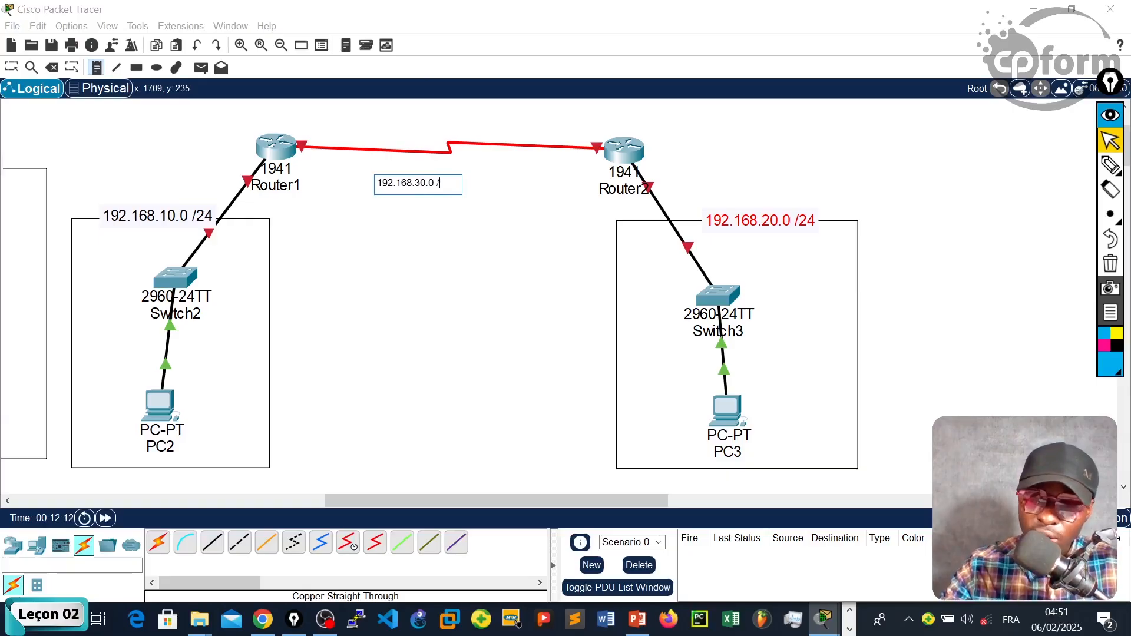
{"action": "type", "text": "30"}
{"action": "left_click", "coordinate": [500, 195]}
{"action": "left_click", "coordinate": [473, 186]}
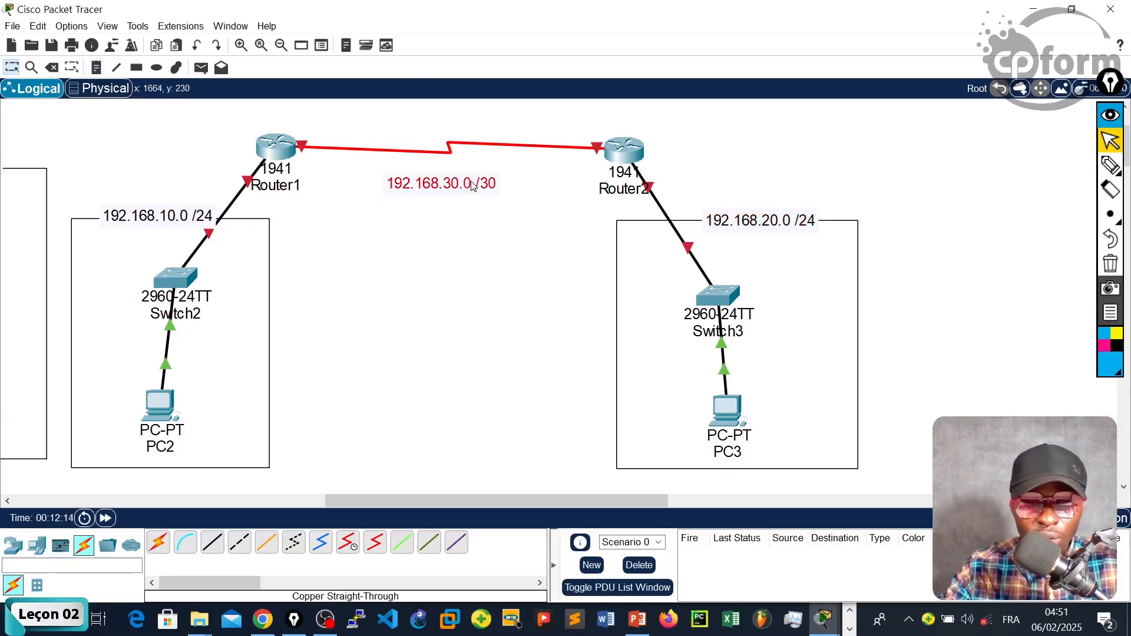
{"action": "left_click_drag", "start_coordinate": [473, 187], "coordinate": [475, 186]}
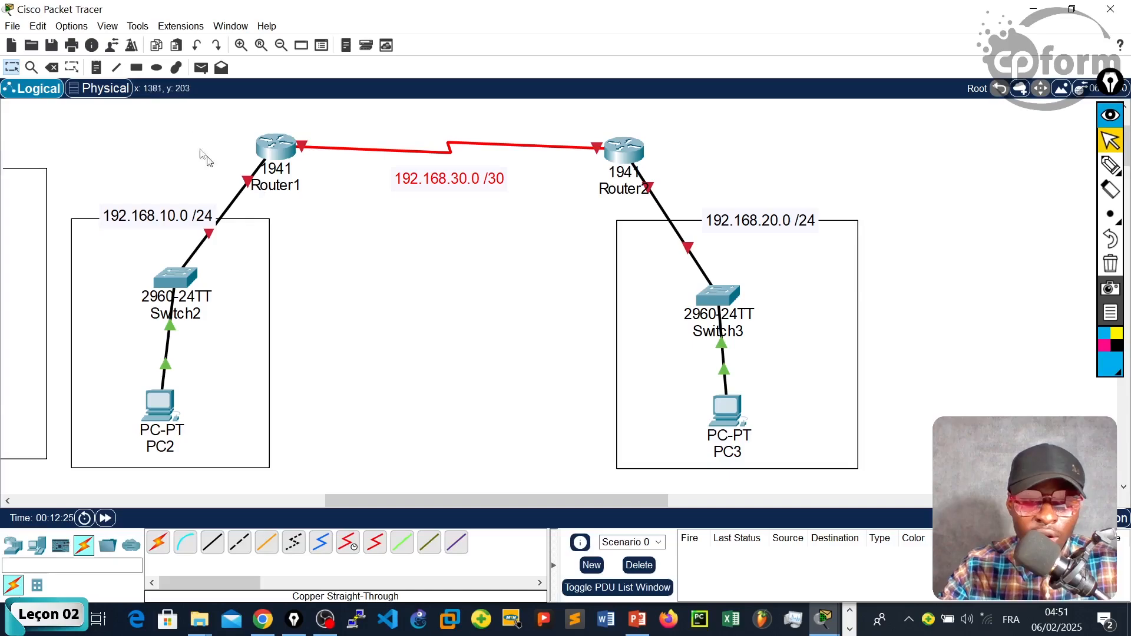
Label the serial link's ends with the note ".1" beside Router1 and ".2" beside Router2.
{"action": "left_click", "coordinate": [96, 66]}
{"action": "left_click", "coordinate": [317, 126]}
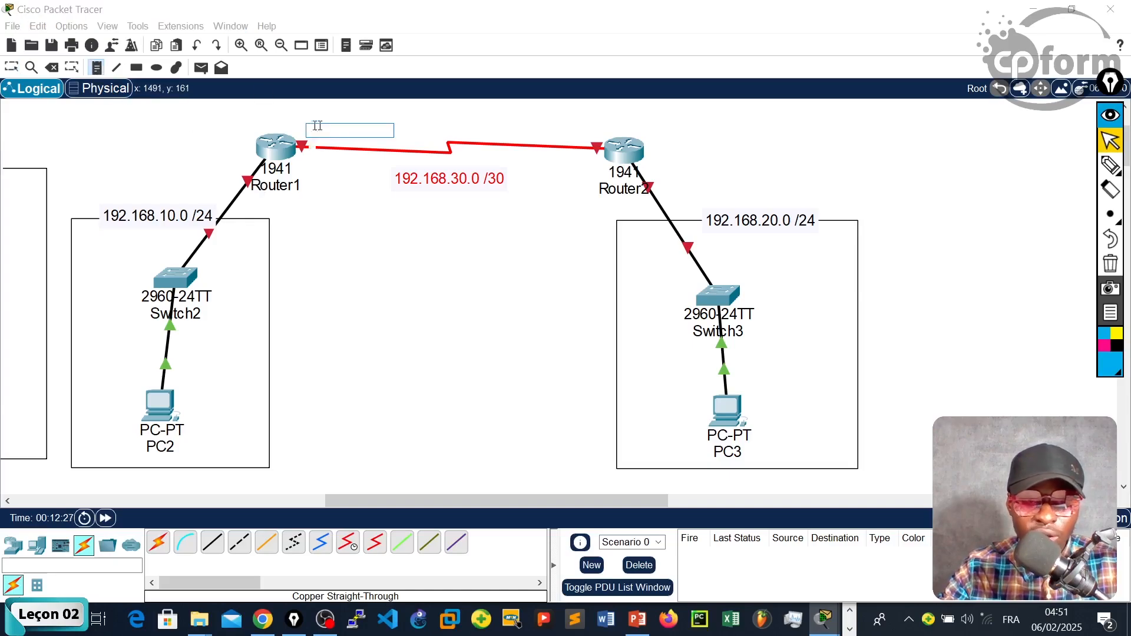
{"action": "type", "text": ".1"}
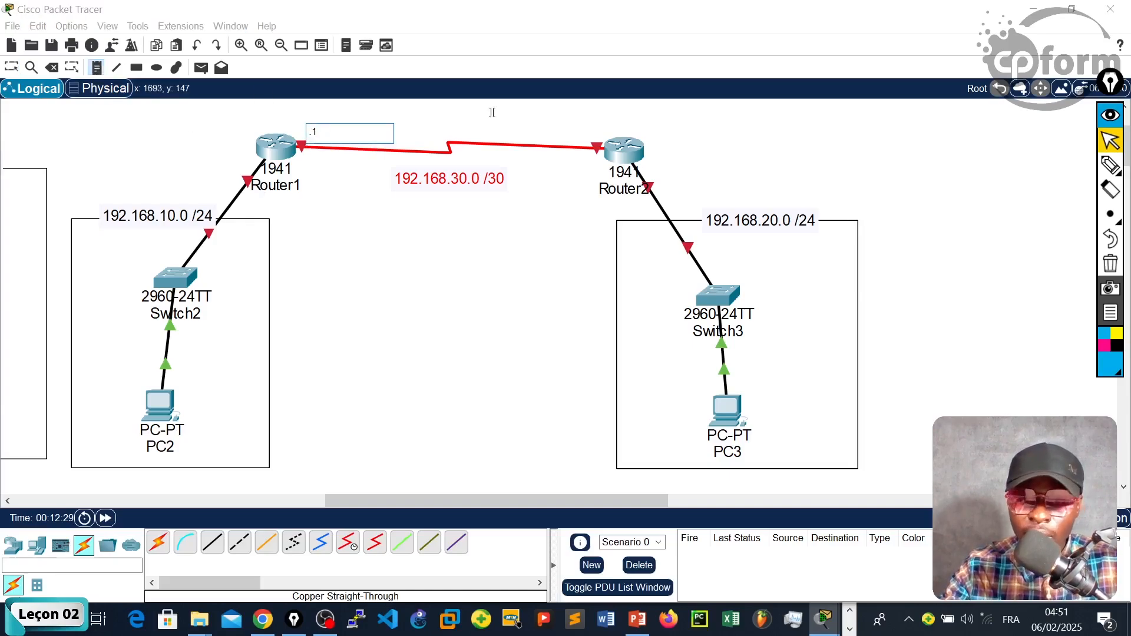
{"action": "left_click", "coordinate": [559, 128]}
{"action": "type", "text": ".2"}
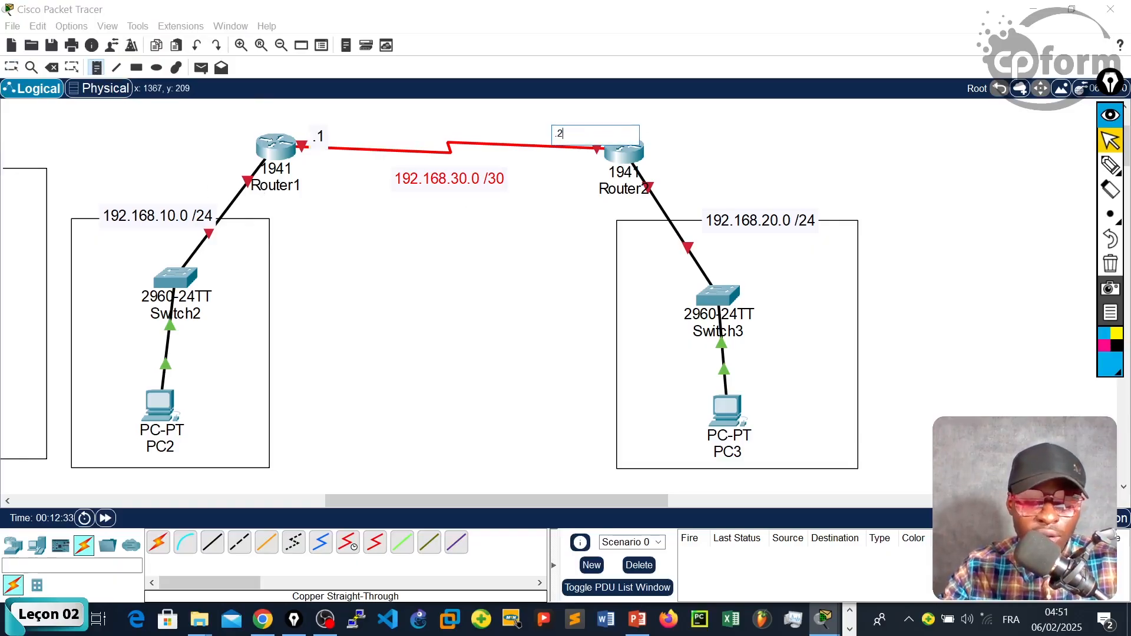
Add the note ".1" by Router1's link to Switch2 and the note ".2" beside PC2.
{"action": "left_click", "coordinate": [202, 169]}
{"action": "type", "text": ".1"}
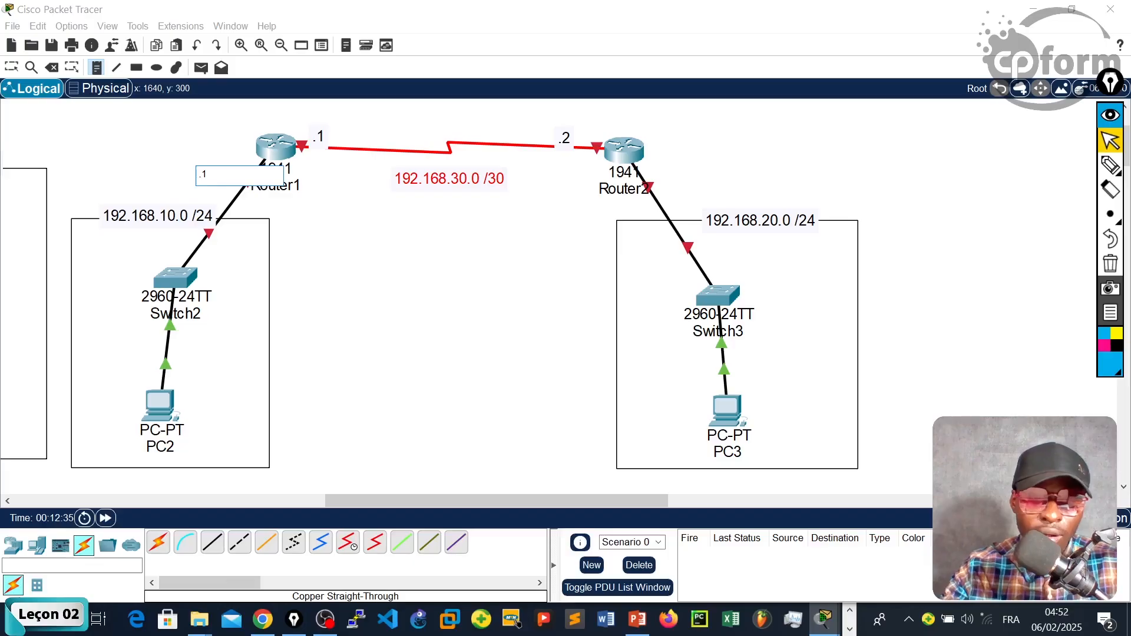
{"action": "left_click", "coordinate": [202, 398]}
{"action": "type", "text": ".2"}
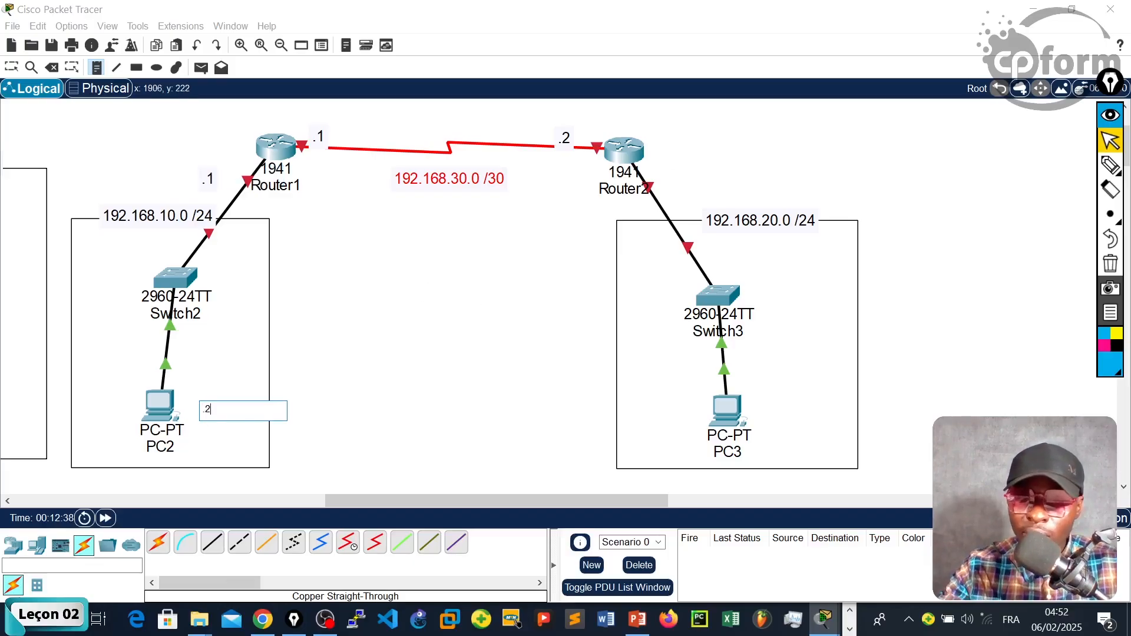
Add the note ".1" by Router2's link to Switch3 and the note ".2" beside PC3.
{"action": "left_click", "coordinate": [678, 183]}
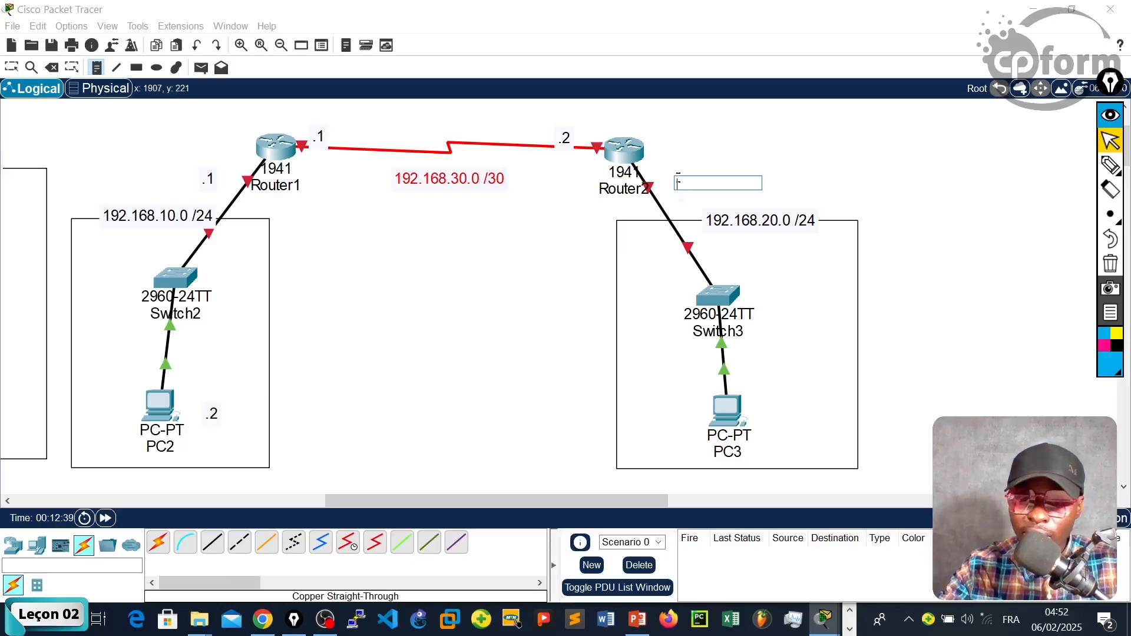
{"action": "type", "text": ".1"}
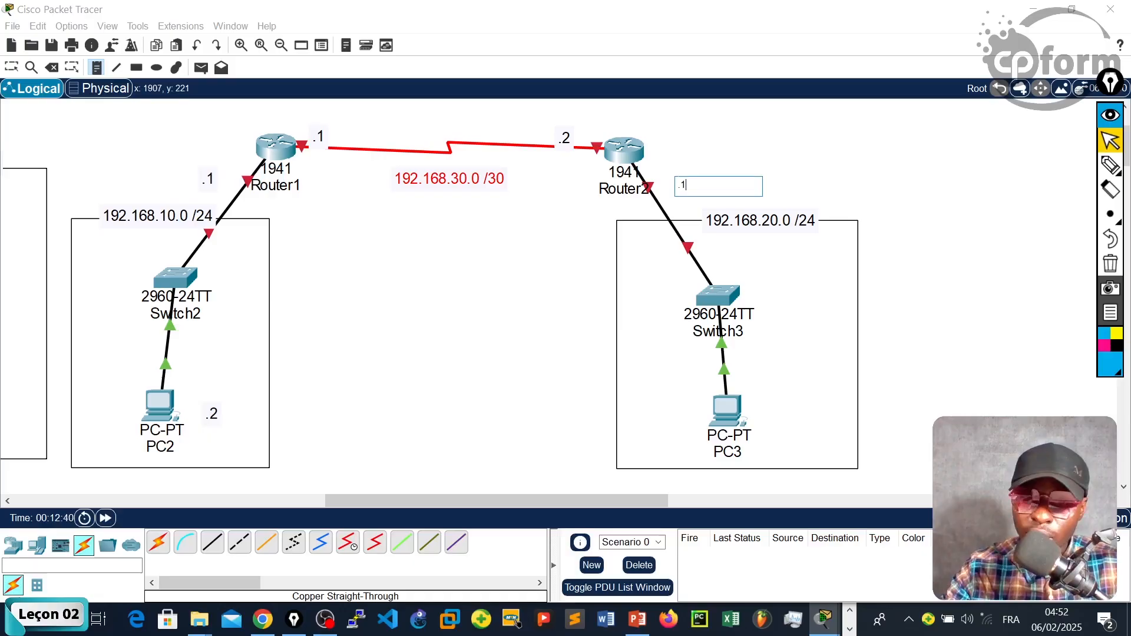
{"action": "left_click", "coordinate": [764, 415]}
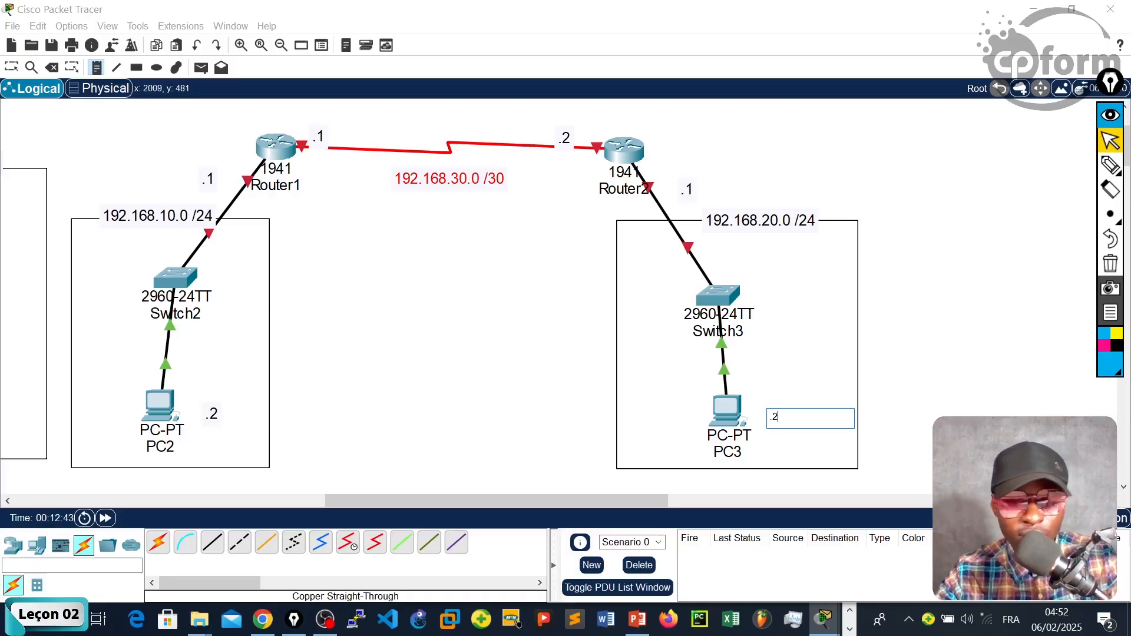
{"action": "key", "text": "Return"}
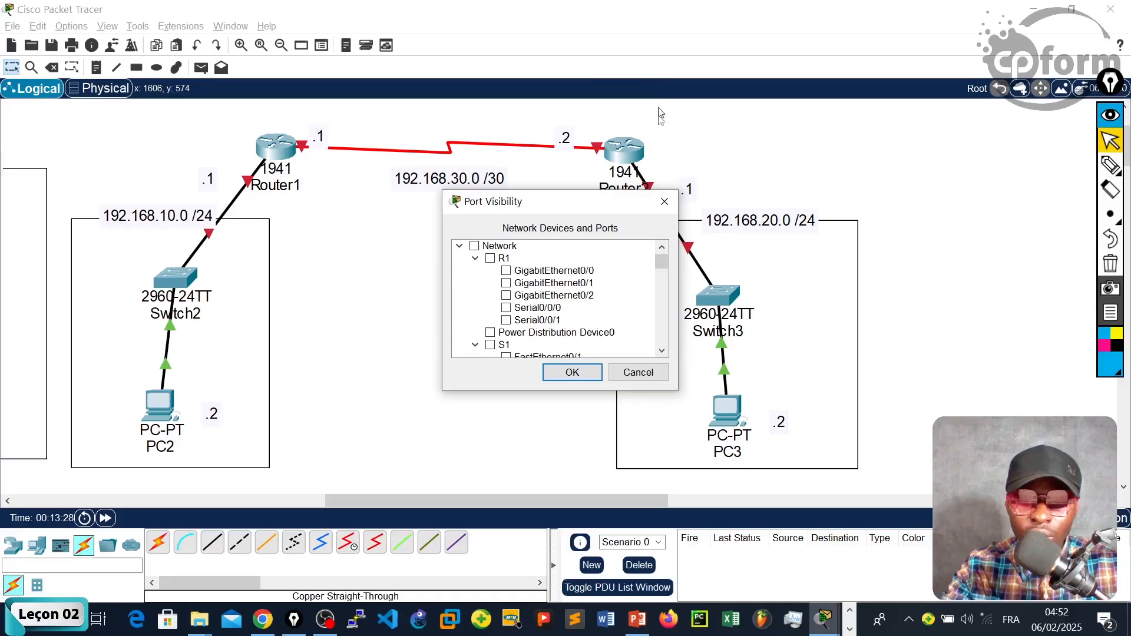
Dismiss the port visibility dialog, open Router1's command line and answer NO to the initial configuration dialog.
{"action": "left_click", "coordinate": [664, 202]}
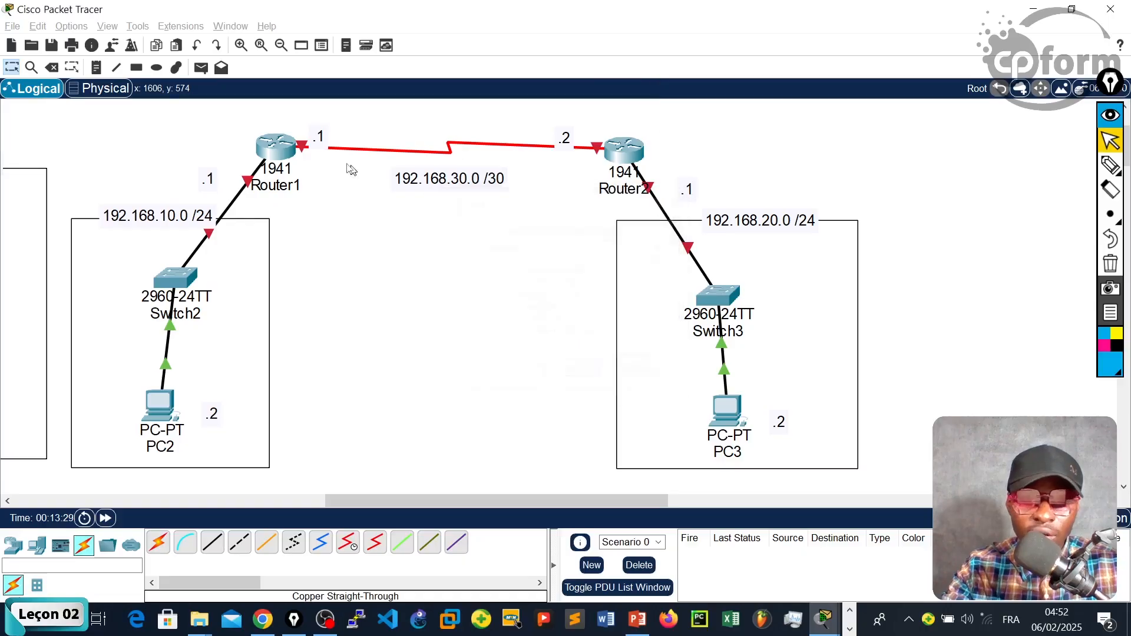
{"action": "left_click", "coordinate": [273, 154]}
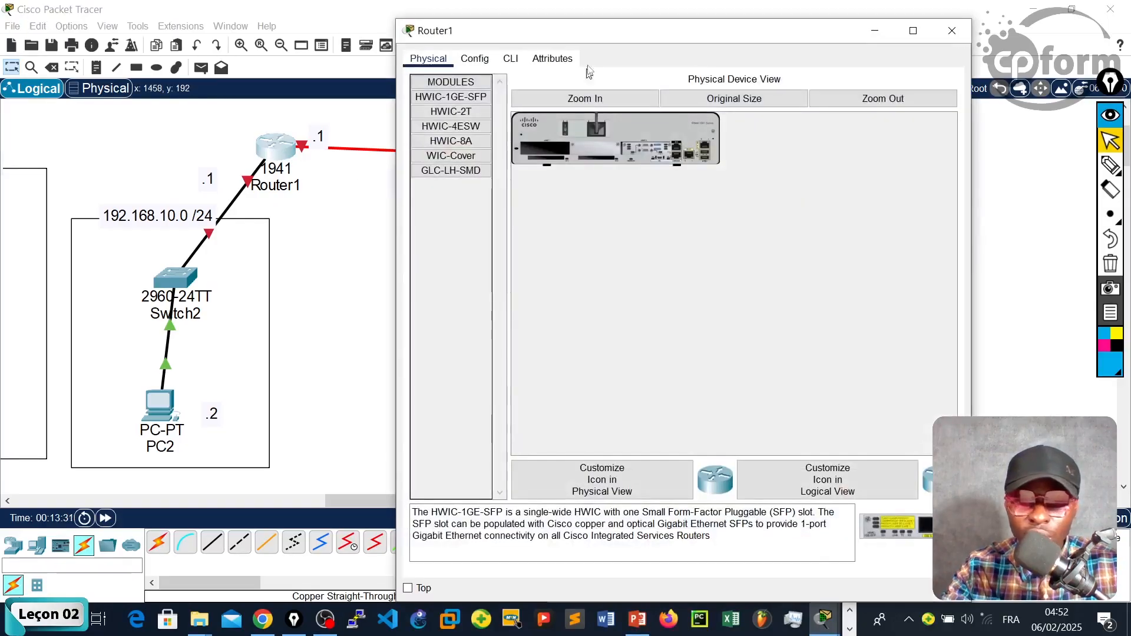
{"action": "left_click", "coordinate": [510, 40]}
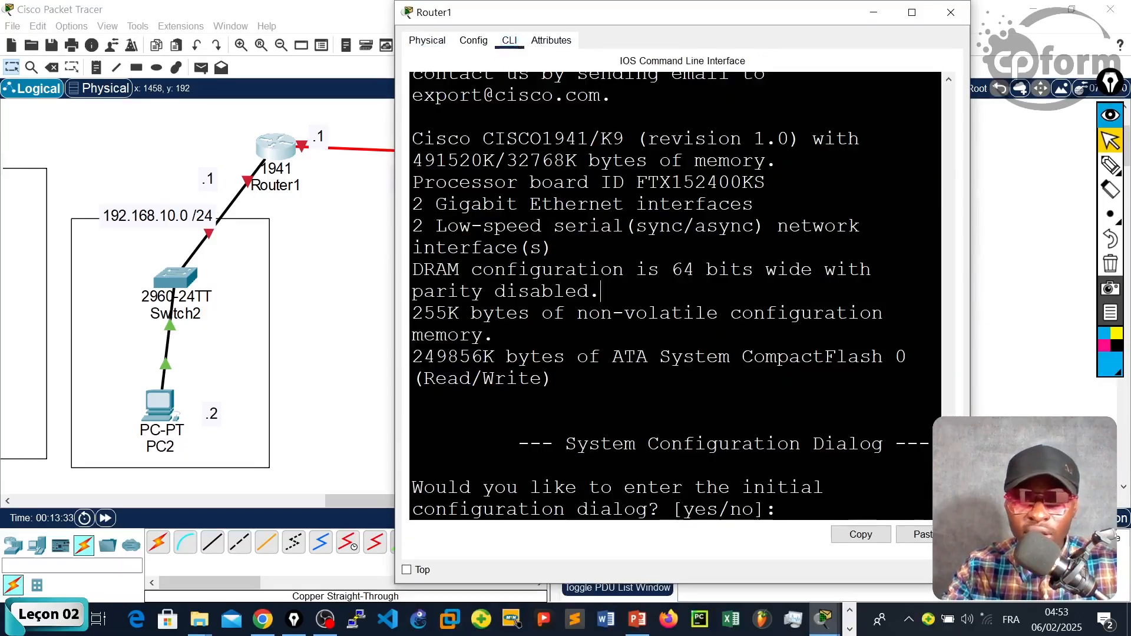
{"action": "type", "text": "NO"}
{"action": "key", "text": "Return"}
{"action": "key", "text": "Return"}
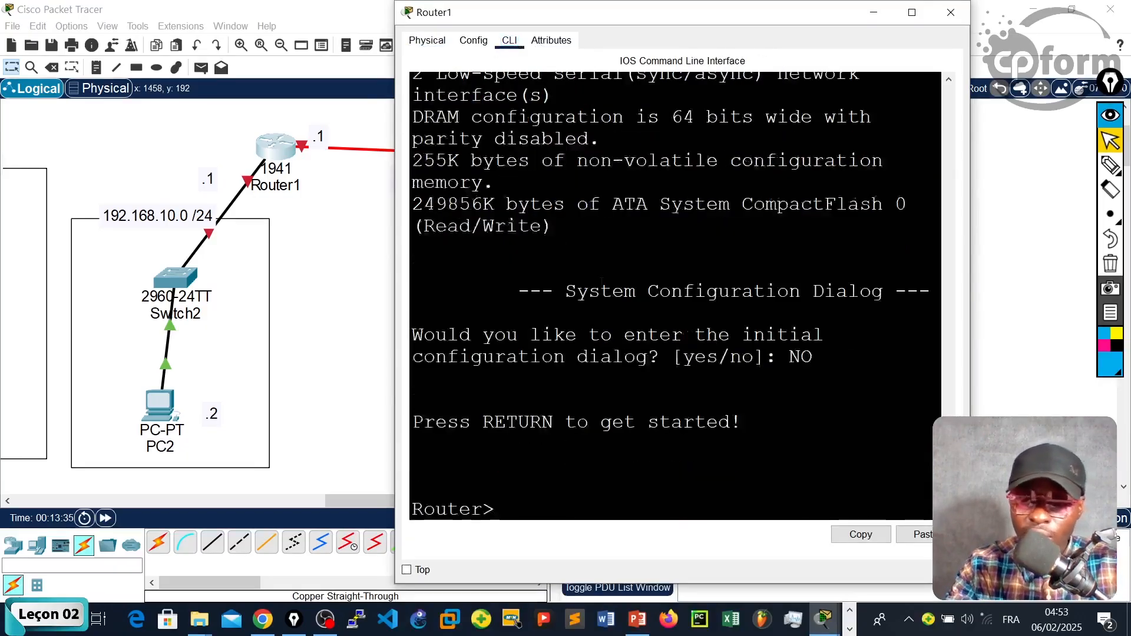
{"action": "key", "text": "Return"}
{"action": "left_click_drag", "start_coordinate": [782, 15], "coordinate": [698, 37]}
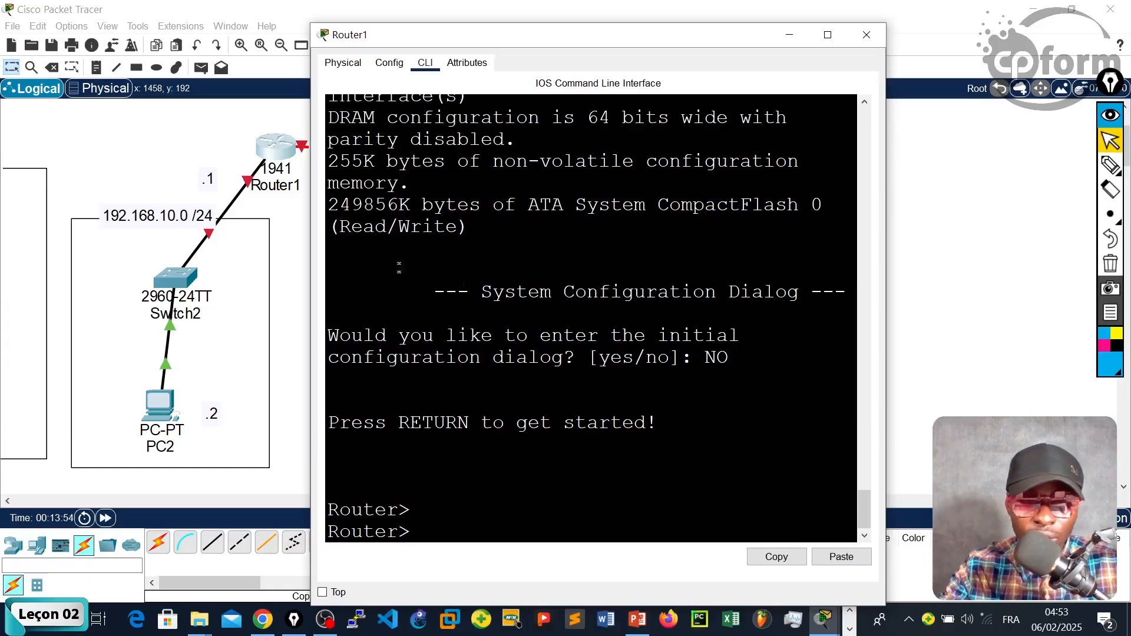
Enter privileged EXEC mode on Router1 with the enable command.
{"action": "key", "text": "Return"}
{"action": "key", "text": "Return"}
{"action": "key", "text": "Return"}
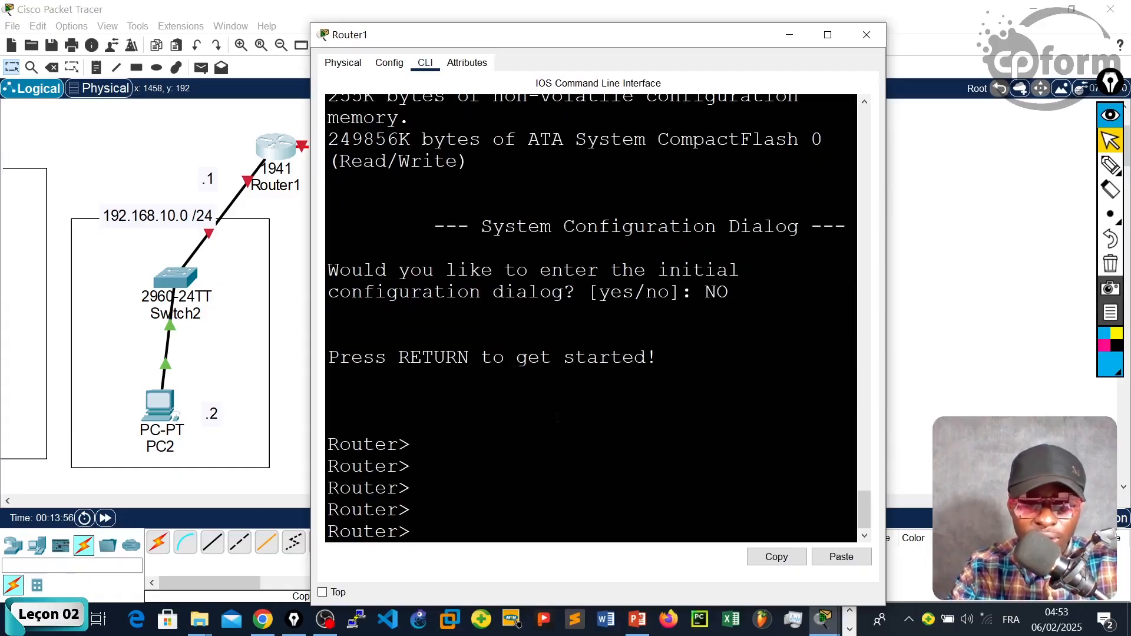
{"action": "type", "text": "EN"}
{"action": "key", "text": "Tab"}
{"action": "key", "text": "Return"}
{"action": "key", "text": "Return"}
{"action": "key", "text": "Return"}
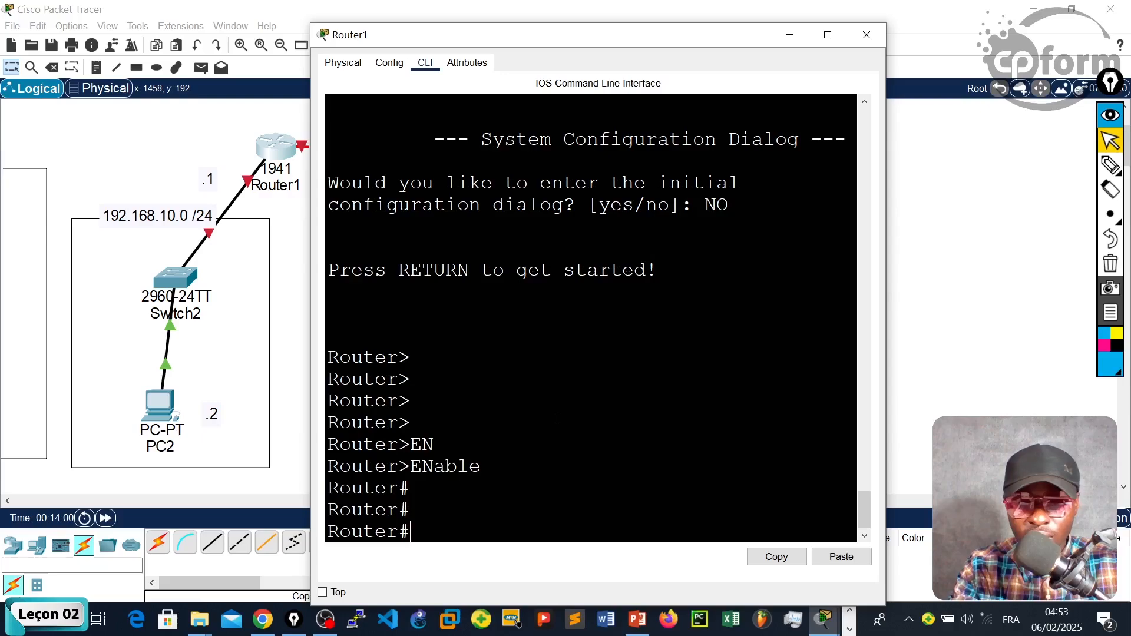
{"action": "type", "text": "CONF T"}
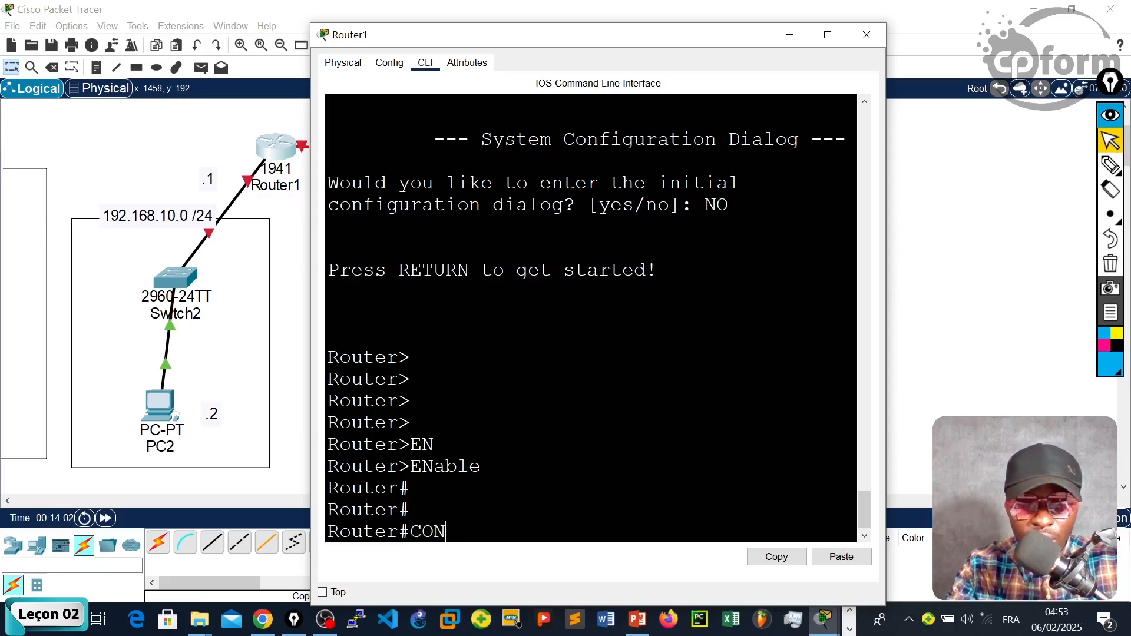
{"action": "key", "text": "BackSpace"}
{"action": "key", "text": "BackSpace"}
{"action": "key", "text": "BackSpace"}
{"action": "key", "text": "BackSpace"}
{"action": "key", "text": "BackSpace"}
{"action": "key", "text": "BackSpace"}
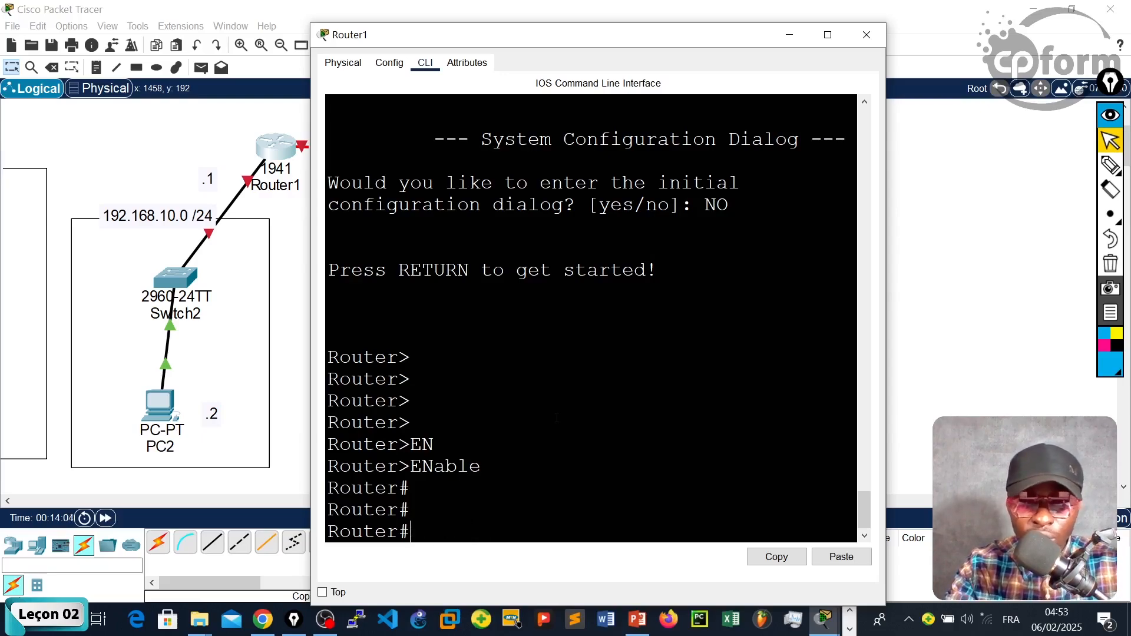
Enter global configuration mode on Router1 with "conf t".
{"action": "type", "text": "conf t"}
{"action": "key", "text": "Return"}
{"action": "key", "text": "Return"}
{"action": "key", "text": "Return"}
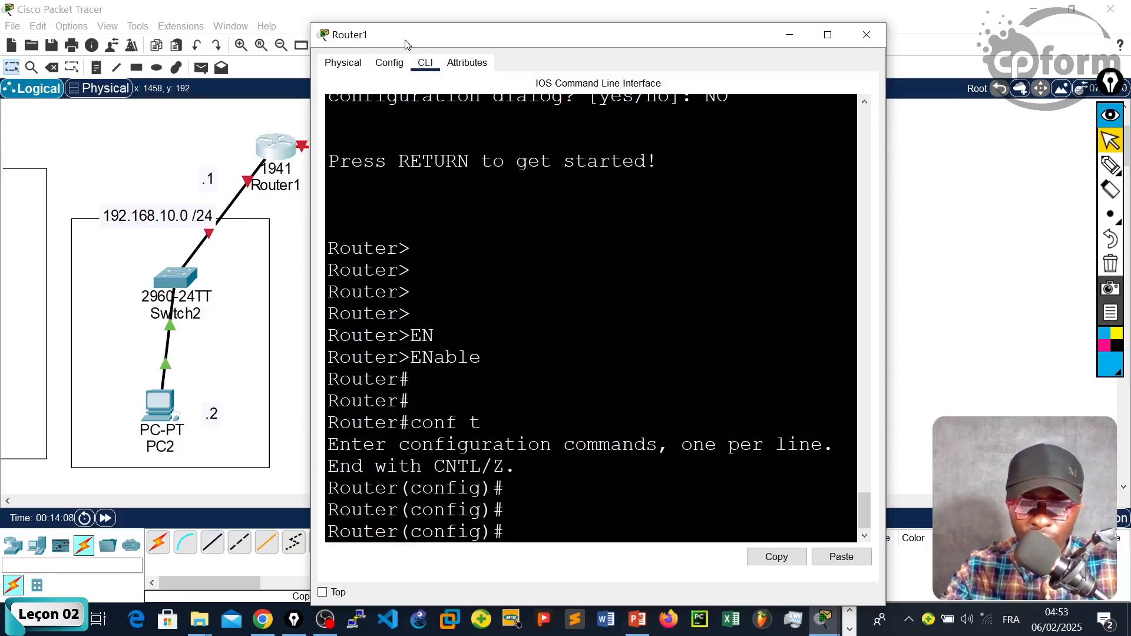
Check which port of Router1 carries the serial link and enter its configuration with "interface serial 0/0/0".
{"action": "left_click_drag", "start_coordinate": [409, 40], "coordinate": [437, 41]}
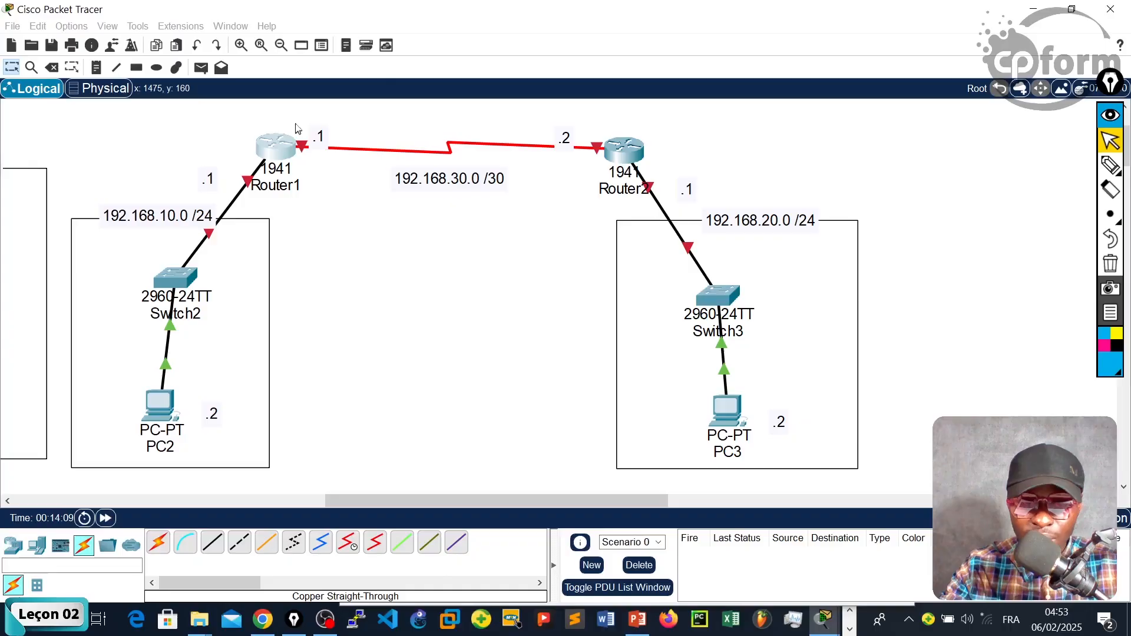
{"action": "left_click", "coordinate": [302, 147]}
{"action": "mouse_move", "coordinate": [302, 150]}
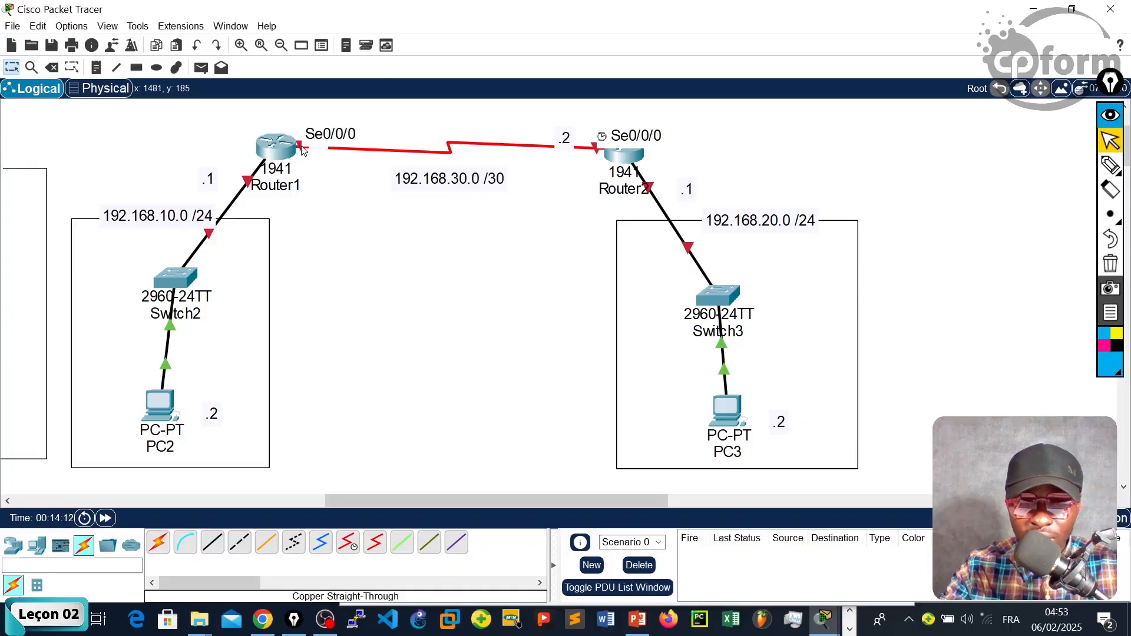
{"action": "left_click", "coordinate": [276, 144]}
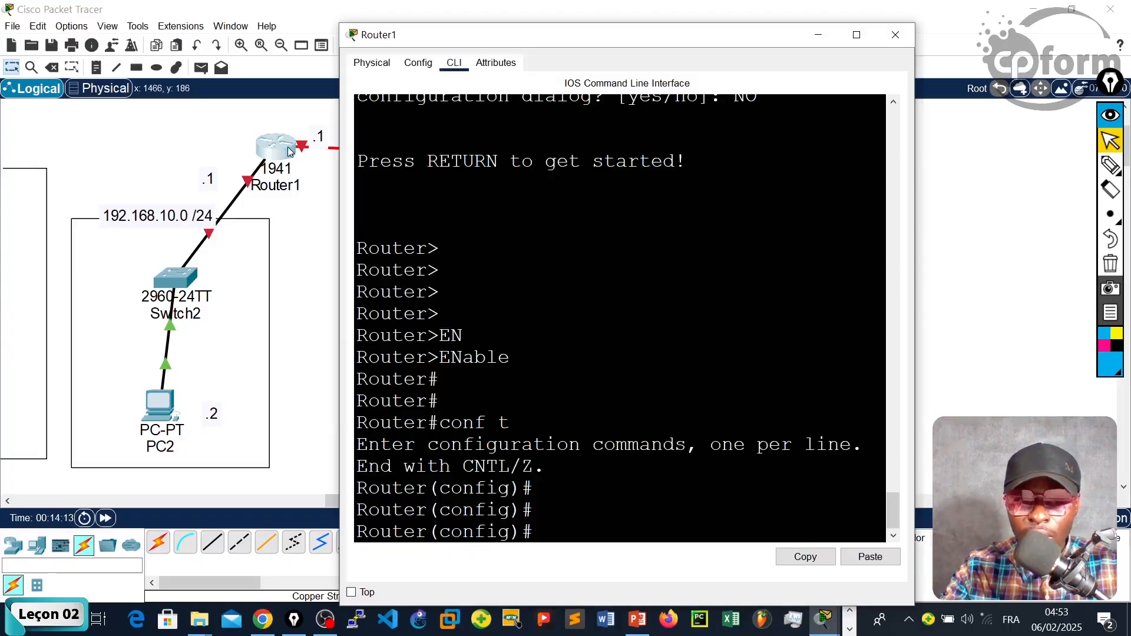
{"action": "type", "text": "in"}
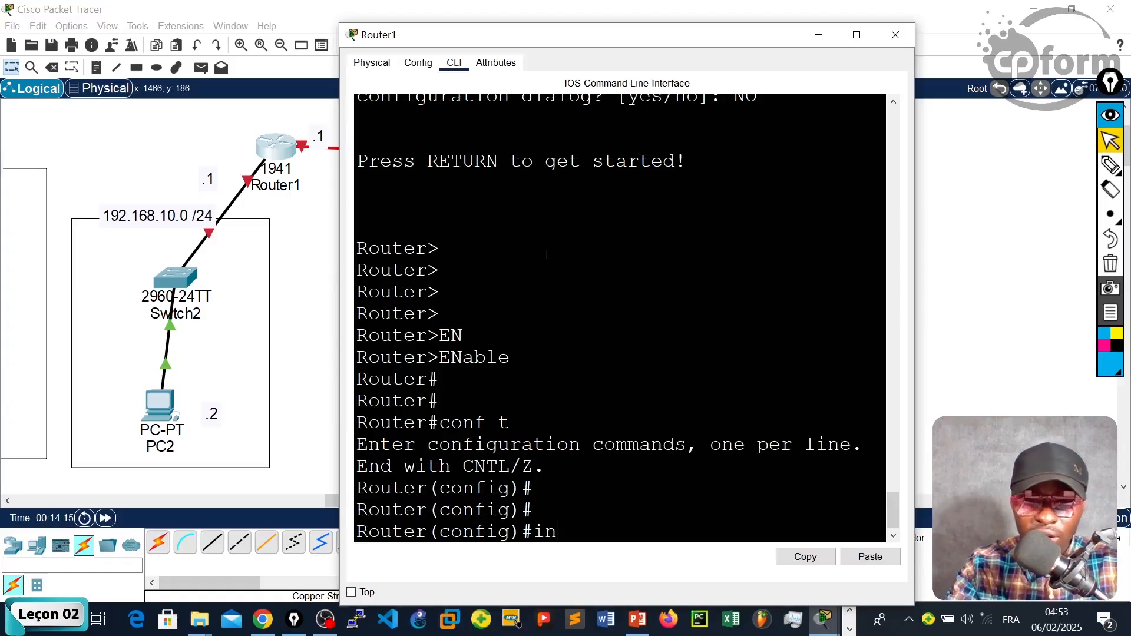
{"action": "key", "text": "Tab"}
{"action": "type", "text": "se"}
{"action": "key", "text": "Tab"}
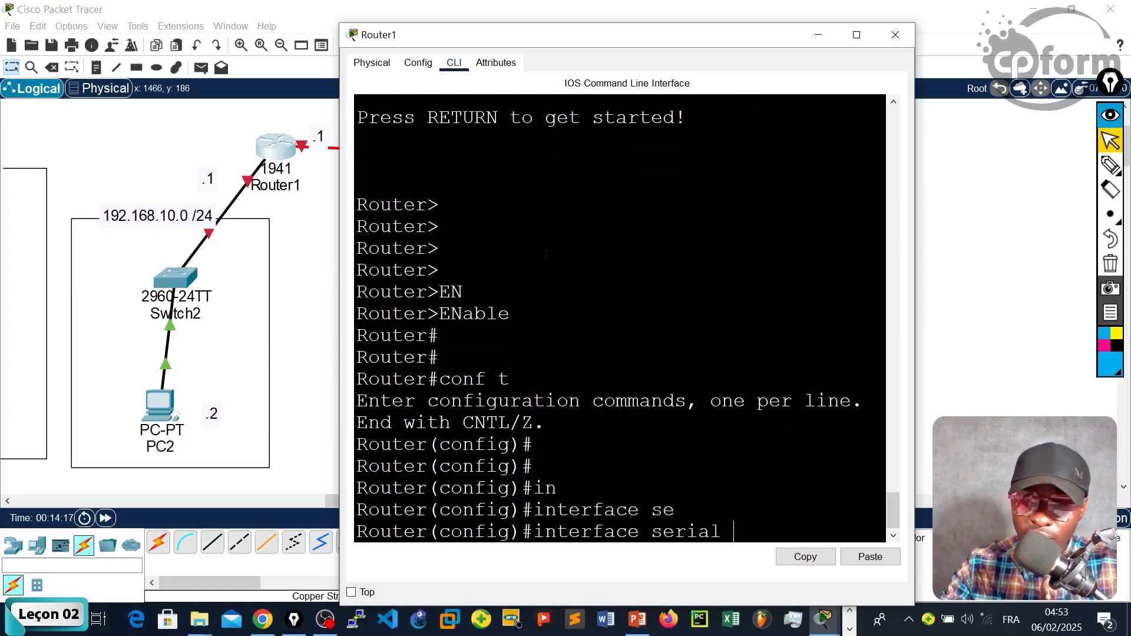
{"action": "type", "text": "0/0/0"}
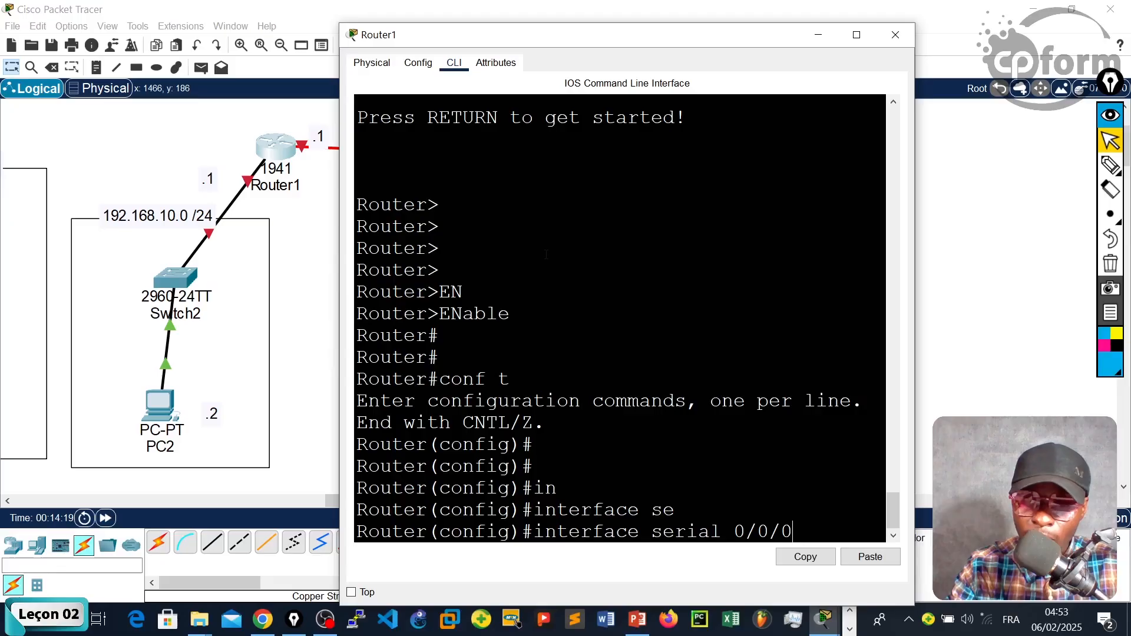
{"action": "key", "text": "Return"}
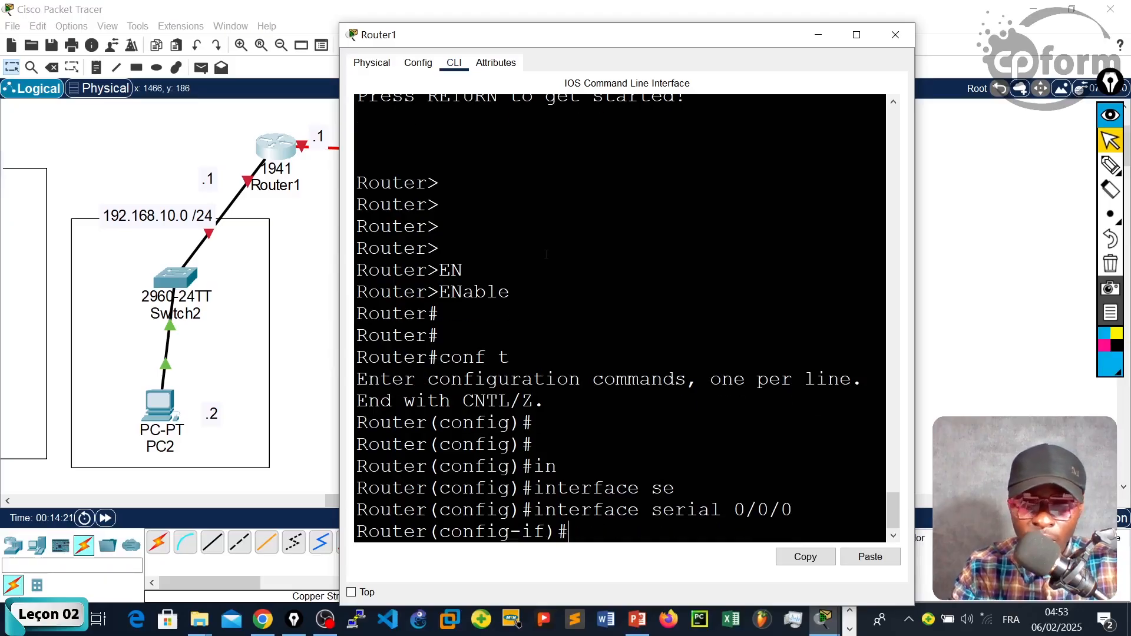
Assign Router1's serial 0/0/0 interface the address 192.168.30.1 with mask 255.255.255.252, checking the topology labels for the values.
{"action": "type", "text": "ip add"}
{"action": "key", "text": "Tab"}
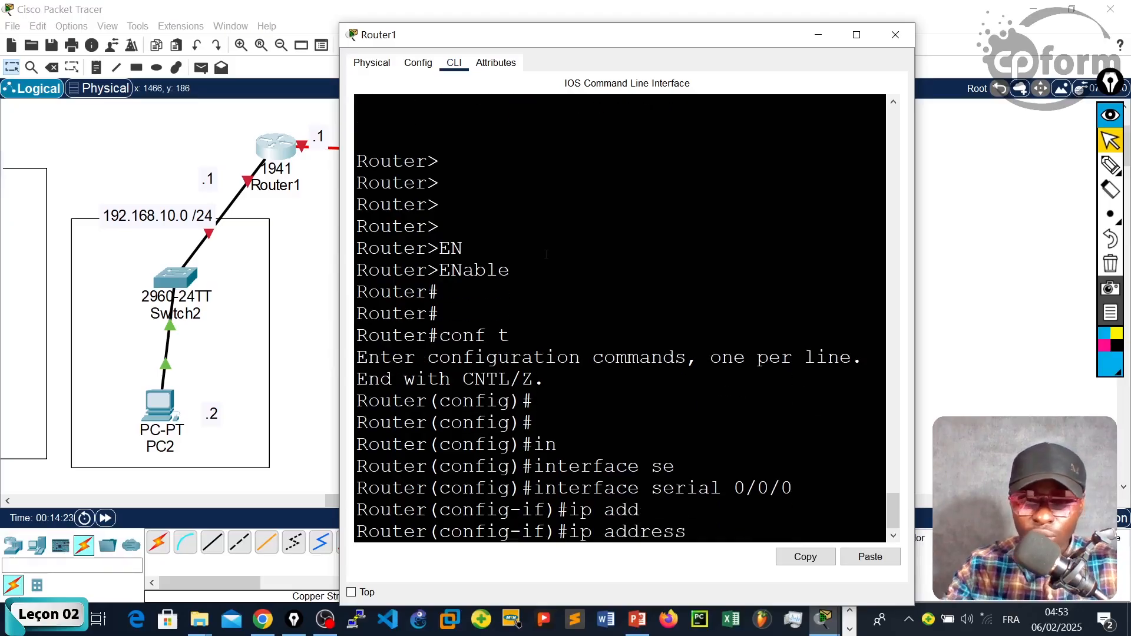
{"action": "left_click", "coordinate": [329, 209]}
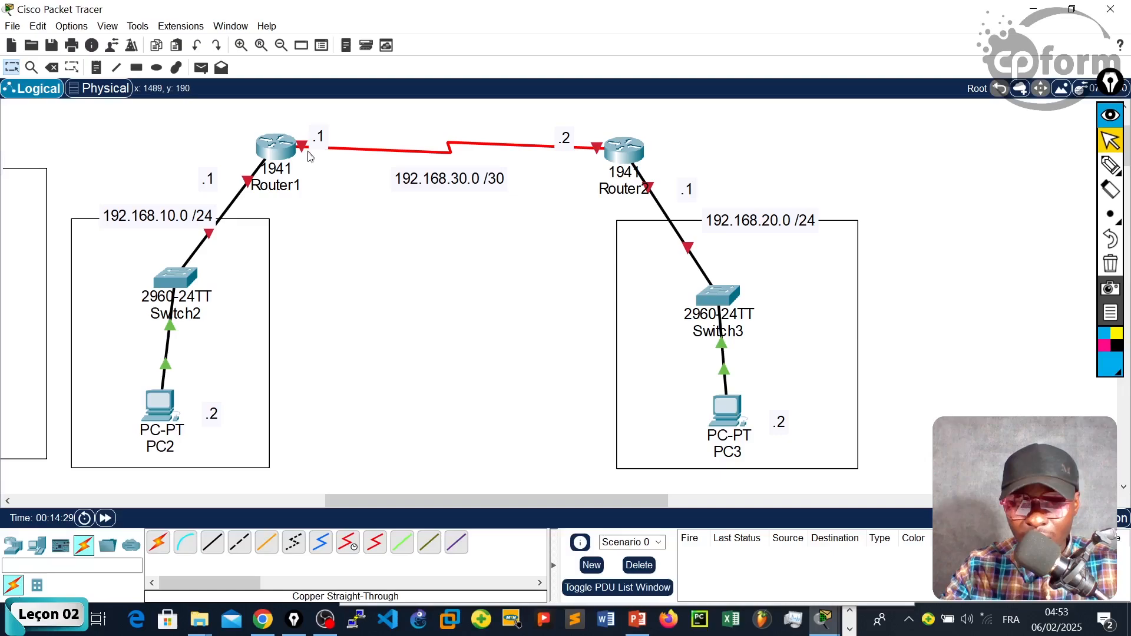
{"action": "left_click", "coordinate": [280, 155]}
{"action": "type", "text": "19"}
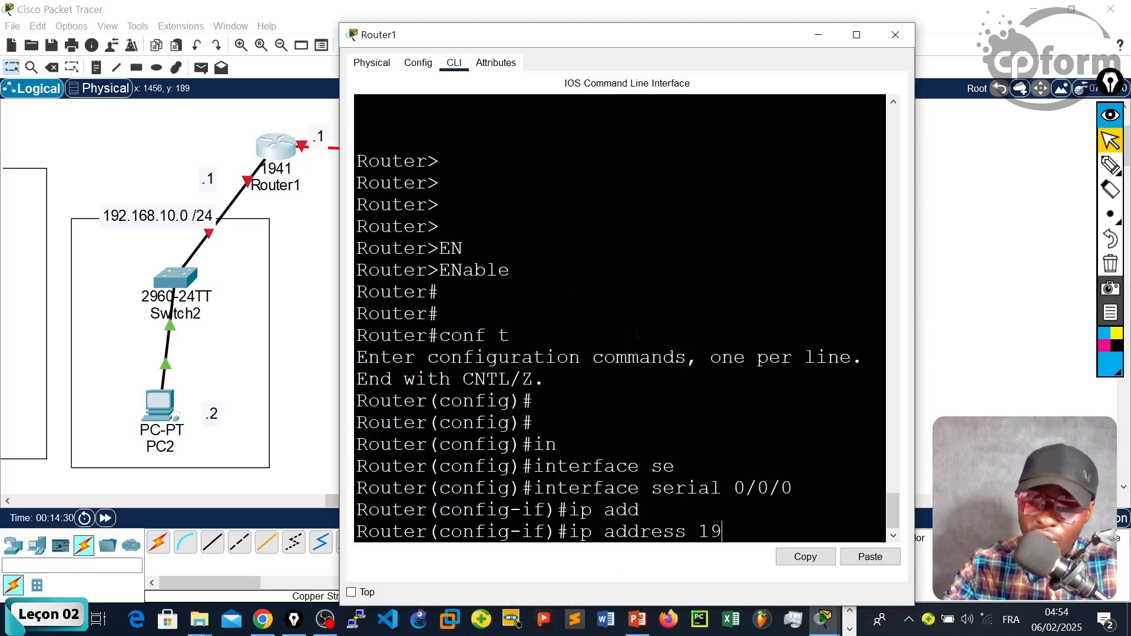
{"action": "type", "text": "2.168."}
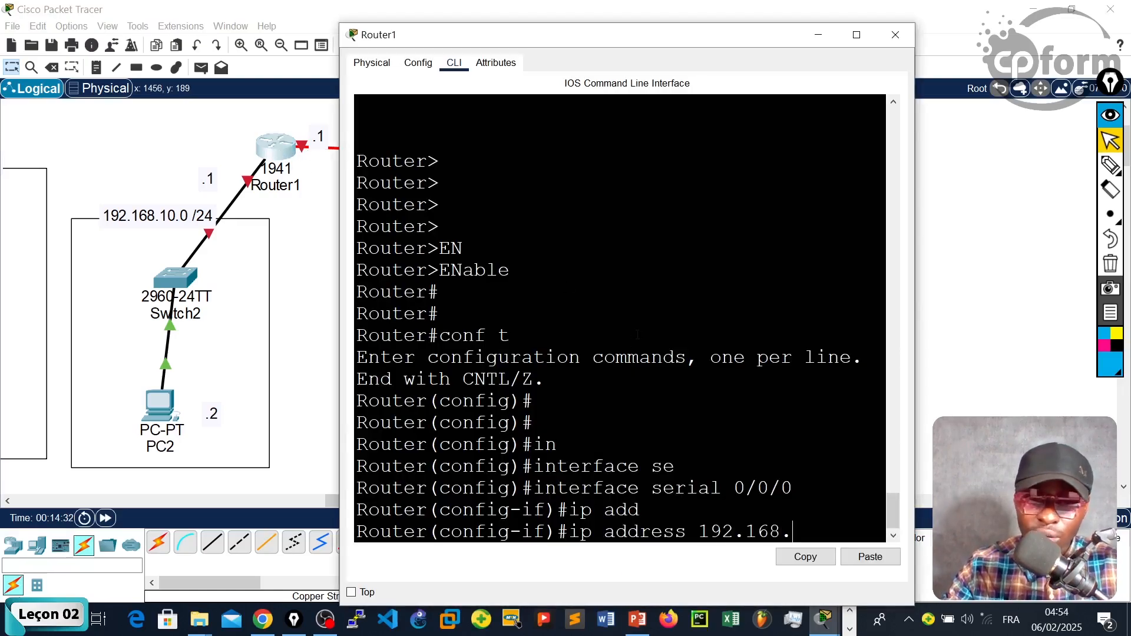
{"action": "type", "text": "30.1"}
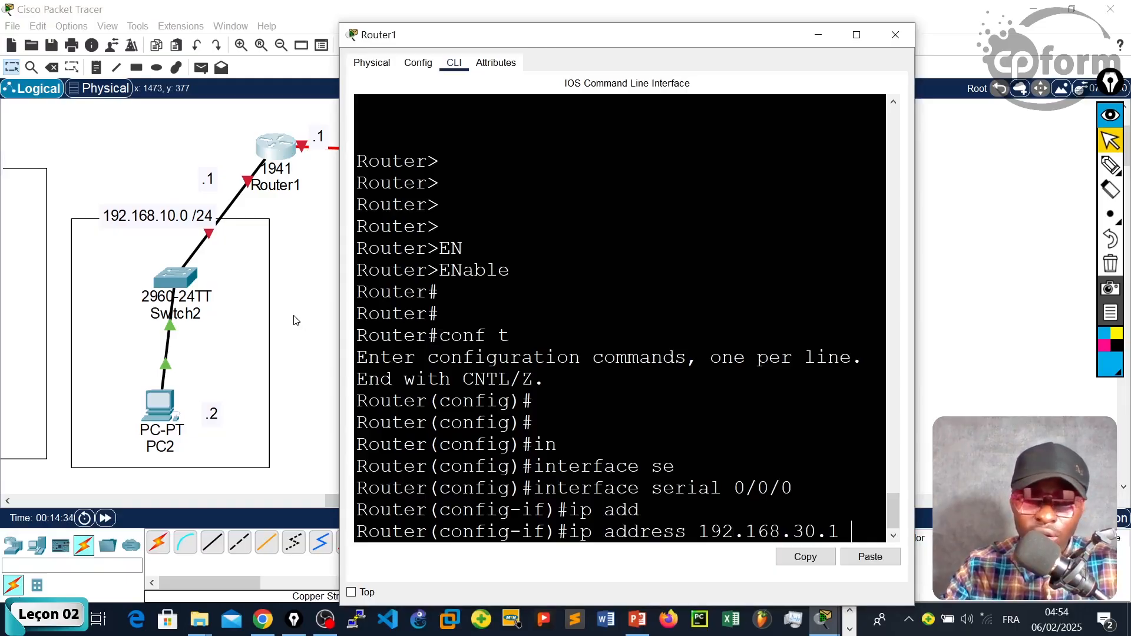
{"action": "left_click", "coordinate": [295, 320]}
{"action": "left_click", "coordinate": [283, 152]}
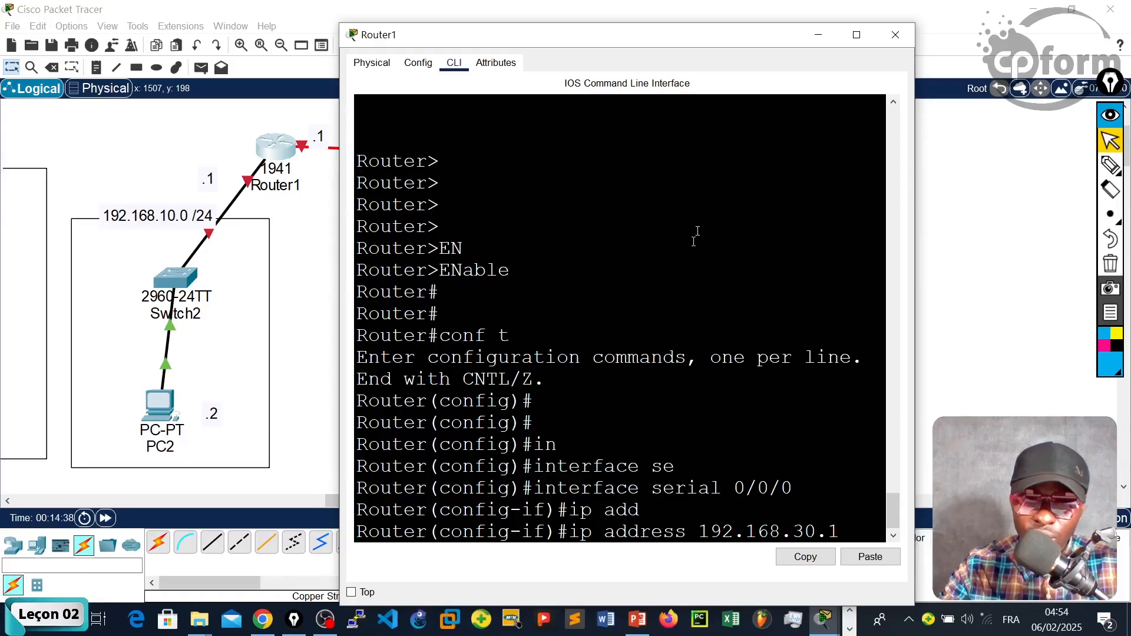
{"action": "left_click_drag", "start_coordinate": [671, 36], "coordinate": [390, 22]}
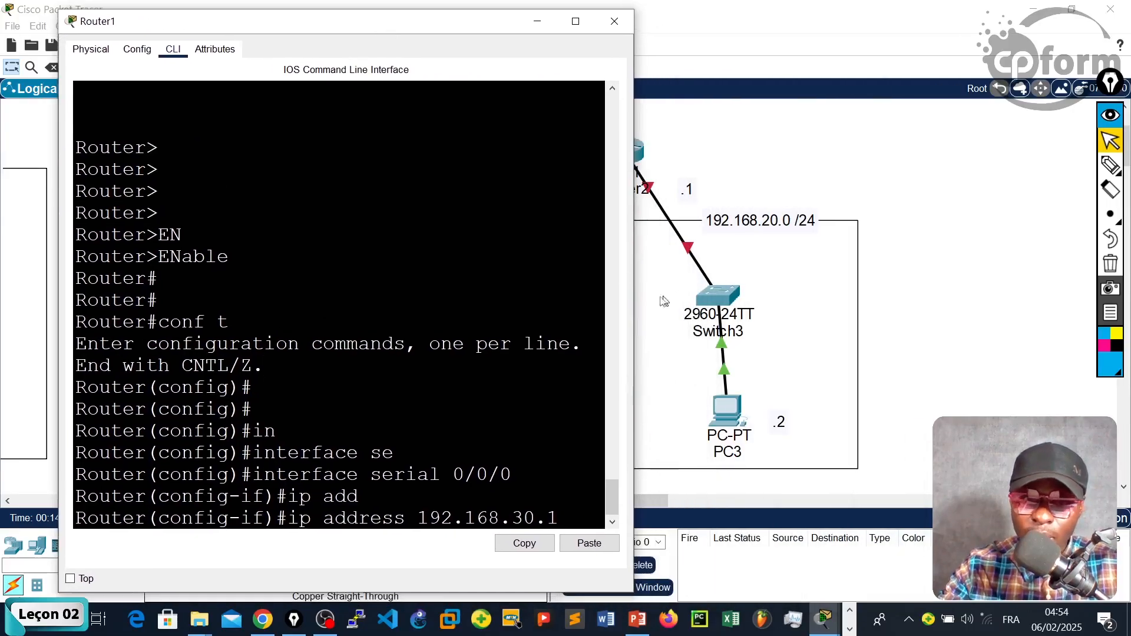
{"action": "left_click_drag", "start_coordinate": [501, 30], "coordinate": [549, 318]}
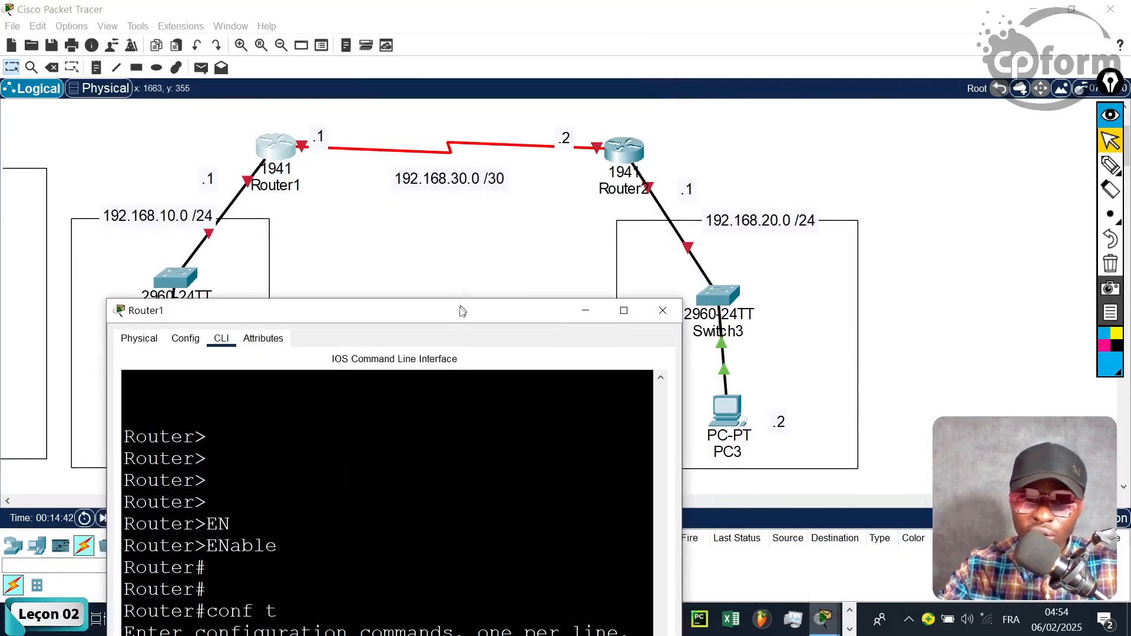
{"action": "left_click_drag", "start_coordinate": [459, 311], "coordinate": [414, 21]}
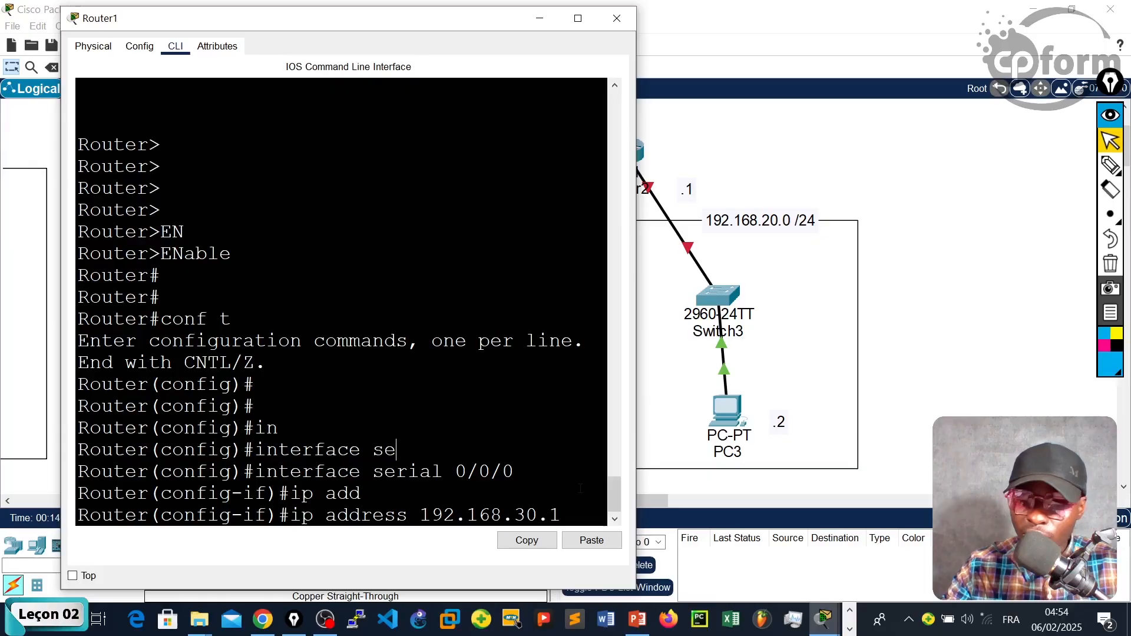
{"action": "type", "text": "255.255"}
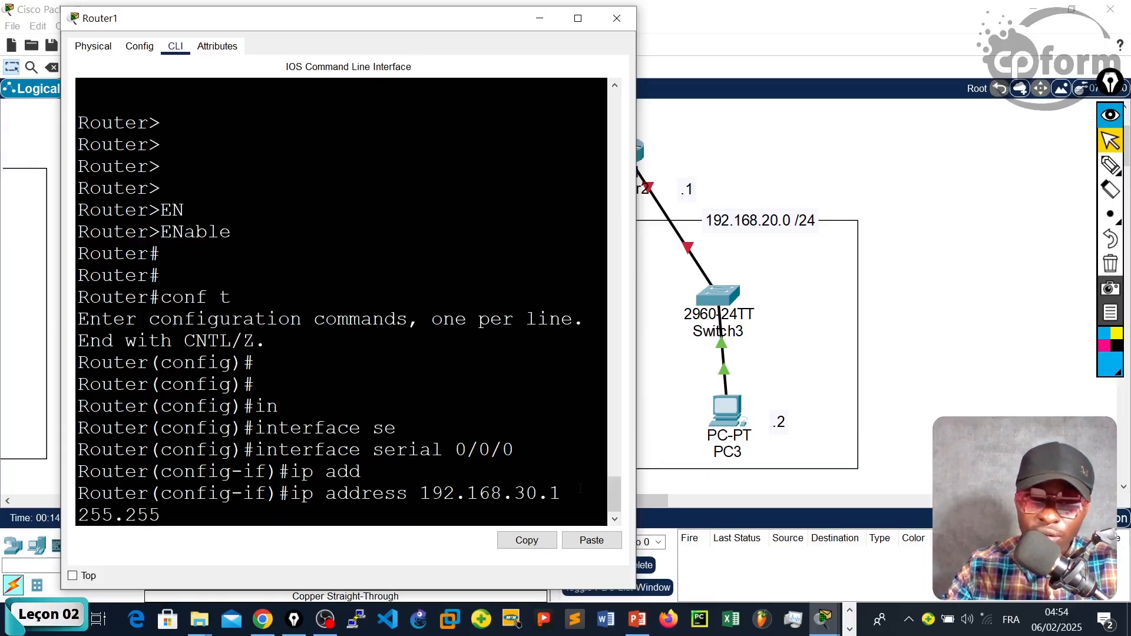
{"action": "type", "text": ".255"}
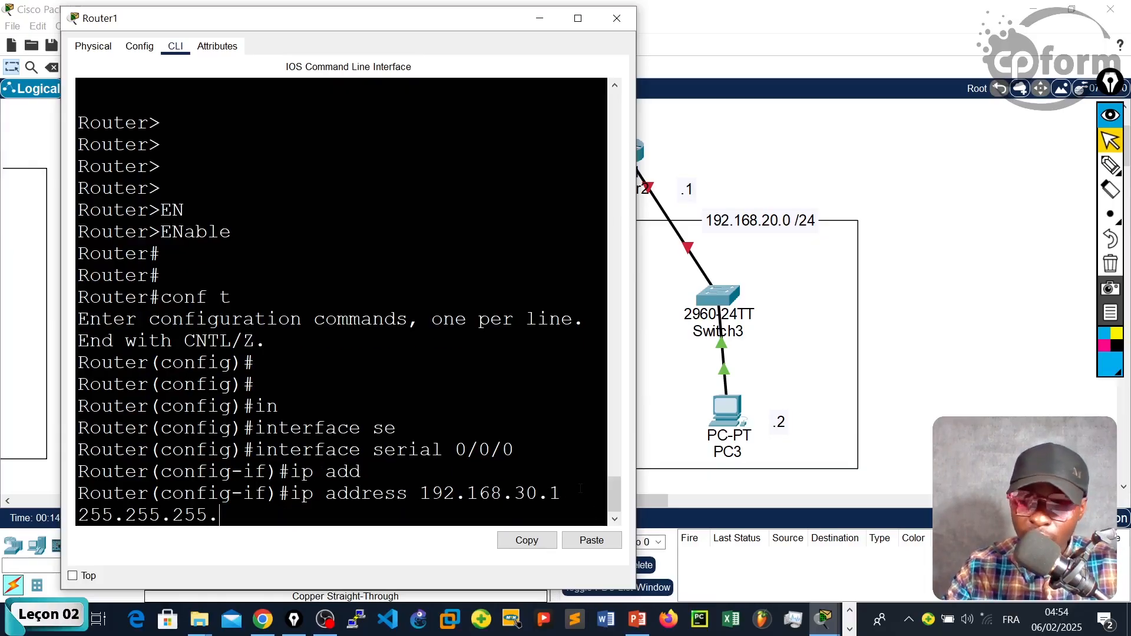
{"action": "type", "text": ".252"}
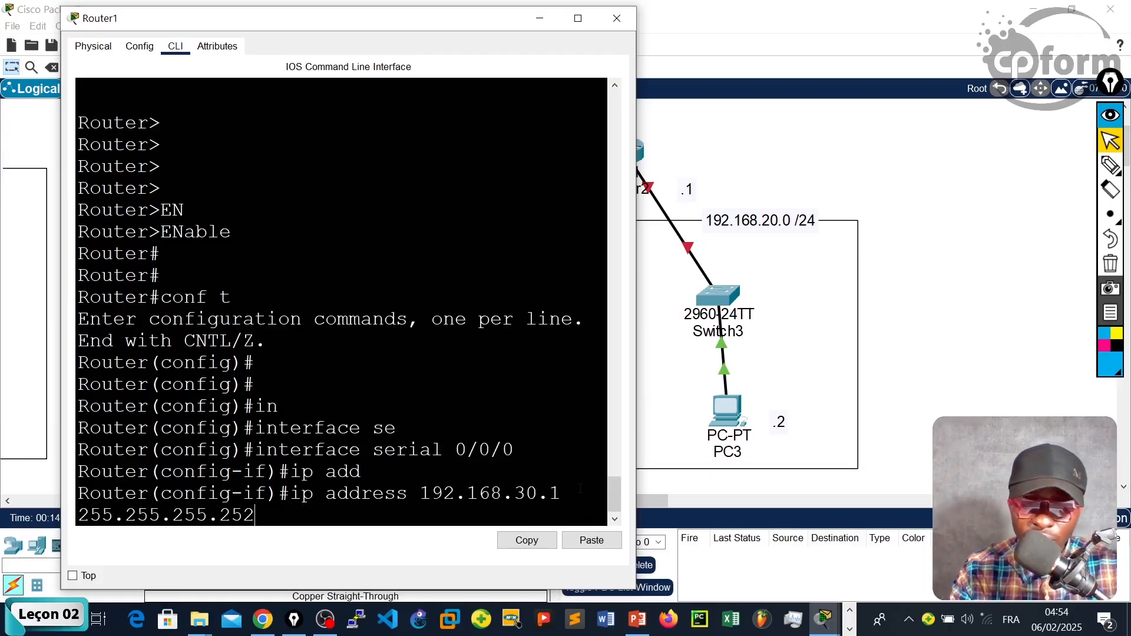
{"action": "key", "text": "Return"}
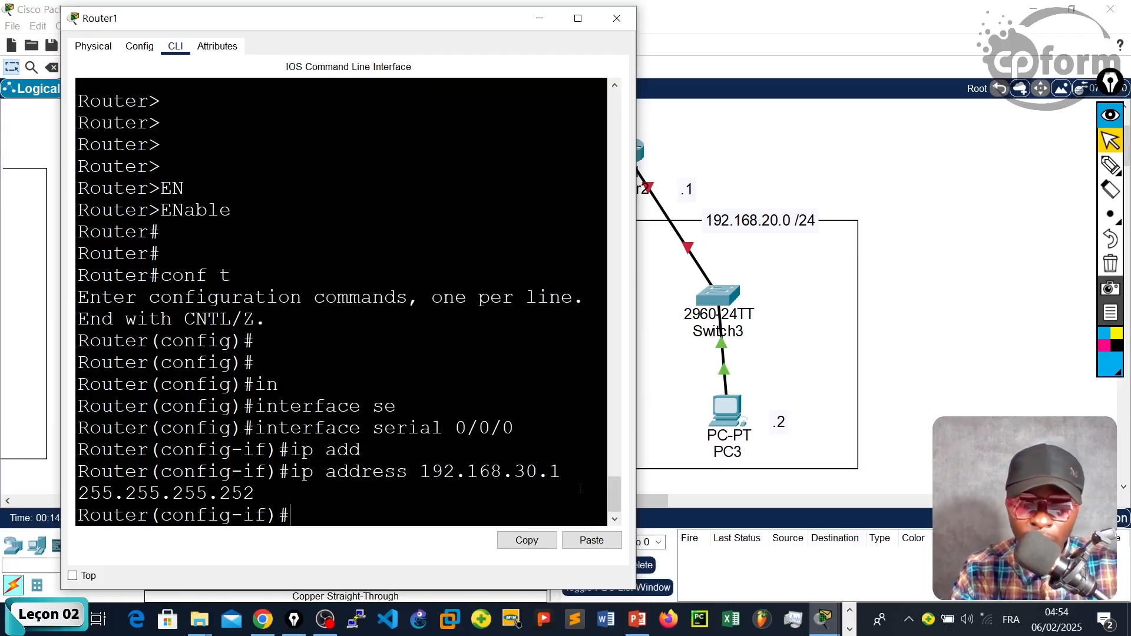
{"action": "key", "text": "Return"}
Enable Router1's serial interface with "no shutdown" and return to global configuration mode with "ex".
{"action": "type", "text": "no shu"}
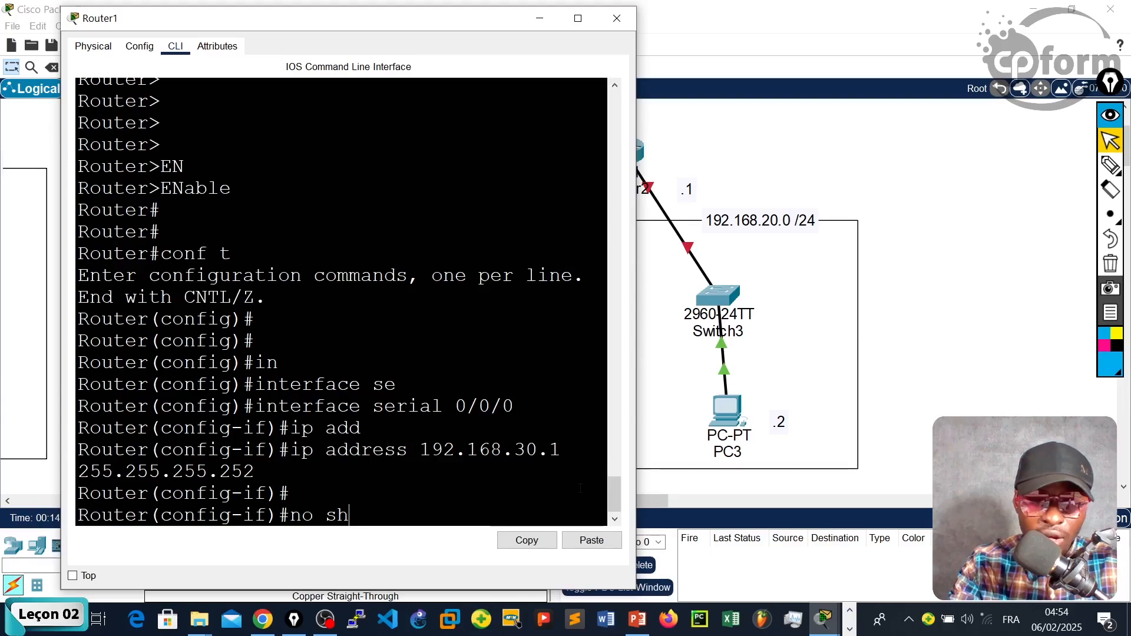
{"action": "key", "text": "Tab"}
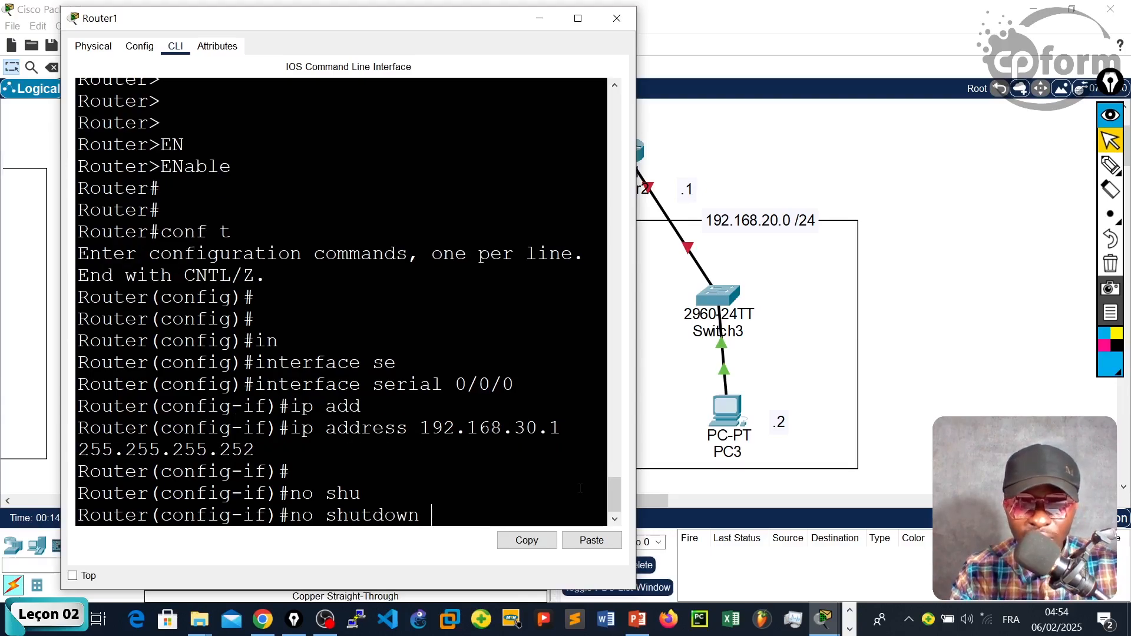
{"action": "key", "text": "Return"}
{"action": "key", "text": "Return"}
{"action": "key", "text": "Return"}
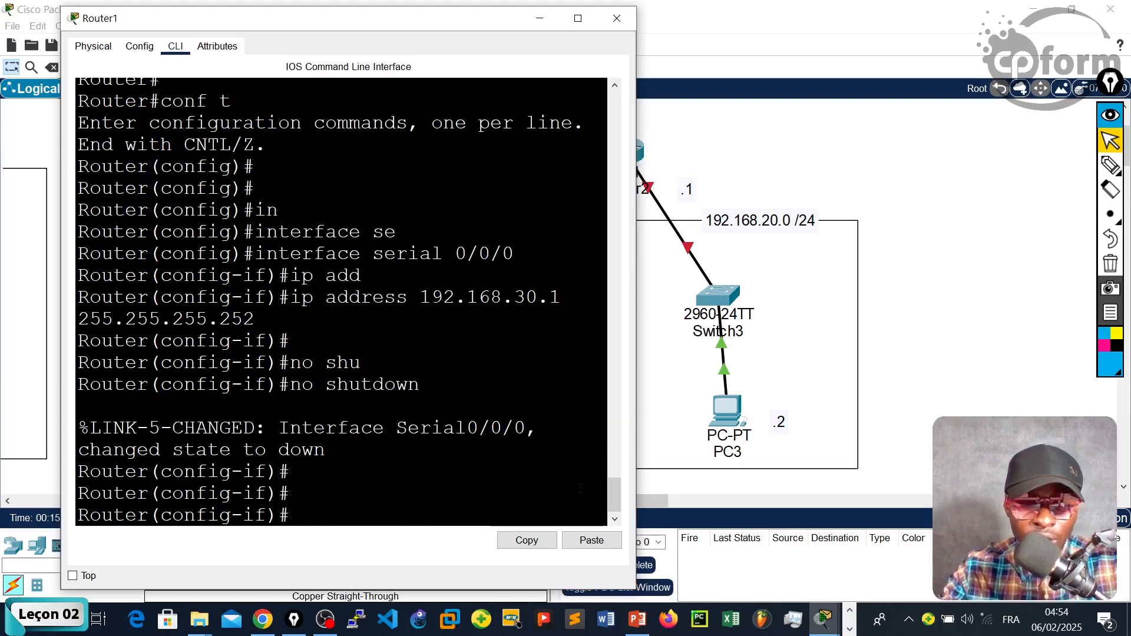
{"action": "type", "text": "ex"}
{"action": "key", "text": "Return"}
{"action": "key", "text": "Return"}
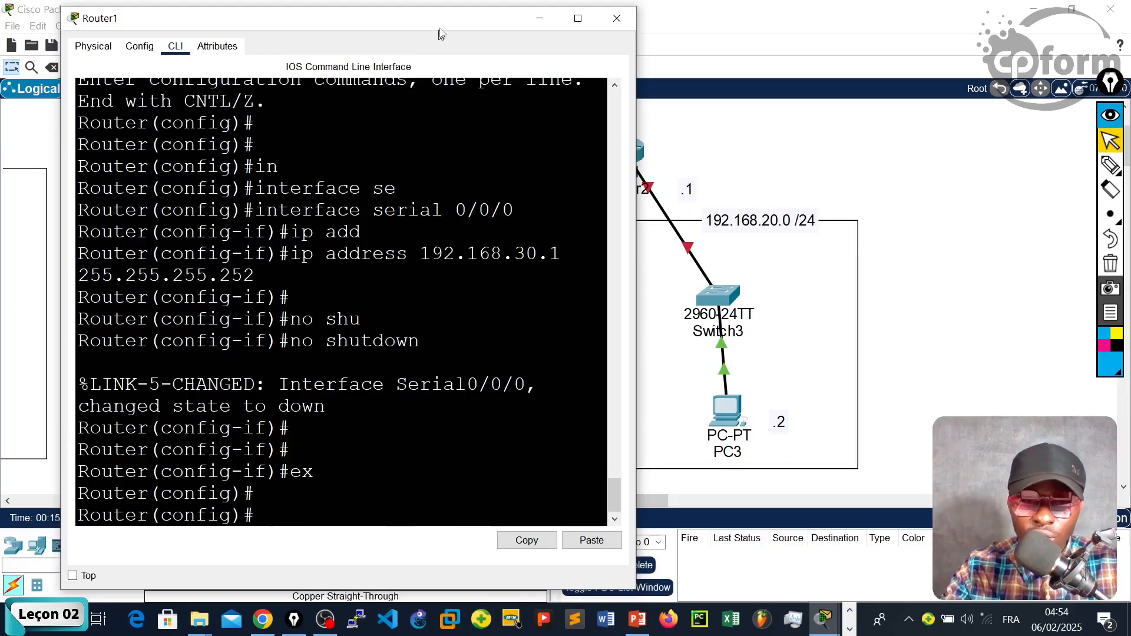
Check which Router1 port connects to Switch2 and enter its configuration with "interface gigabitEthernet 0/0".
{"action": "left_click_drag", "start_coordinate": [440, 34], "coordinate": [778, 175]}
{"action": "left_click", "coordinate": [235, 187]}
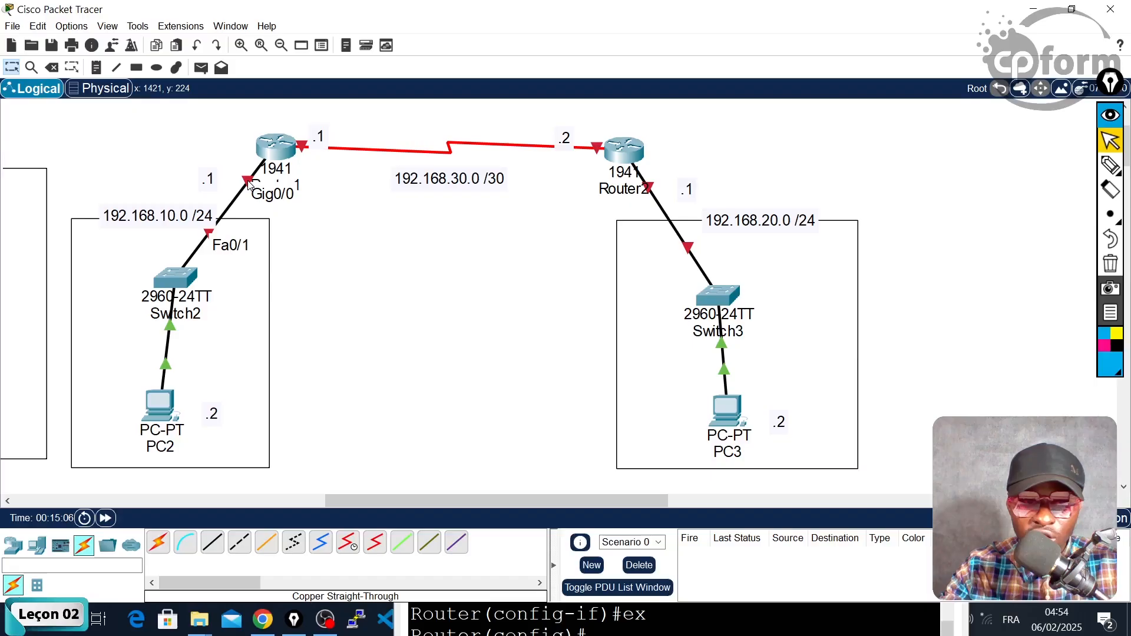
{"action": "left_click", "coordinate": [274, 146]}
{"action": "left_click_drag", "start_coordinate": [548, 165], "coordinate": [480, 27]}
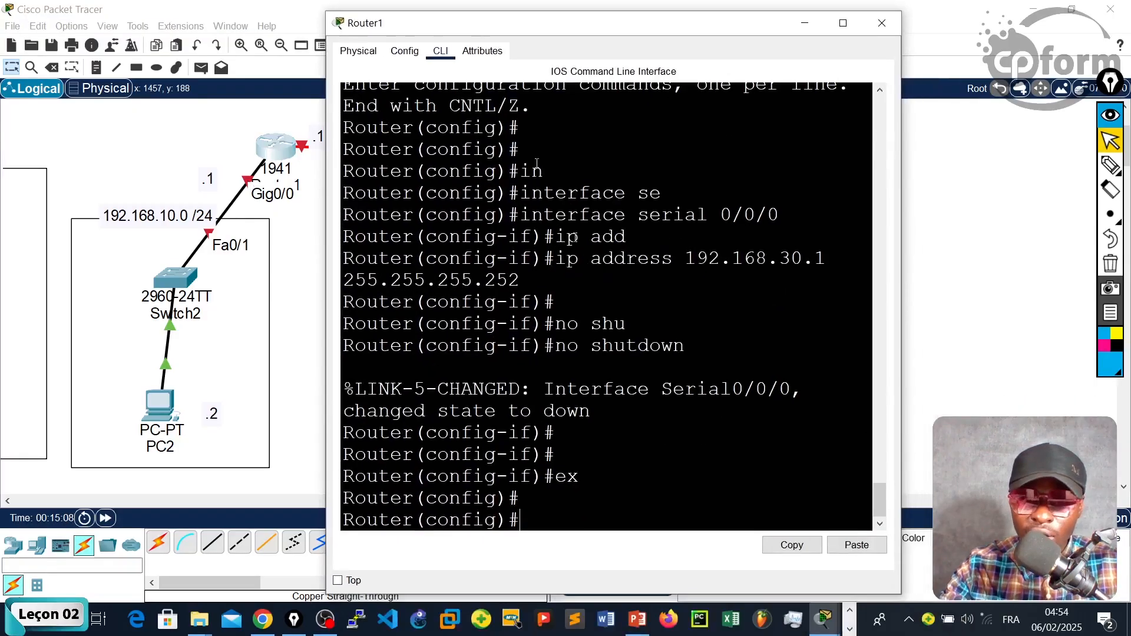
{"action": "type", "text": "in"}
{"action": "key", "text": "Tab"}
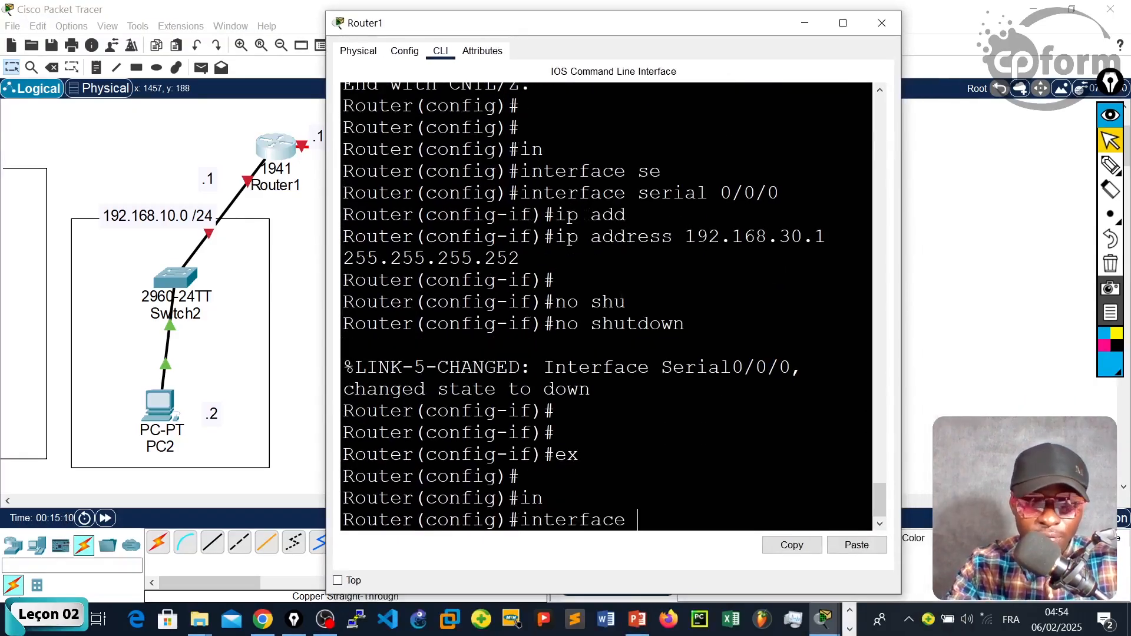
{"action": "type", "text": "gi"}
{"action": "key", "text": "Tab"}
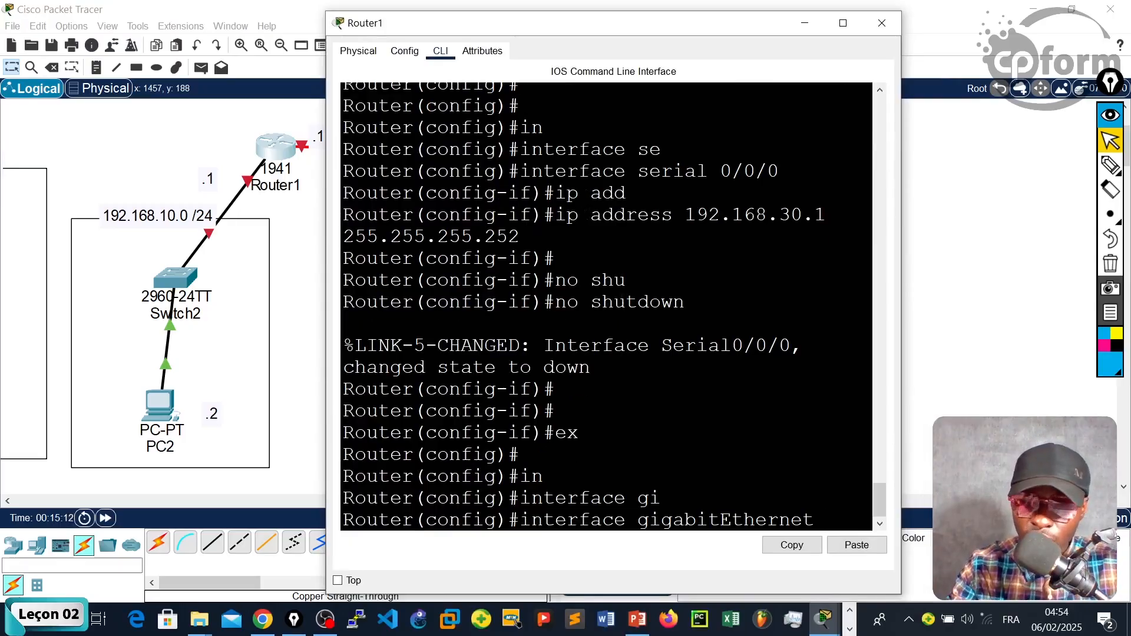
{"action": "type", "text": "0/0"}
{"action": "key", "text": "Return"}
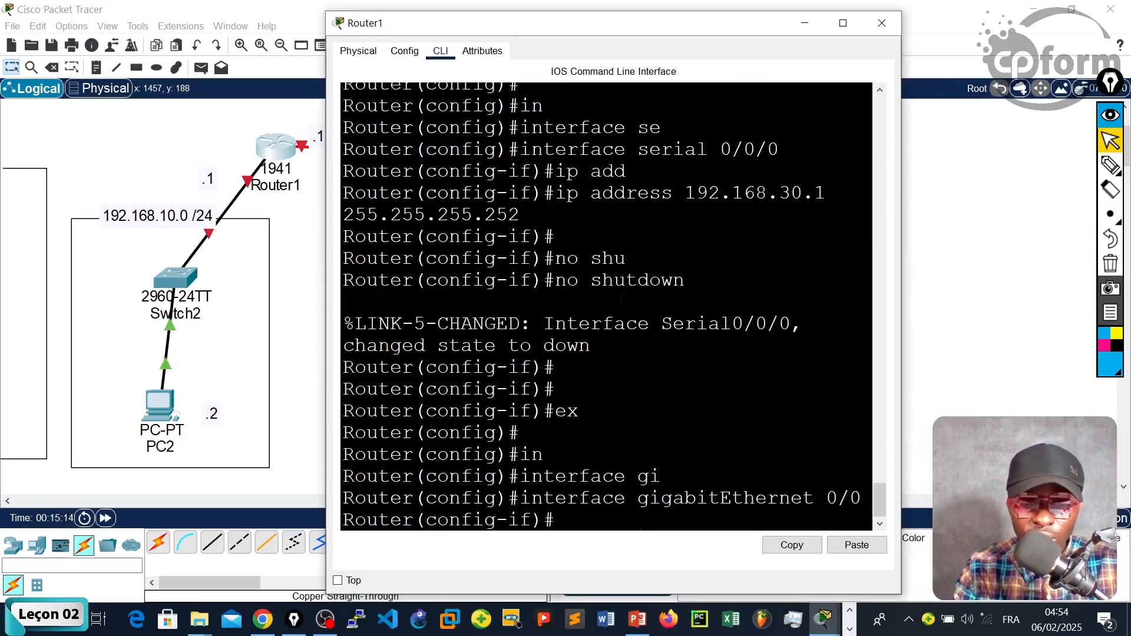
Assign Router1's gigabitEthernet 0/0 interface the address 192.168.10.1 with mask 255.255.255.0.
{"action": "type", "text": "ip add"}
{"action": "key", "text": "Tab"}
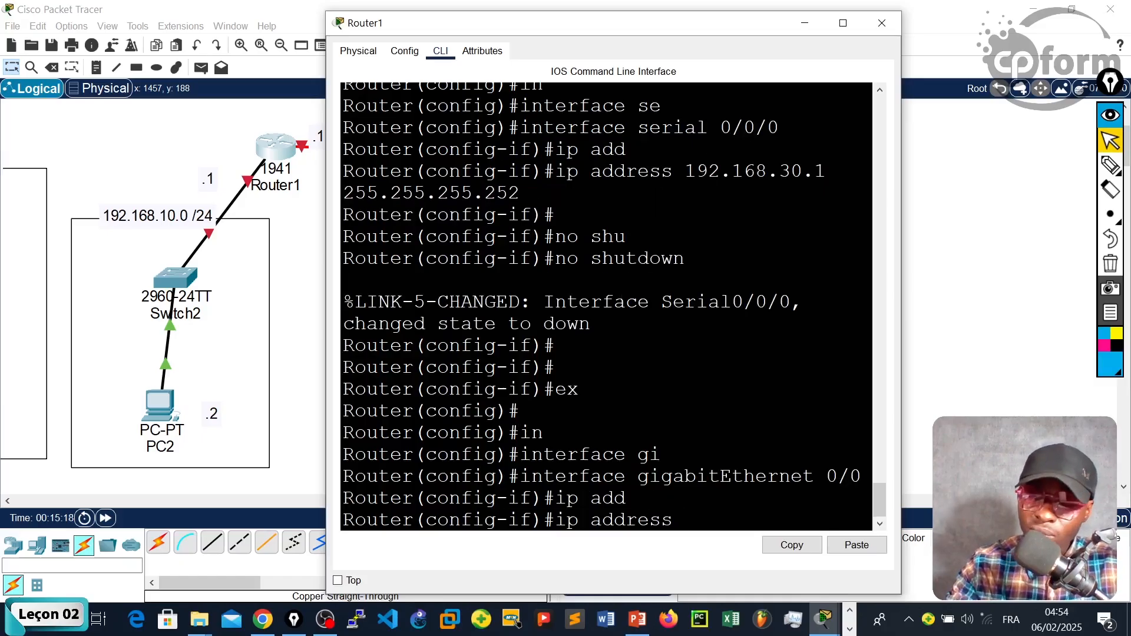
{"action": "type", "text": "192.168."}
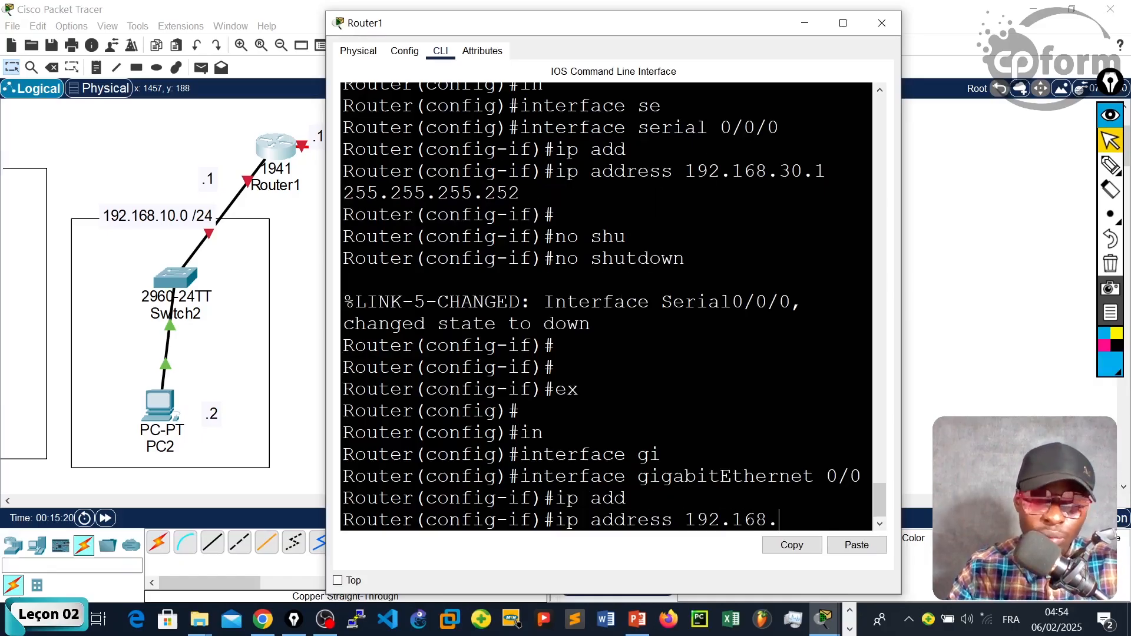
{"action": "type", "text": "10"}
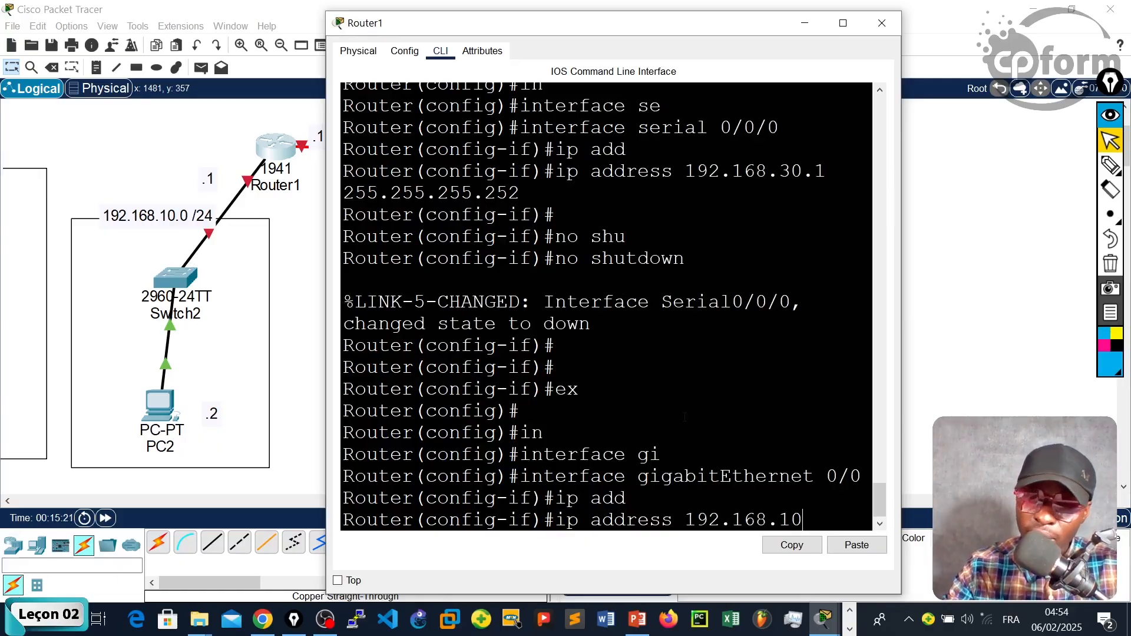
{"action": "type", "text": ".1"}
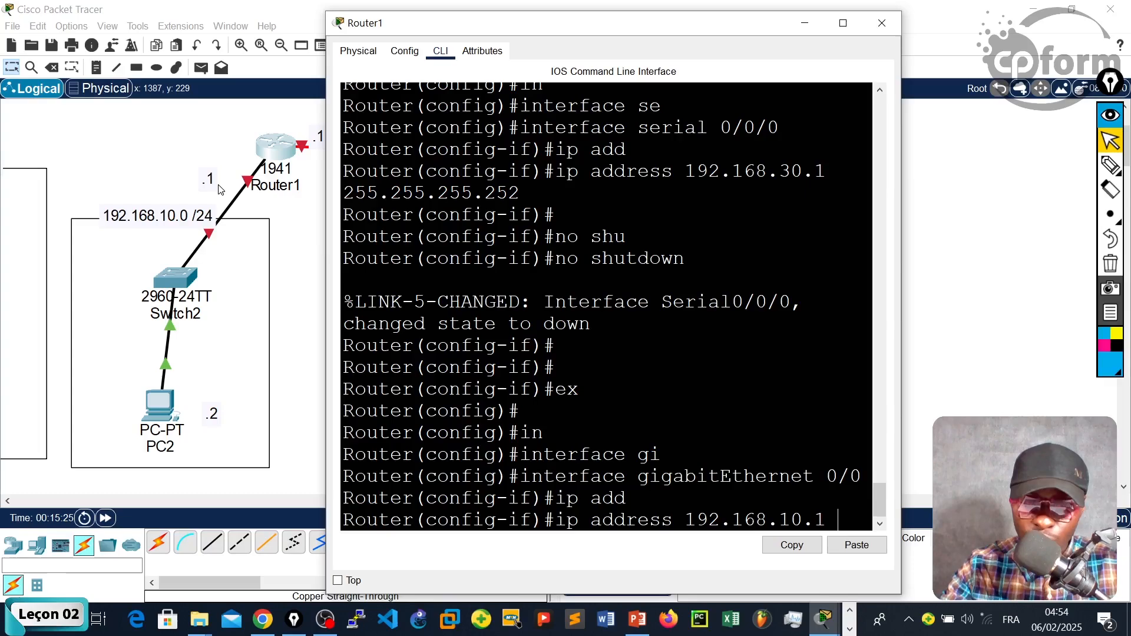
{"action": "left_click", "coordinate": [870, 473]}
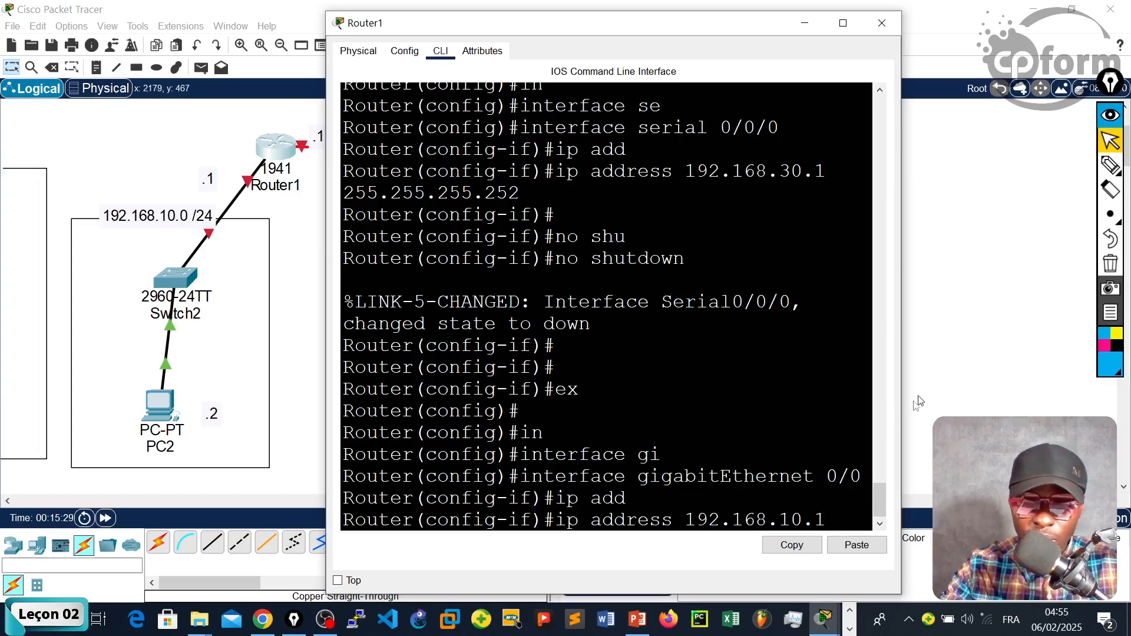
{"action": "left_click", "coordinate": [661, 454]}
{"action": "type", "text": "255.255.255."}
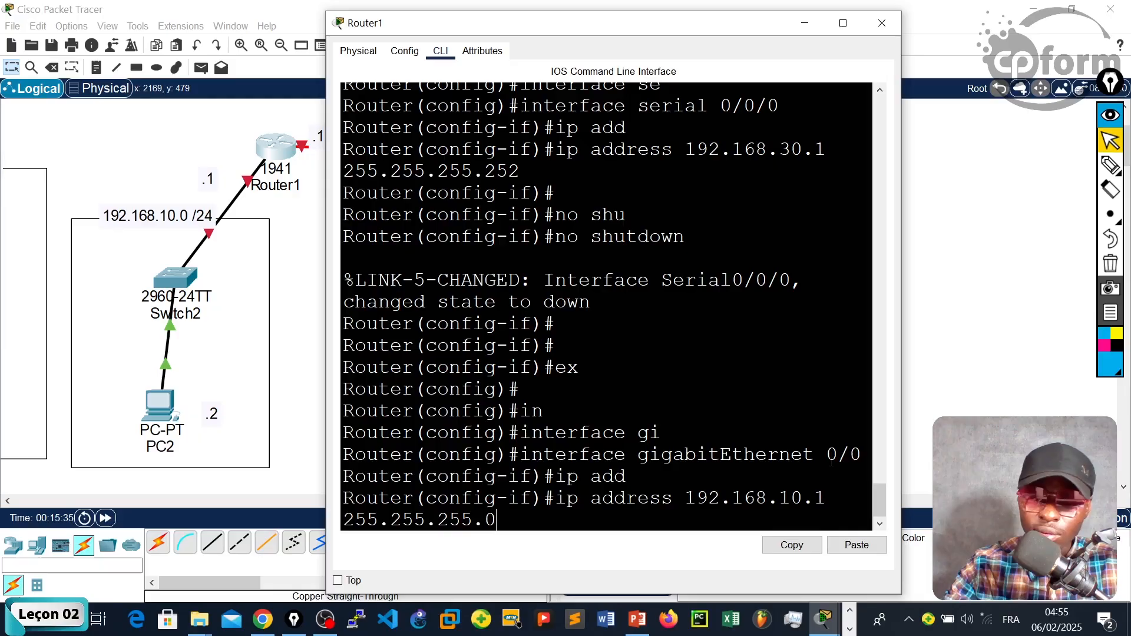
{"action": "type", "text": "0"}
{"action": "key", "text": "Return"}
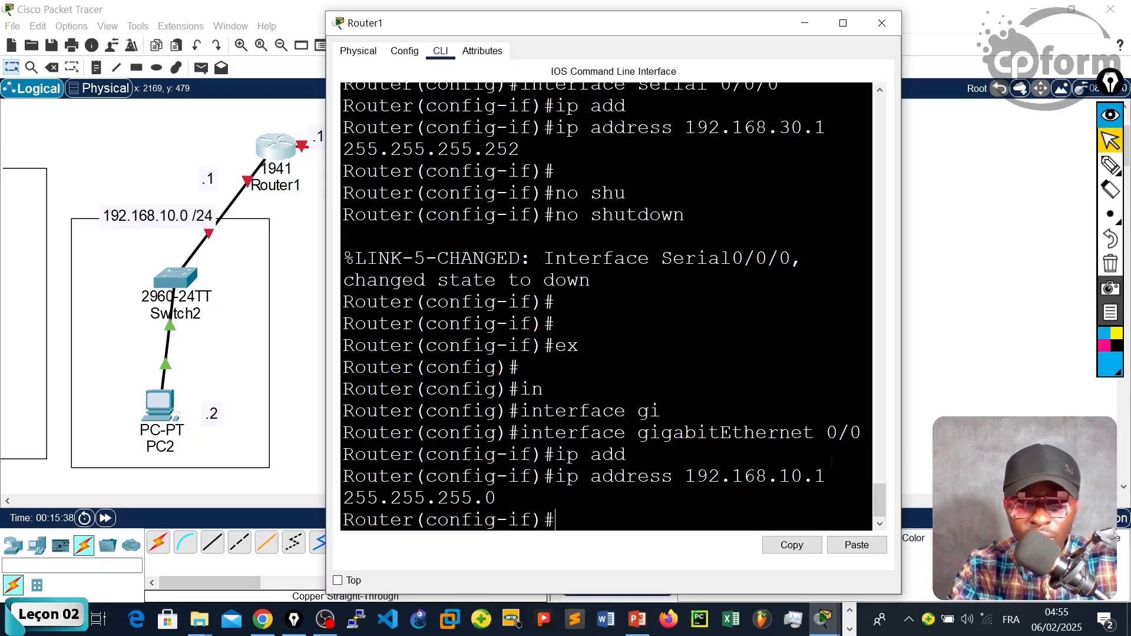
Enable Router1's gigabitEthernet 0/0 interface with "no shutdown".
{"action": "type", "text": "no shu"}
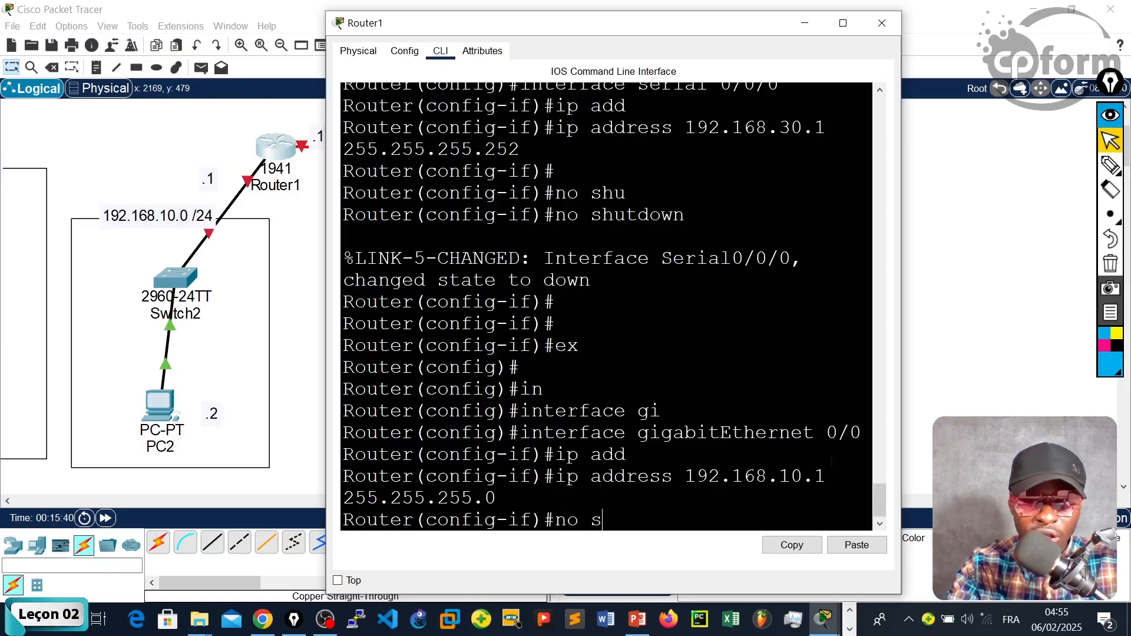
{"action": "key", "text": "Tab"}
{"action": "key", "text": "Return"}
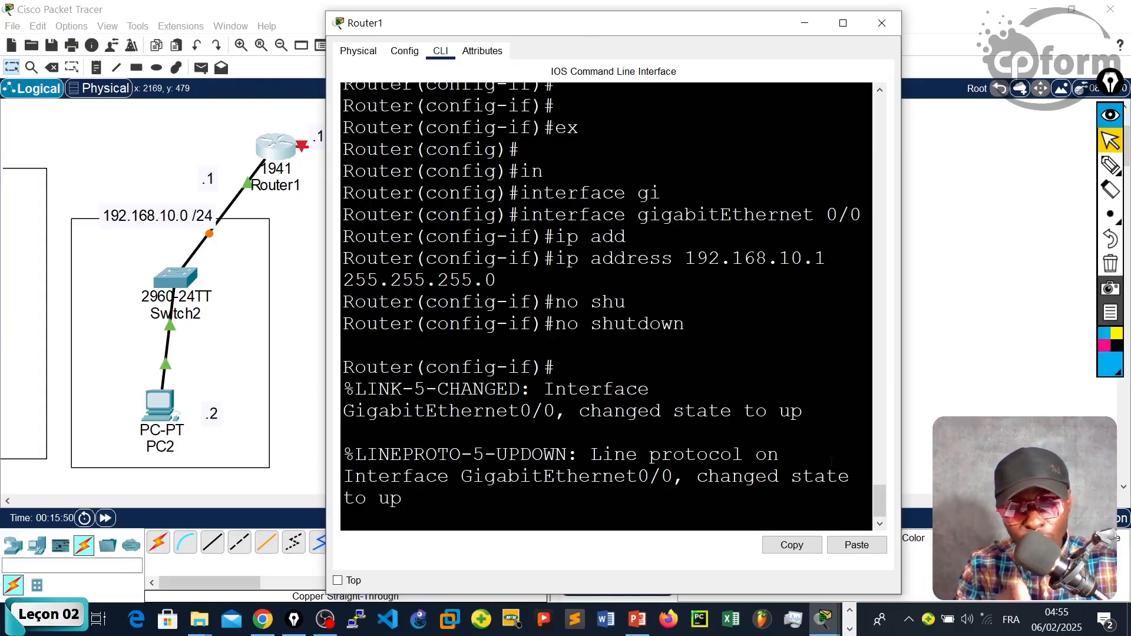
{"action": "key", "text": "Return"}
{"action": "key", "text": "Return"}
{"action": "key", "text": "Return"}
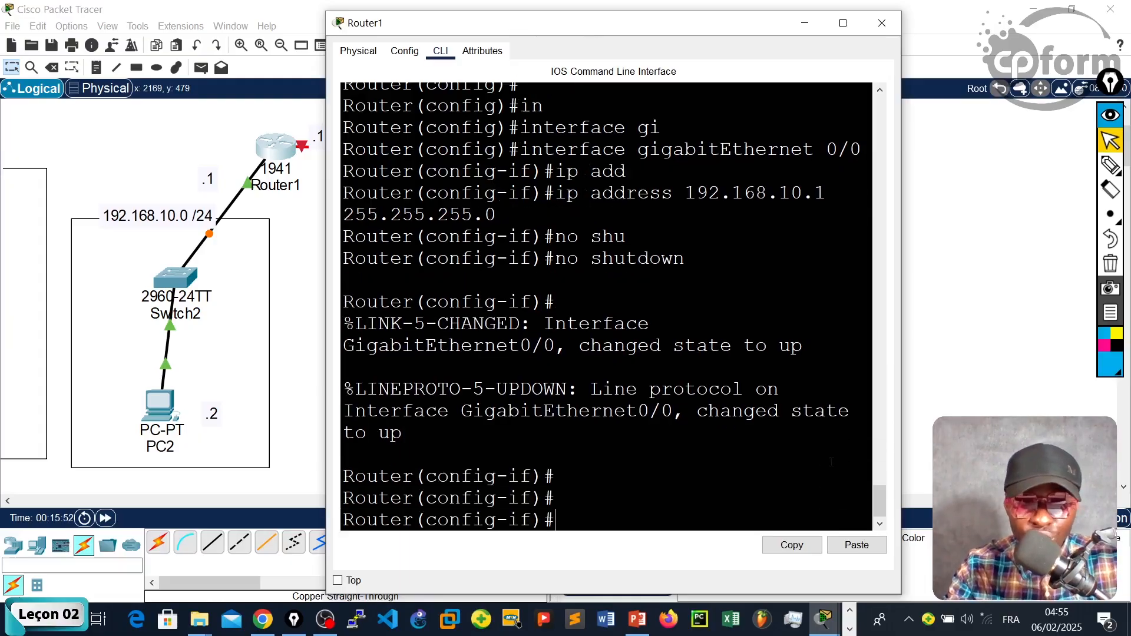
Return to privileged EXEC mode, save Router1's configuration with "wr" and close its window.
{"action": "key", "text": "ctrl+z"}
{"action": "key", "text": "Return"}
{"action": "type", "text": "wr"}
{"action": "key", "text": "Return"}
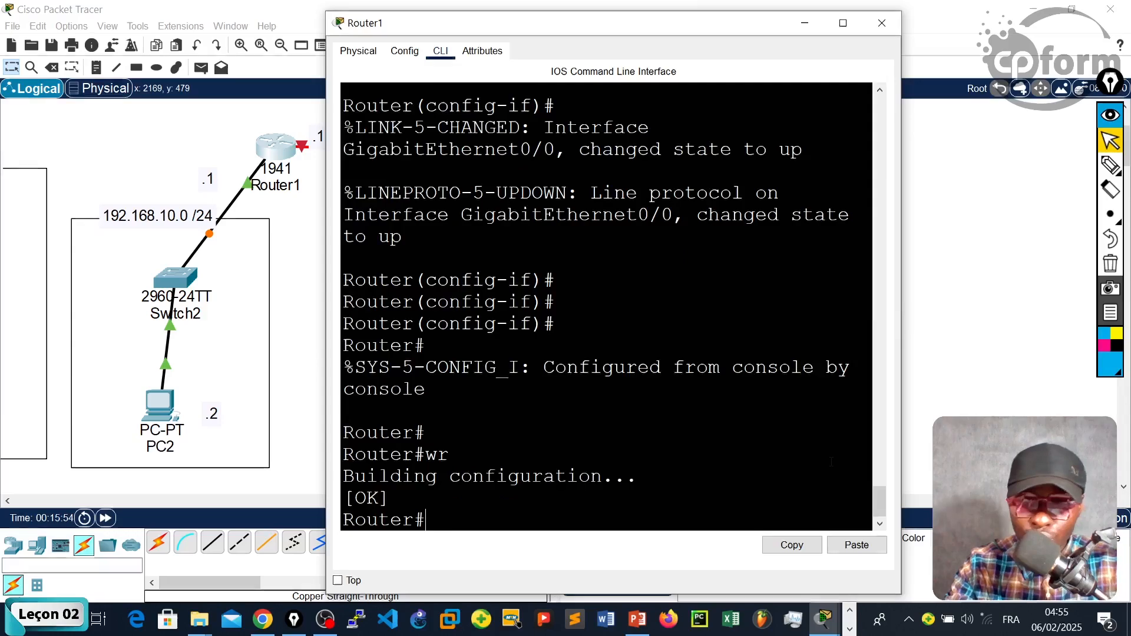
{"action": "key", "text": "Return"}
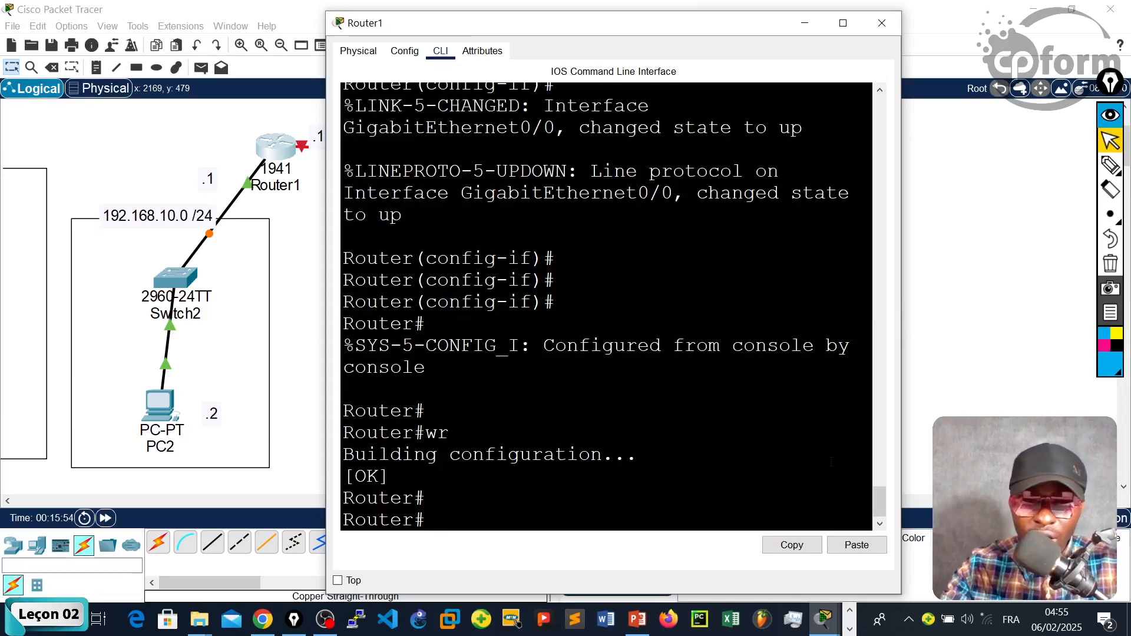
{"action": "left_click", "coordinate": [882, 23]}
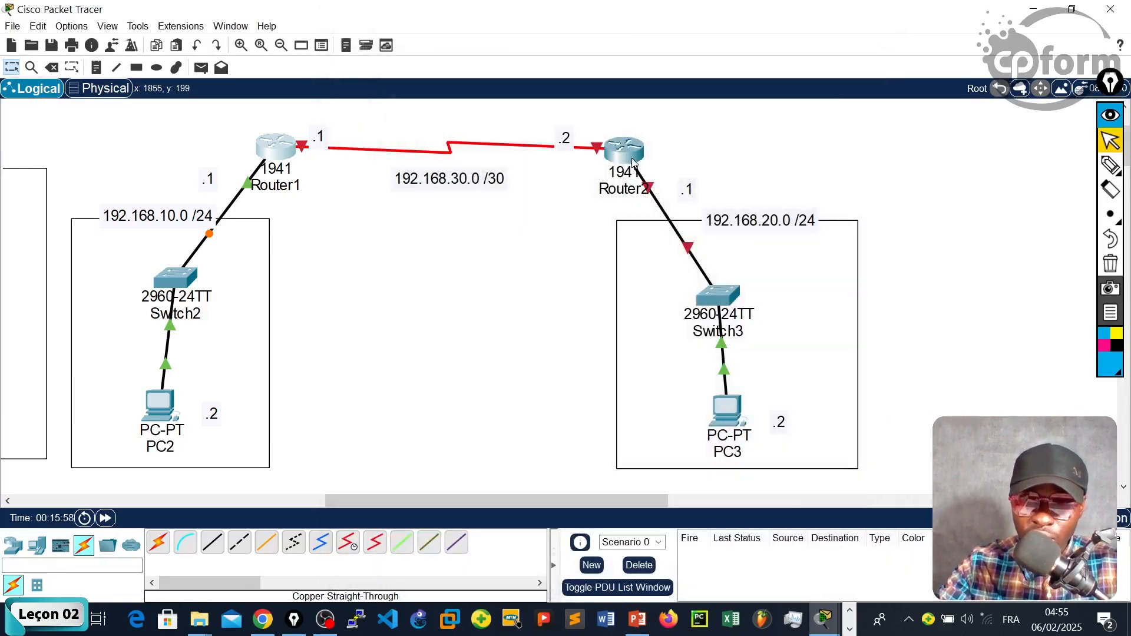
Open Router2's command line and decline the initial configuration dialog with "no".
{"action": "left_click", "coordinate": [633, 162]}
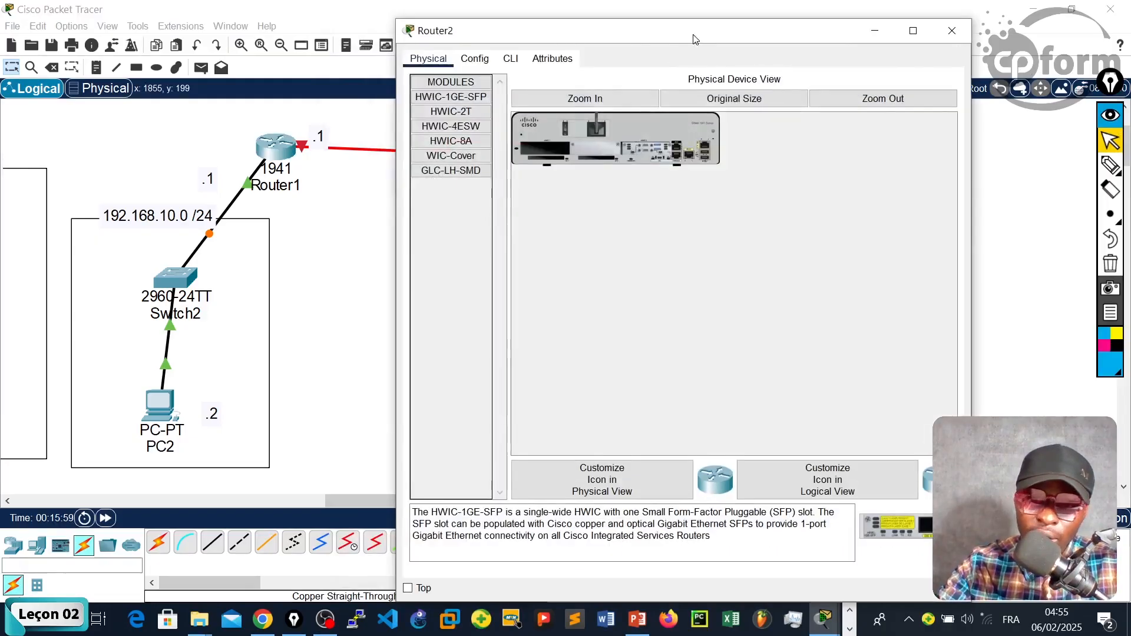
{"action": "left_click_drag", "start_coordinate": [700, 35], "coordinate": [326, 26]}
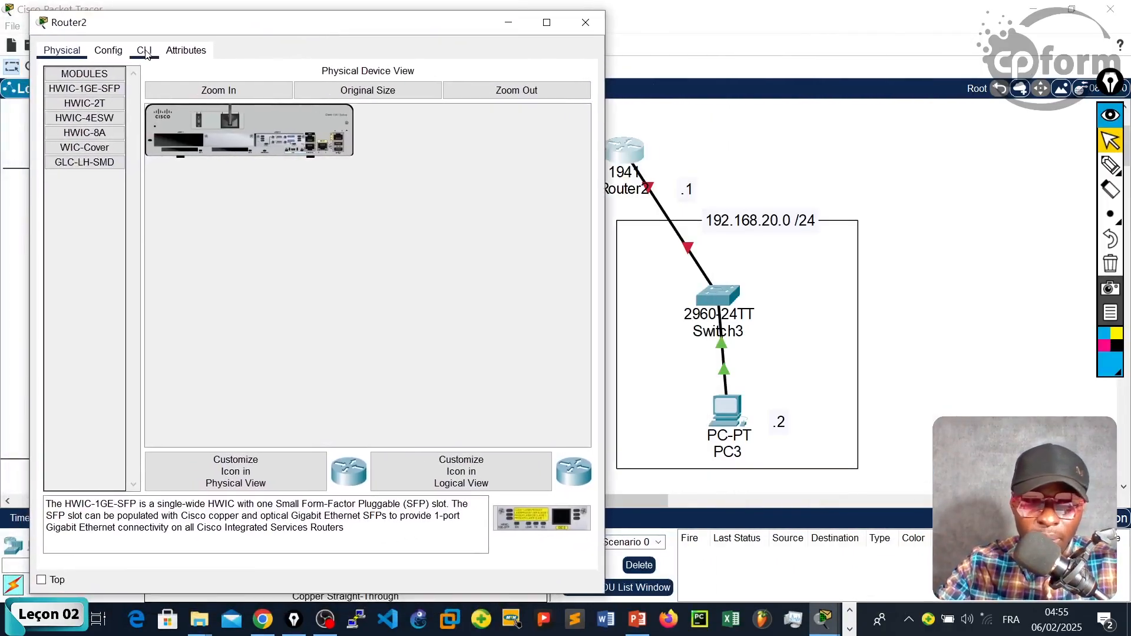
{"action": "left_click", "coordinate": [144, 51]}
{"action": "left_click_drag", "start_coordinate": [353, 214], "coordinate": [377, 235]}
{"action": "key", "text": "Return"}
{"action": "key", "text": "Return"}
{"action": "key", "text": "Return"}
{"action": "type", "text": "no"}
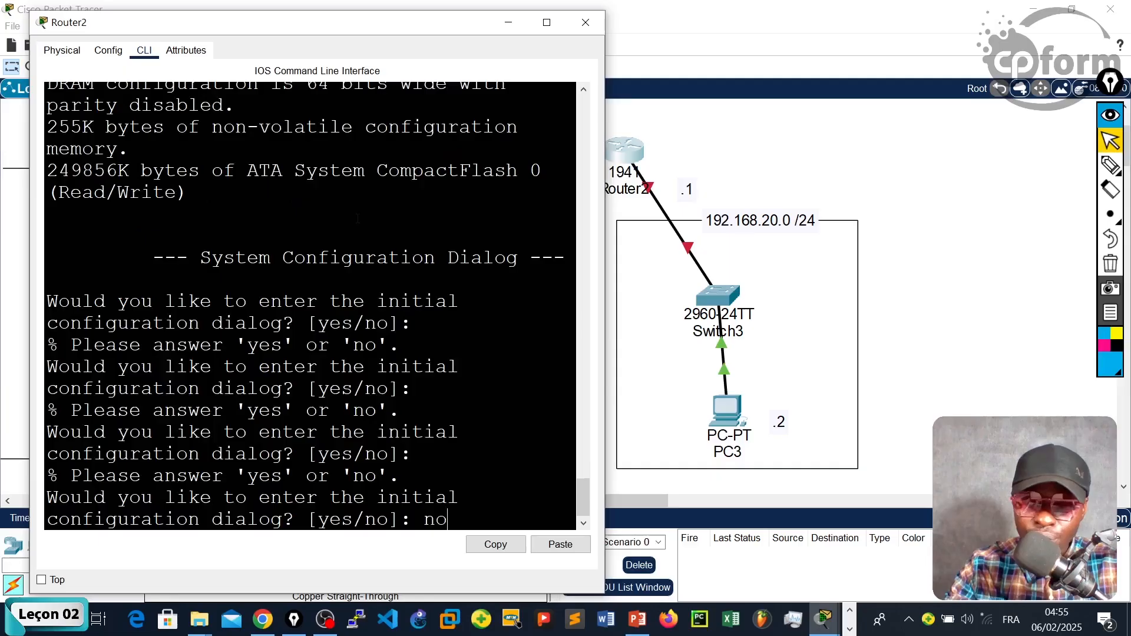
{"action": "key", "text": "Return"}
{"action": "key", "text": "Return"}
{"action": "key", "text": "Return"}
Enter privileged EXEC mode on Router2 with "en" and global configuration mode with "conf t".
{"action": "type", "text": "en"}
{"action": "key", "text": "Return"}
{"action": "type", "text": "co"}
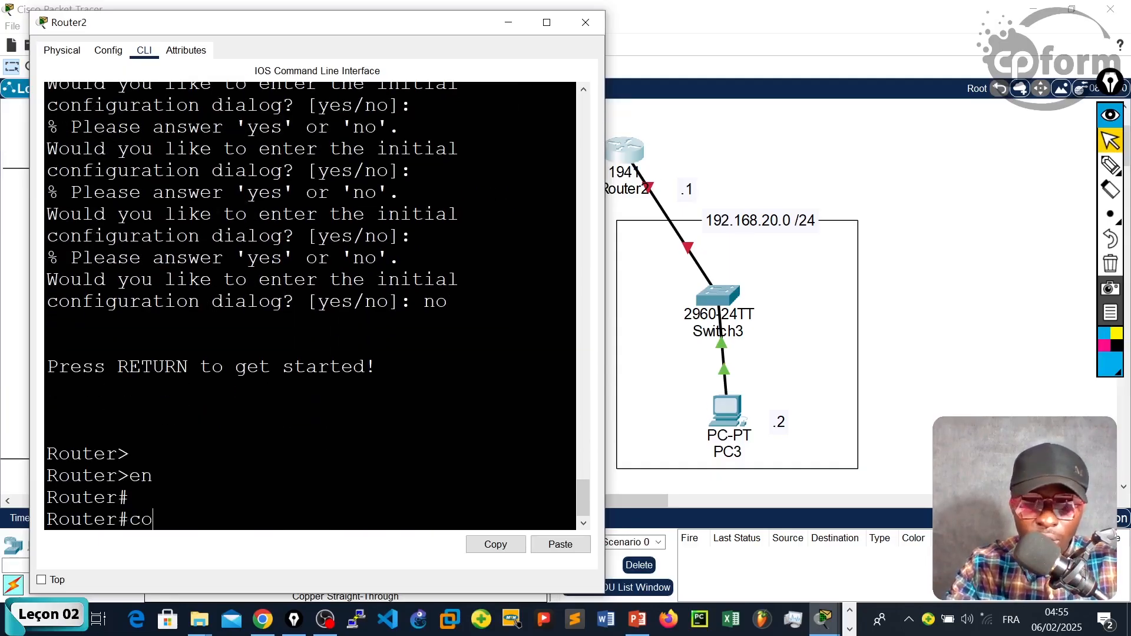
{"action": "type", "text": "nf t"}
{"action": "key", "text": "Return"}
{"action": "key", "text": "Return"}
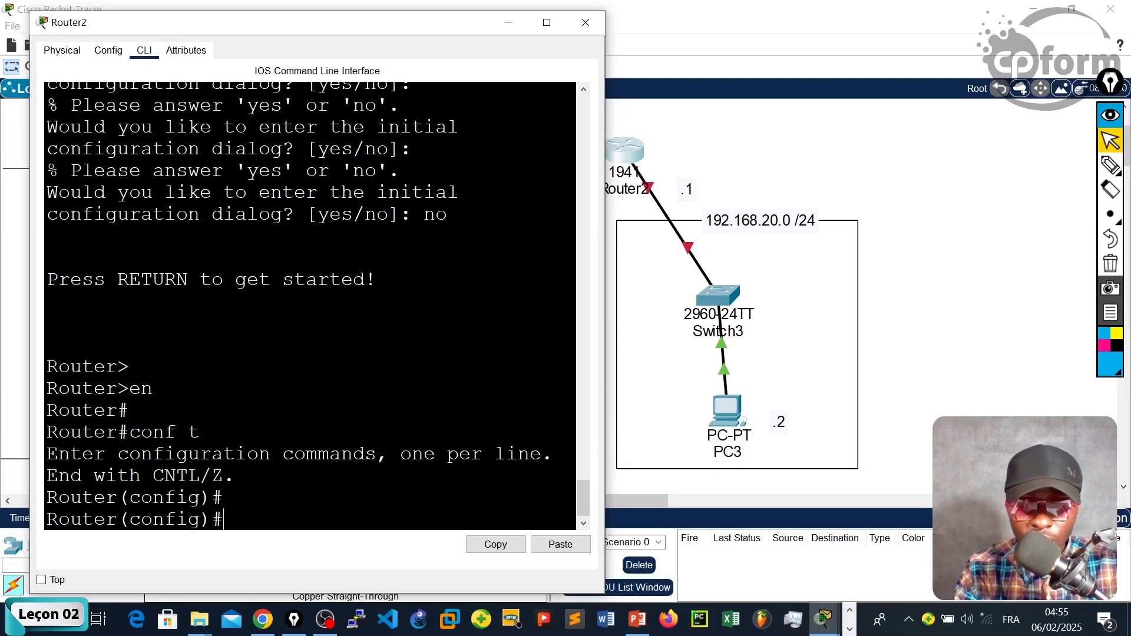
Check which Router2 port carries the serial link to Router1 and enter its configuration with "interface serial 0/0/0".
{"action": "type", "text": "in"}
{"action": "key", "text": "Tab"}
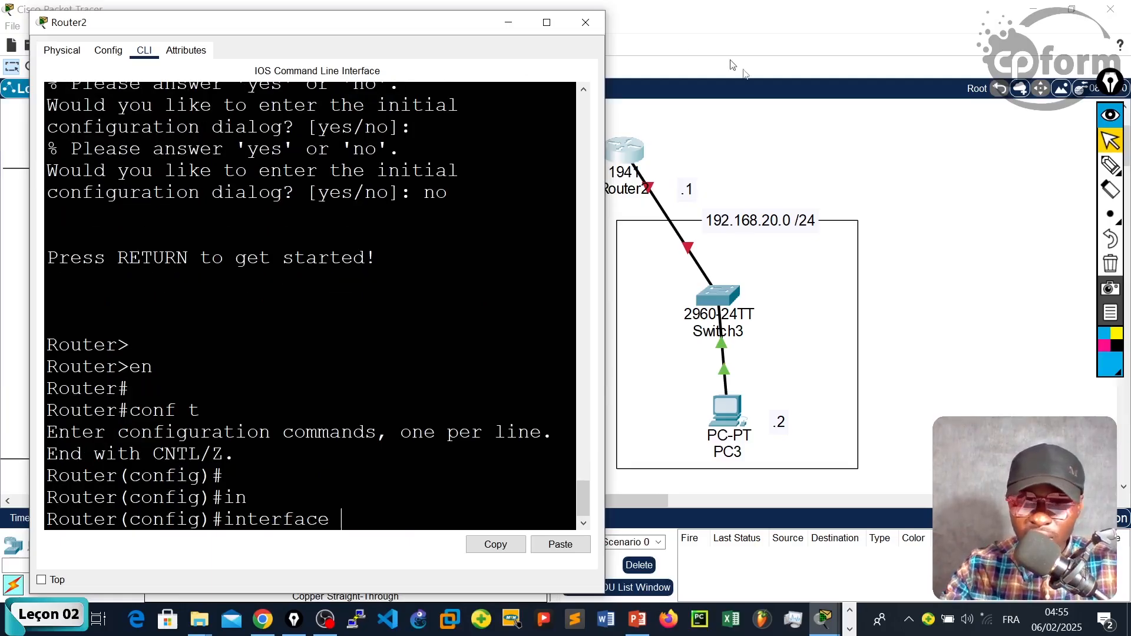
{"action": "left_click", "coordinate": [734, 125]}
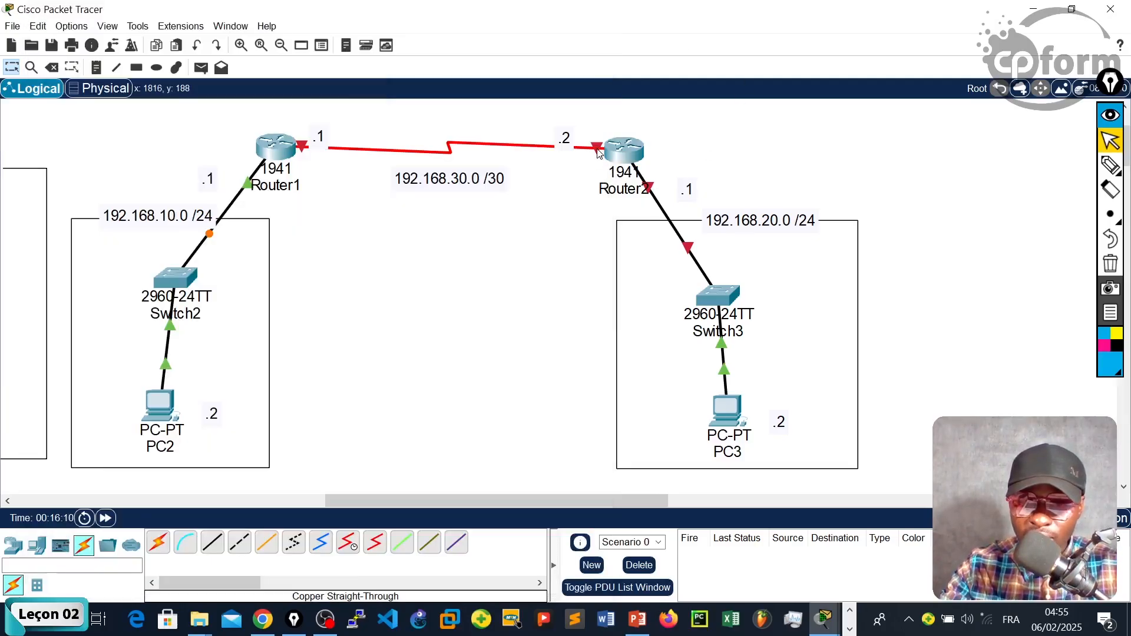
{"action": "left_click", "coordinate": [622, 164]}
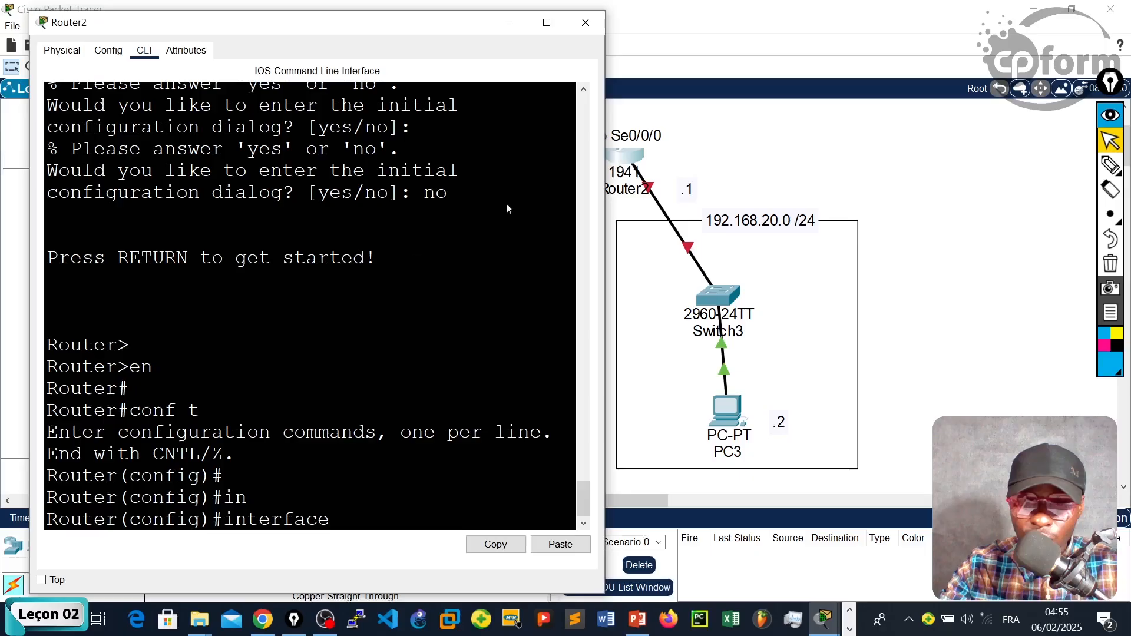
{"action": "type", "text": "se"}
{"action": "key", "text": "Tab"}
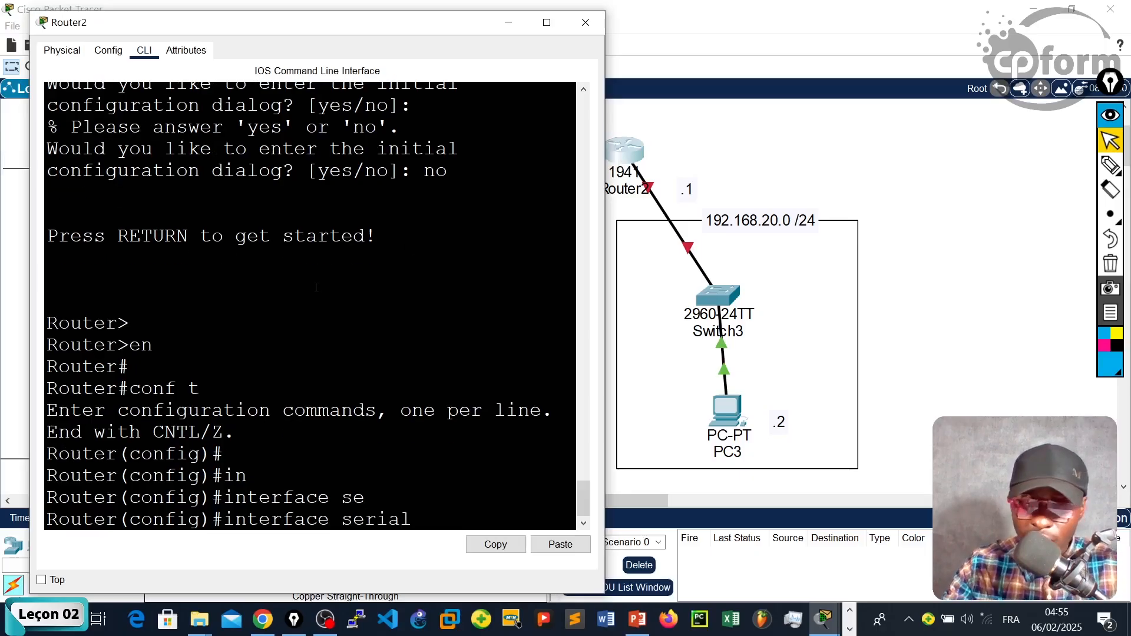
{"action": "type", "text": "0/0/0"}
{"action": "key", "text": "Return"}
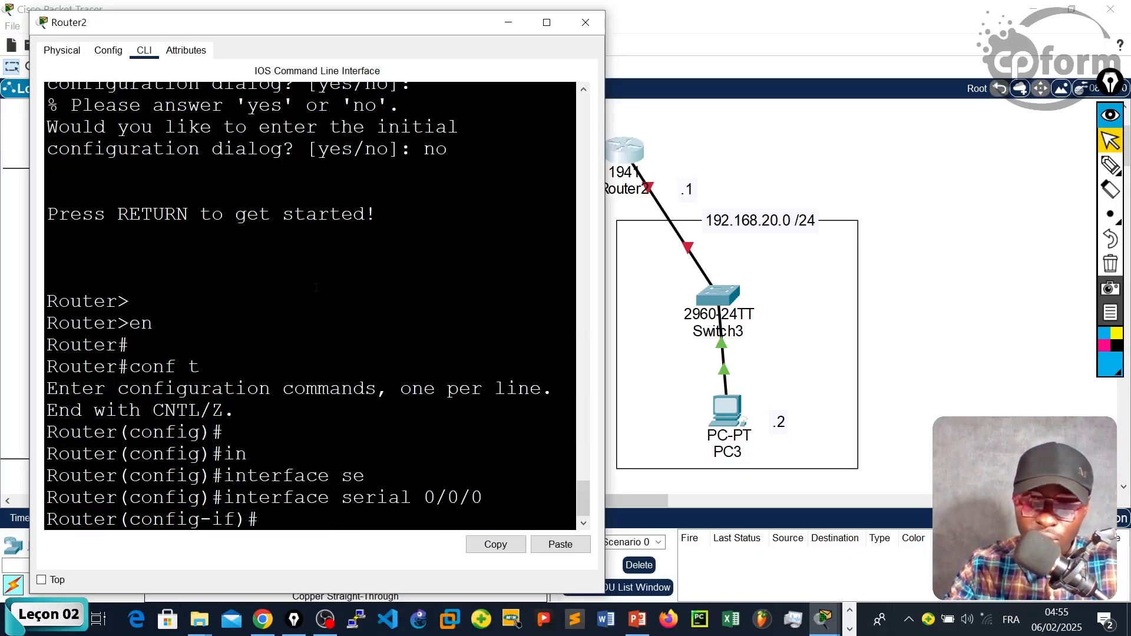
Assign Router2's serial 0/0/0 interface the address 192.168.30.2 with mask 255.255.255.252 and return to global configuration mode.
{"action": "type", "text": "ip add"}
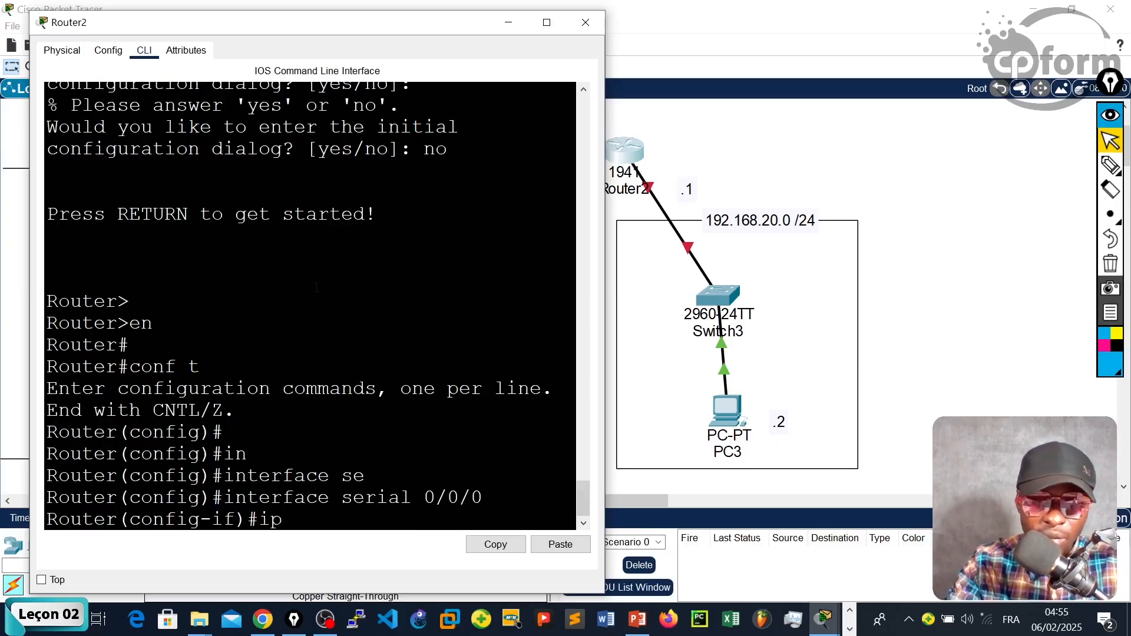
{"action": "key", "text": "Tab"}
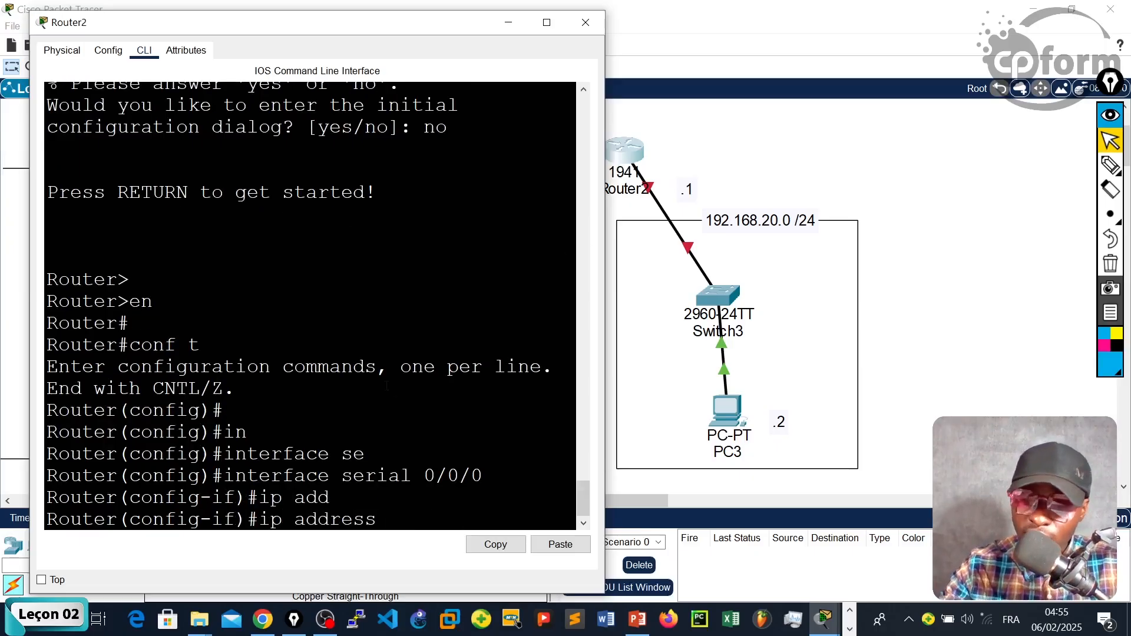
{"action": "type", "text": "192.168.30."}
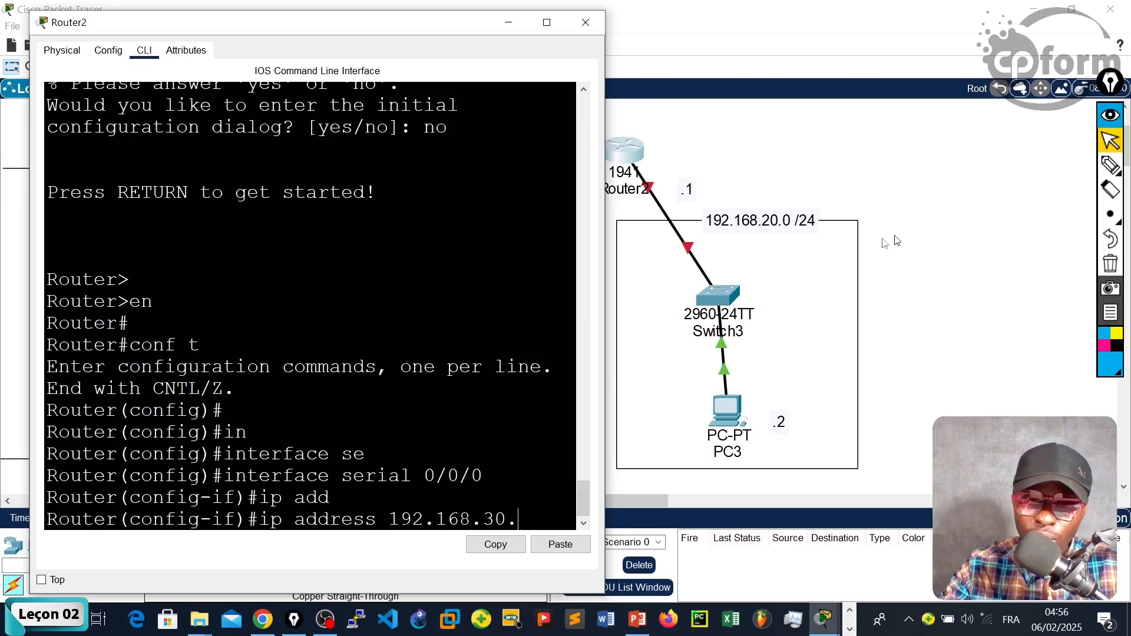
{"action": "left_click", "coordinate": [825, 167]}
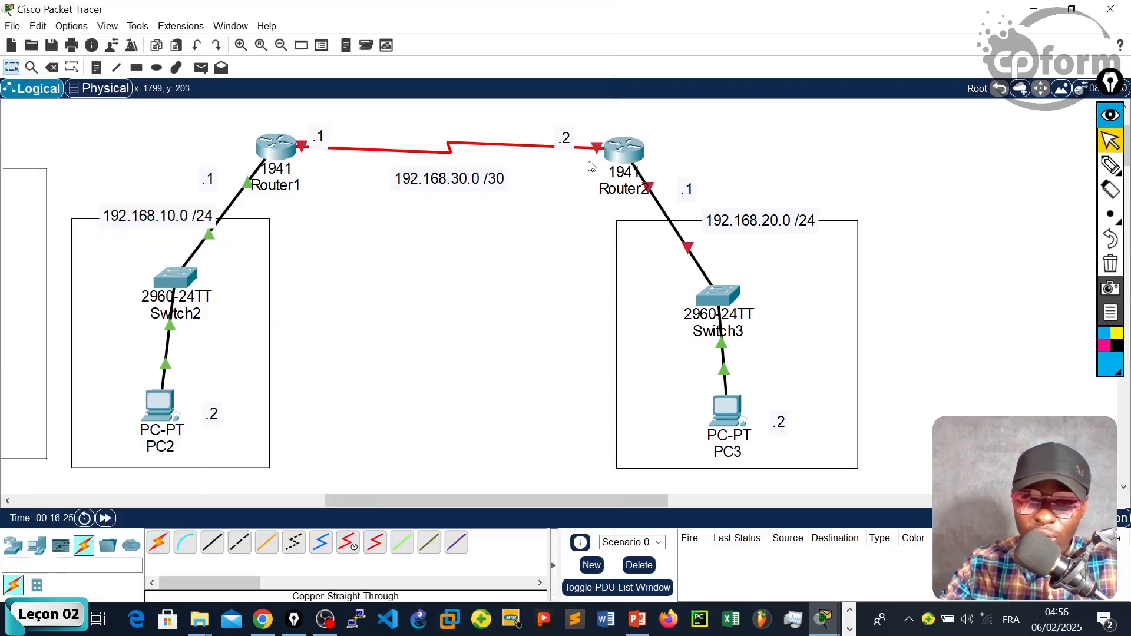
{"action": "left_click", "coordinate": [636, 158]}
{"action": "type", "text": ".2"}
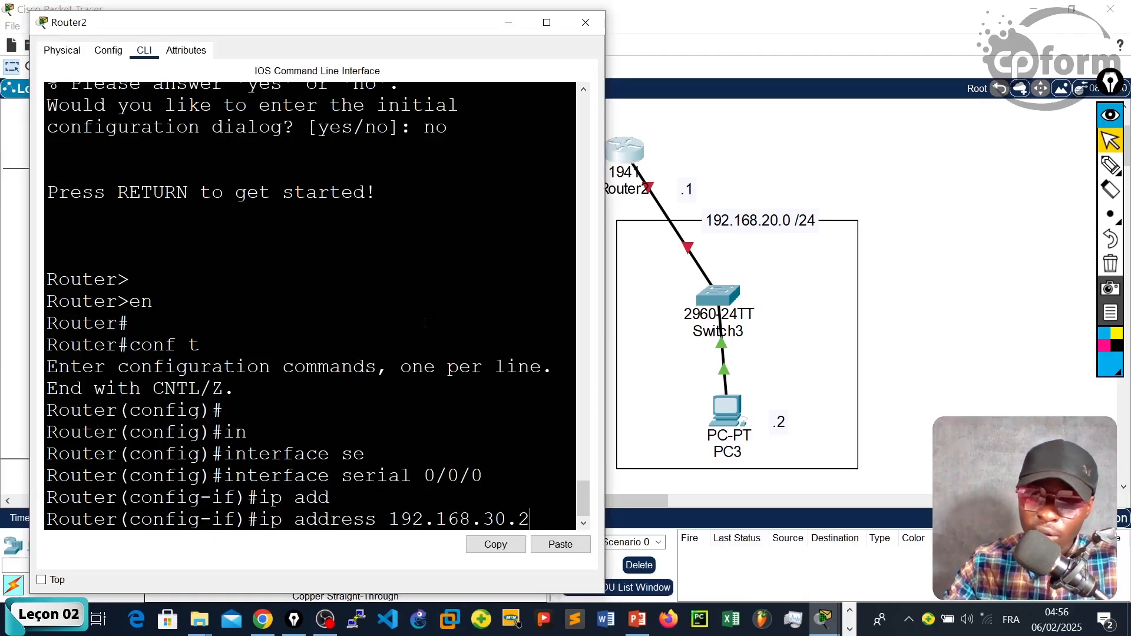
{"action": "type", "text": " 2"}
{"action": "type", "text": "255.255"}
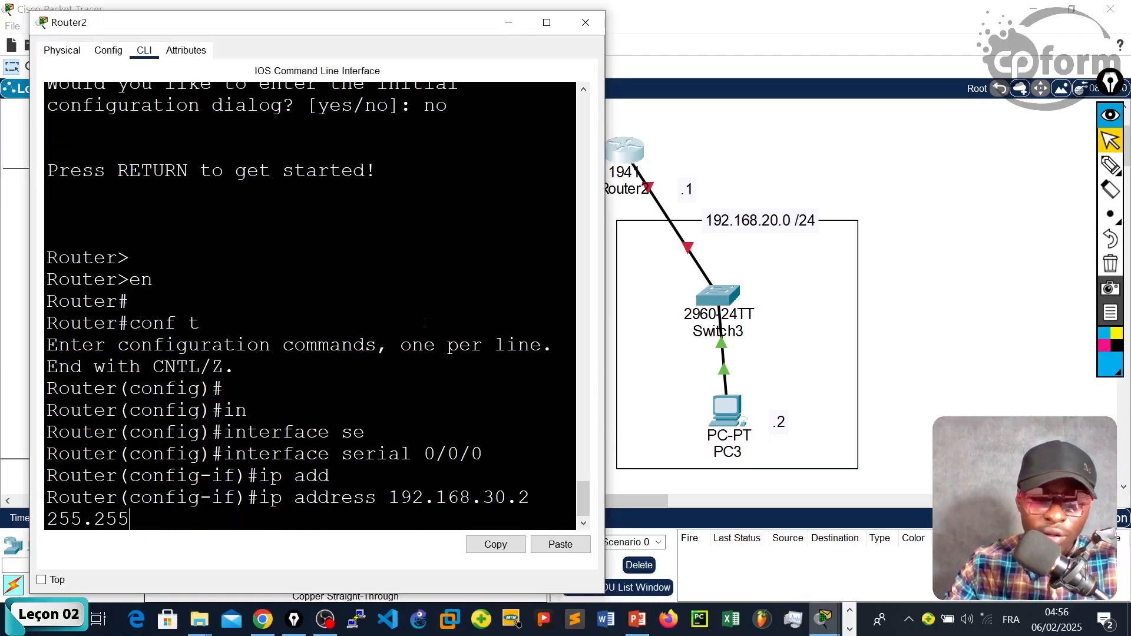
{"action": "type", "text": ".255.0"}
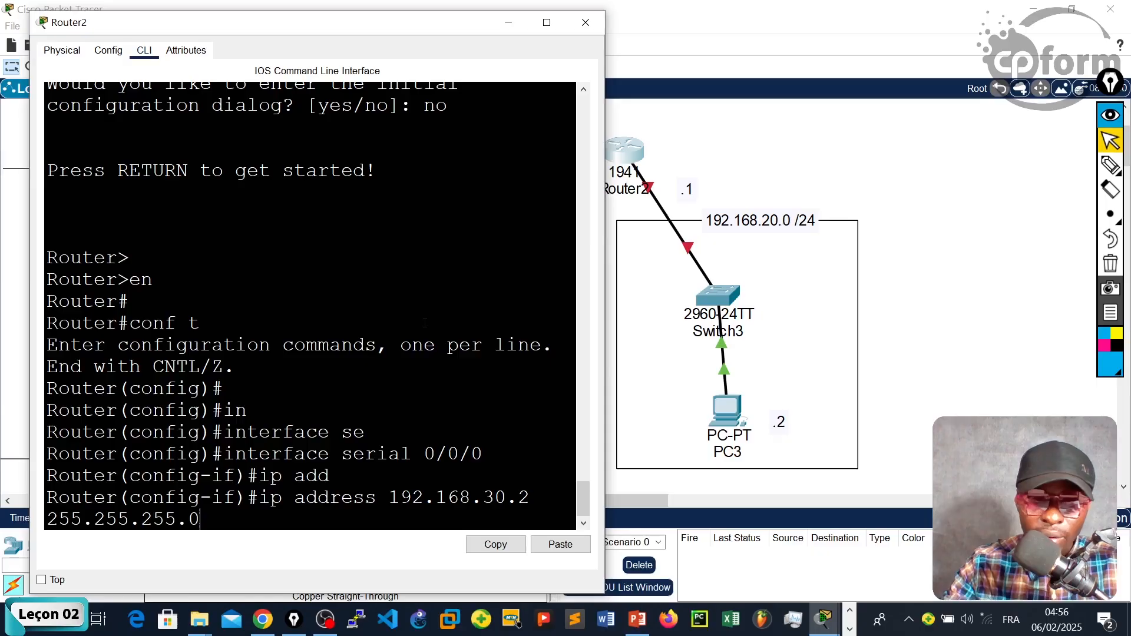
{"action": "type", "text": "25"}
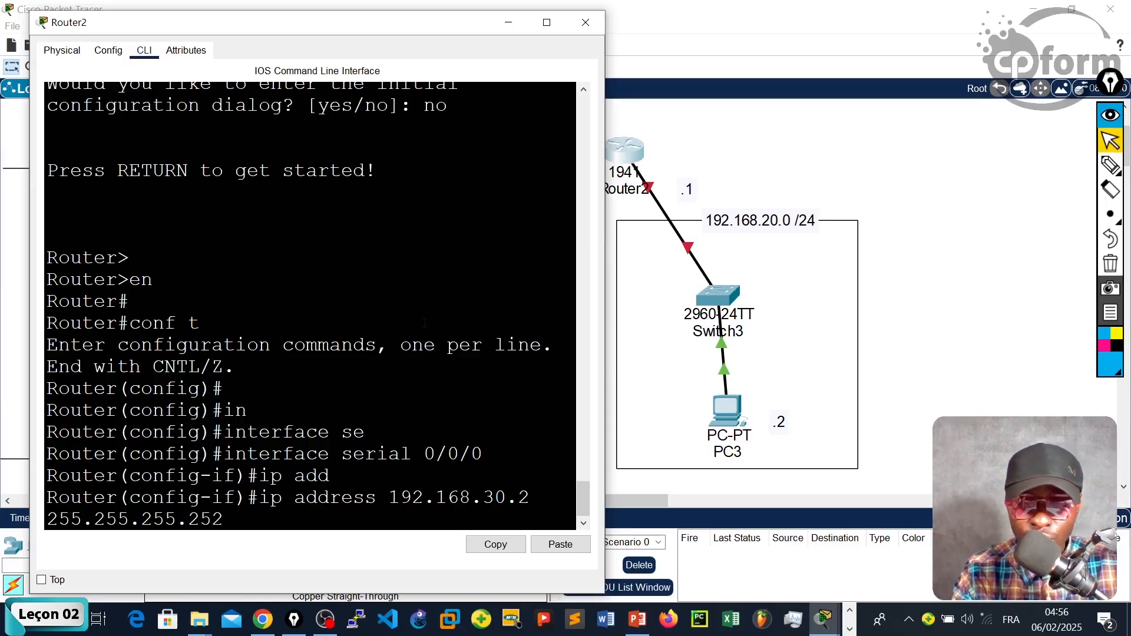
{"action": "type", "text": "2"}
{"action": "key", "text": "Return"}
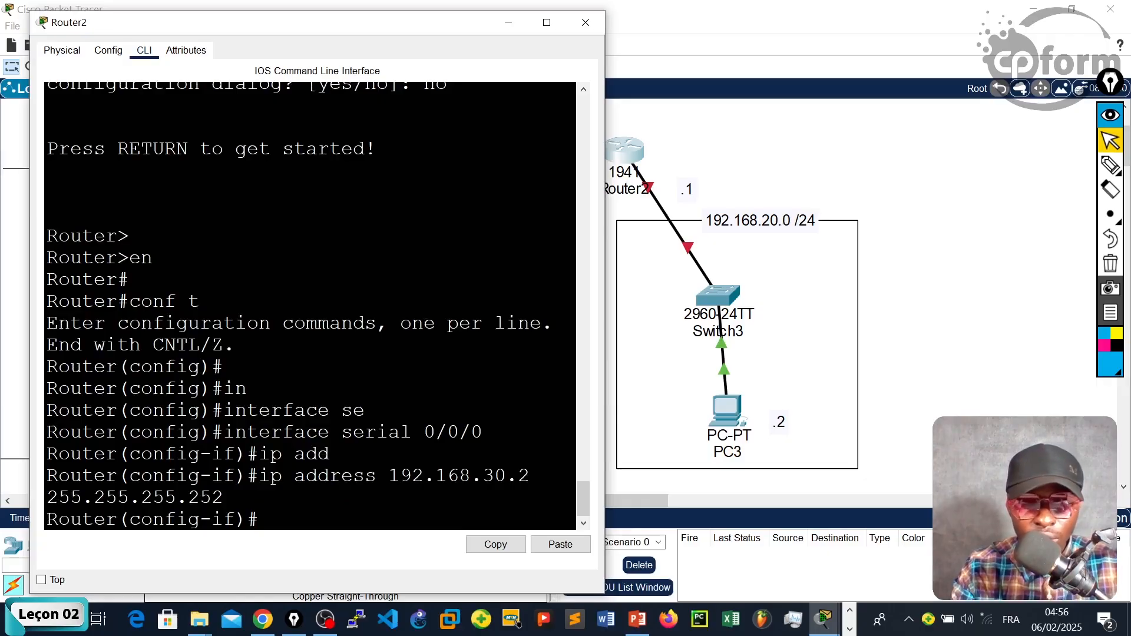
{"action": "type", "text": "ex"}
{"action": "key", "text": "Return"}
{"action": "key", "text": "Return"}
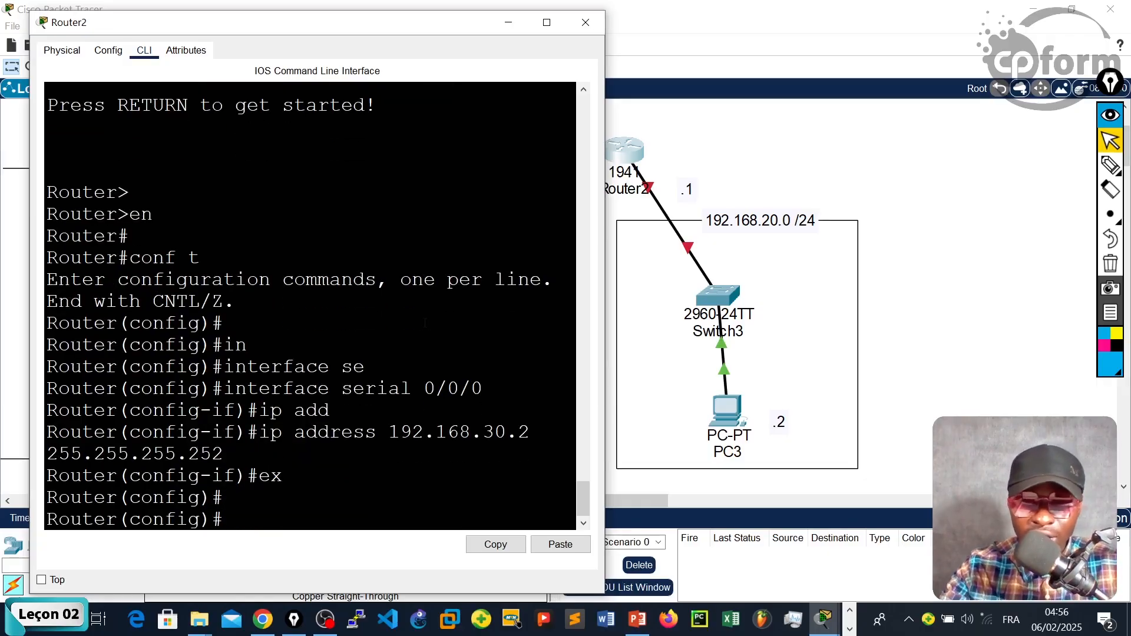
Check which Router2 port connects to Switch3 and enter its configuration with "interface gigabitEthernet 0/0".
{"action": "left_click", "coordinate": [665, 182]}
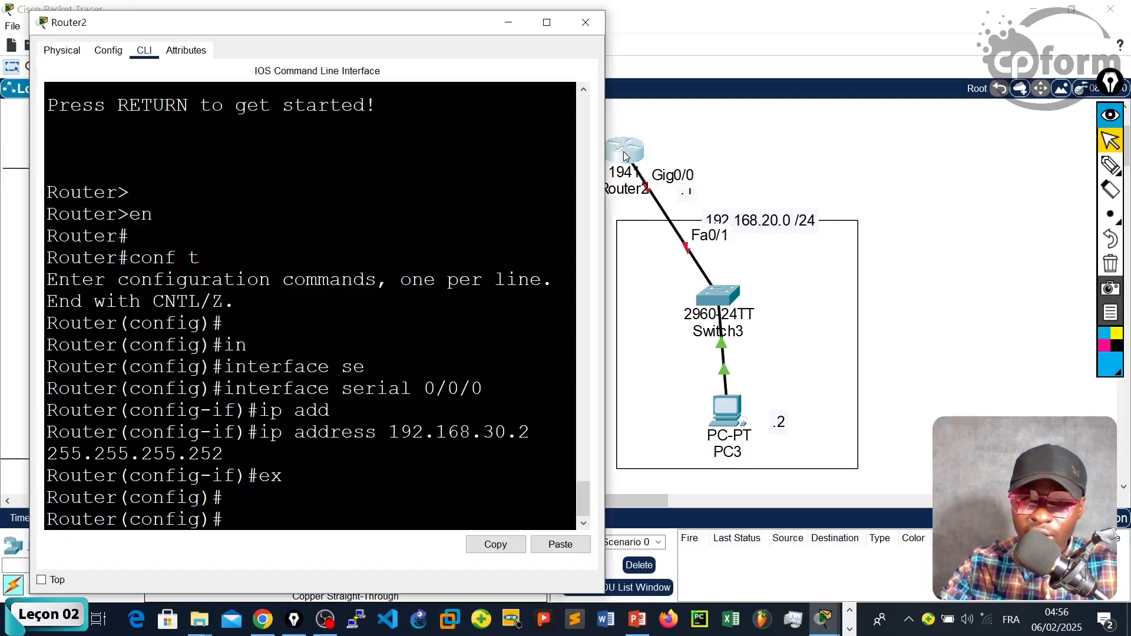
{"action": "left_click", "coordinate": [639, 177]}
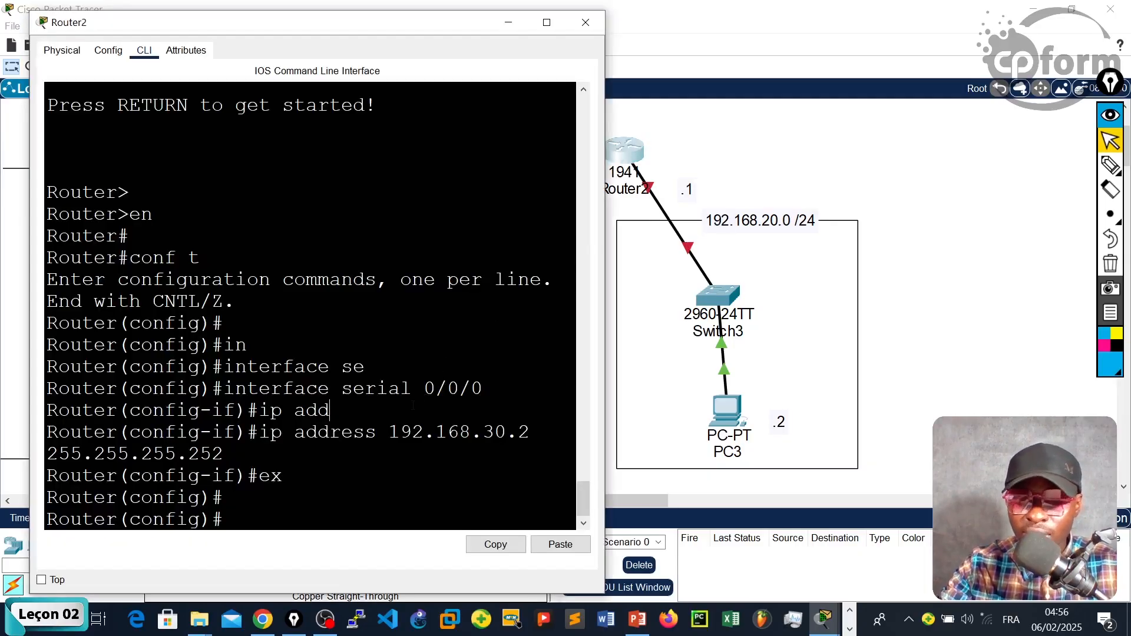
{"action": "type", "text": "in"}
{"action": "key", "text": "Tab"}
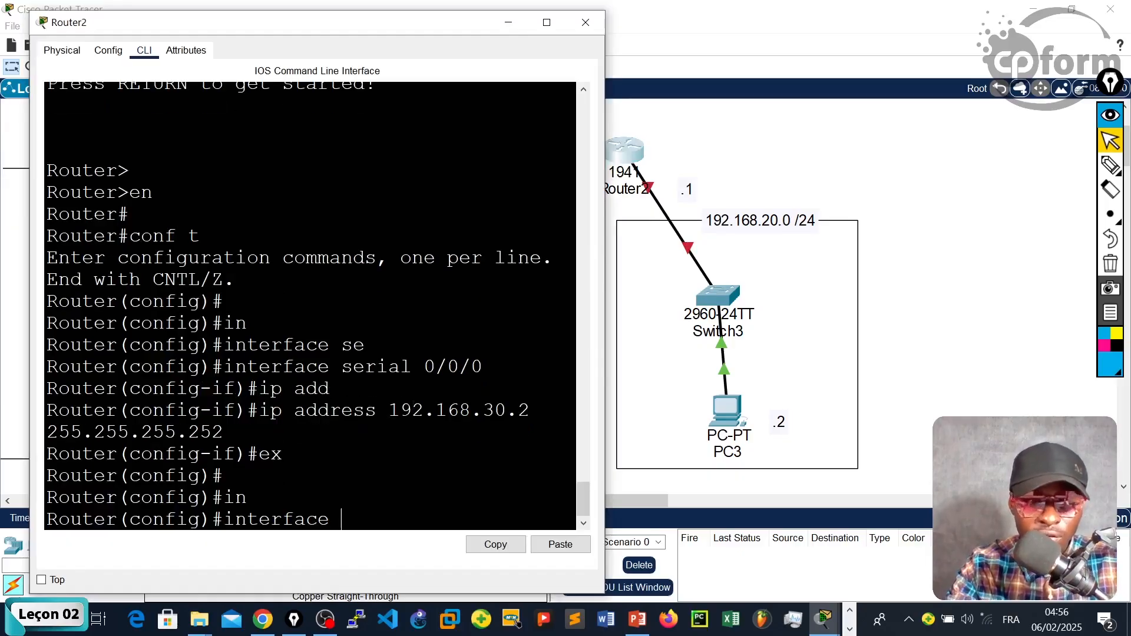
{"action": "type", "text": "gi"}
{"action": "key", "text": "Tab"}
{"action": "type", "text": "0"}
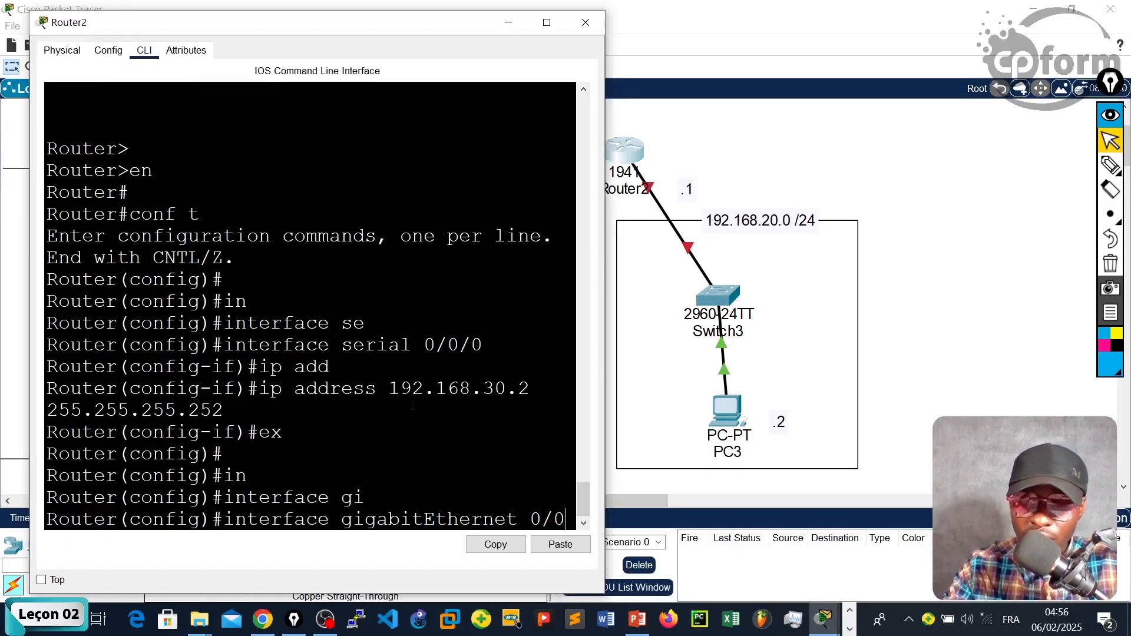
{"action": "type", "text": "/0"}
{"action": "key", "text": "Return"}
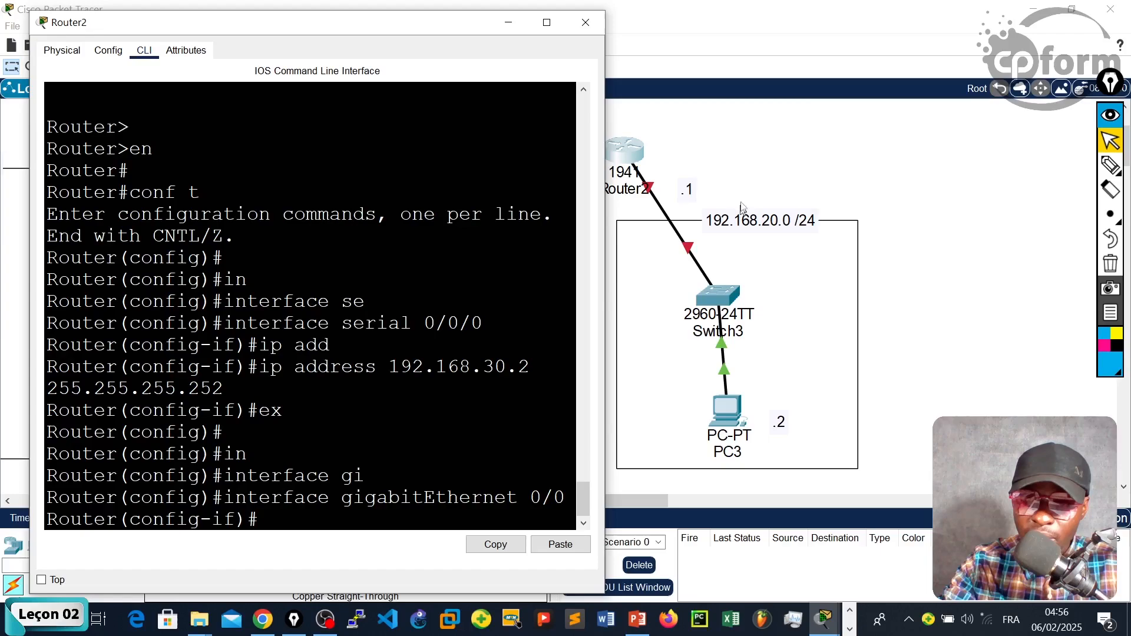
Circle the 192.168.20.0 /24 network around Switch3 and PC3 in blue with the screen annotation pen.
{"action": "left_click", "coordinate": [1111, 167]}
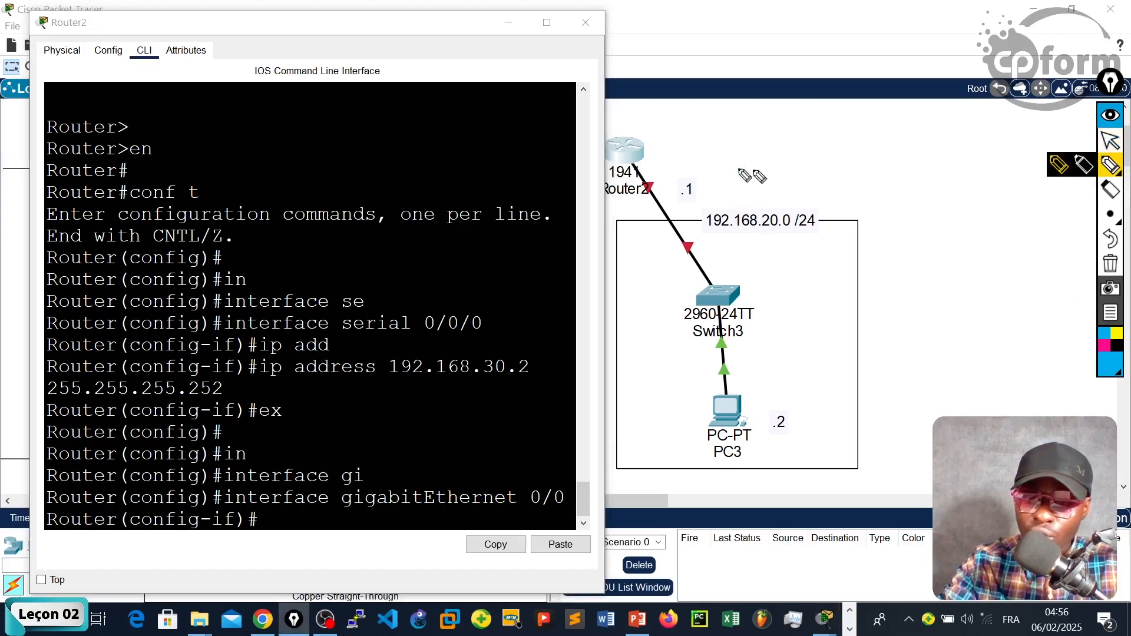
{"action": "mouse_move", "coordinate": [739, 168]}
{"action": "left_mouse_down"}
{"action": "mouse_move", "coordinate": [783, 440]}
{"action": "mouse_move", "coordinate": [808, 196]}
{"action": "mouse_move", "coordinate": [719, 175]}
{"action": "left_mouse_up"}
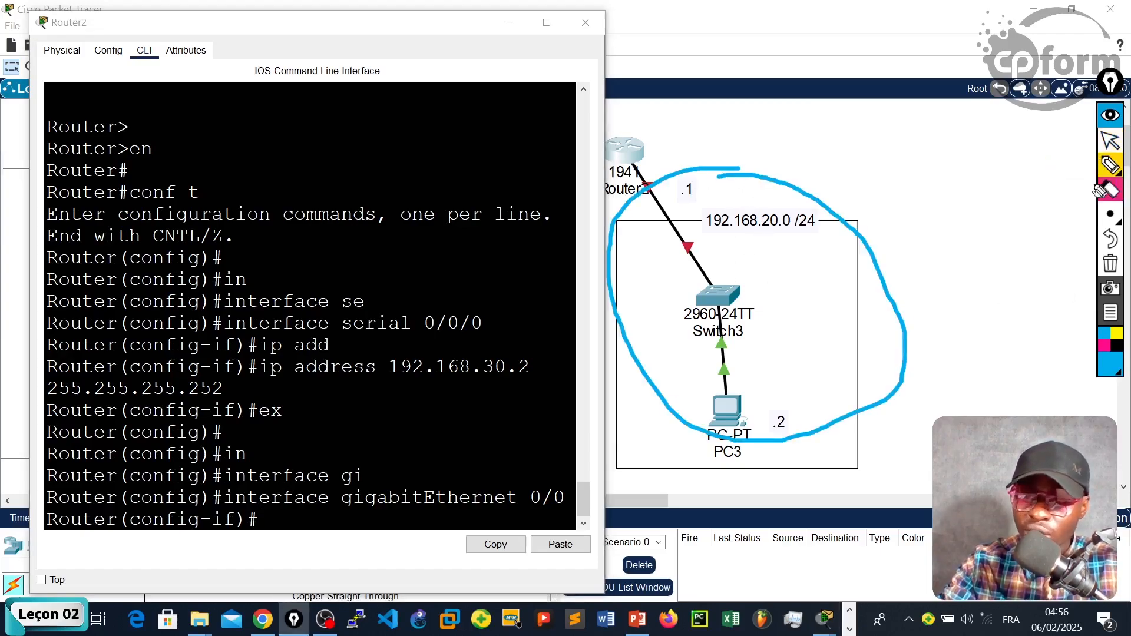
{"action": "left_click", "coordinate": [1111, 141]}
Assign Router2's gigabitEthernet 0/0 interface the address 192.168.20.1 with mask 255.255.255.0.
{"action": "left_click", "coordinate": [260, 462]}
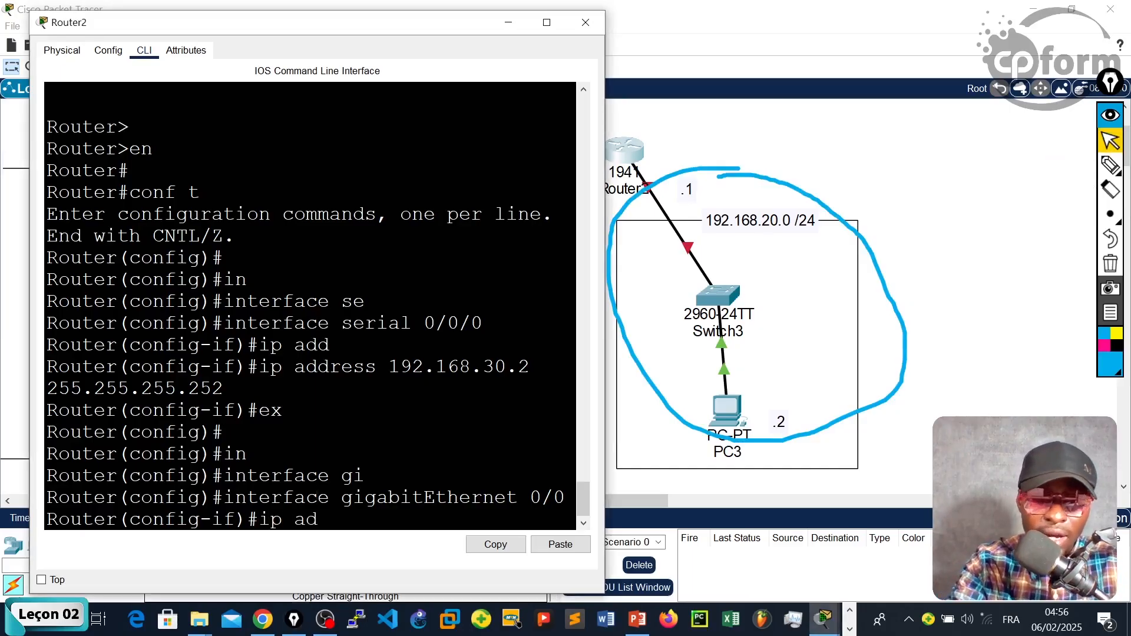
{"action": "key", "text": "Tab"}
{"action": "type", "text": "192."}
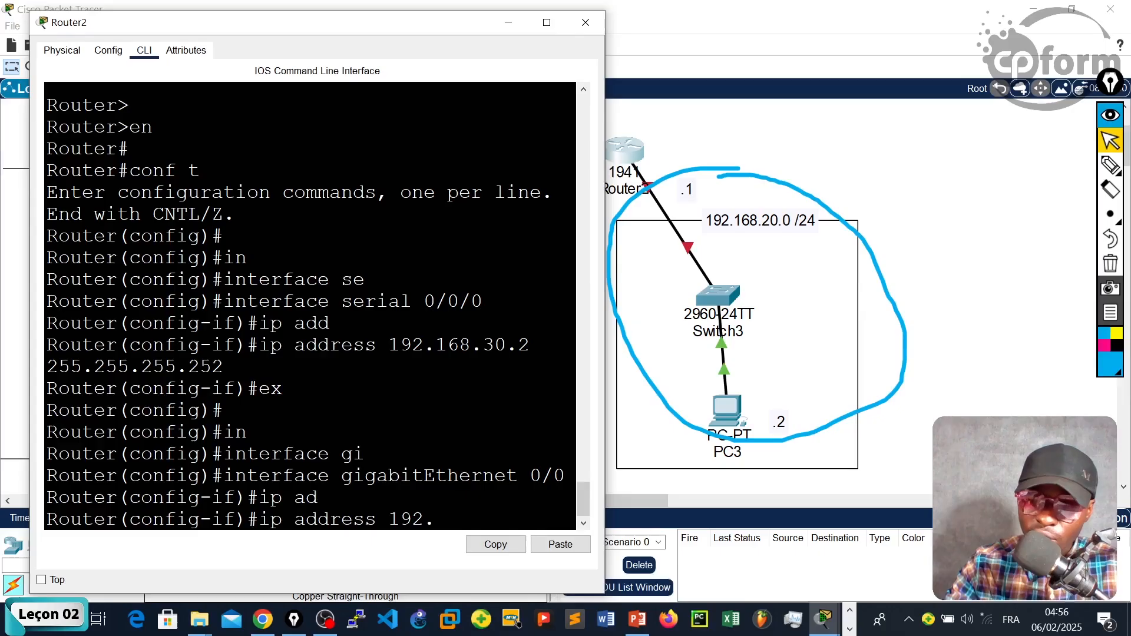
{"action": "type", "text": "168.20.1"}
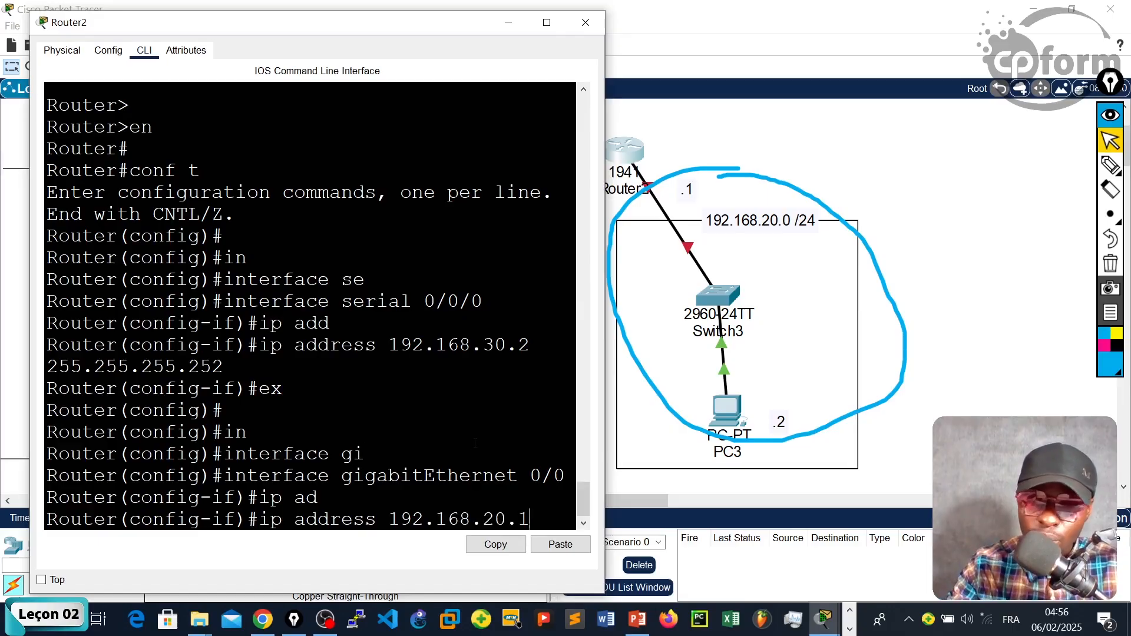
{"action": "type", "text": " 255.255.2"}
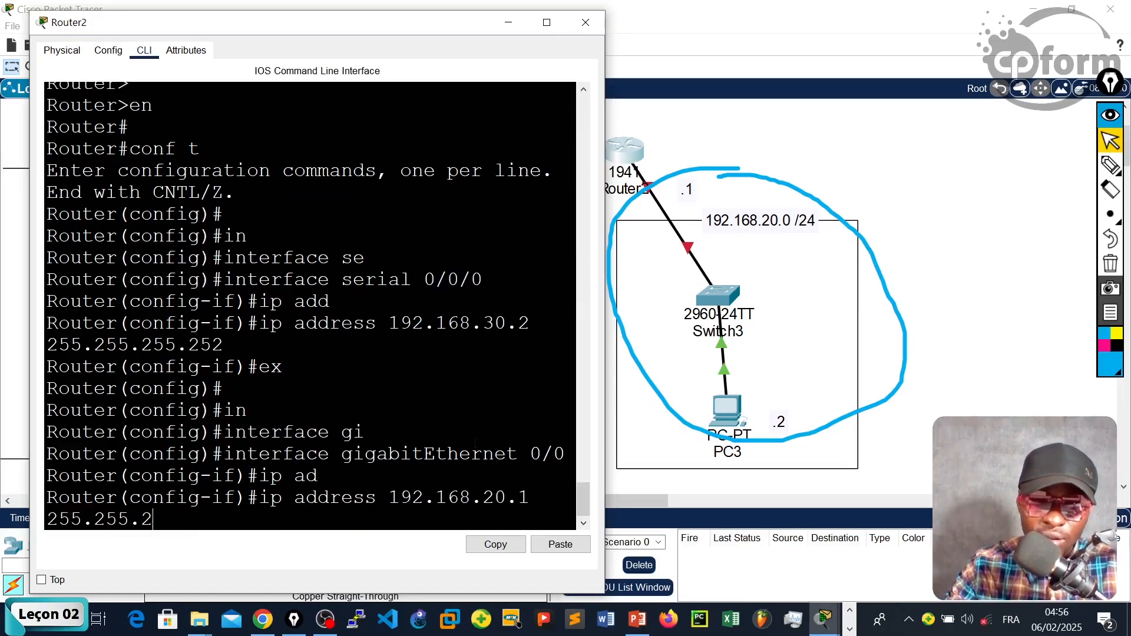
{"action": "type", "text": "55.255.0"}
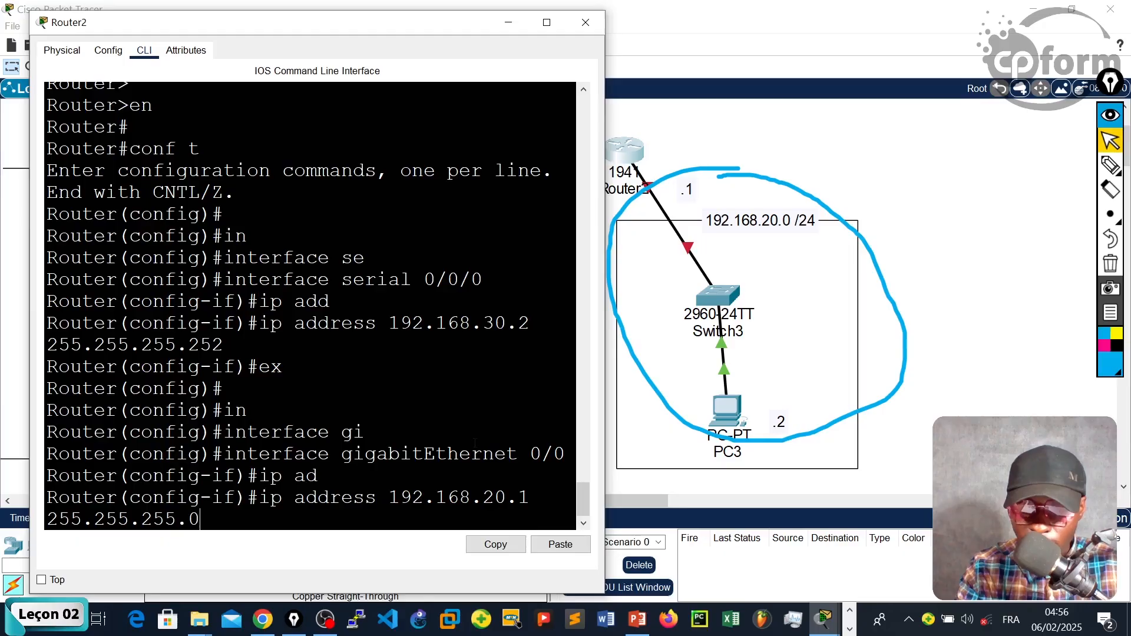
{"action": "key", "text": "Return"}
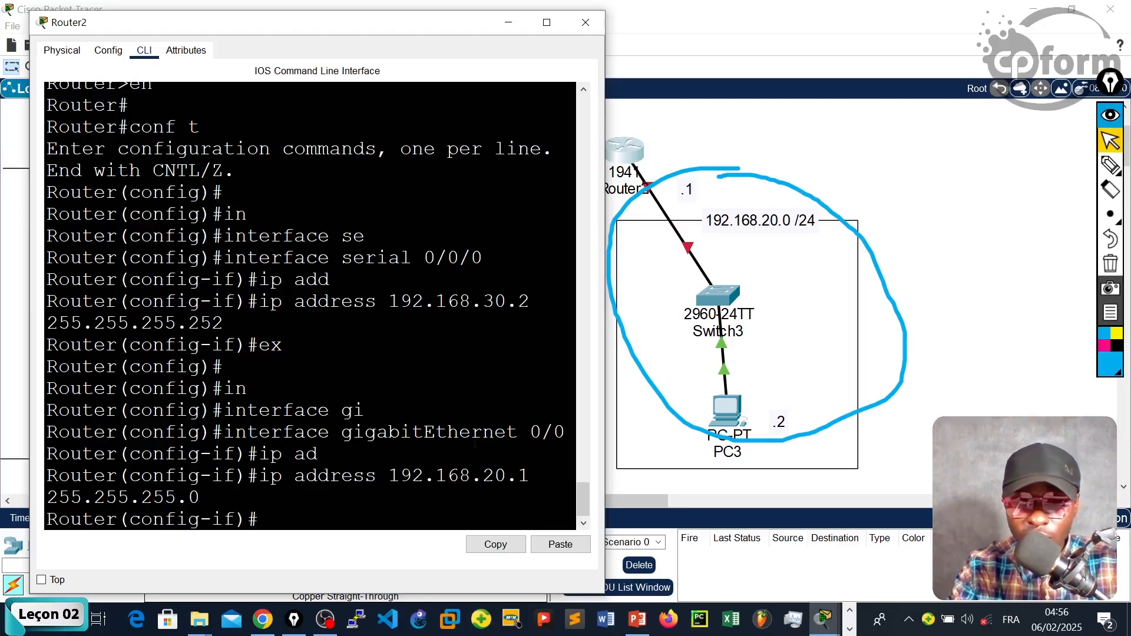
Enable Router2's gigabitEthernet 0/0 interface with "no shutdown".
{"action": "left_click_drag", "start_coordinate": [472, 25], "coordinate": [447, 12]}
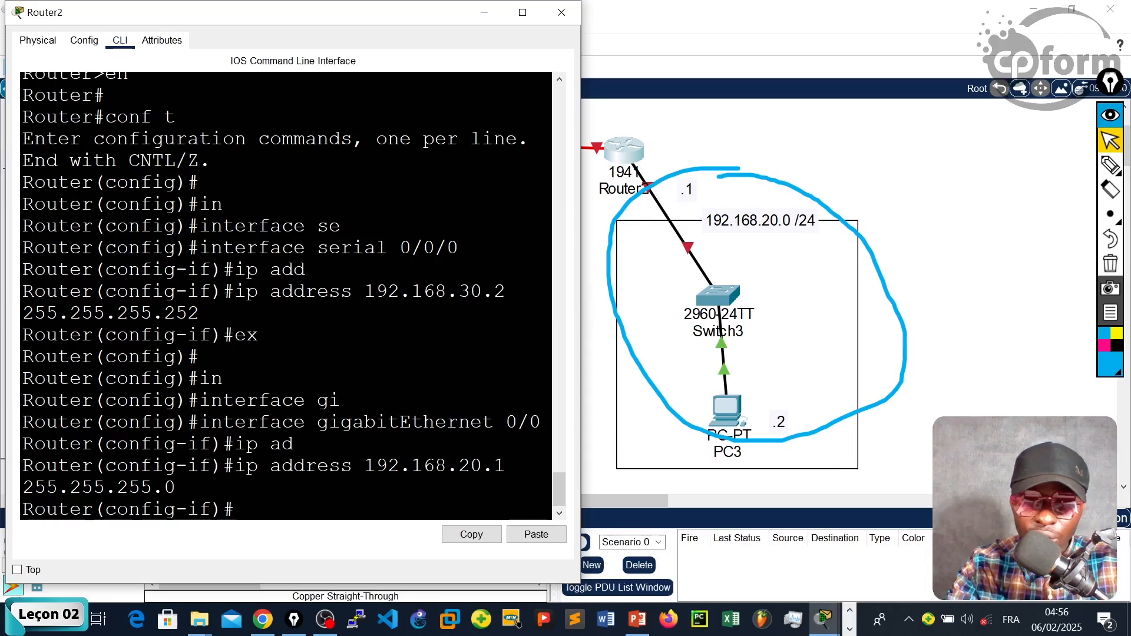
{"action": "type", "text": "no shu"}
{"action": "key", "text": "Tab"}
{"action": "key", "text": "Return"}
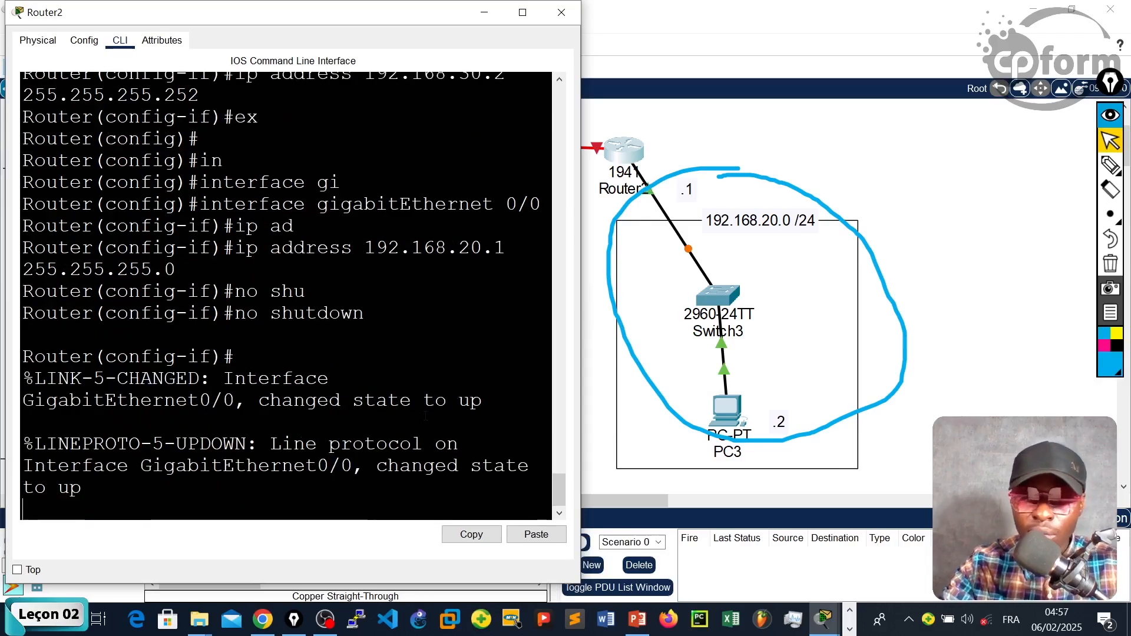
Review the commands entered on Router2 and leave the gigabitEthernet 0/0 configuration with "ex".
{"action": "scroll", "coordinate": [427, 417], "scroll_direction": "up", "scroll_amount": 4}
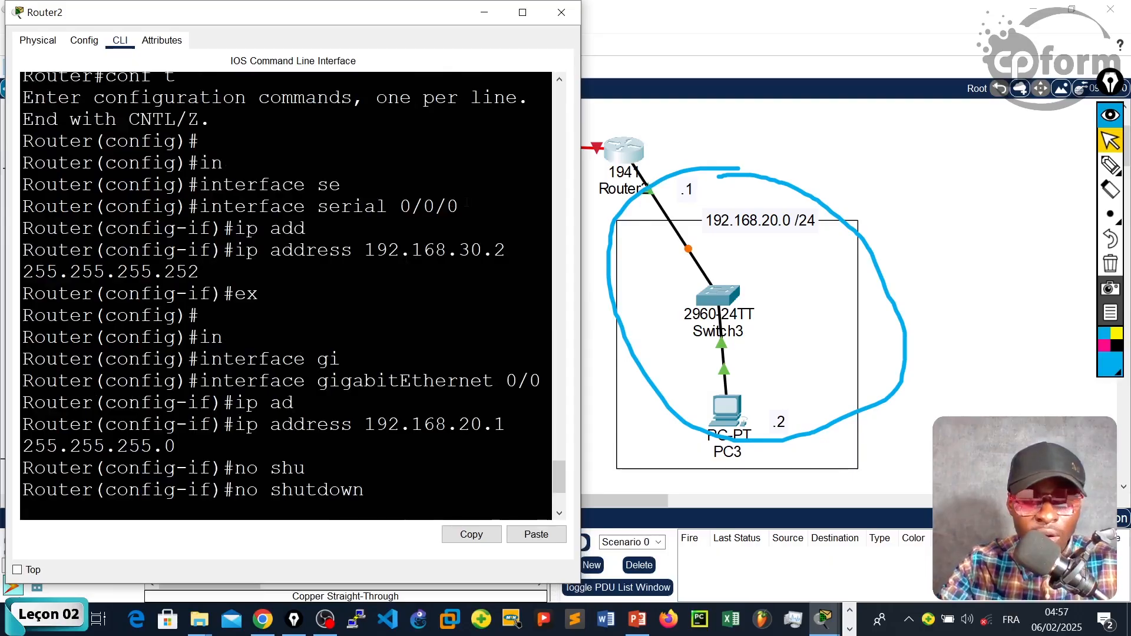
{"action": "scroll", "coordinate": [415, 282], "scroll_direction": "down", "scroll_amount": 3}
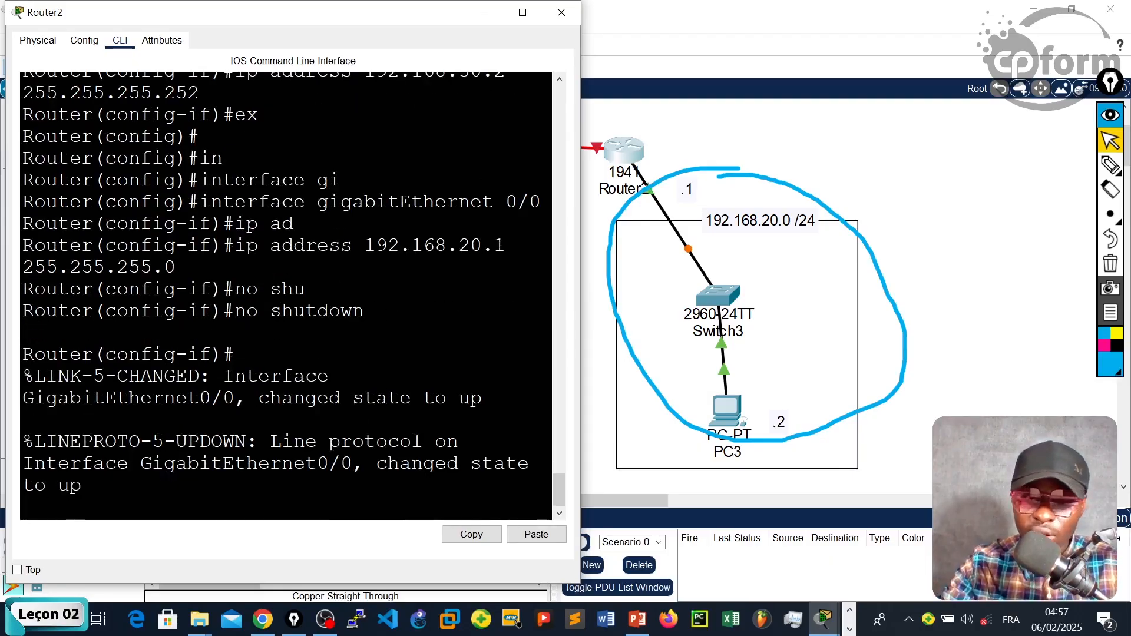
{"action": "key", "text": "Return"}
{"action": "key", "text": "Return"}
{"action": "type", "text": "ex"}
{"action": "key", "text": "Return"}
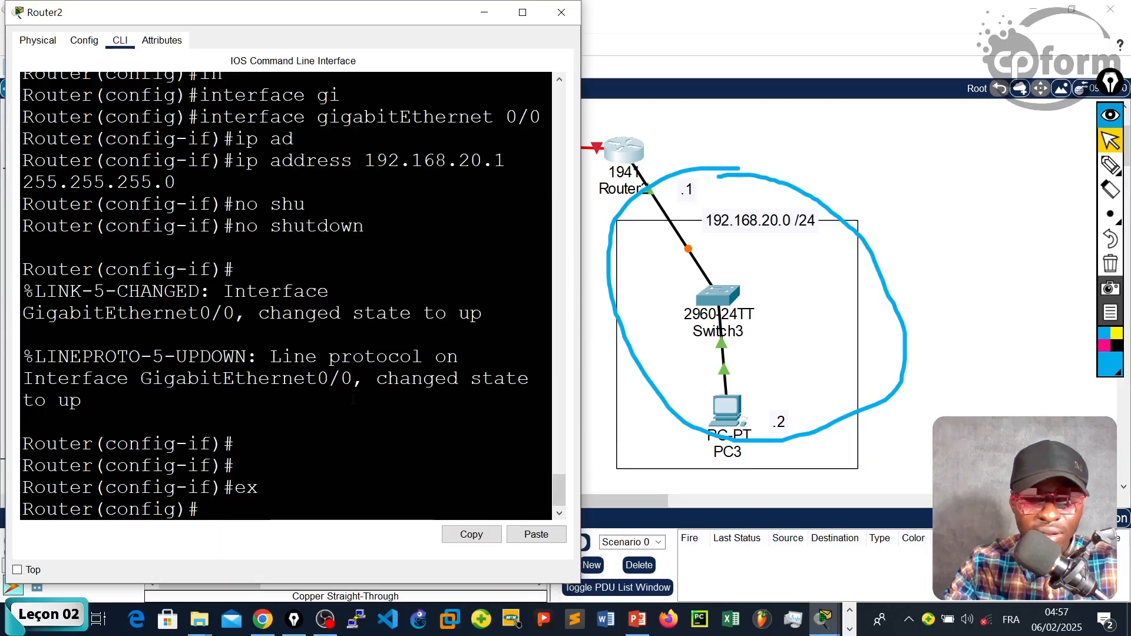
Enter the configuration of Router2's serial link to Router1 with the earlier command "interface serial 0/0/0".
{"action": "key", "text": "Return"}
{"action": "type", "text": "no shutdown"}
{"action": "key", "text": "Up"}
{"action": "key", "text": "Up"}
{"action": "key", "text": "Up"}
{"action": "key", "text": "Up"}
{"action": "key", "text": "Up"}
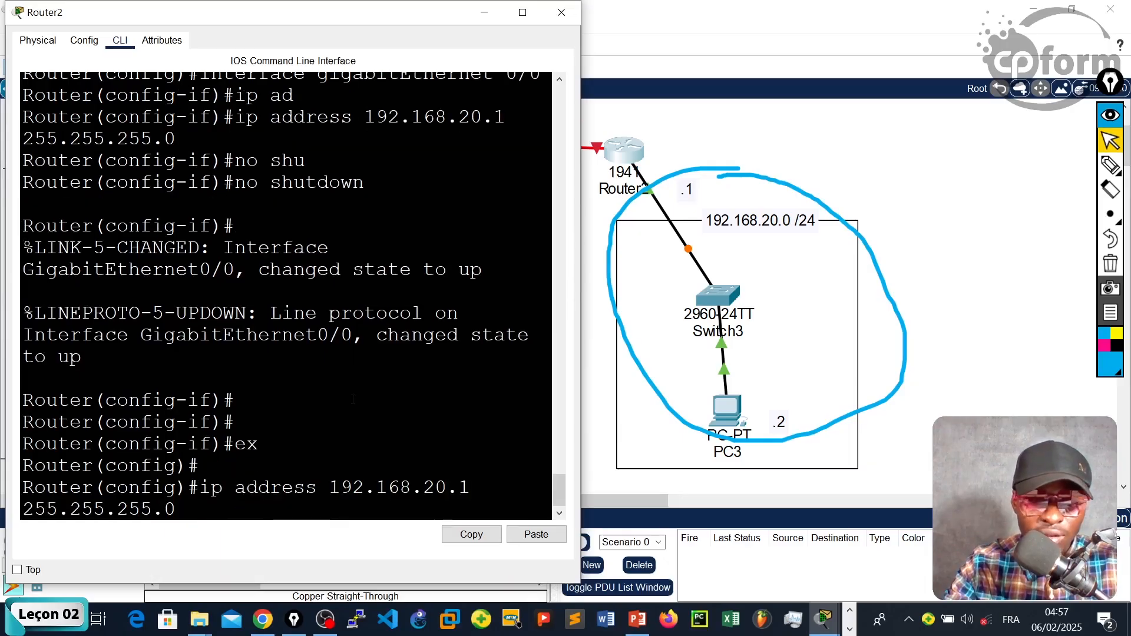
{"action": "key", "text": "Down"}
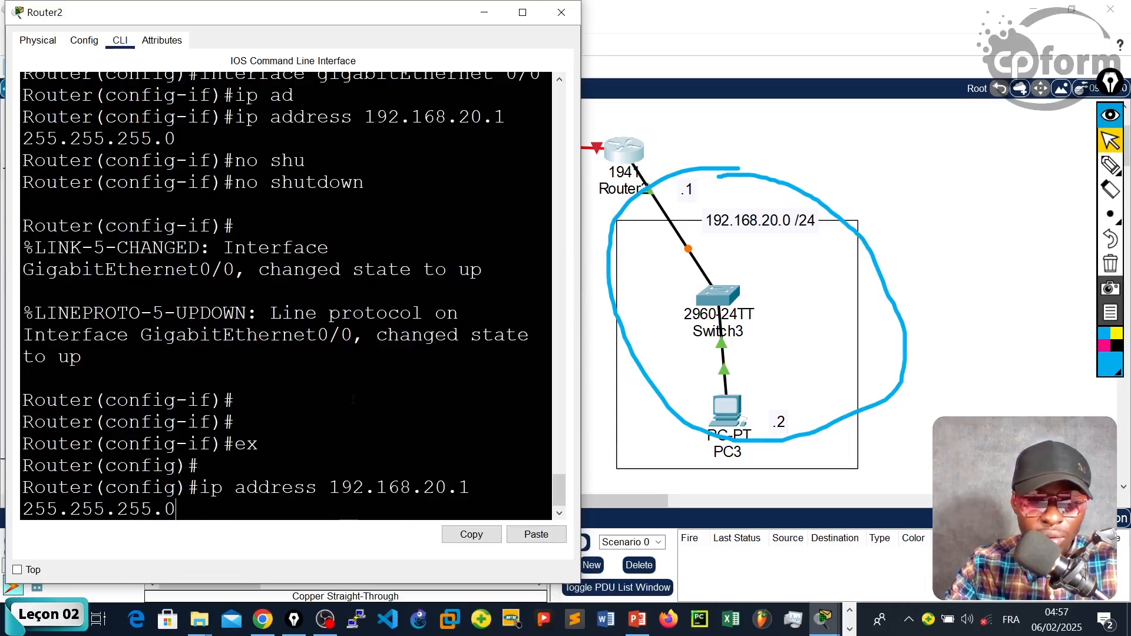
{"action": "key", "text": "Up"}
{"action": "key", "text": "Up"}
{"action": "key", "text": "Up"}
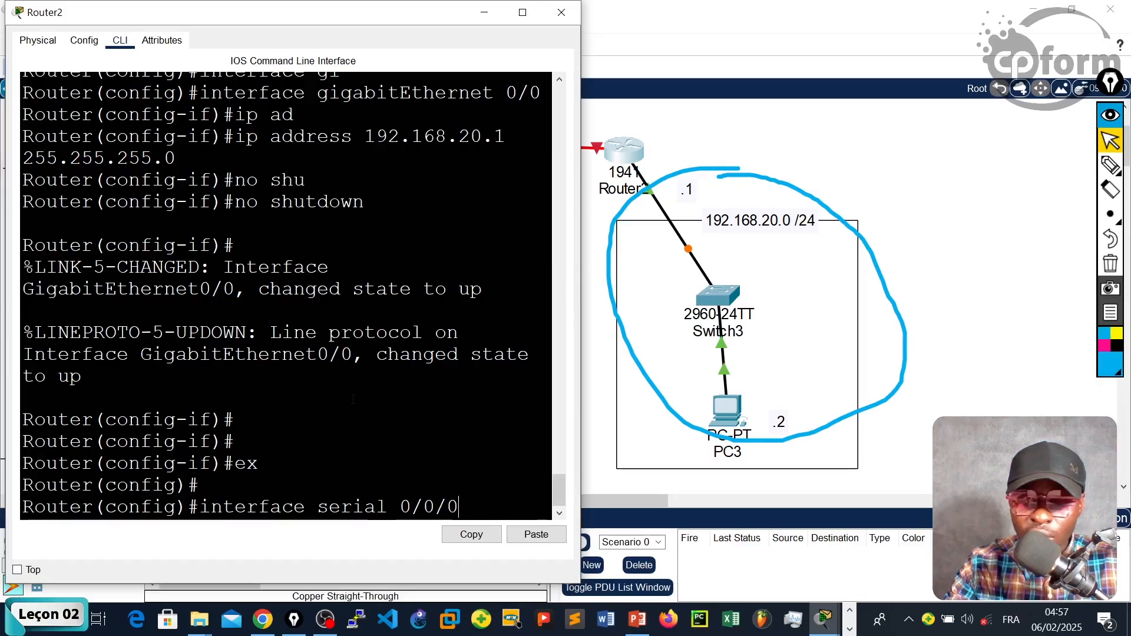
{"action": "key", "text": "Return"}
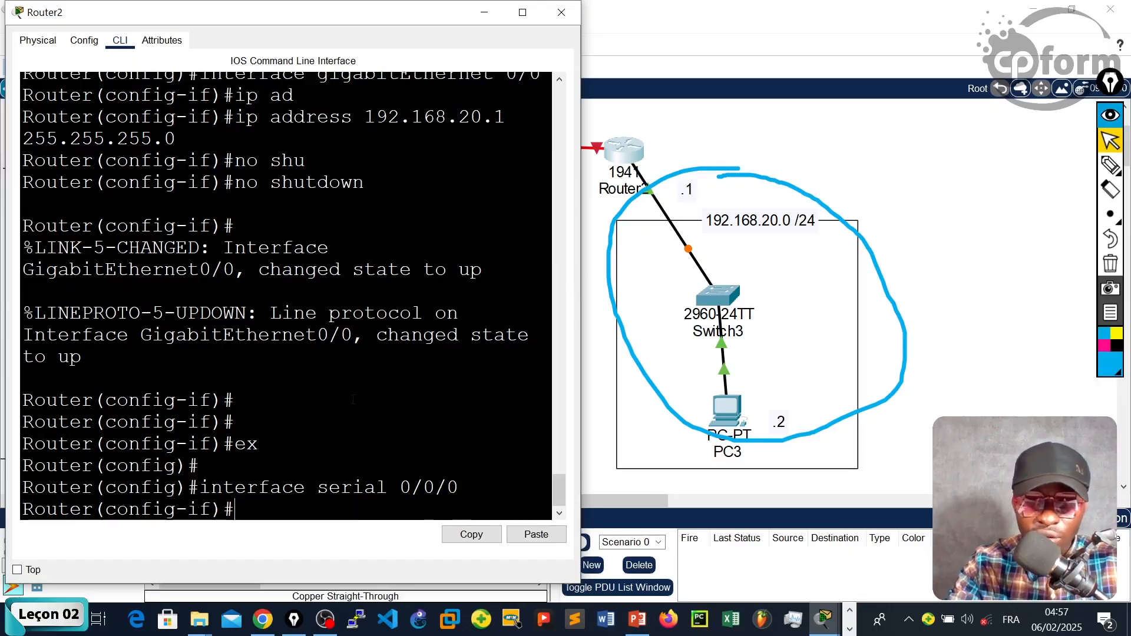
Enable Router2's serial 0/0/0 interface with "no shutdown".
{"action": "type", "text": "no shu"}
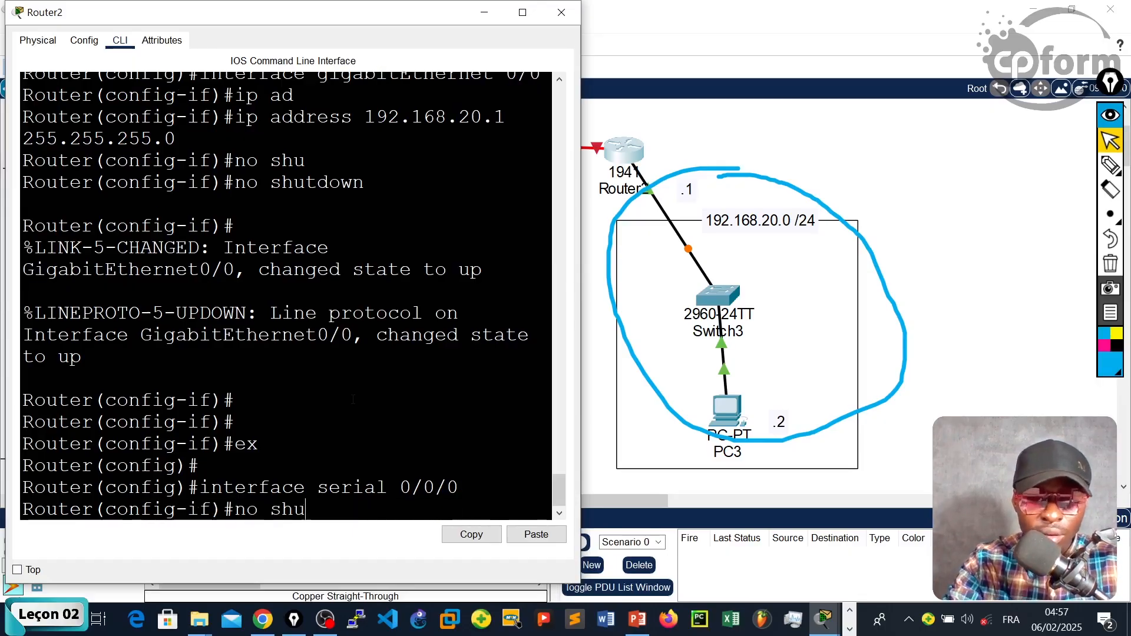
{"action": "key", "text": "Tab"}
{"action": "key", "text": "Return"}
{"action": "key", "text": "Return"}
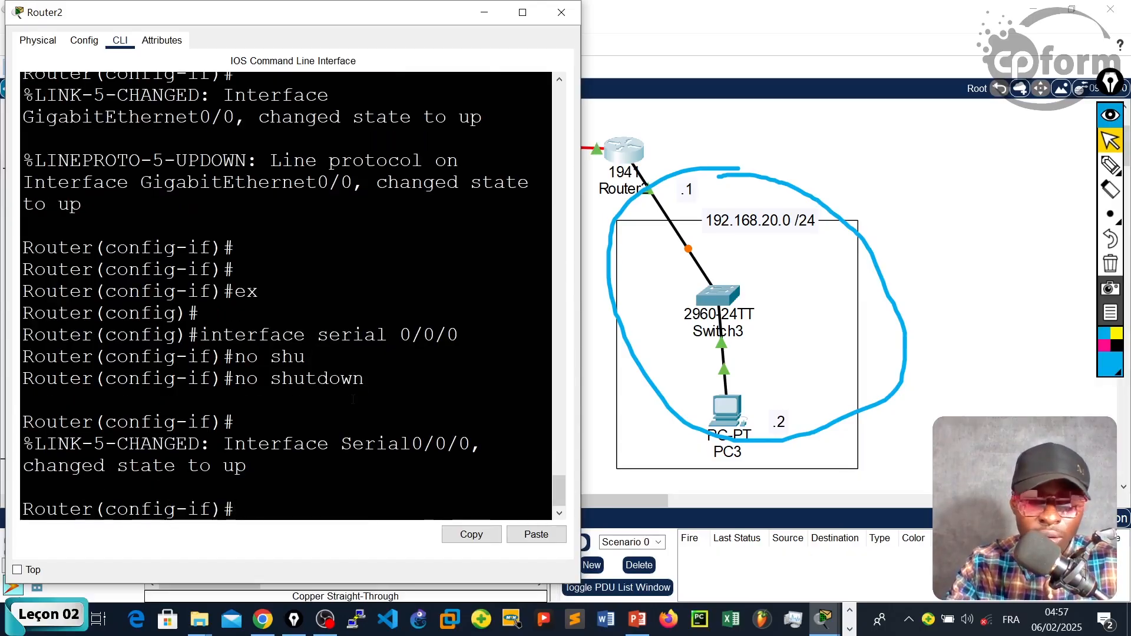
Return Router2 to privileged mode and save its configuration with "write".
{"action": "key", "text": "ctrl+z"}
{"action": "key", "text": "Return"}
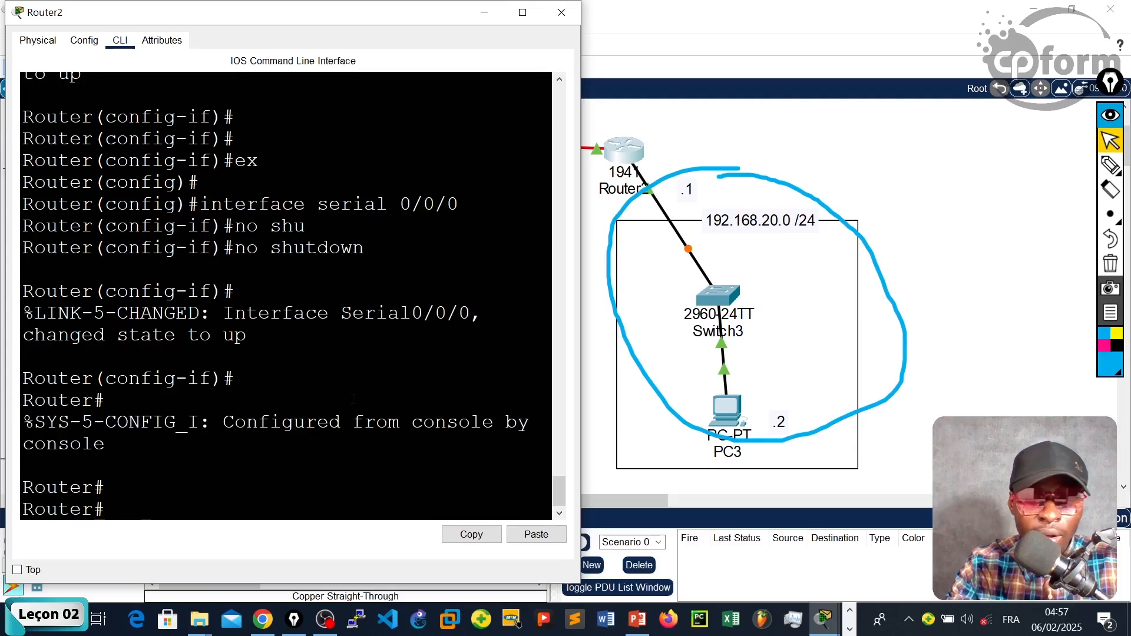
{"action": "key", "text": "Return"}
{"action": "key", "text": "Return"}
{"action": "type", "text": "wr"}
{"action": "key", "text": "Tab"}
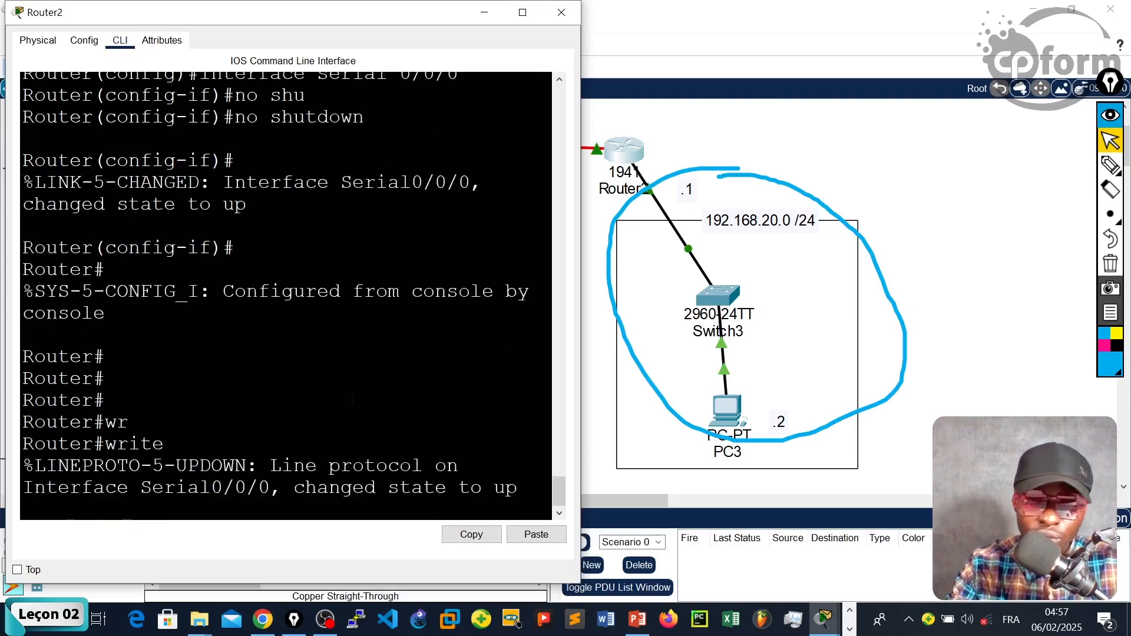
{"action": "key", "text": "Return"}
{"action": "key", "text": "Return"}
{"action": "key", "text": "Return"}
{"action": "key", "text": "Return"}
Save Router2's configuration once more with the short command "wr".
{"action": "type", "text": "we"}
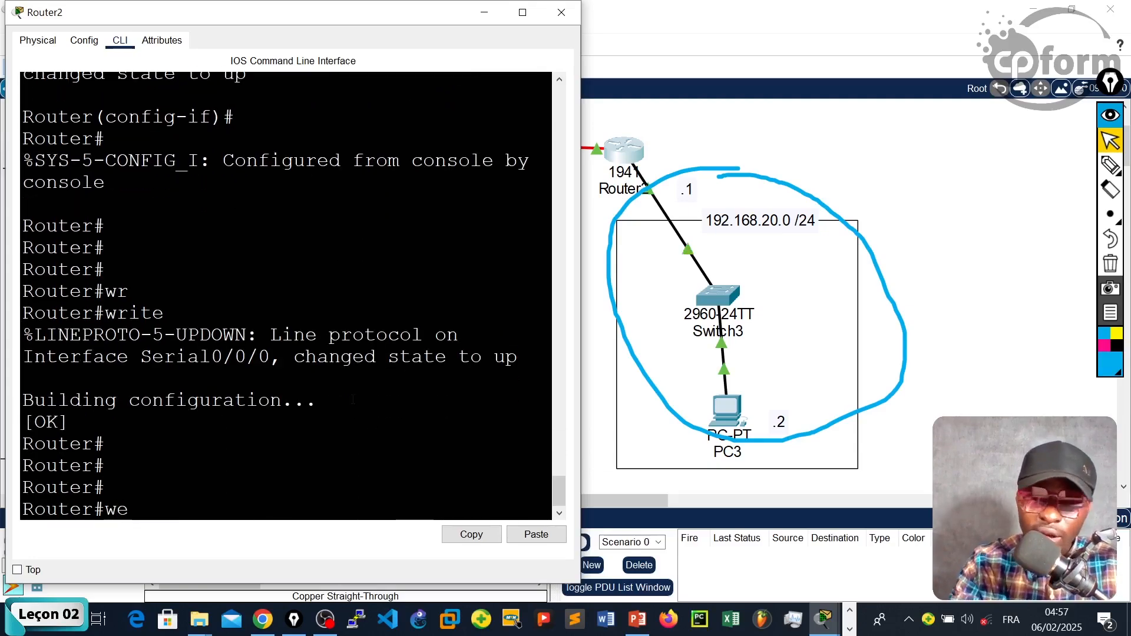
{"action": "type", "text": "r"}
{"action": "key", "text": "Tab"}
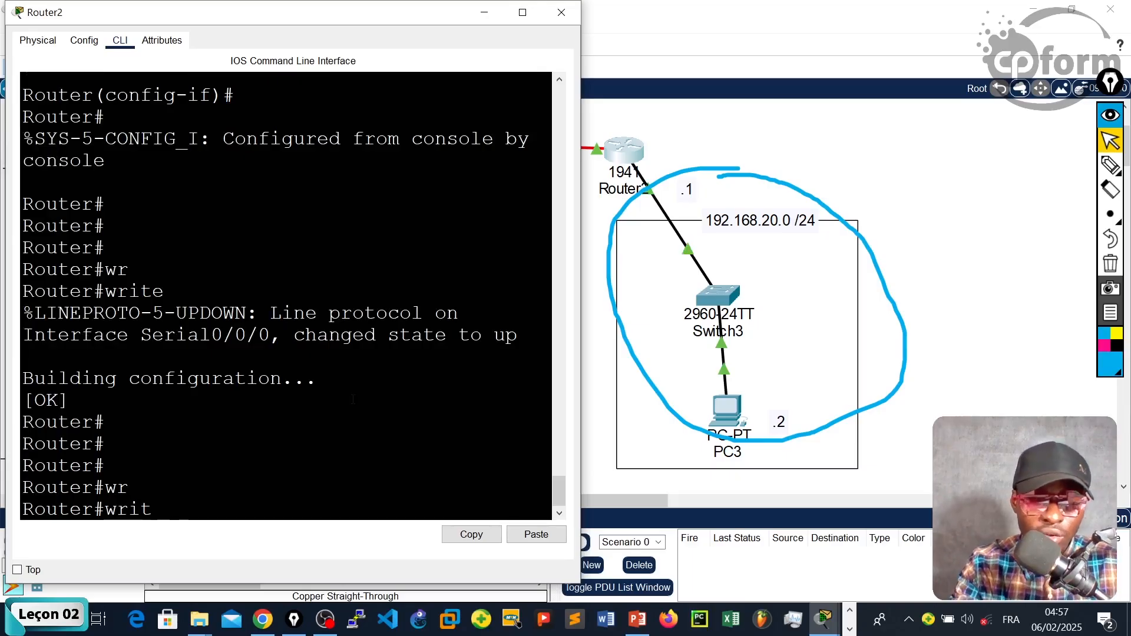
{"action": "key", "text": "BackSpace"}
{"action": "key", "text": "Return"}
{"action": "key", "text": "Return"}
{"action": "key", "text": "Return"}
{"action": "key", "text": "Return"}
{"action": "key", "text": "Return"}
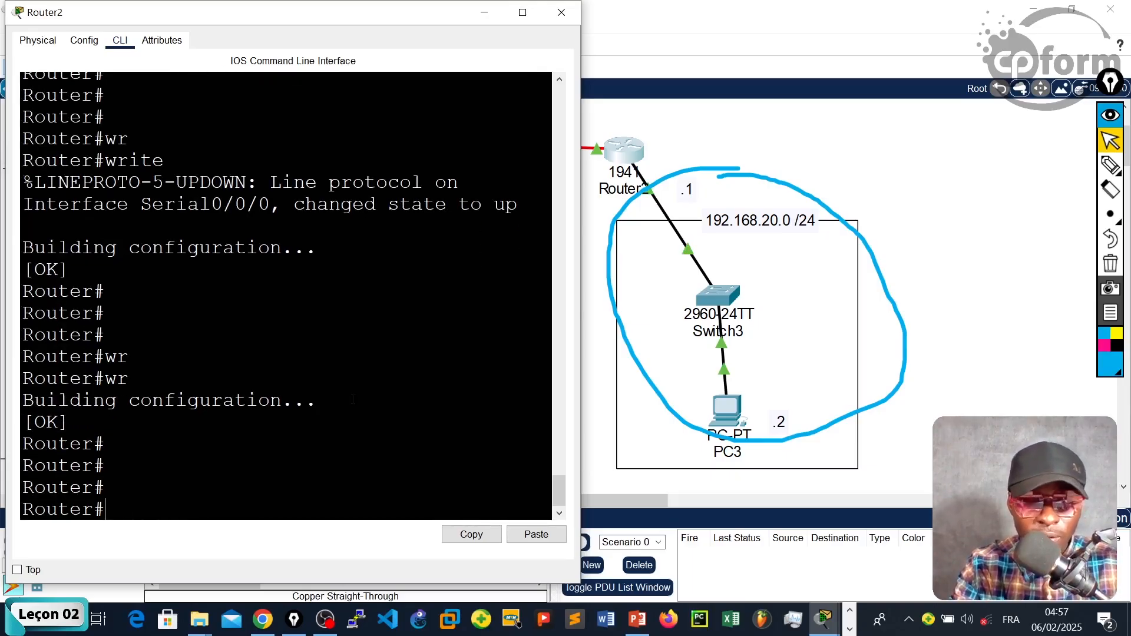
Display Router2's running configuration with "show run" and maximize its window.
{"action": "type", "text": "sho"}
{"action": "key", "text": "Tab"}
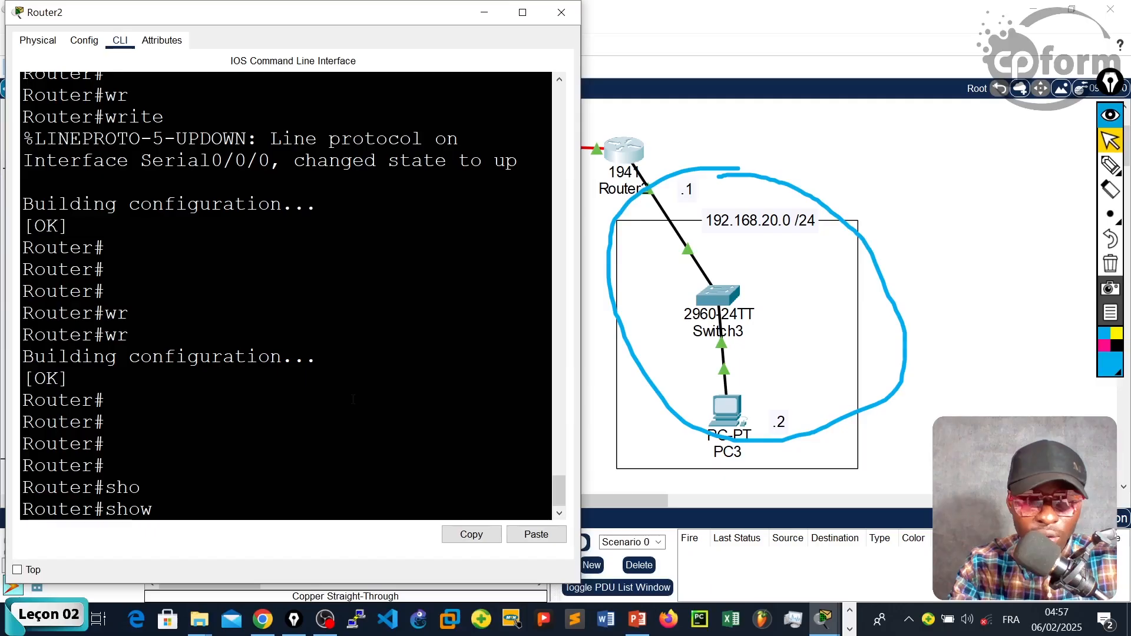
{"action": "type", "text": "run"}
{"action": "key", "text": "Tab"}
{"action": "key", "text": "Return"}
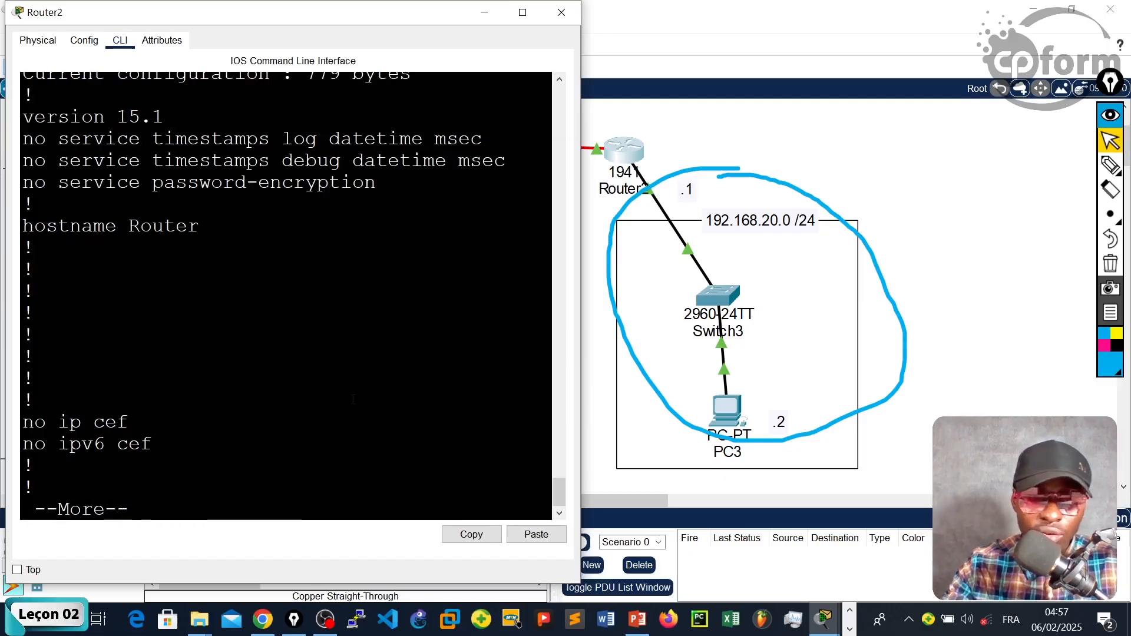
{"action": "left_click", "coordinate": [525, 14]}
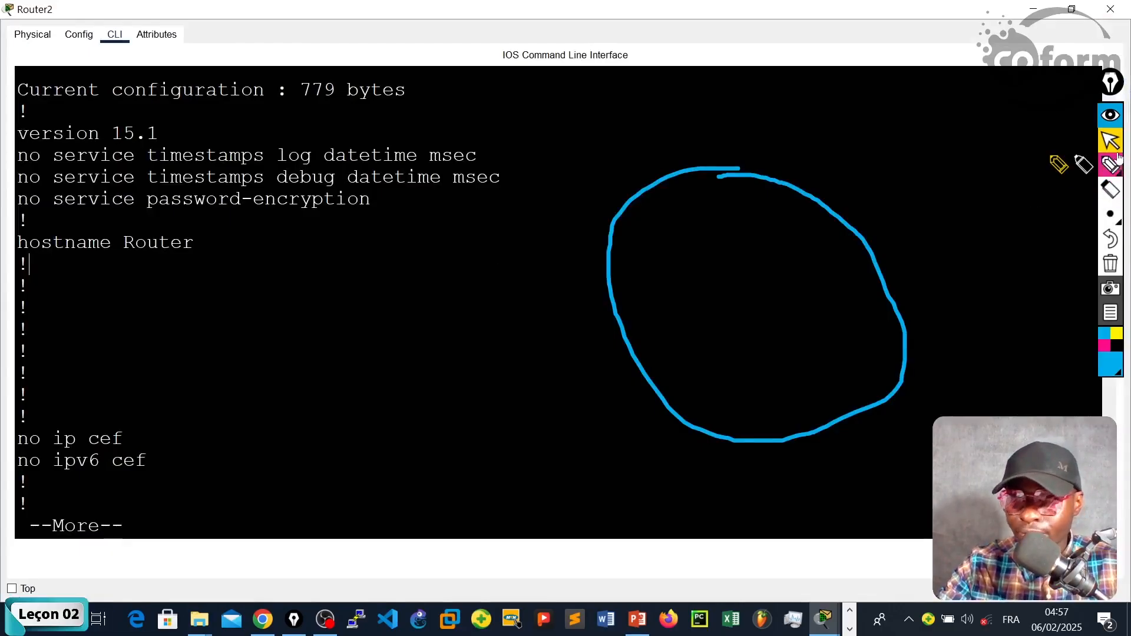
Clear the blue annotation and examine the GigabitEthernet0/0 and Serial0/0/0 entries in Router2's running configuration.
{"action": "left_click", "coordinate": [1111, 263]}
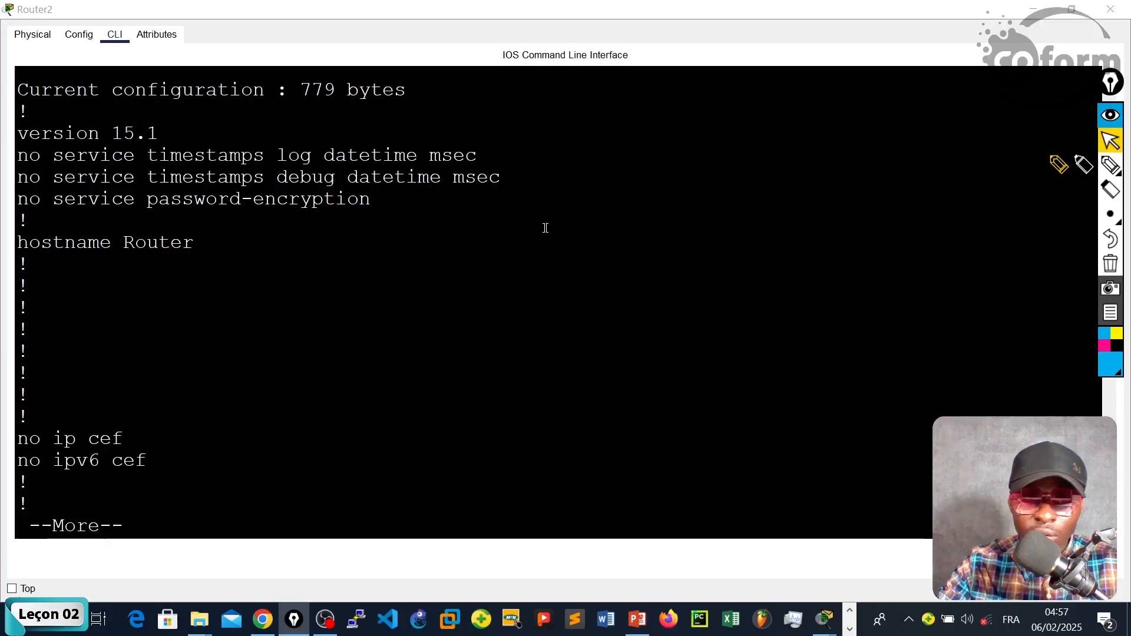
{"action": "left_click", "coordinate": [364, 279]}
{"action": "key", "text": "Return"}
{"action": "key", "text": "Return"}
{"action": "key", "text": "Return"}
{"action": "key", "text": "Return"}
{"action": "key", "text": "Return"}
{"action": "key", "text": "Return"}
{"action": "key", "text": "Return"}
{"action": "key", "text": "Return"}
{"action": "key", "text": "Return"}
{"action": "key", "text": "Return"}
{"action": "key", "text": "Return"}
{"action": "key", "text": "Return"}
{"action": "key", "text": "Return"}
{"action": "key", "text": "Return"}
{"action": "key", "text": "Return"}
{"action": "key", "text": "Return"}
{"action": "key", "text": "Return"}
{"action": "key", "text": "Return"}
{"action": "key", "text": "Return"}
{"action": "key", "text": "Return"}
{"action": "key", "text": "Return"}
{"action": "key", "text": "Return"}
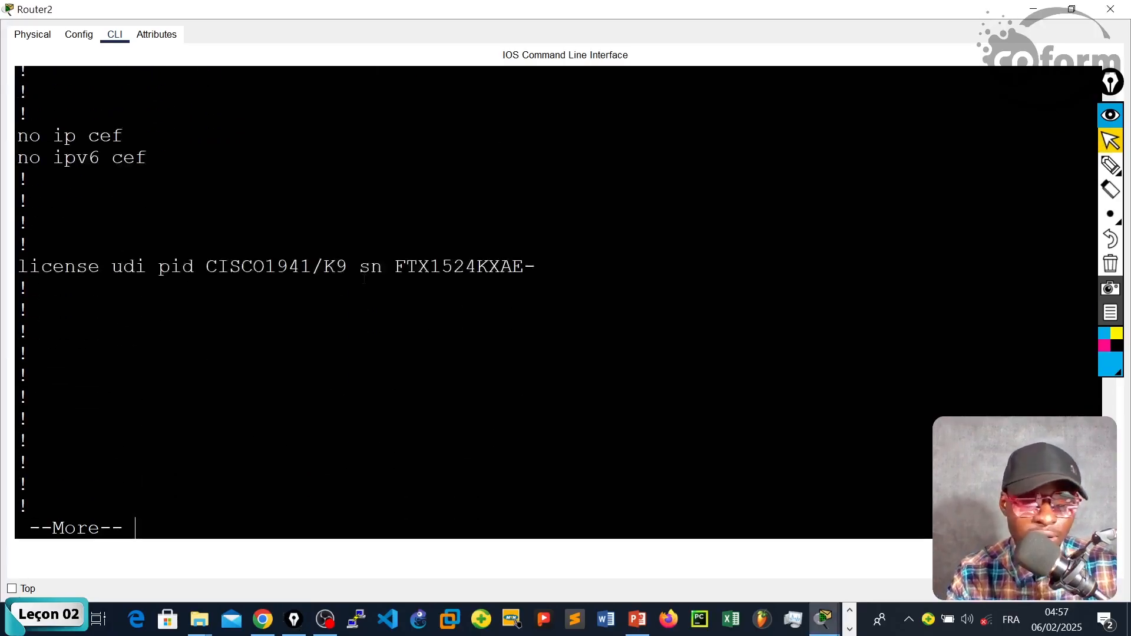
{"action": "key", "text": "Return"}
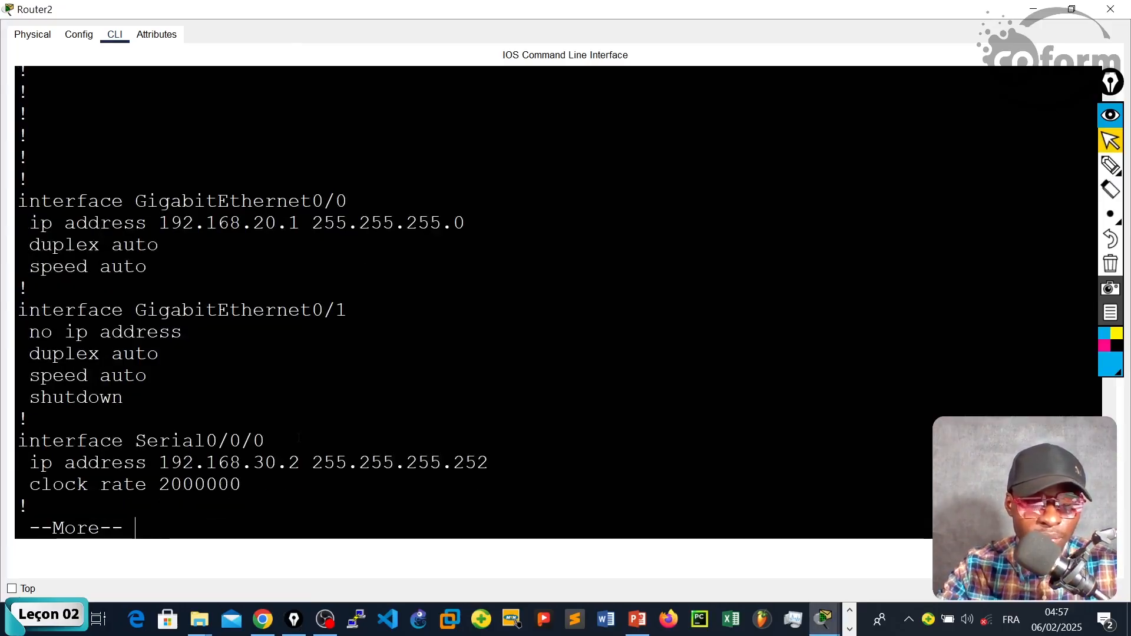
{"action": "left_click_drag", "start_coordinate": [298, 438], "coordinate": [18, 441]}
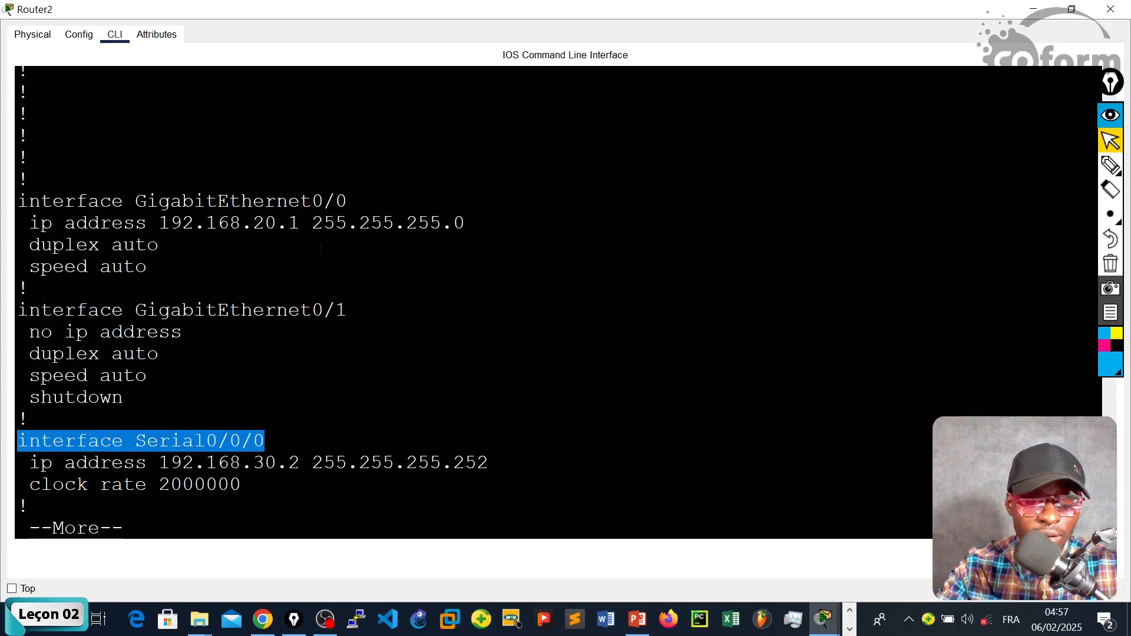
{"action": "left_click_drag", "start_coordinate": [216, 247], "coordinate": [76, 223]}
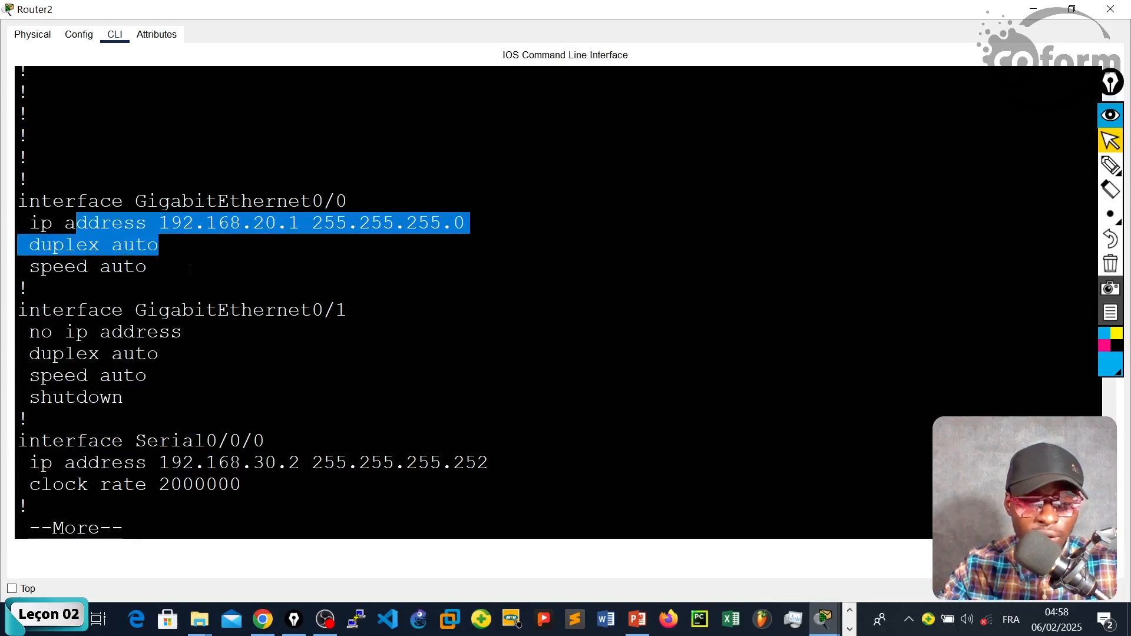
Quit the running configuration listing and close Router2's window.
{"action": "key", "text": "Return"}
{"action": "key", "text": "Return"}
{"action": "key", "text": "Return"}
{"action": "key", "text": "Return"}
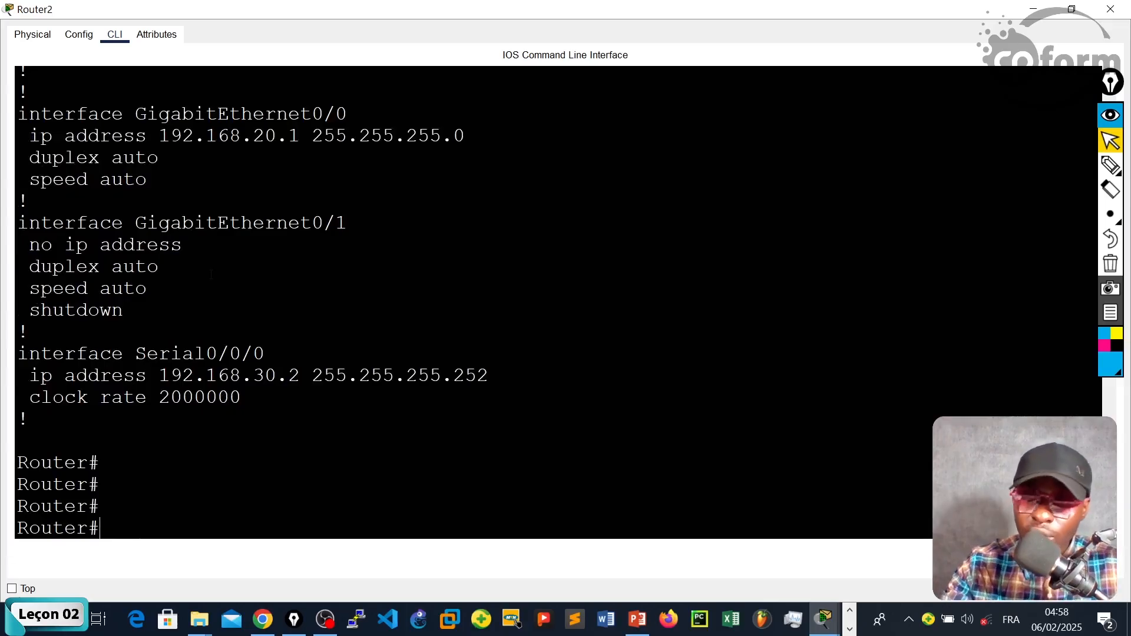
{"action": "left_click", "coordinate": [1110, 10]}
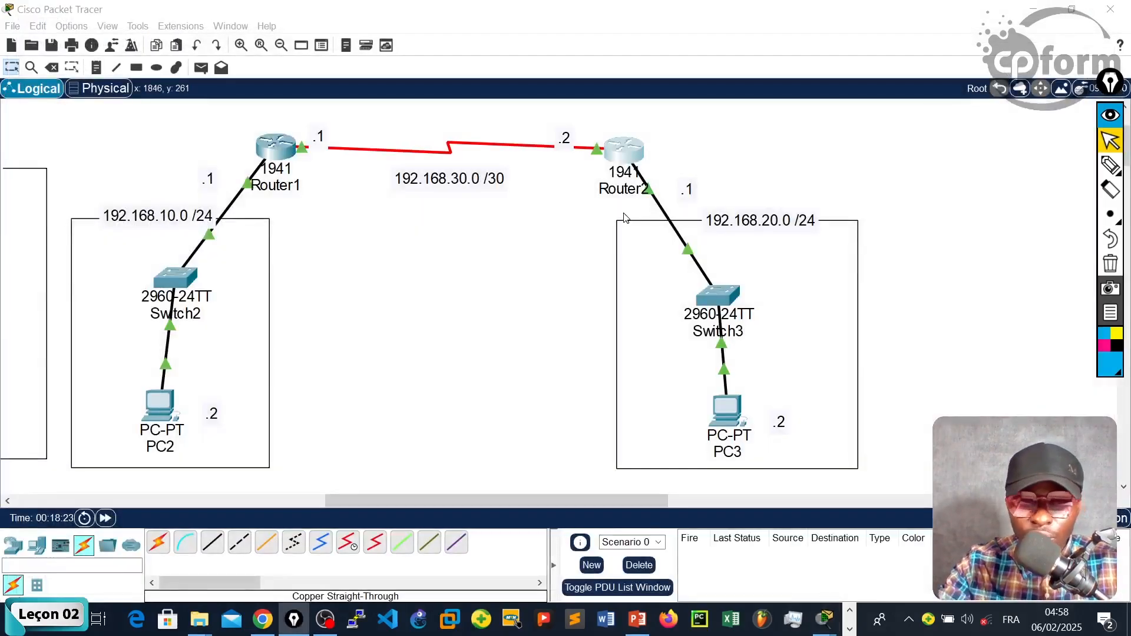
Open the IP Configuration application on PC2.
{"action": "left_click", "coordinate": [165, 410]}
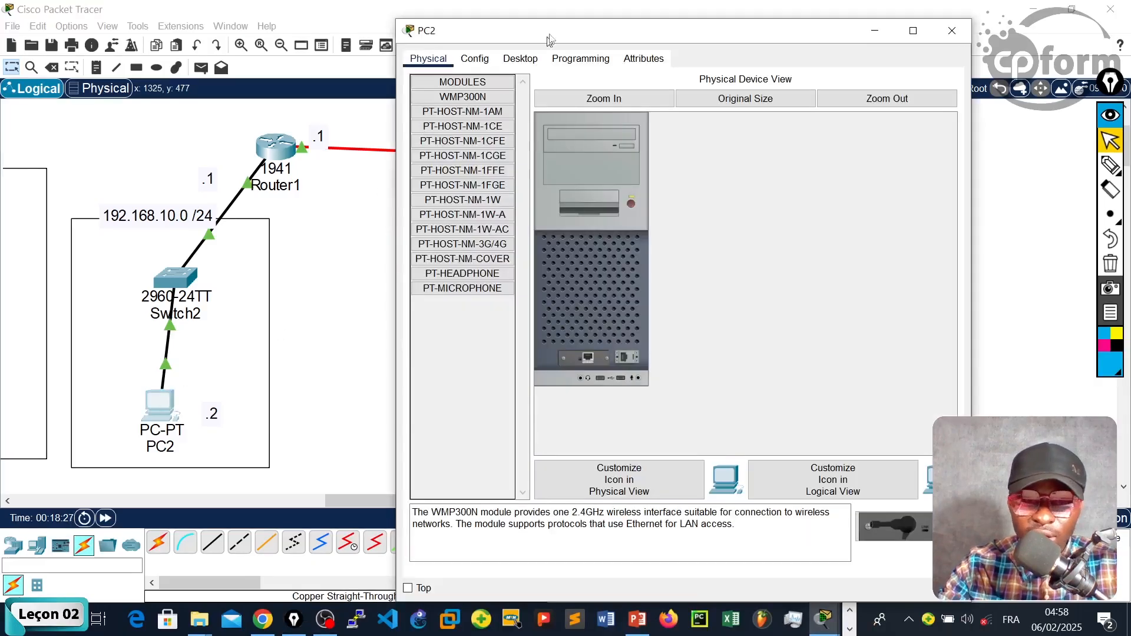
{"action": "left_click_drag", "start_coordinate": [549, 39], "coordinate": [446, 21]}
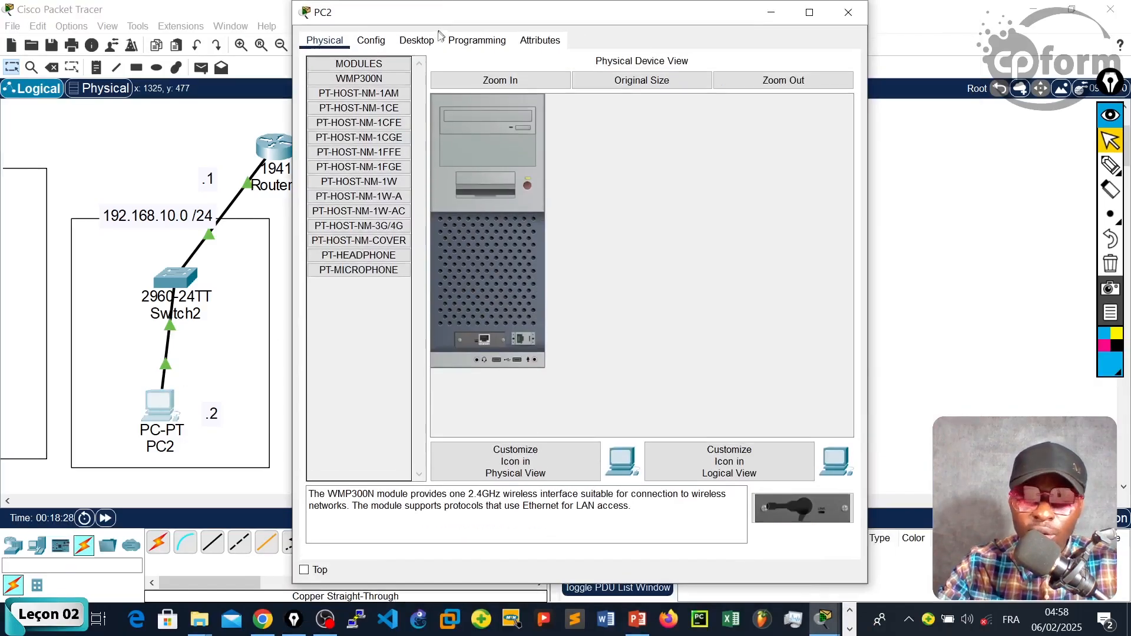
{"action": "left_click", "coordinate": [424, 41]}
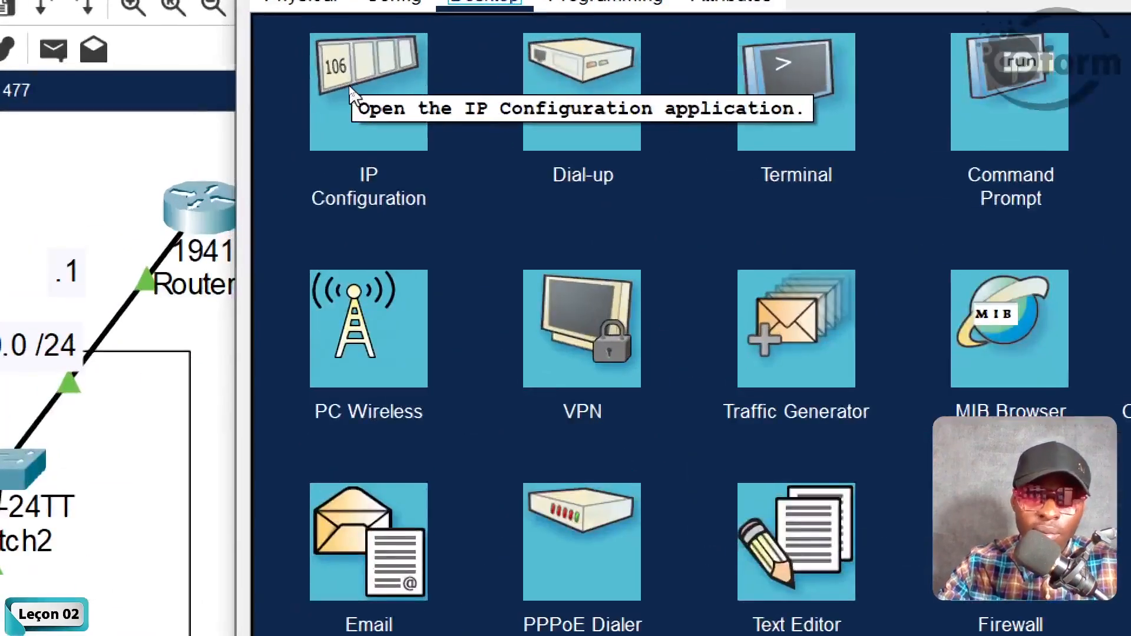
{"action": "left_click", "coordinate": [350, 90]}
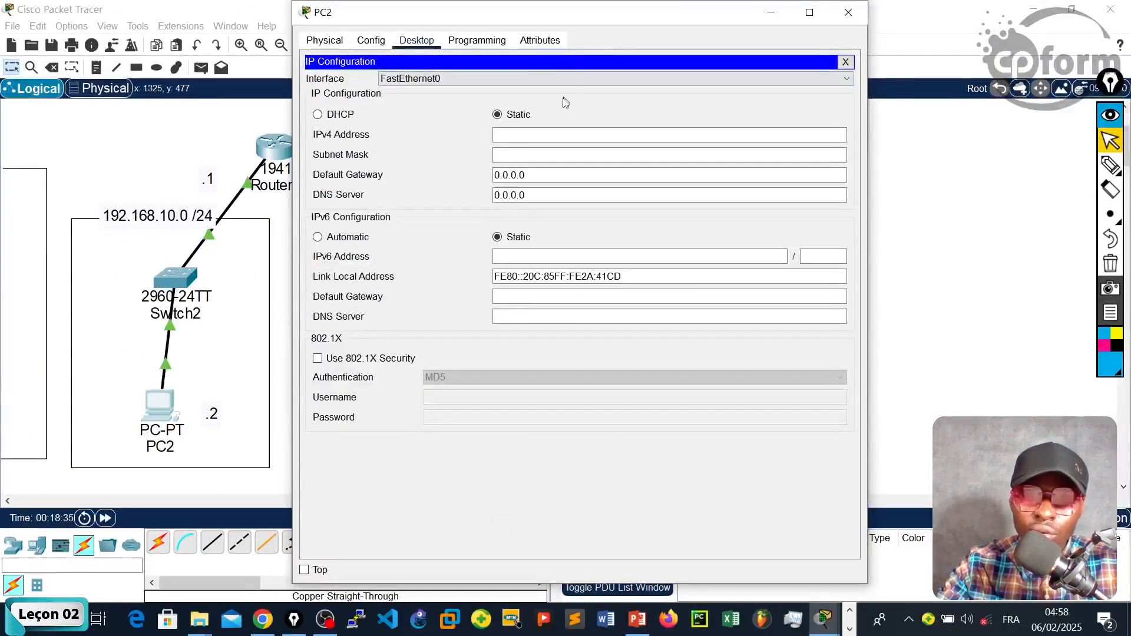
Set PC2's static IPv4 address to 192.168.10.2 with subnet mask 255.255.255.0.
{"action": "left_click", "coordinate": [539, 132]}
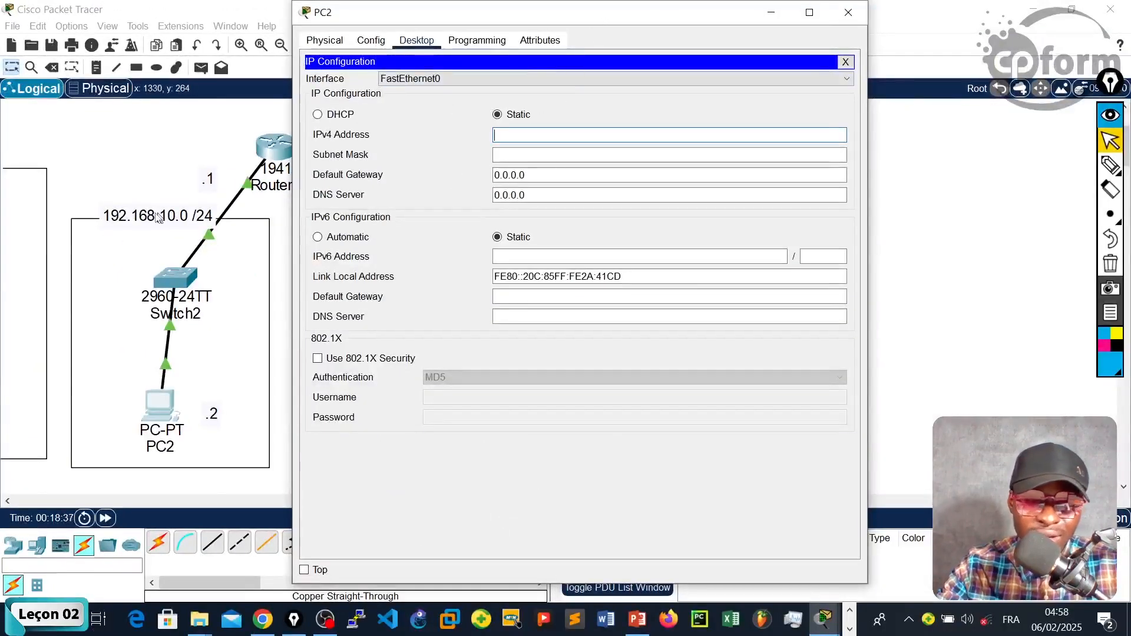
{"action": "left_click_drag", "start_coordinate": [505, 15], "coordinate": [439, 25]}
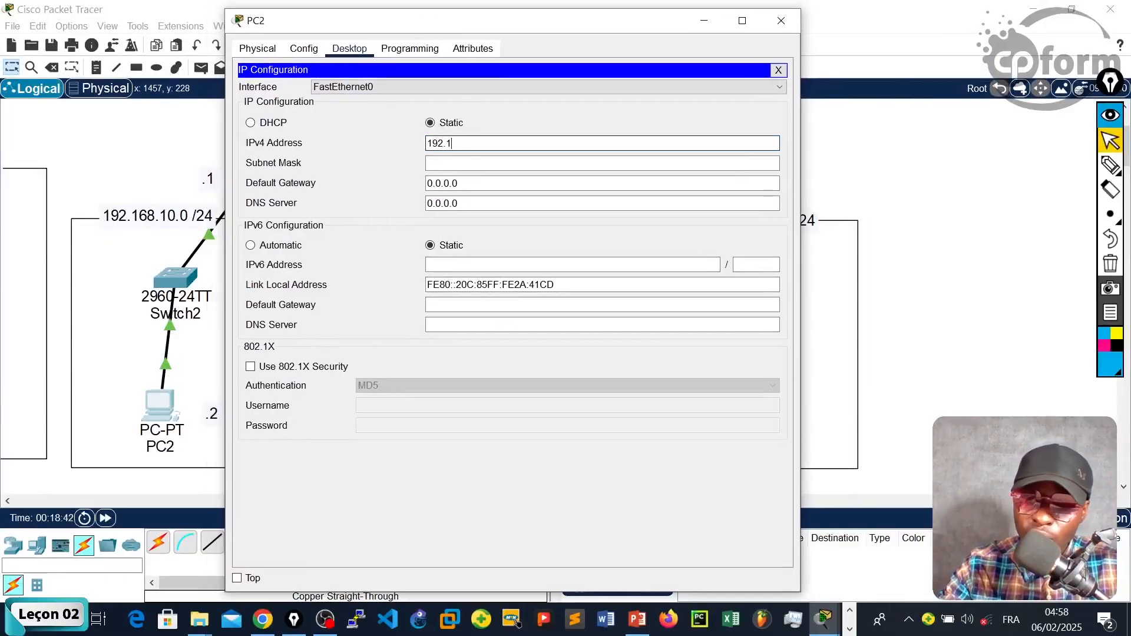
{"action": "type", "text": ".10."}
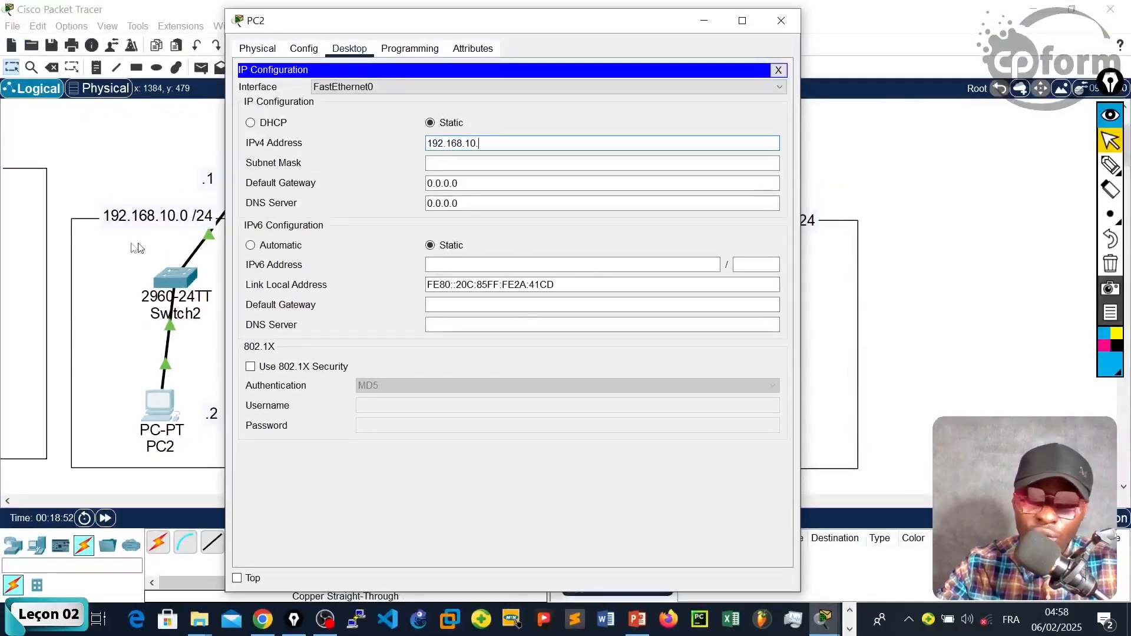
{"action": "type", "text": "2"}
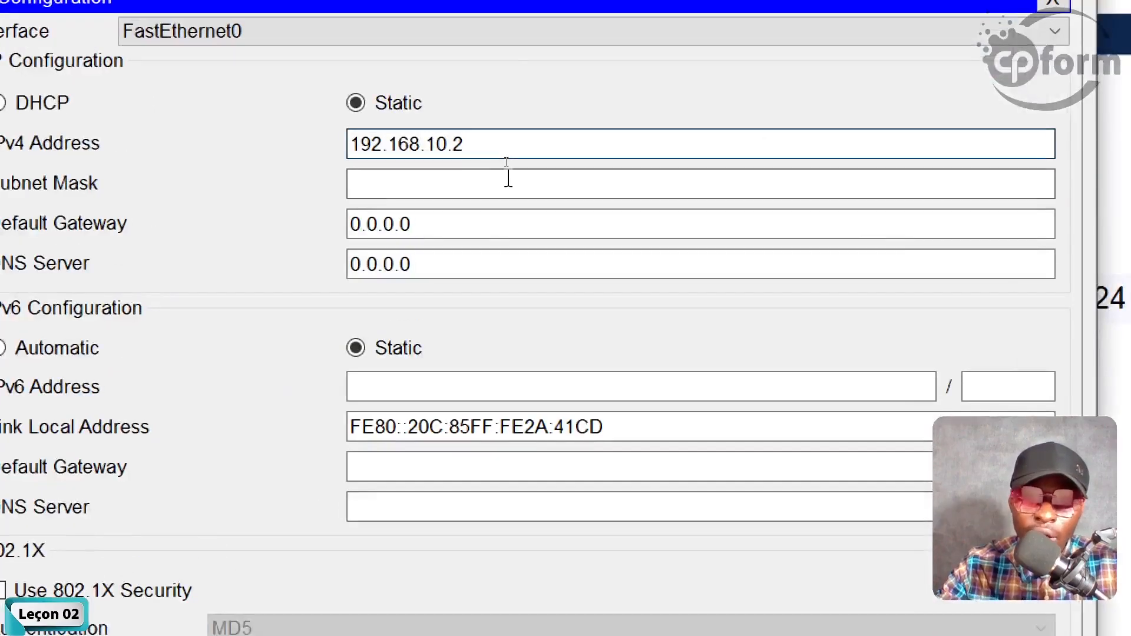
{"action": "left_click", "coordinate": [507, 165]}
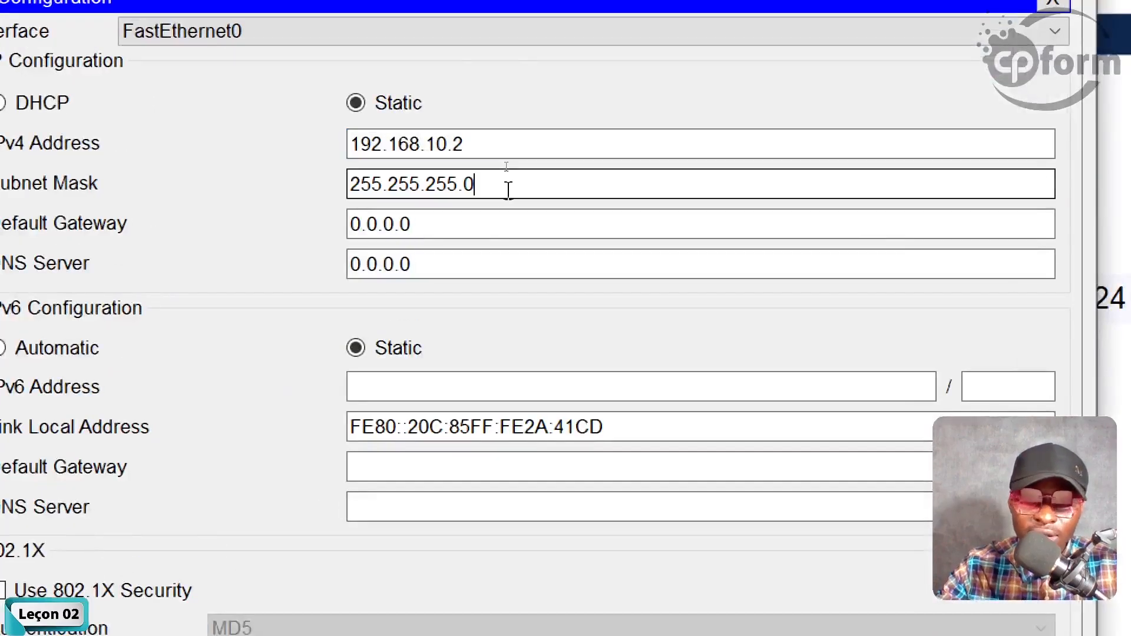
Set PC2's default gateway to 192.168.10.1 and close its configuration window.
{"action": "left_click_drag", "start_coordinate": [497, 223], "coordinate": [252, 221]}
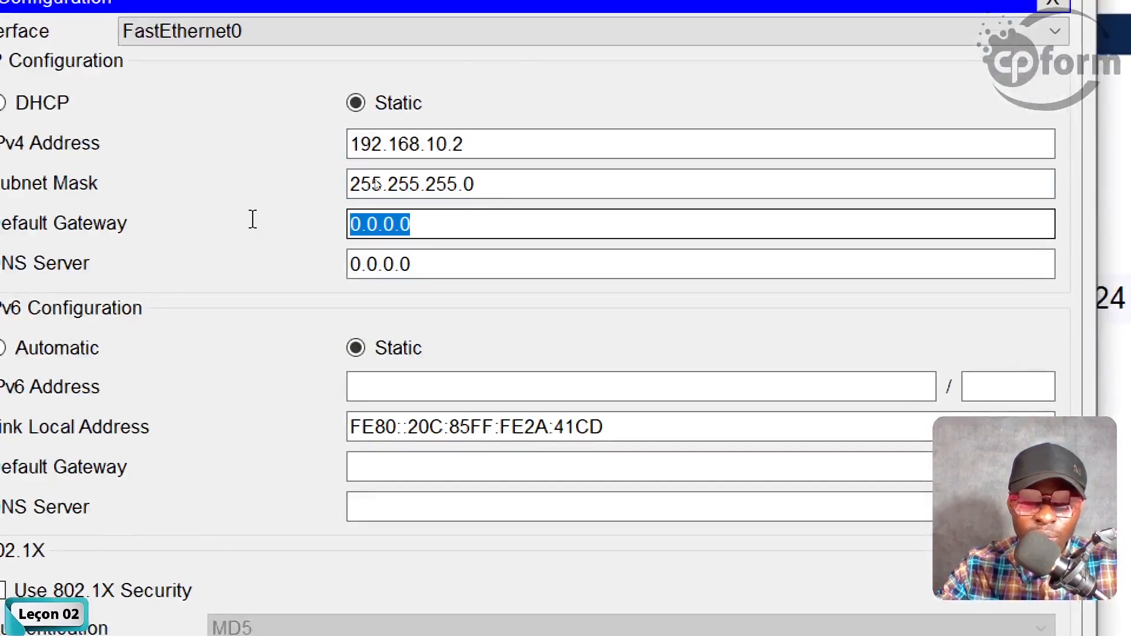
{"action": "key", "text": "BackSpace"}
{"action": "type", "text": "192."}
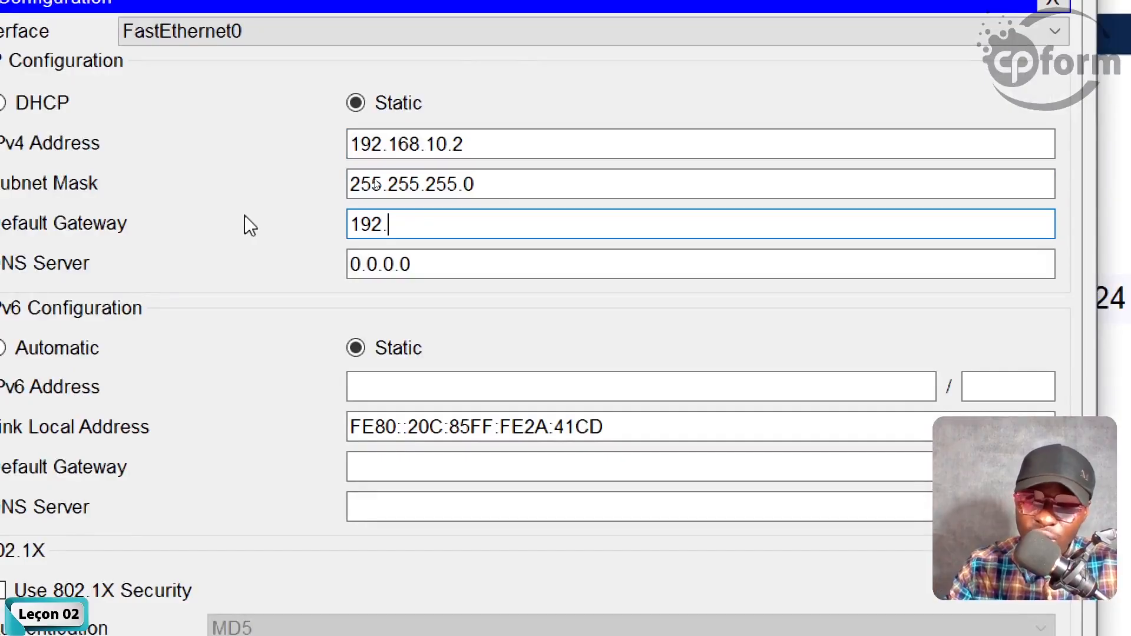
{"action": "type", "text": "168.10"}
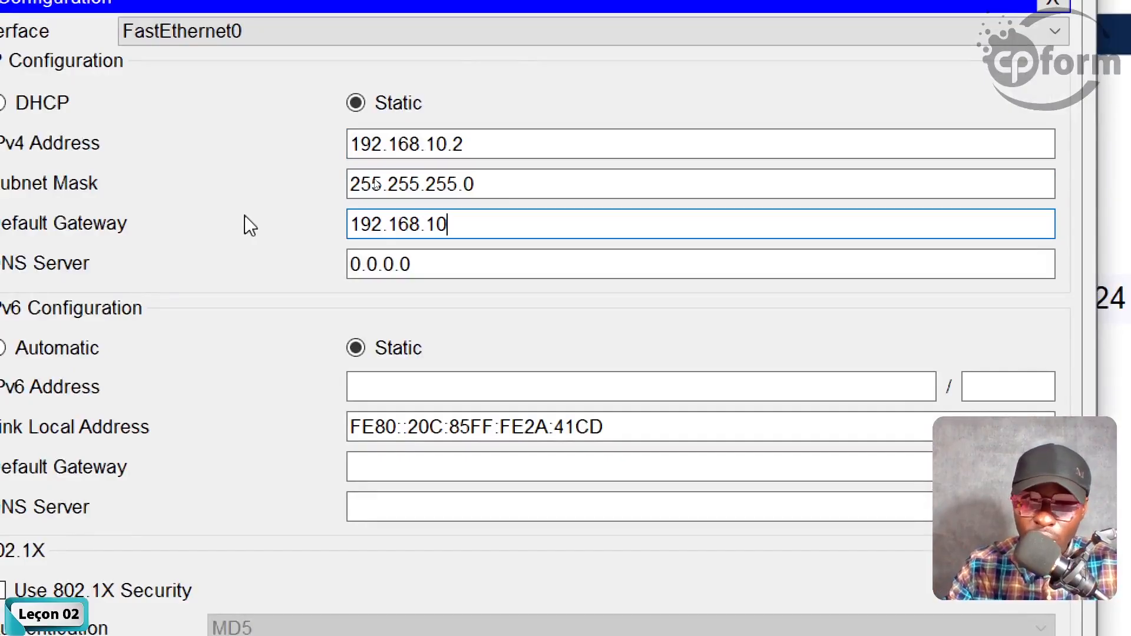
{"action": "type", "text": ".1"}
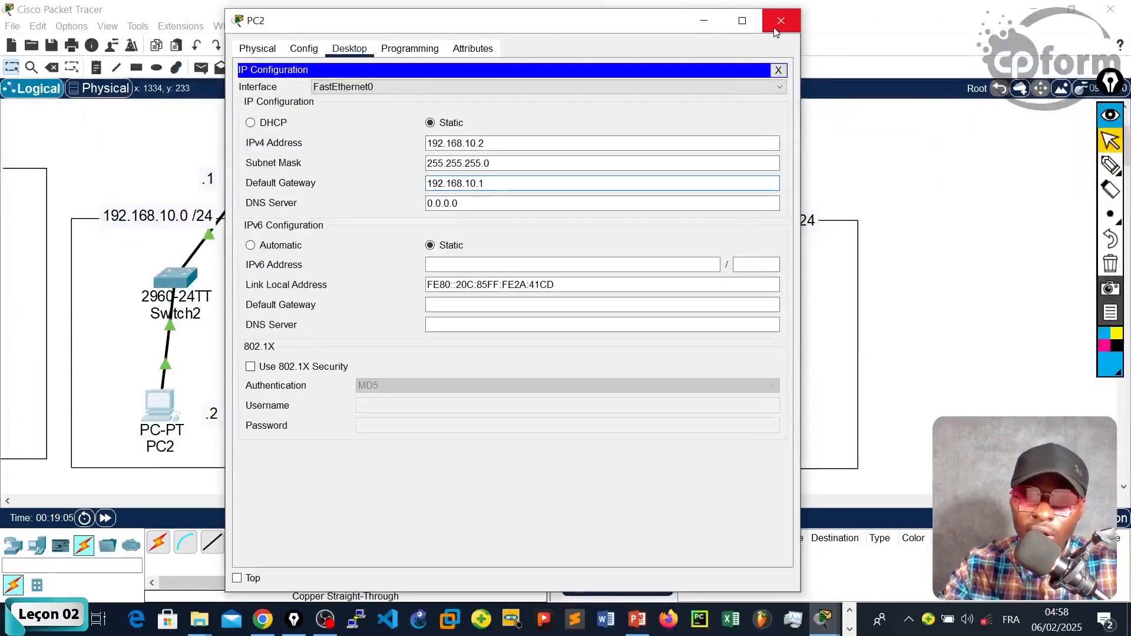
{"action": "left_click", "coordinate": [778, 25]}
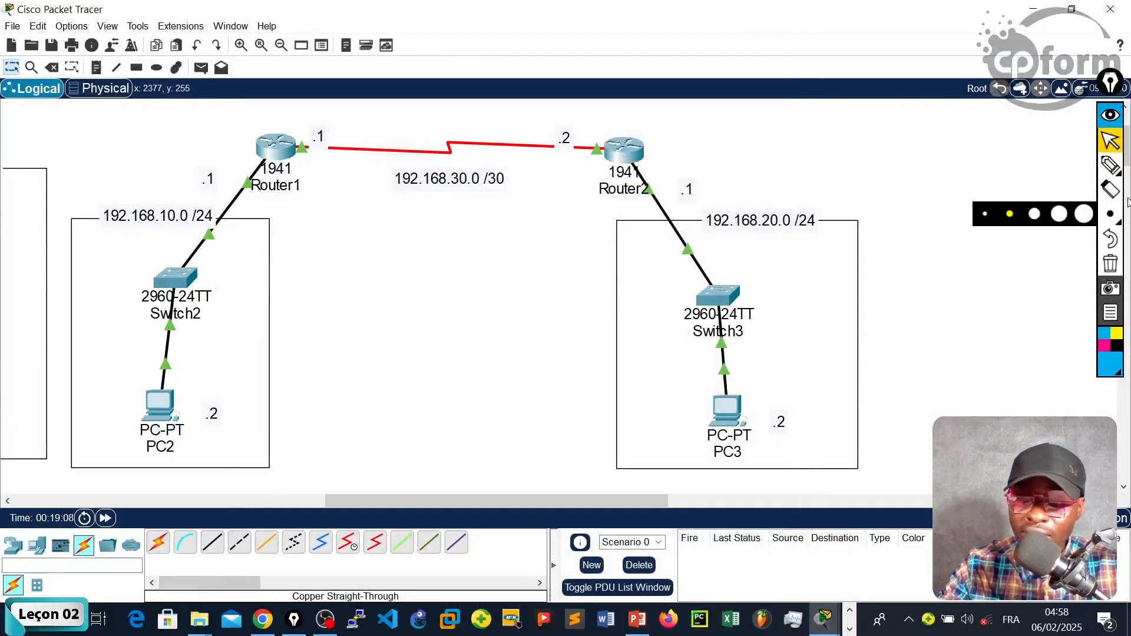
Circle the .1 interface label beside Router1 with the pen, and clear the annotation.
{"action": "left_click", "coordinate": [1104, 172]}
{"action": "mouse_move", "coordinate": [277, 167]}
{"action": "left_mouse_down"}
{"action": "mouse_move", "coordinate": [219, 213]}
{"action": "mouse_move", "coordinate": [287, 189]}
{"action": "left_mouse_up"}
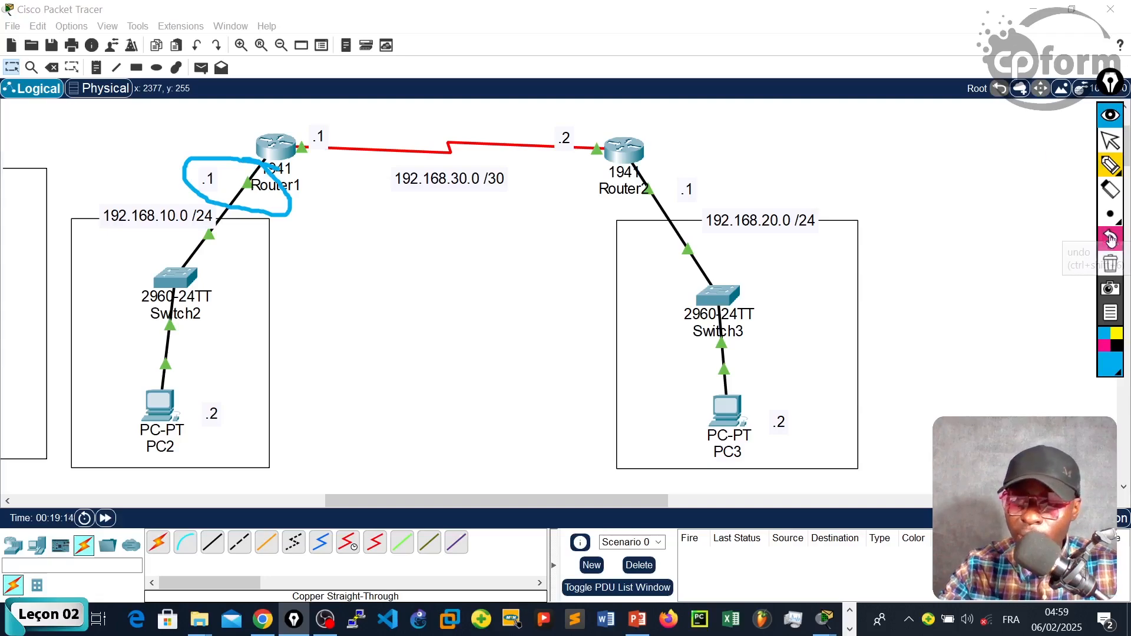
{"action": "left_click", "coordinate": [1110, 263]}
{"action": "left_click", "coordinate": [1112, 142]}
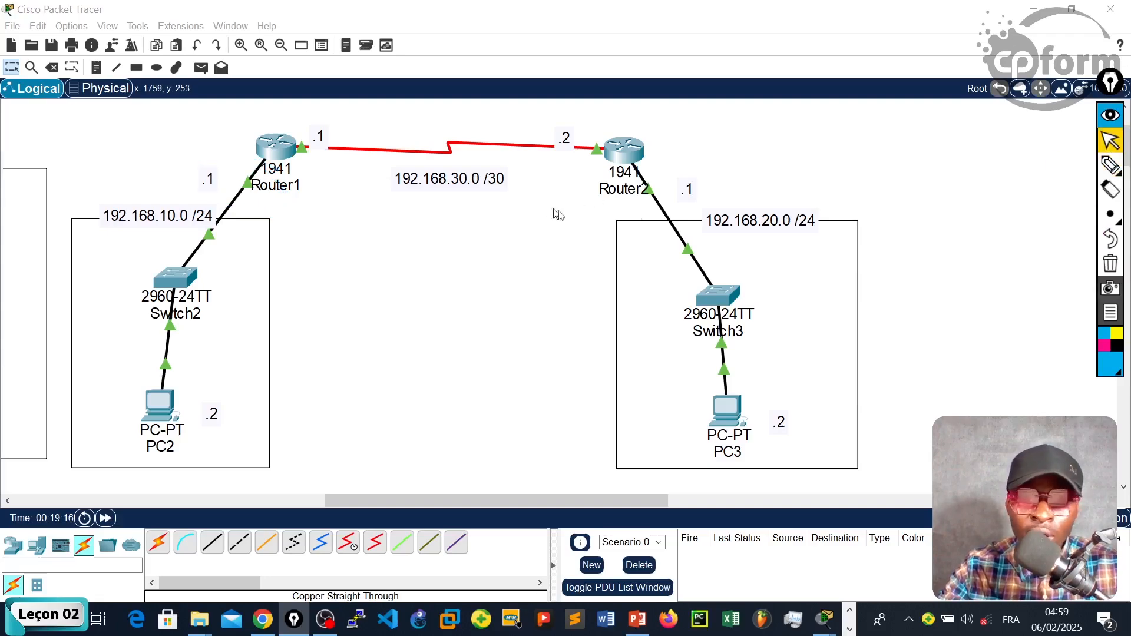
Open the IP configuration of PC3, keeping its window clear of the 192.168.20.0 /24 network.
{"action": "left_click", "coordinate": [735, 414]}
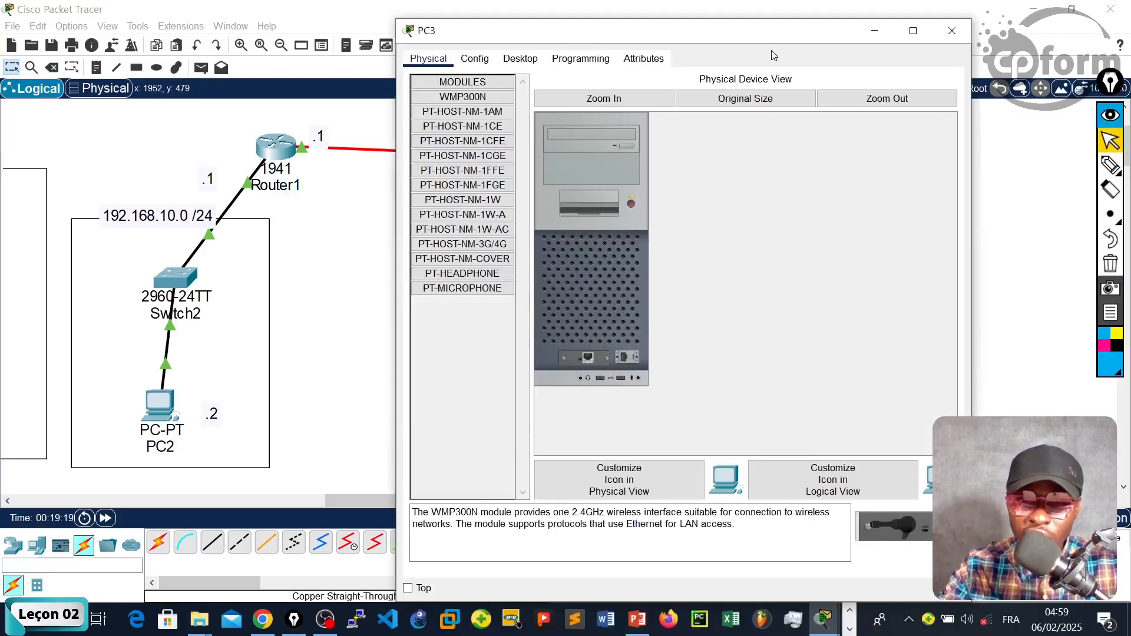
{"action": "left_click_drag", "start_coordinate": [790, 125], "coordinate": [441, 37]}
{"action": "left_click", "coordinate": [167, 61]}
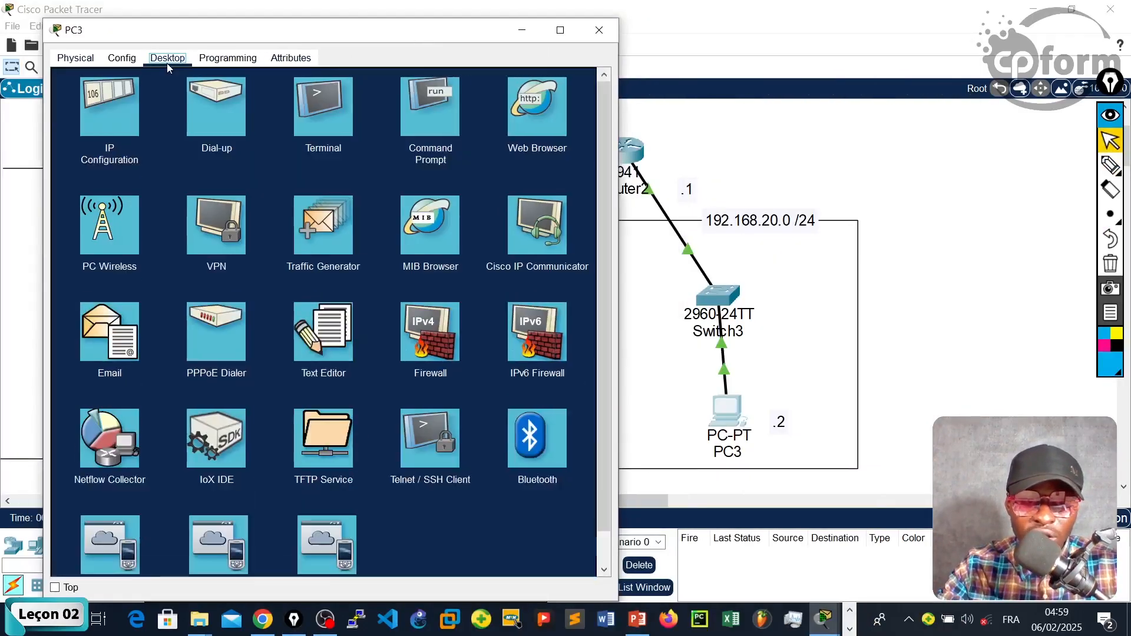
{"action": "left_click", "coordinate": [109, 108]}
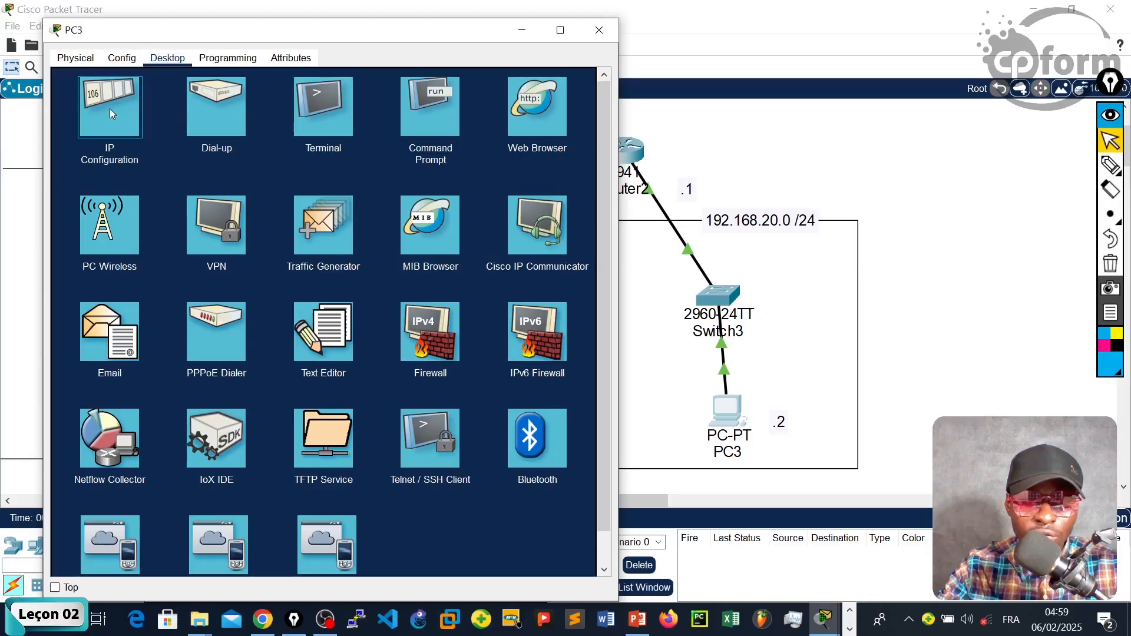
{"action": "left_click", "coordinate": [294, 152]}
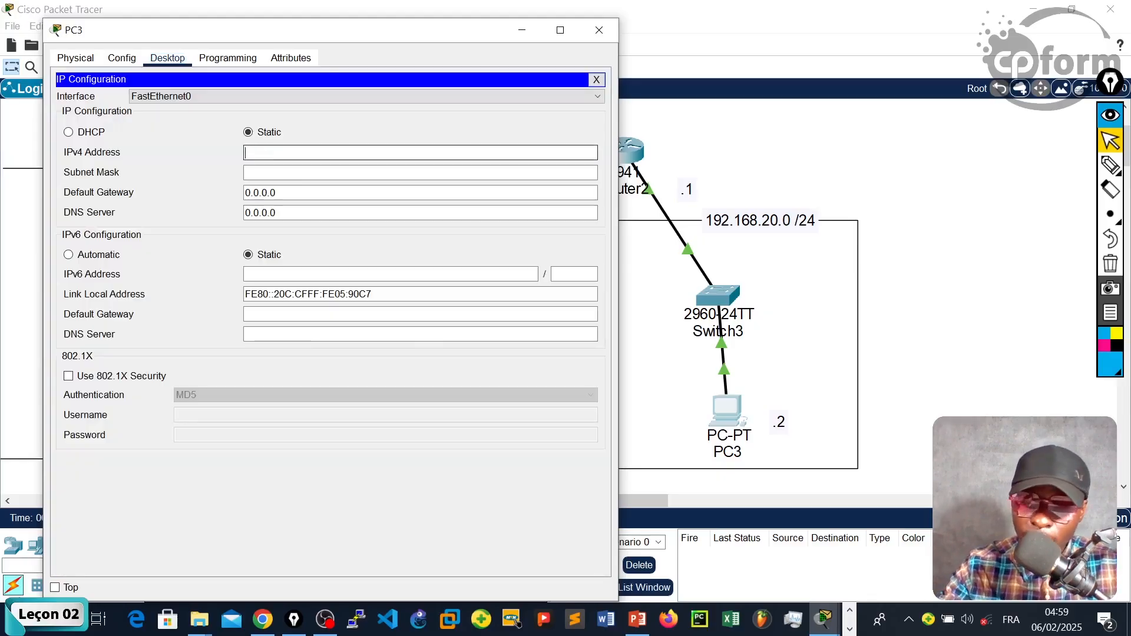
{"action": "type", "text": "19"}
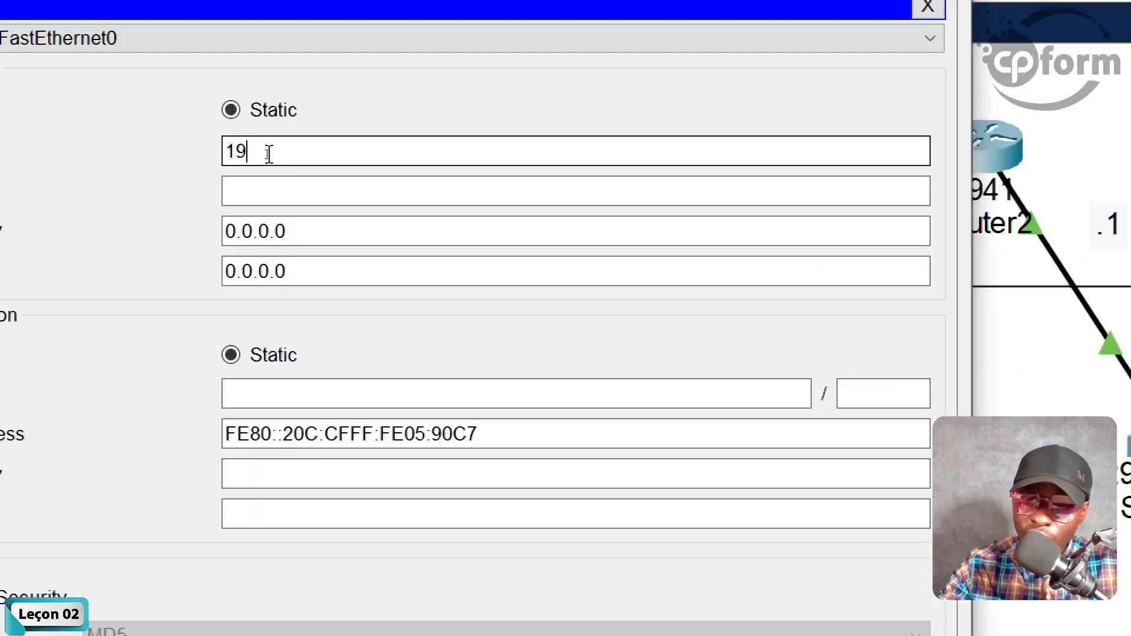
{"action": "type", "text": "2.168."}
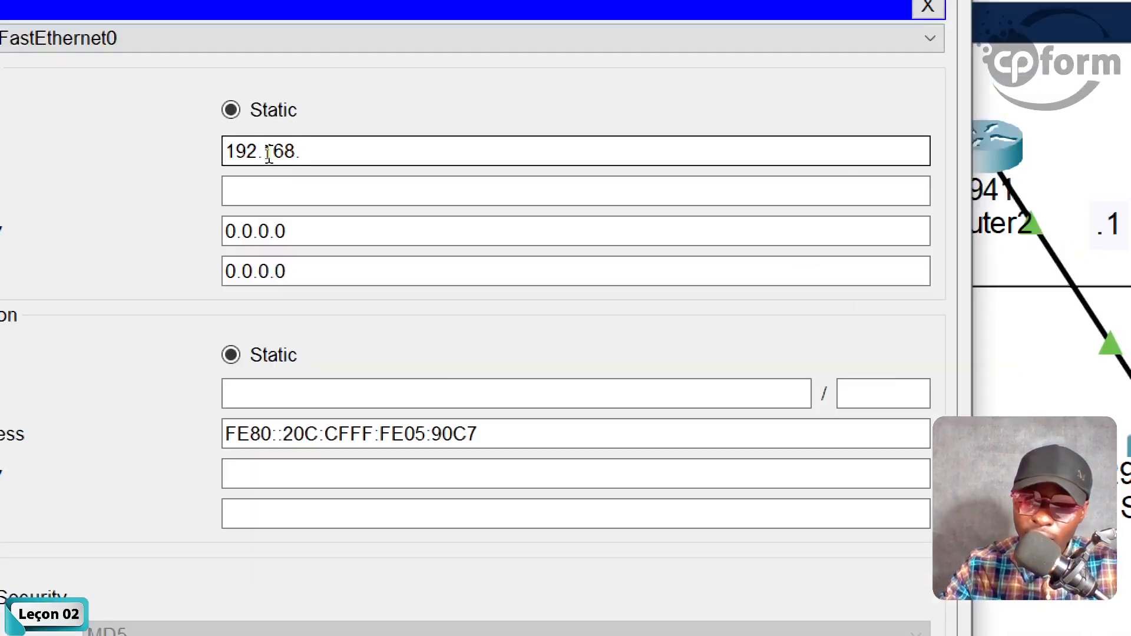
{"action": "type", "text": "20."}
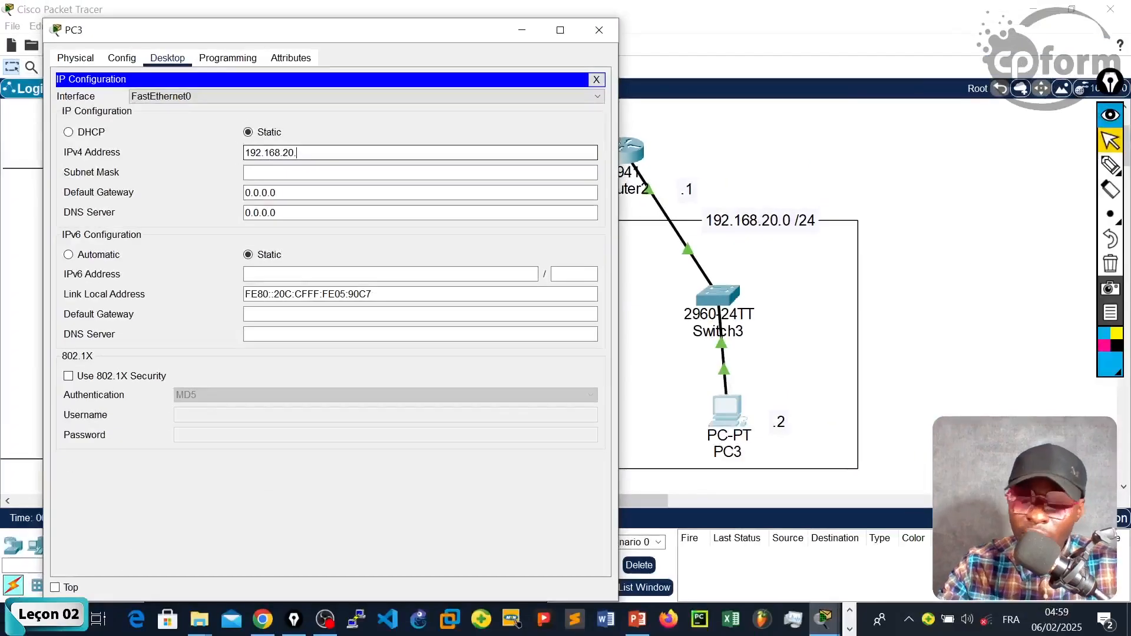
Circle the 192.168.20.0 /24 network around Switch3 and PC3 with the pen, and dismiss the address error.
{"action": "left_click", "coordinate": [1107, 213]}
{"action": "left_click", "coordinate": [1110, 165]}
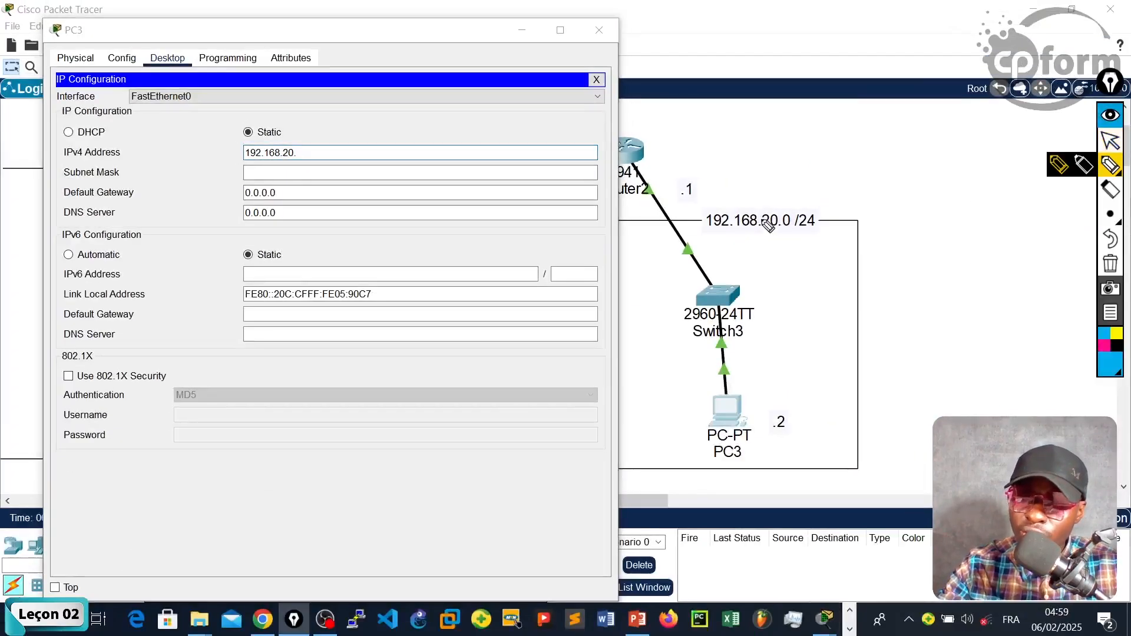
{"action": "mouse_move", "coordinate": [804, 191]}
{"action": "left_mouse_down"}
{"action": "mouse_move", "coordinate": [683, 212]}
{"action": "mouse_move", "coordinate": [679, 419]}
{"action": "left_mouse_up"}
{"action": "left_click_drag", "start_coordinate": [804, 468], "coordinate": [816, 189]}
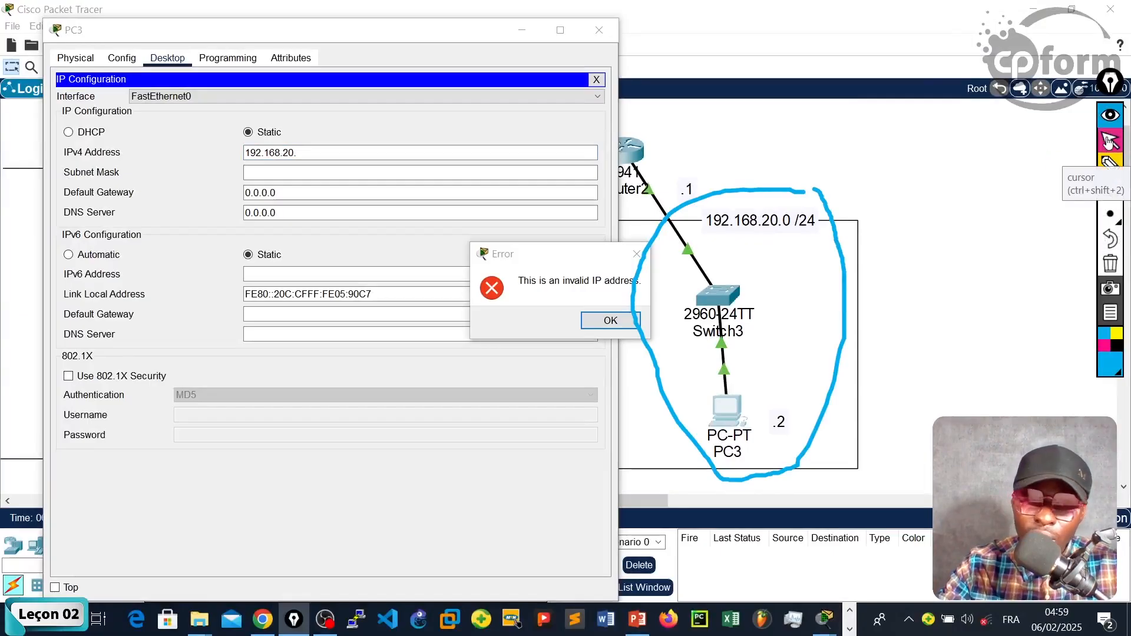
{"action": "left_click", "coordinate": [1108, 141]}
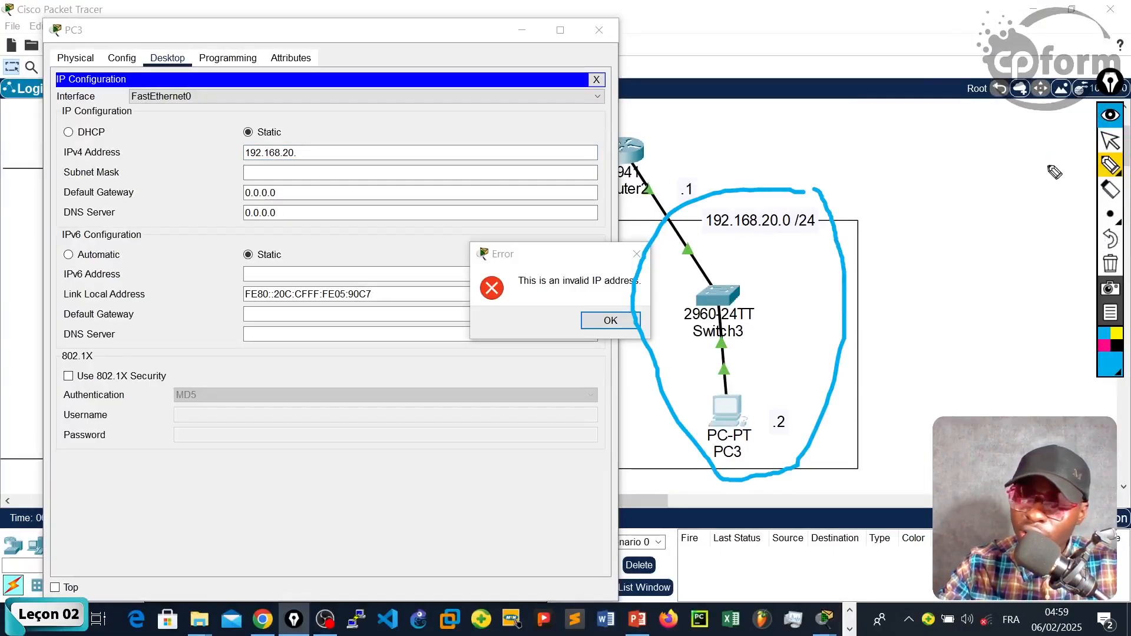
{"action": "left_click", "coordinate": [610, 320]}
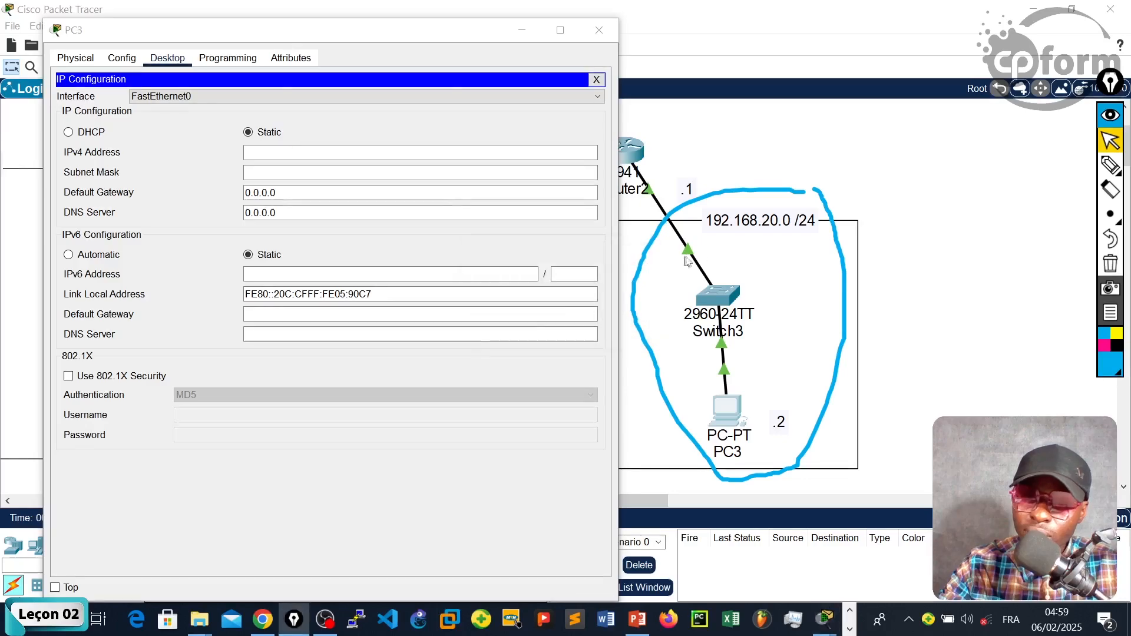
Set PC3's static IPv4 address to 192.168.20.2 with subnet mask 255.255.255.0.
{"action": "left_click", "coordinate": [324, 152]}
{"action": "type", "text": "192.16"}
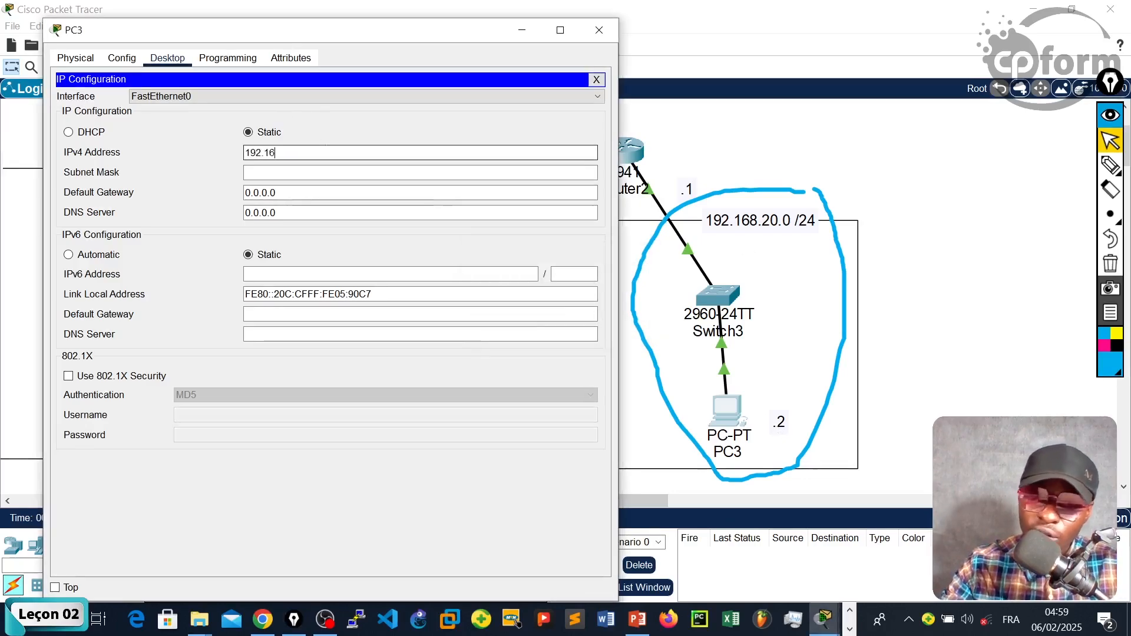
{"action": "type", "text": "8.20.2"}
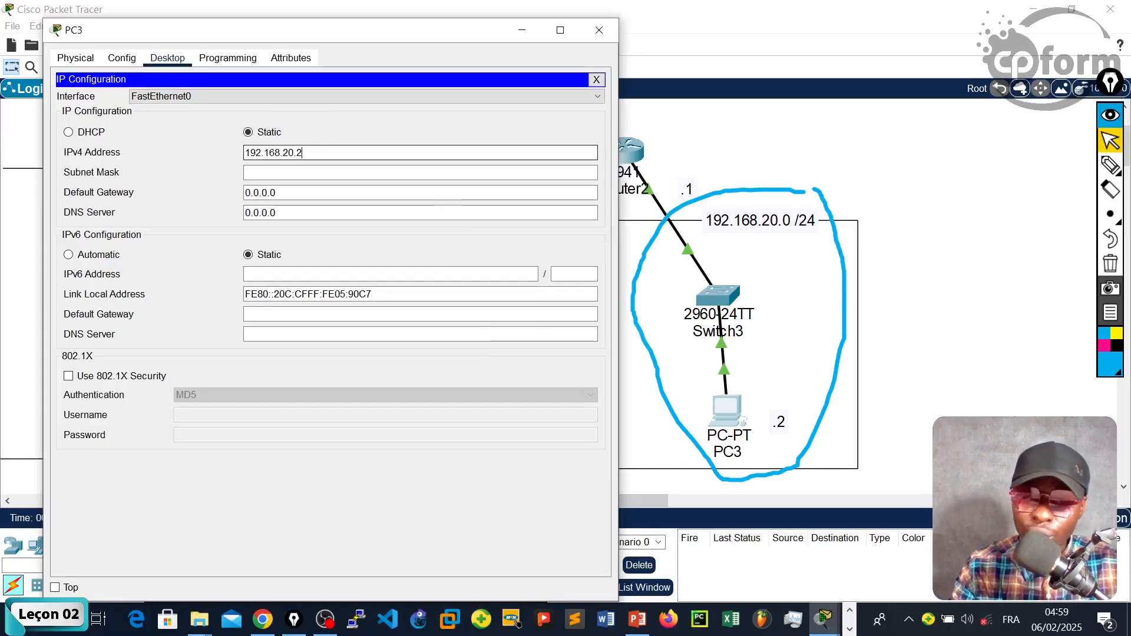
{"action": "key", "text": "Tab"}
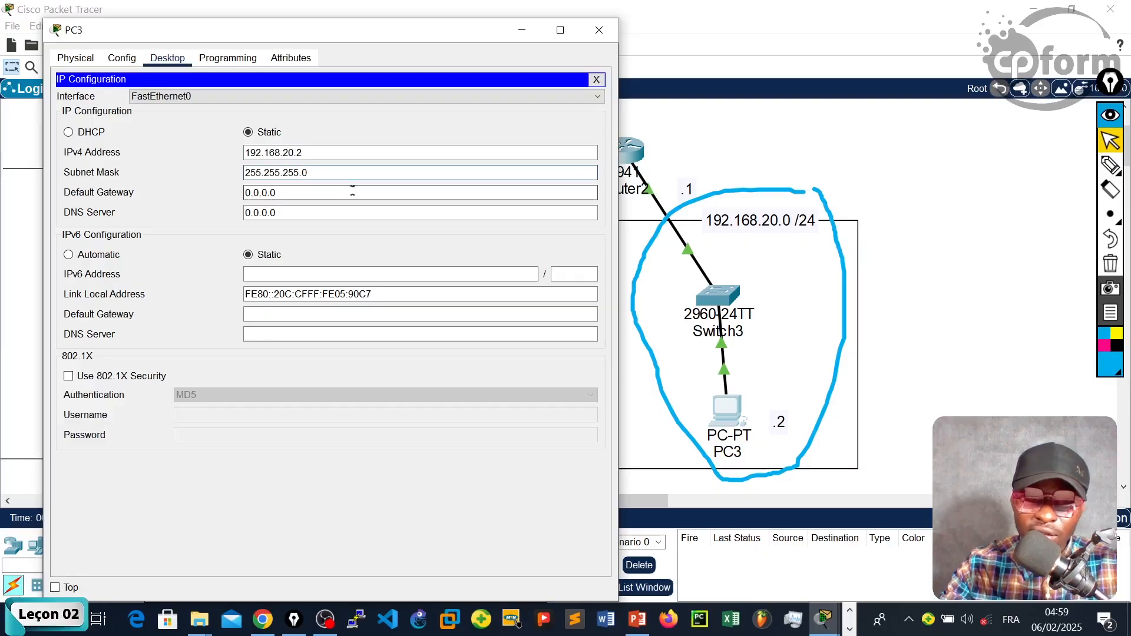
Set PC3's IPv4 default gateway to 192.168.20.1.
{"action": "key", "text": "Tab"}
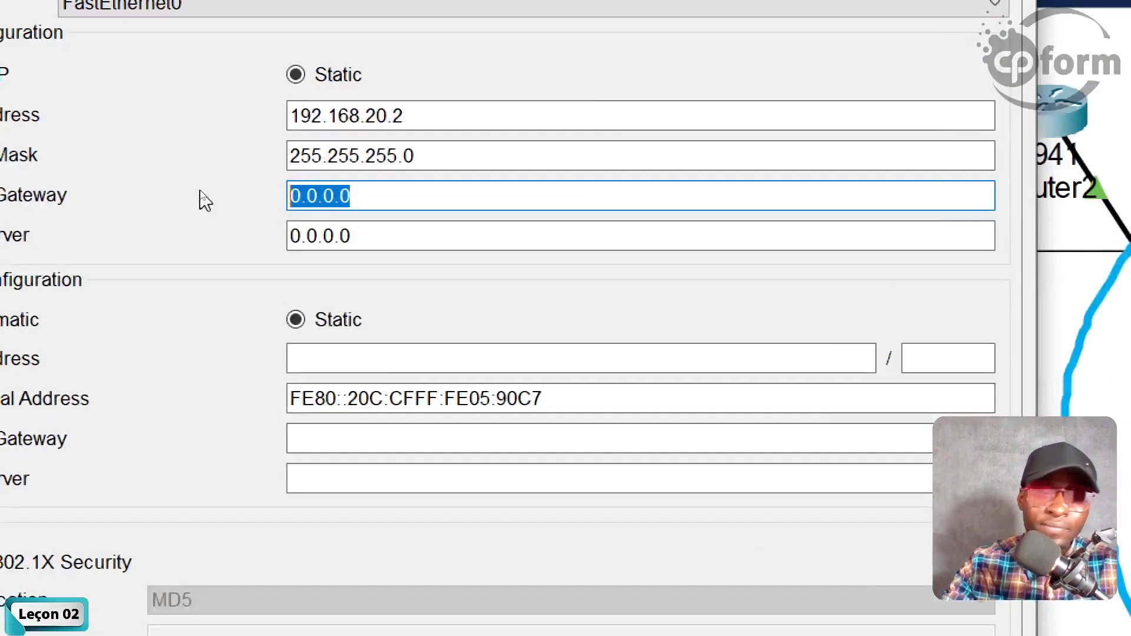
{"action": "key", "text": "BackSpace"}
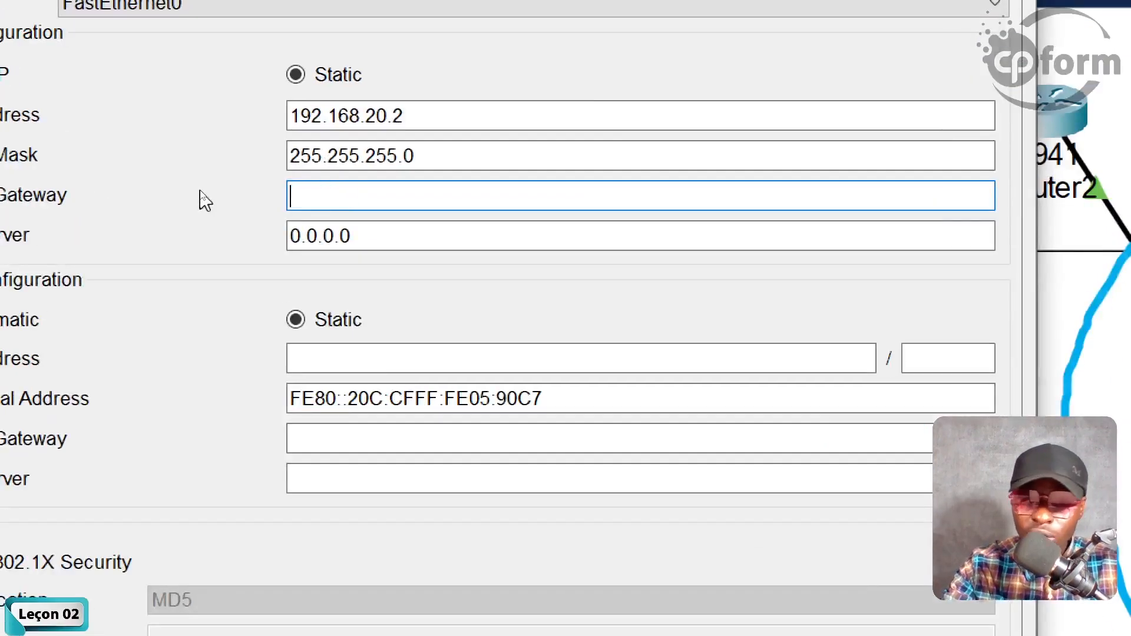
{"action": "type", "text": "192.16"}
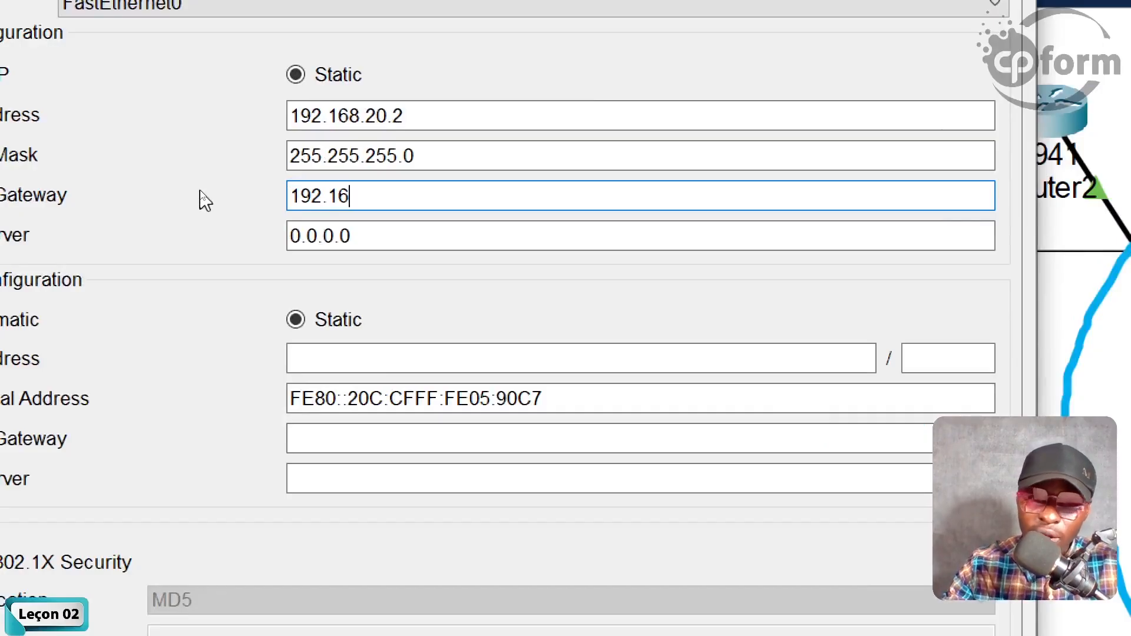
{"action": "type", "text": "8."}
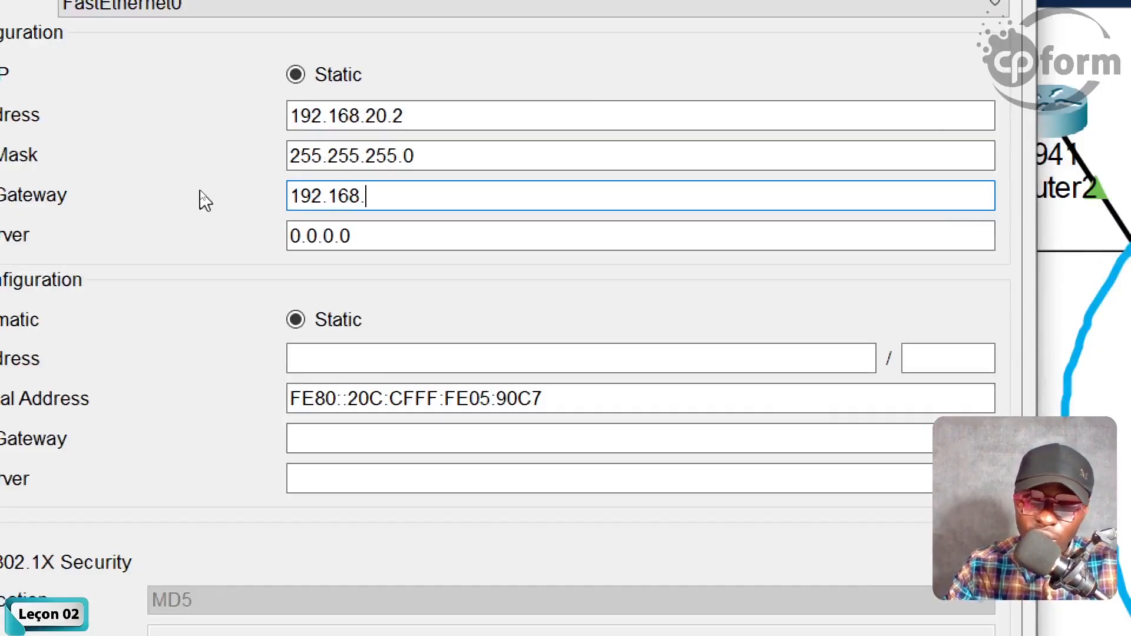
{"action": "type", "text": "20.1"}
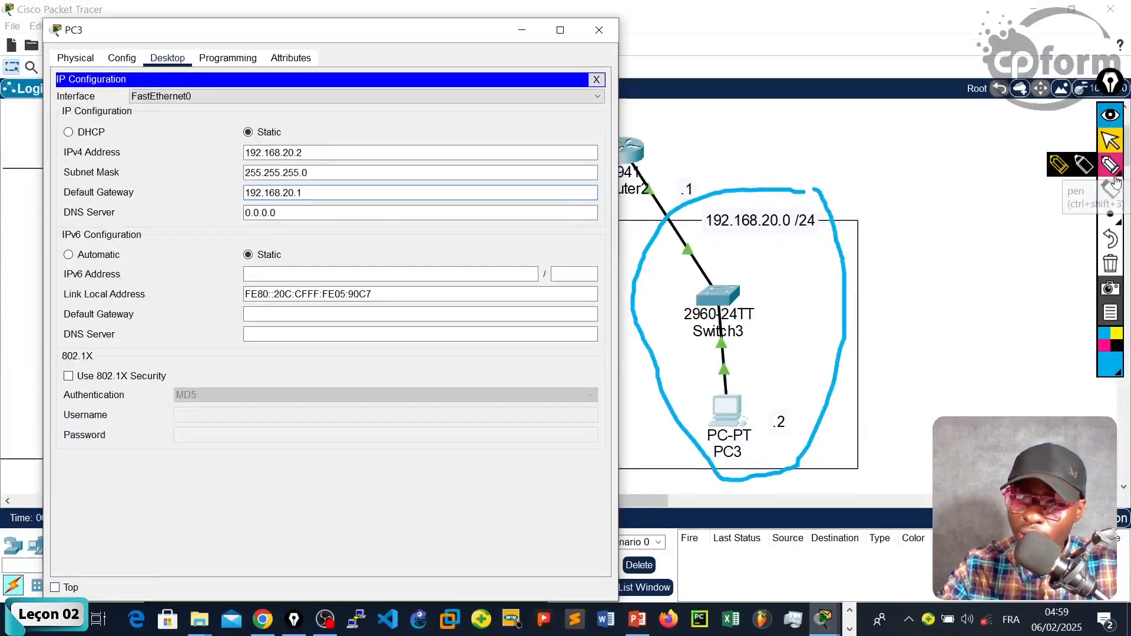
Clear the old annotation, circle Router2's .1 label and the 192.168.20.0 network label, and underline PC3's default gateway with the pen.
{"action": "left_click", "coordinate": [1110, 264]}
{"action": "left_click", "coordinate": [1110, 166]}
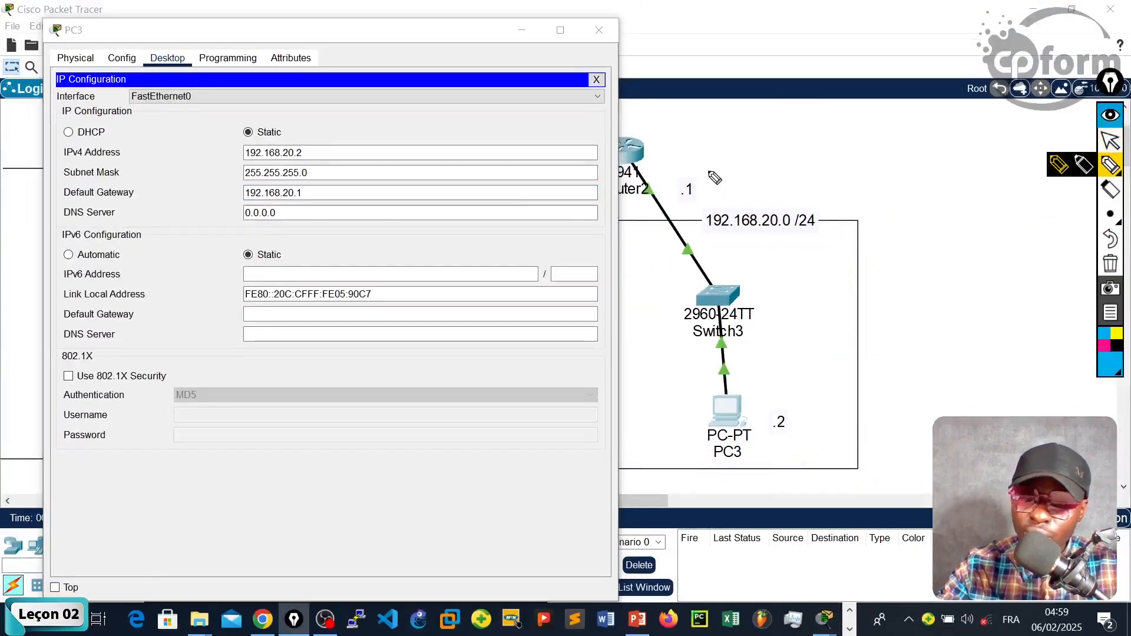
{"action": "mouse_move", "coordinate": [709, 171]}
{"action": "left_mouse_down"}
{"action": "mouse_move", "coordinate": [631, 212]}
{"action": "mouse_move", "coordinate": [795, 246]}
{"action": "mouse_move", "coordinate": [715, 179]}
{"action": "mouse_move", "coordinate": [710, 194]}
{"action": "mouse_move", "coordinate": [675, 182]}
{"action": "left_mouse_up"}
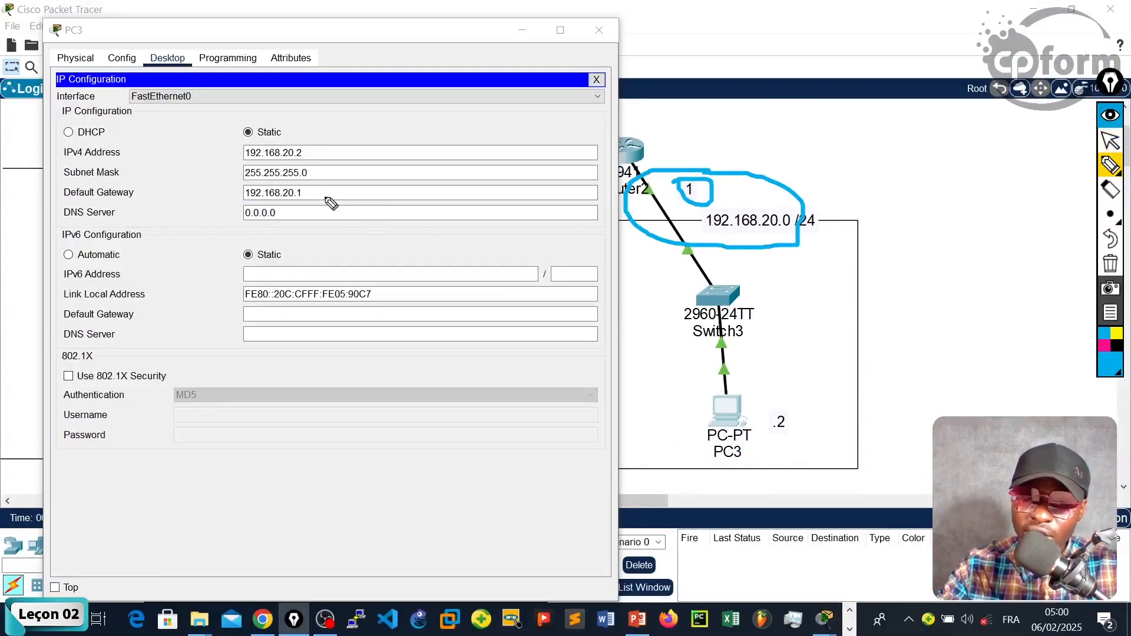
{"action": "left_click_drag", "start_coordinate": [325, 196], "coordinate": [228, 200]}
{"action": "key", "text": "super"}
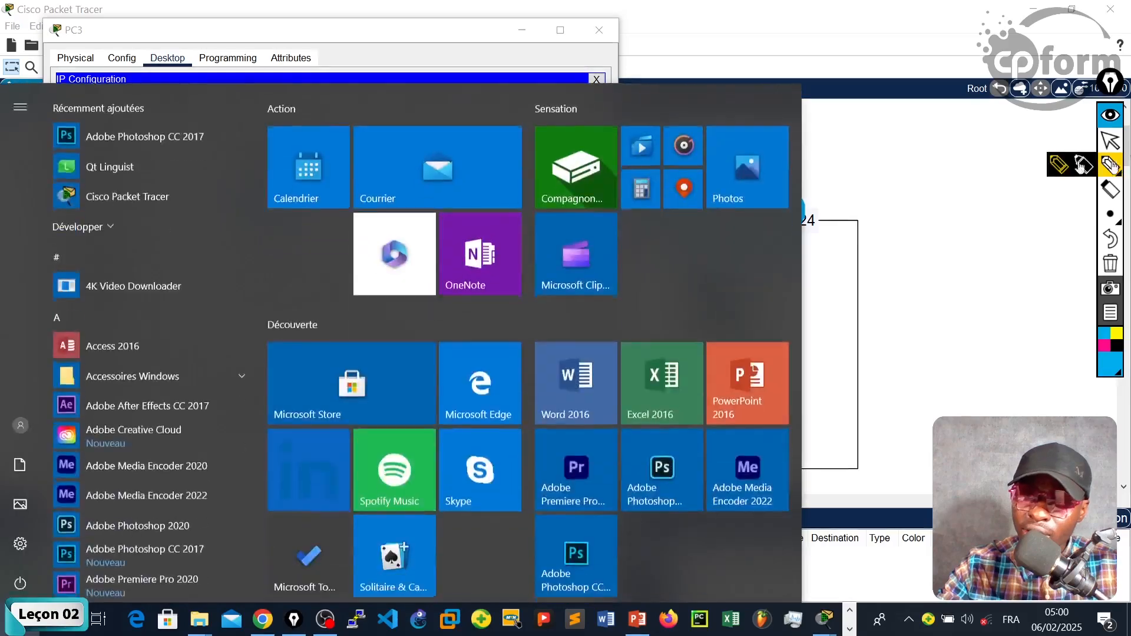
{"action": "key", "text": "super"}
{"action": "left_click", "coordinate": [1110, 141]}
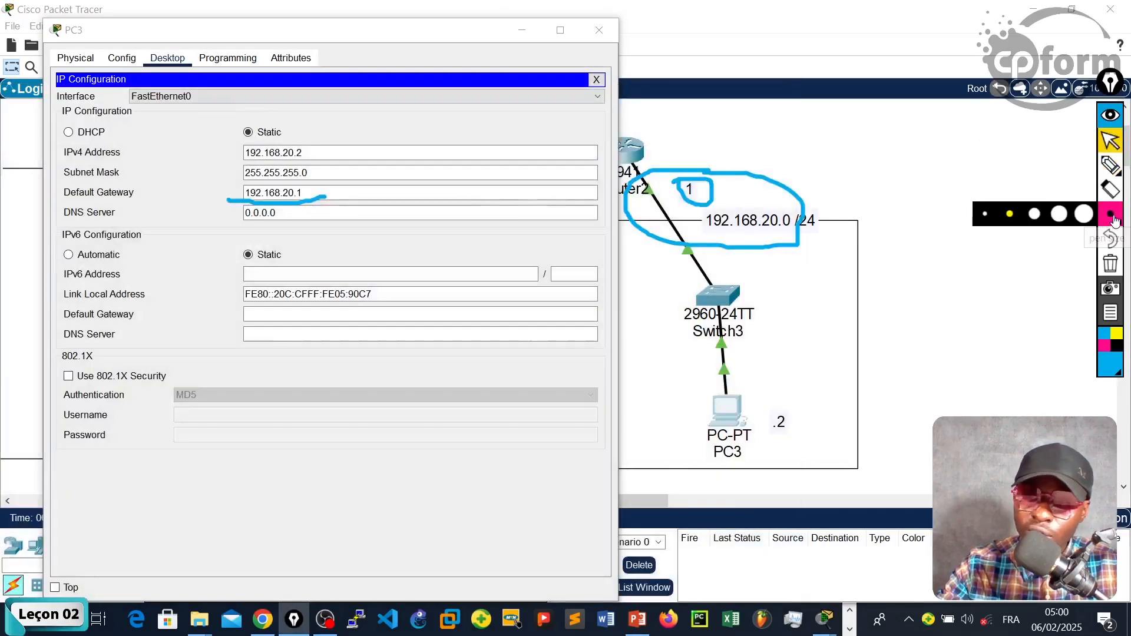
Clear the pen annotations and switch from PC3's configuration window to PC2's desktop applications.
{"action": "left_click", "coordinate": [1110, 263]}
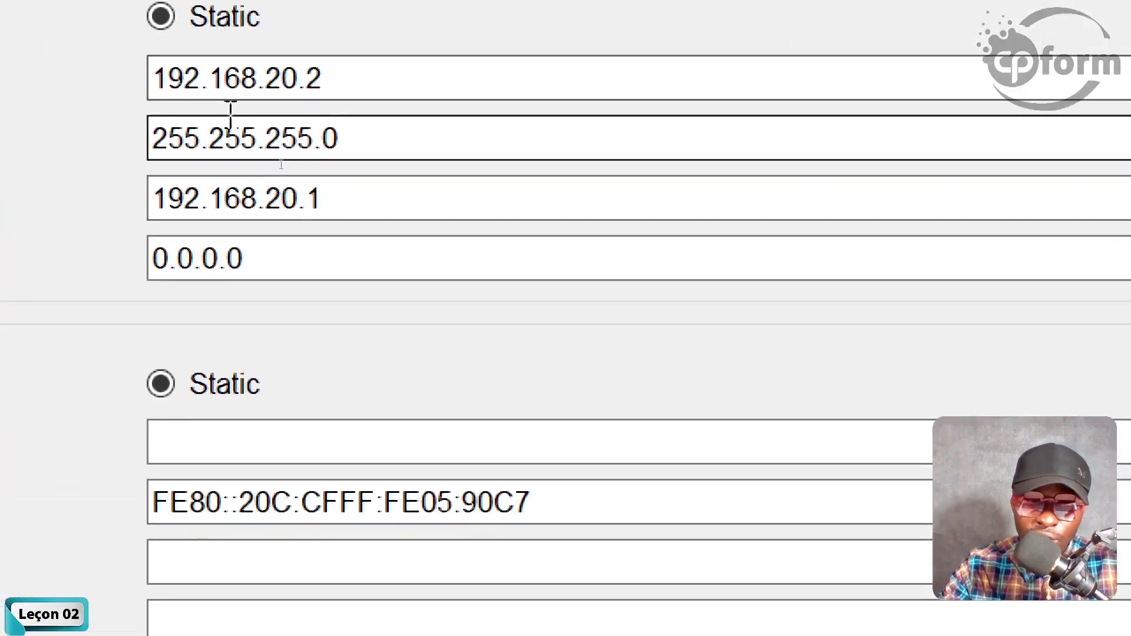
{"action": "left_click", "coordinate": [295, 211]}
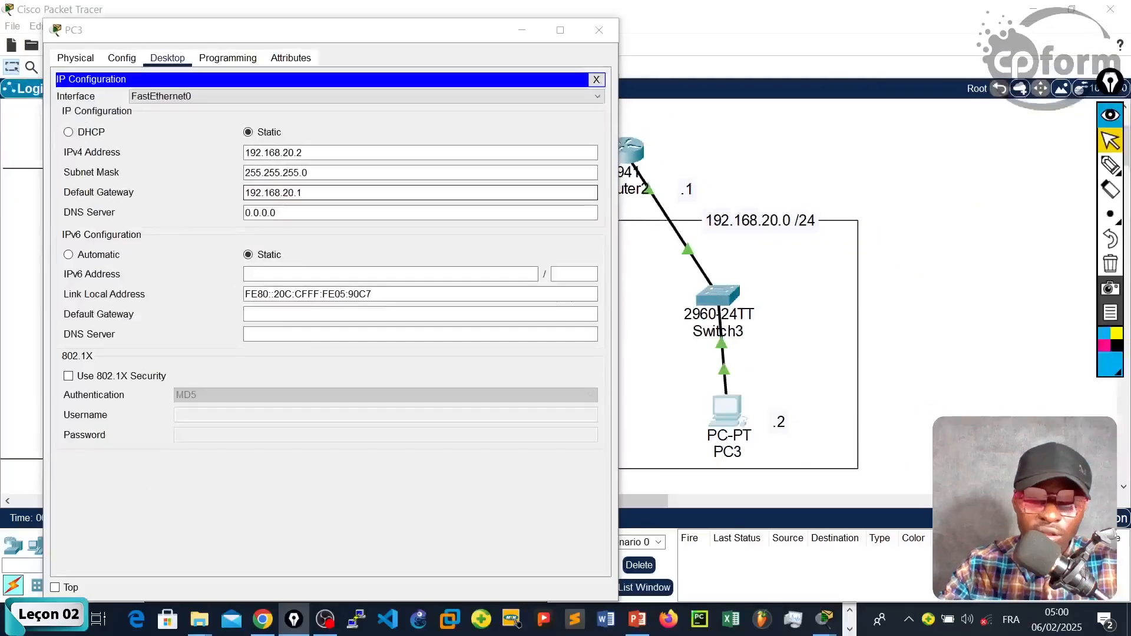
{"action": "left_click", "coordinate": [591, 30]}
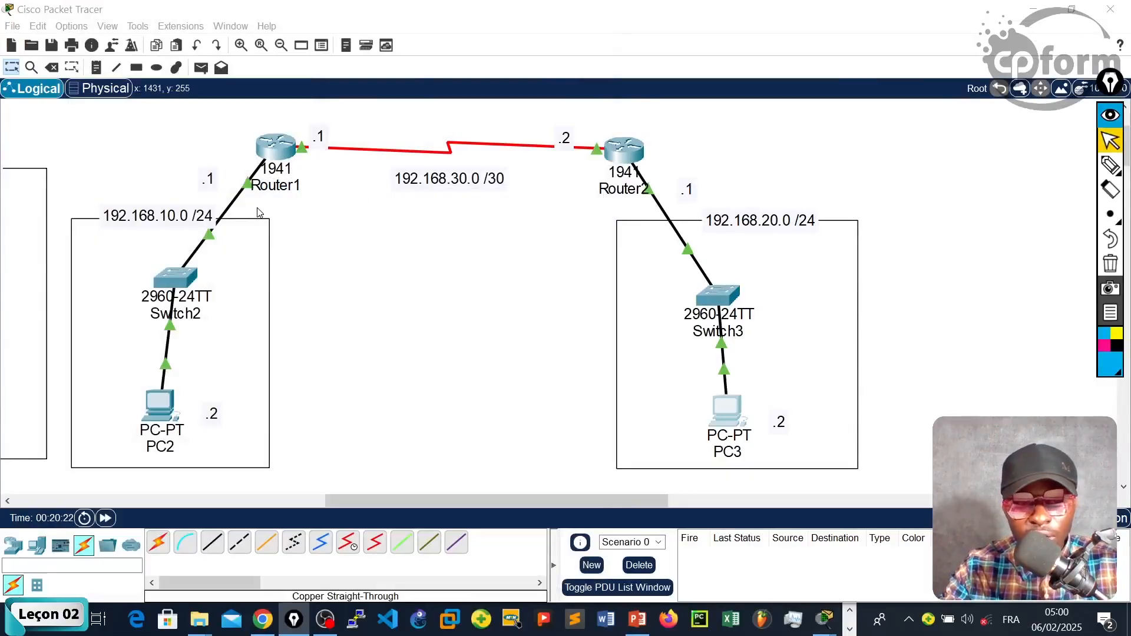
{"action": "left_click", "coordinate": [156, 407]}
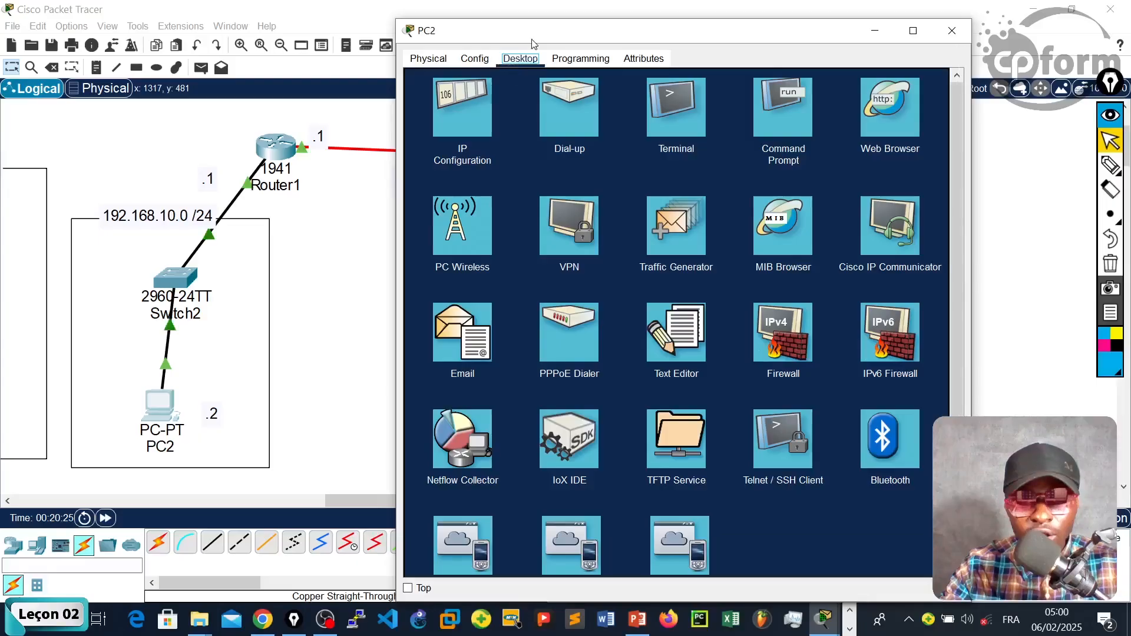
{"action": "left_click_drag", "start_coordinate": [536, 37], "coordinate": [487, 19]}
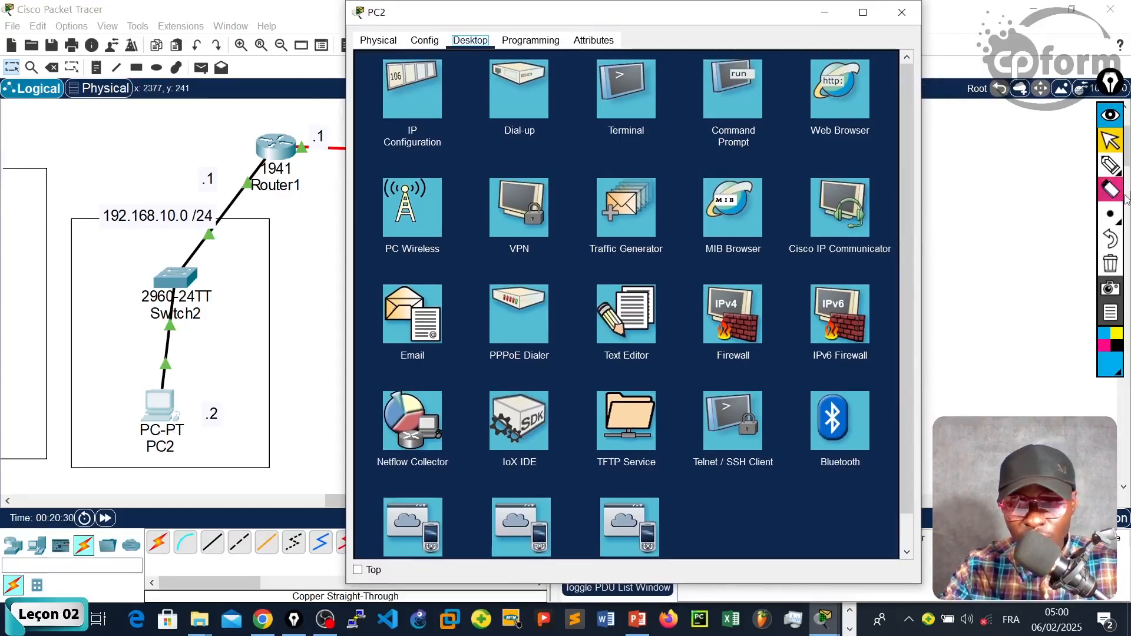
Circle PC2 and mark Router1's interface towards Switch2 with the pen, and clear the marks.
{"action": "left_click", "coordinate": [1110, 165]}
{"action": "mouse_move", "coordinate": [253, 390]}
{"action": "left_mouse_down"}
{"action": "mouse_move", "coordinate": [78, 424]}
{"action": "mouse_move", "coordinate": [218, 380]}
{"action": "left_mouse_up"}
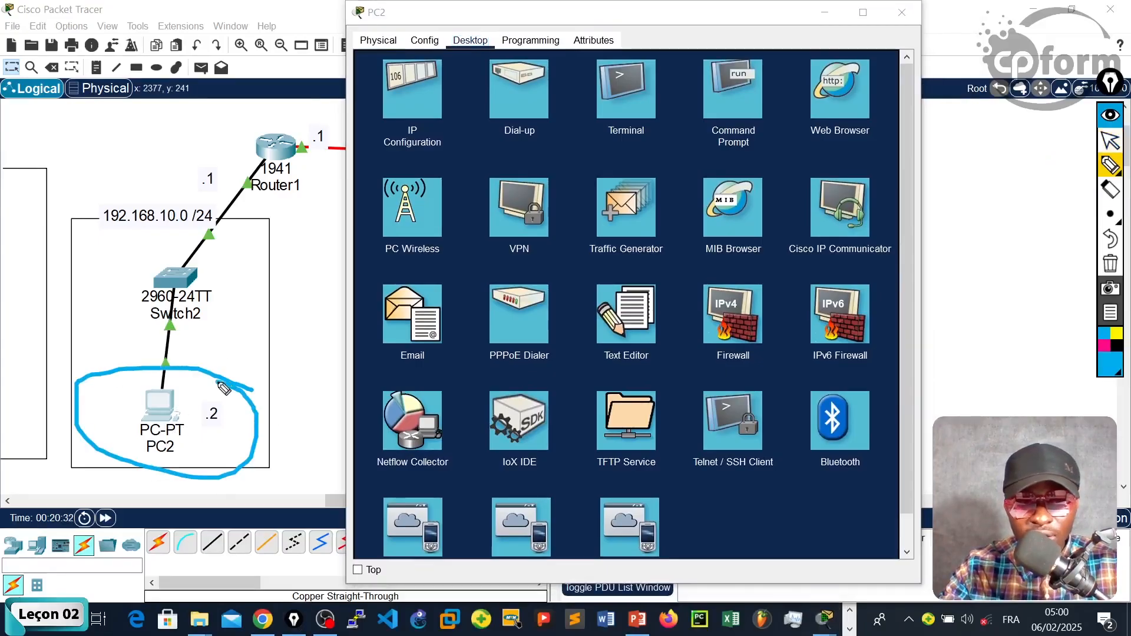
{"action": "left_click_drag", "start_coordinate": [242, 176], "coordinate": [259, 199]}
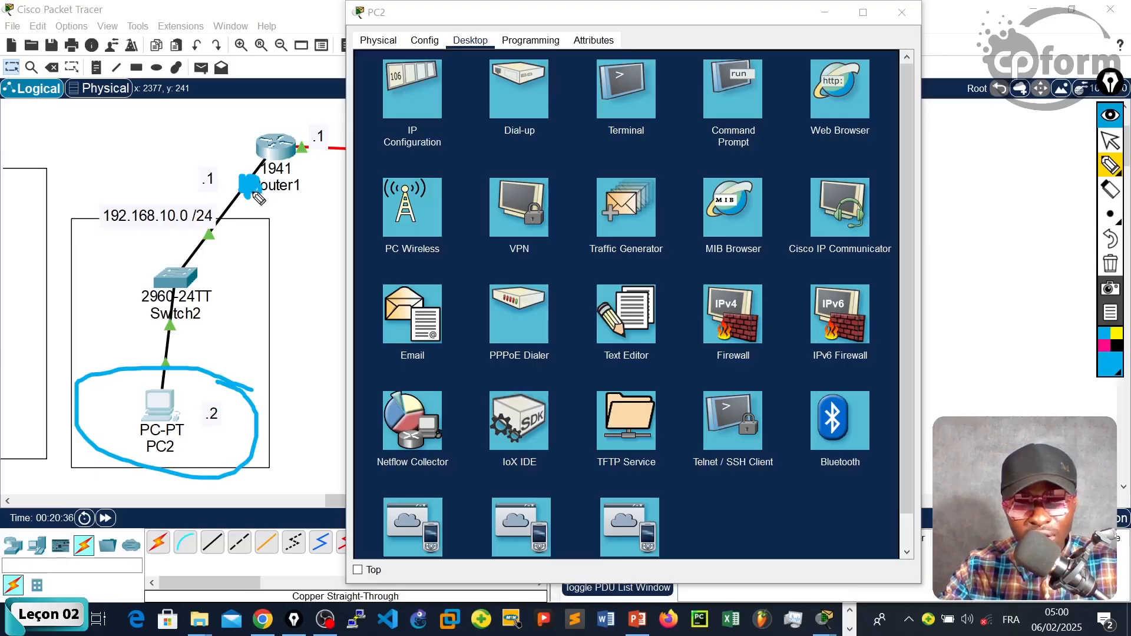
{"action": "left_click", "coordinate": [1111, 142]}
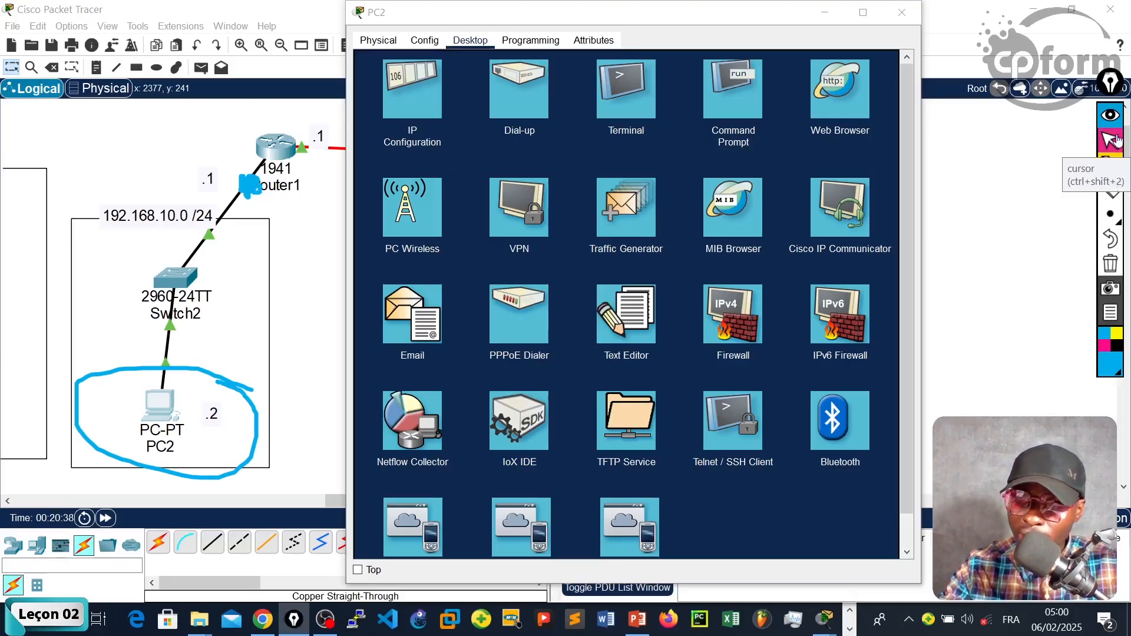
{"action": "left_click", "coordinate": [1111, 263]}
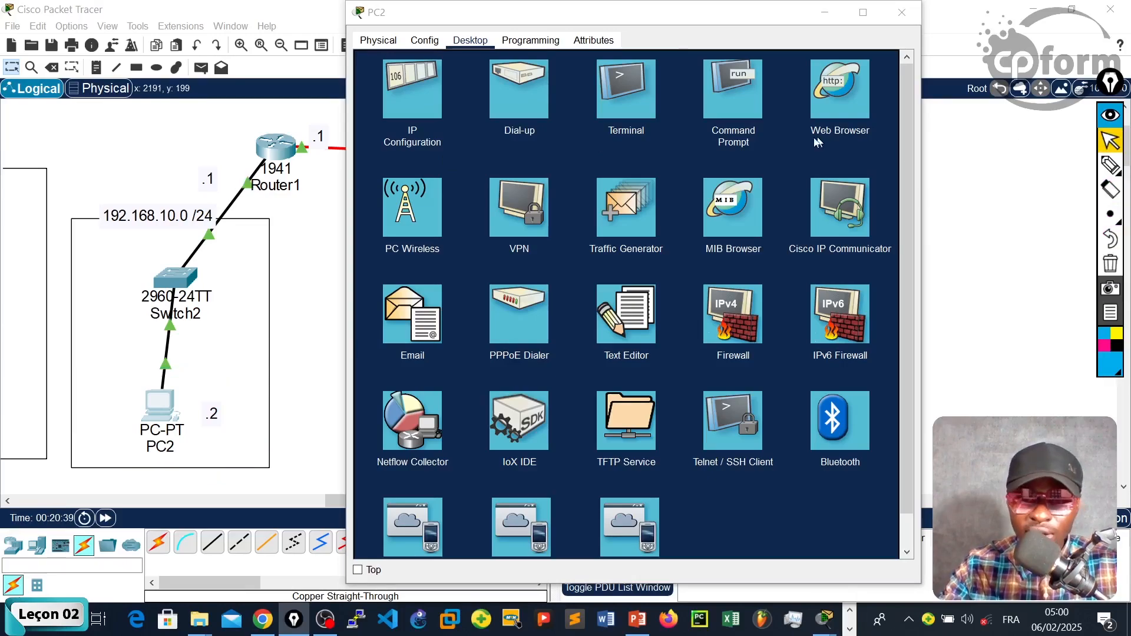
Ping 192.168.10.1 from PC2's Command Prompt, briefly marking Router1 with the pen before running the command.
{"action": "left_click", "coordinate": [636, 110]}
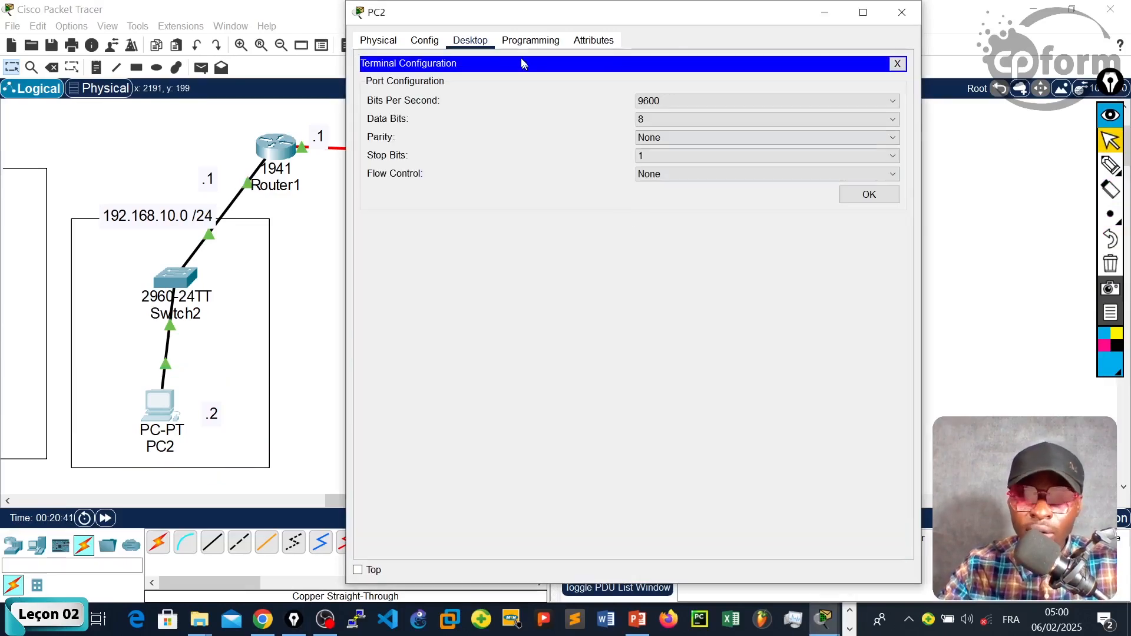
{"action": "left_click", "coordinate": [896, 63]}
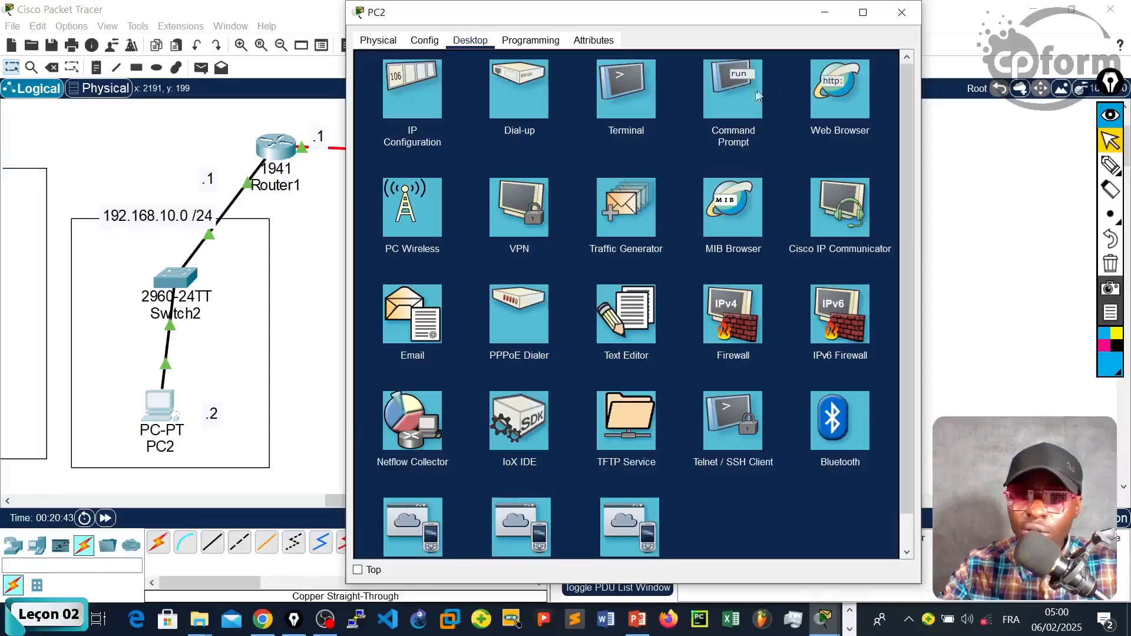
{"action": "left_click", "coordinate": [741, 101]}
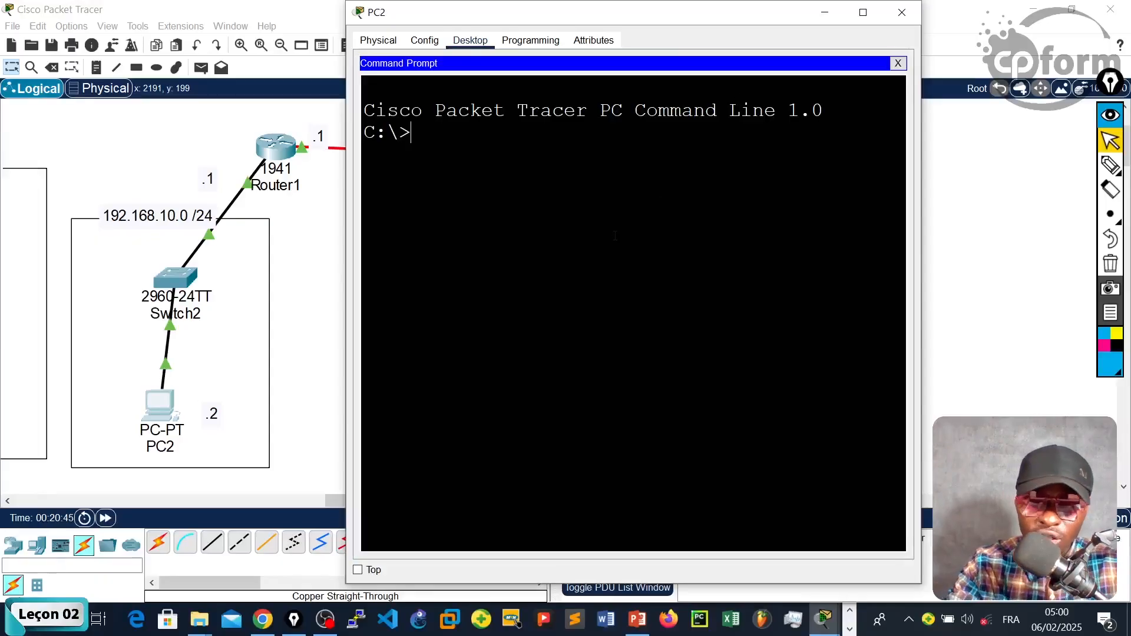
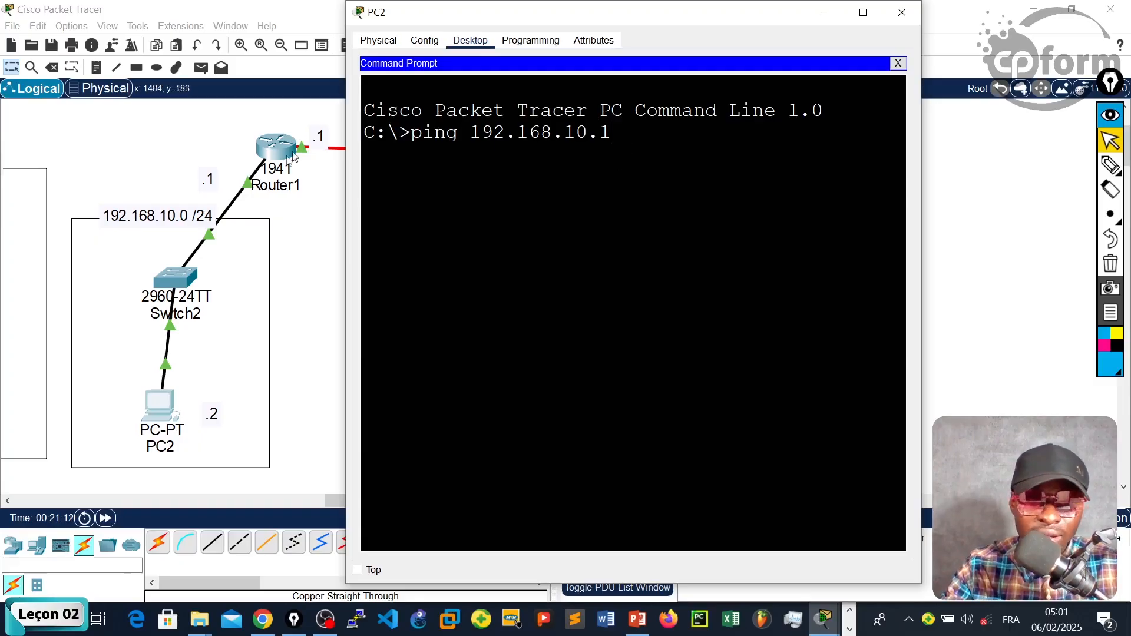
{"action": "left_click", "coordinate": [1111, 165]}
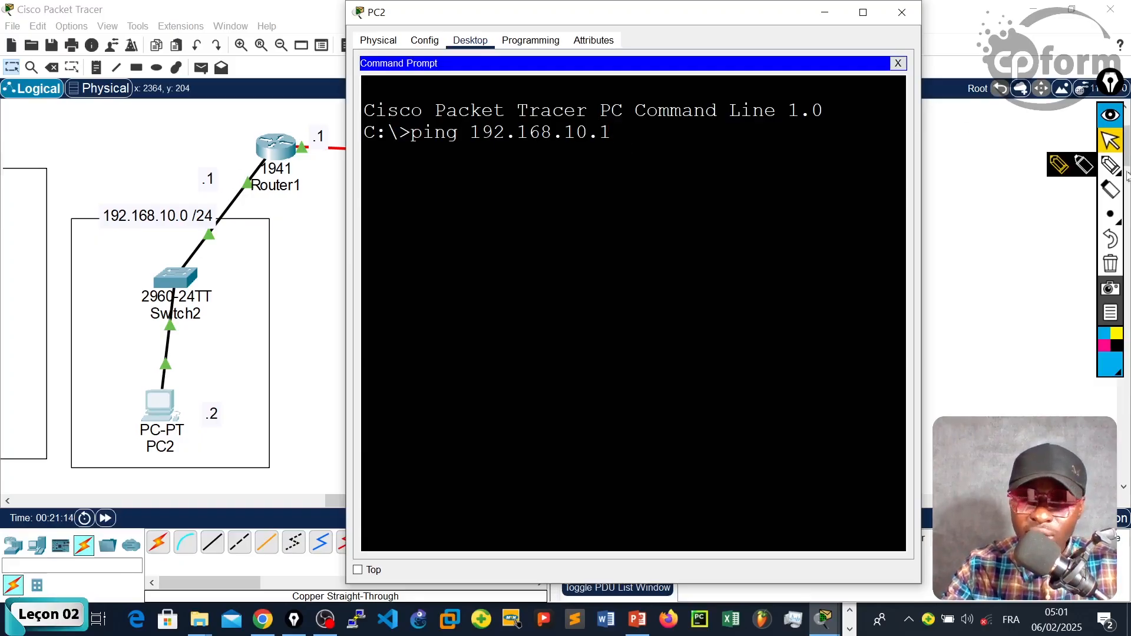
{"action": "mouse_move", "coordinate": [262, 155]}
{"action": "left_mouse_down"}
{"action": "mouse_move", "coordinate": [292, 213]}
{"action": "mouse_move", "coordinate": [277, 157]}
{"action": "left_mouse_up"}
{"action": "left_click", "coordinate": [1110, 263]}
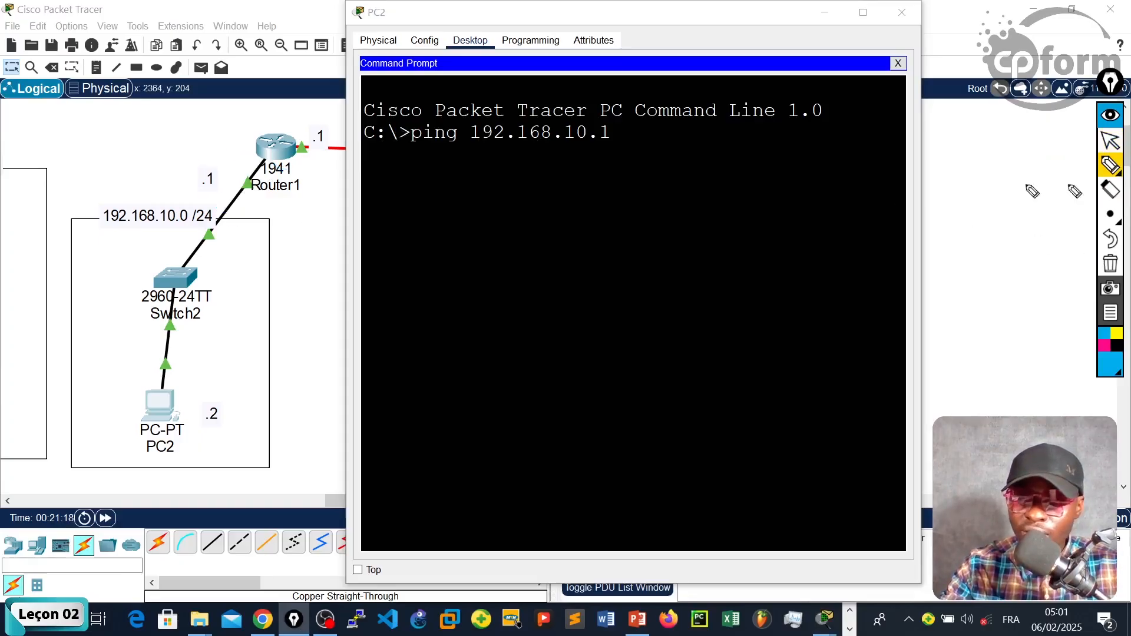
{"action": "left_click", "coordinate": [1111, 140]}
{"action": "left_click", "coordinate": [662, 195]}
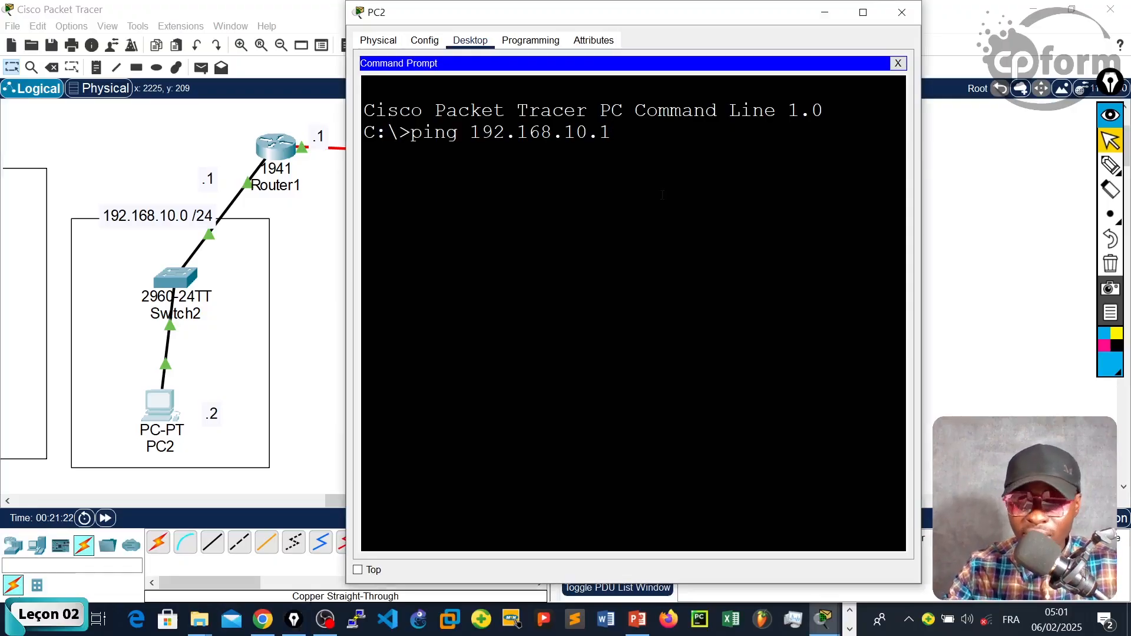
{"action": "key", "text": "Return"}
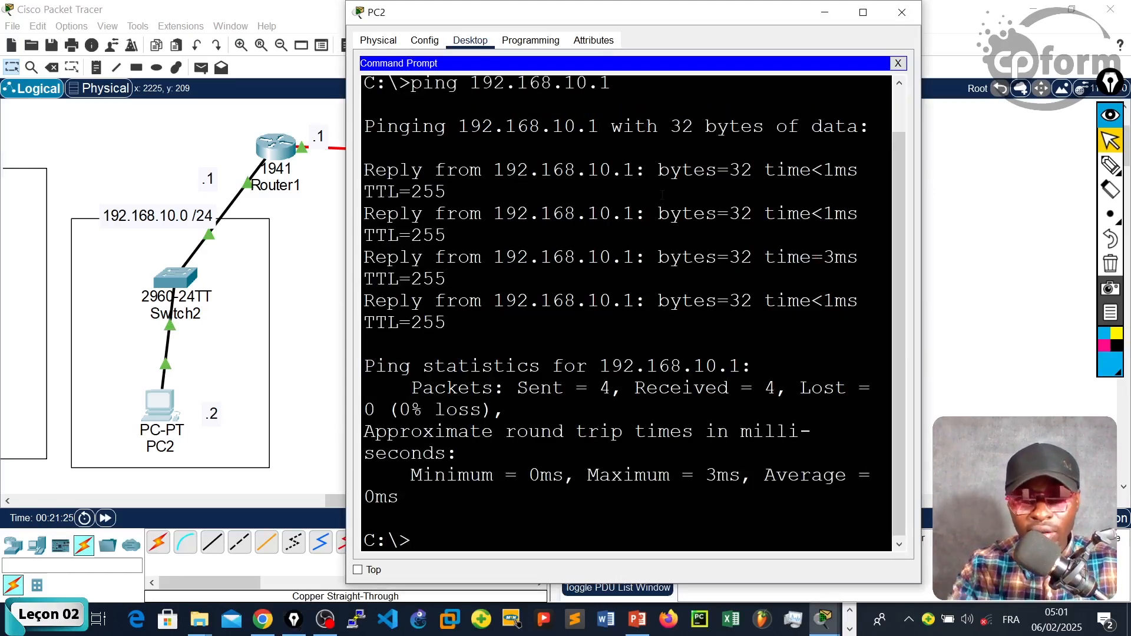
Move PC2's window aside to reveal PC3's network, and add empty prompt lines below the ping output.
{"action": "left_click_drag", "start_coordinate": [634, 11], "coordinate": [314, 22]}
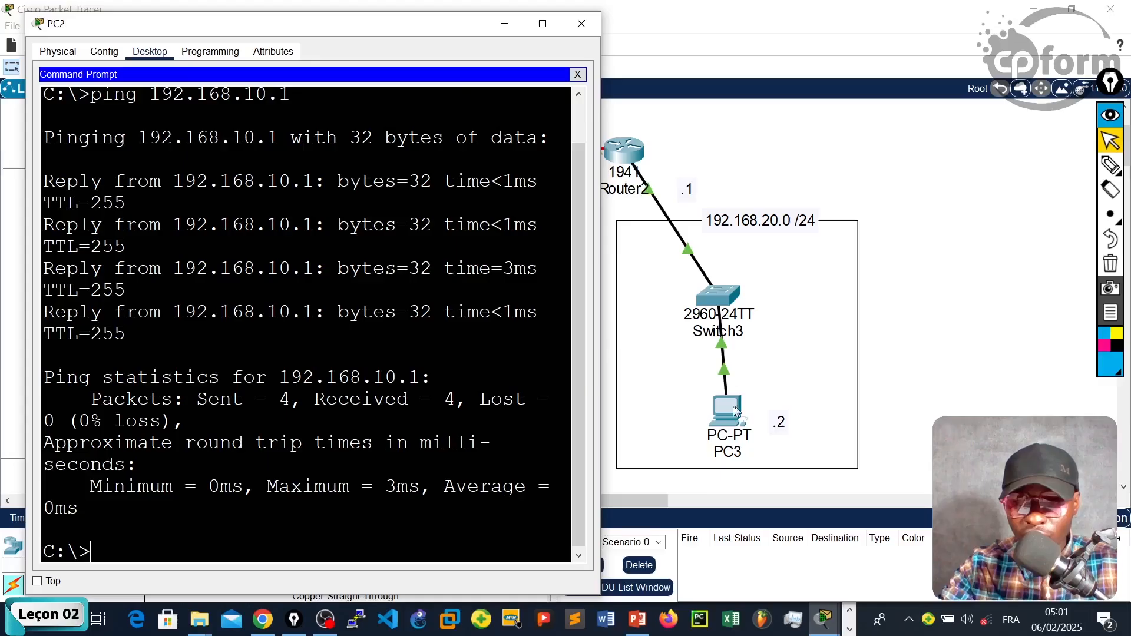
{"action": "key", "text": "Return"}
{"action": "key", "text": "Return"}
{"action": "key", "text": "Return"}
{"action": "key", "text": "Return"}
{"action": "key", "text": "Return"}
{"action": "key", "text": "Return"}
{"action": "key", "text": "Return"}
{"action": "key", "text": "Return"}
{"action": "key", "text": "Return"}
{"action": "key", "text": "Return"}
{"action": "key", "text": "Return"}
{"action": "key", "text": "Return"}
{"action": "key", "text": "Return"}
{"action": "key", "text": "Return"}
{"action": "key", "text": "Return"}
{"action": "key", "text": "Return"}
{"action": "key", "text": "Return"}
{"action": "key", "text": "Return"}
{"action": "key", "text": "Return"}
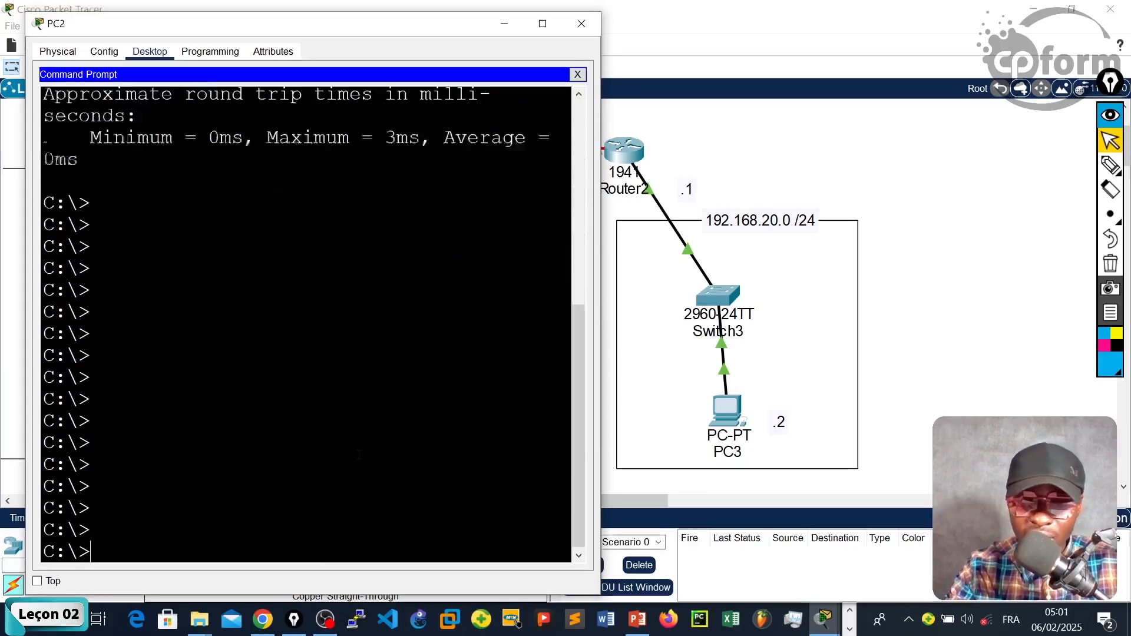
Ping PC3 at 192.168.20.2 from PC2's Command Prompt, and close PC2's window.
{"action": "key", "text": "Up"}
{"action": "key", "text": "BackSpace"}
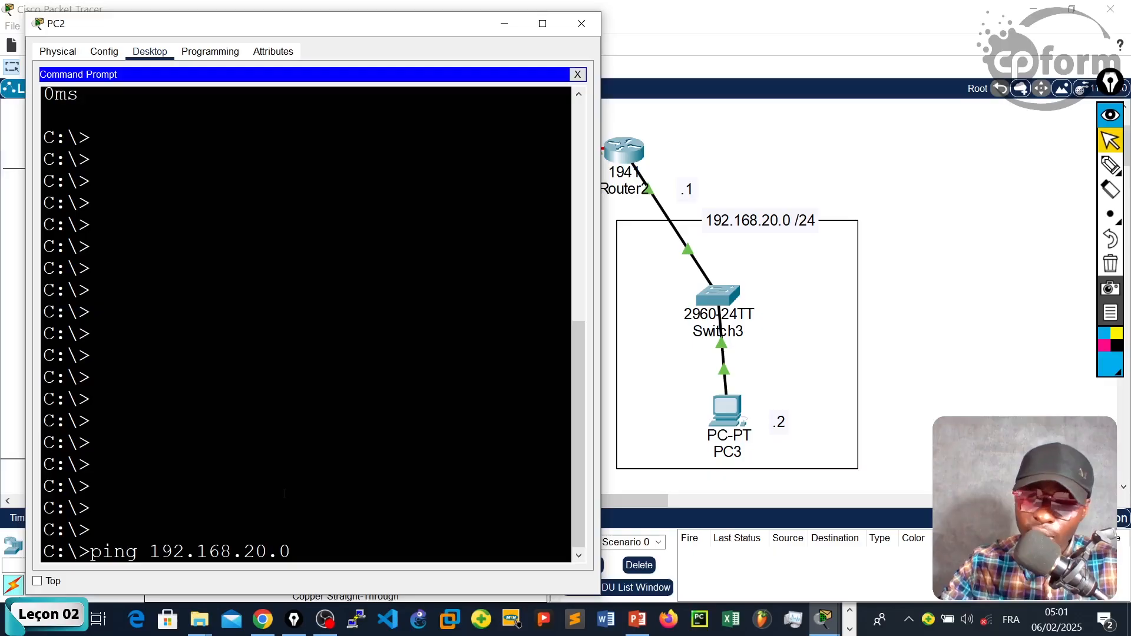
{"action": "type", "text": "2"}
{"action": "key", "text": "Return"}
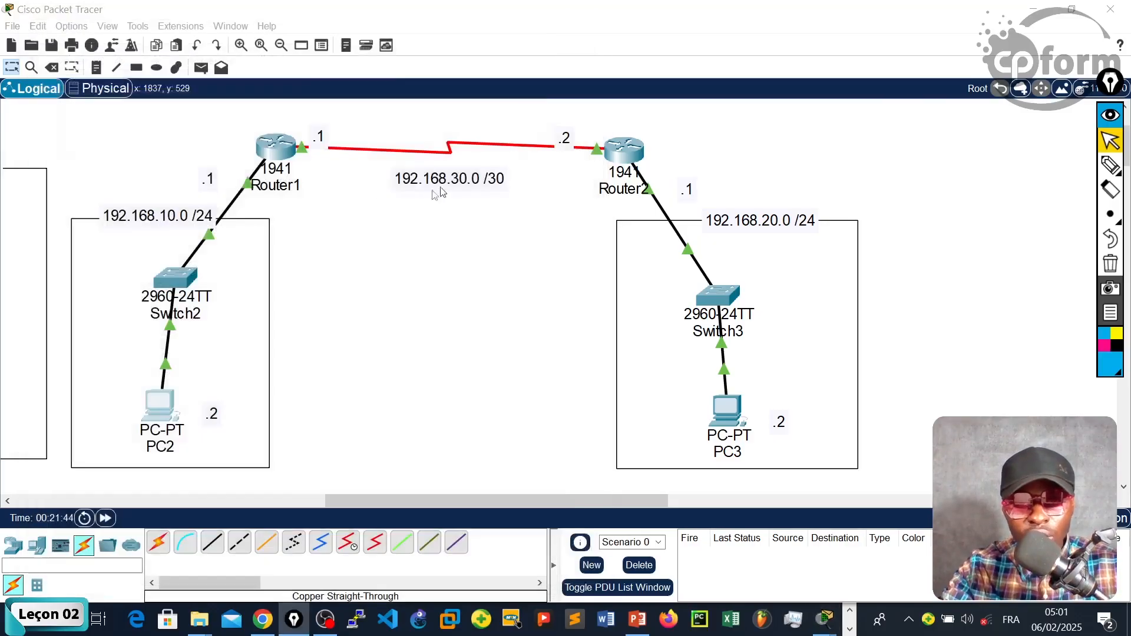
{"action": "left_click", "coordinate": [582, 23]}
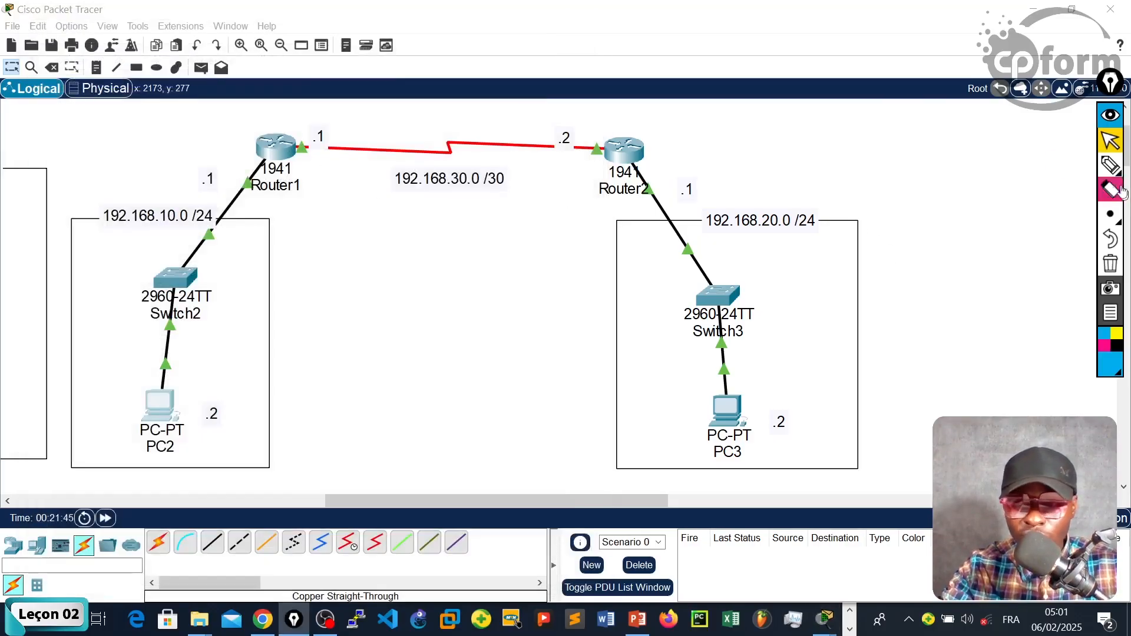
Circle the 192.168.20.0 /24 network around Switch3 and PC3 with the pen, and clear the circle.
{"action": "left_click", "coordinate": [1110, 165]}
{"action": "mouse_move", "coordinate": [833, 222]}
{"action": "left_mouse_down"}
{"action": "mouse_move", "coordinate": [783, 219]}
{"action": "mouse_move", "coordinate": [564, 334]}
{"action": "mouse_move", "coordinate": [903, 383]}
{"action": "mouse_move", "coordinate": [716, 209]}
{"action": "left_mouse_up"}
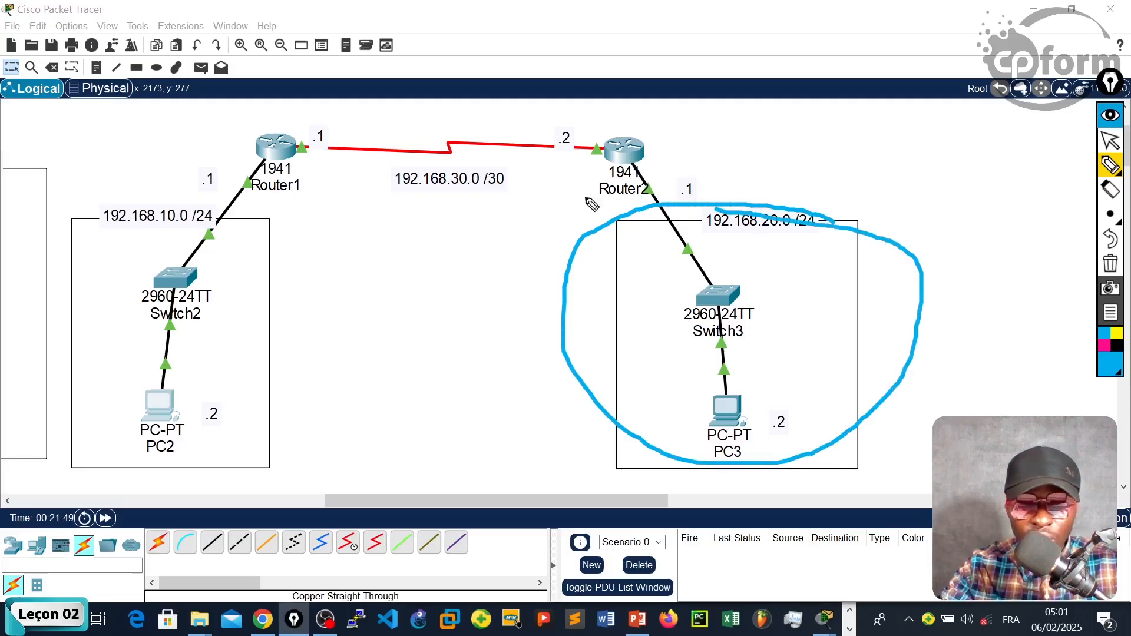
{"action": "left_click", "coordinate": [1111, 140]}
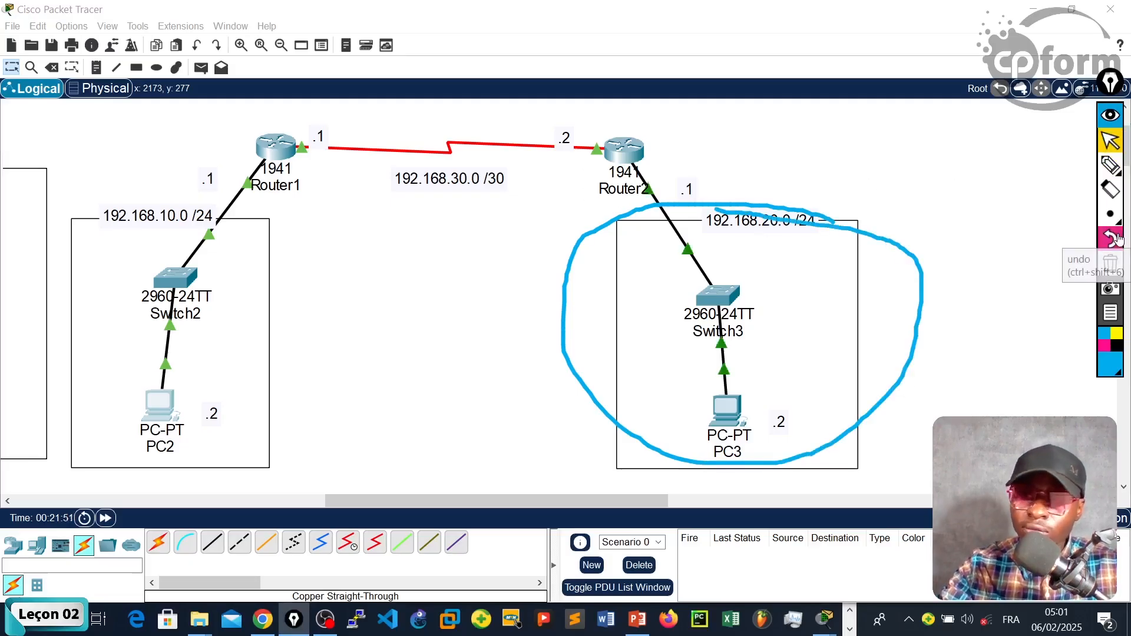
{"action": "left_click", "coordinate": [1111, 264]}
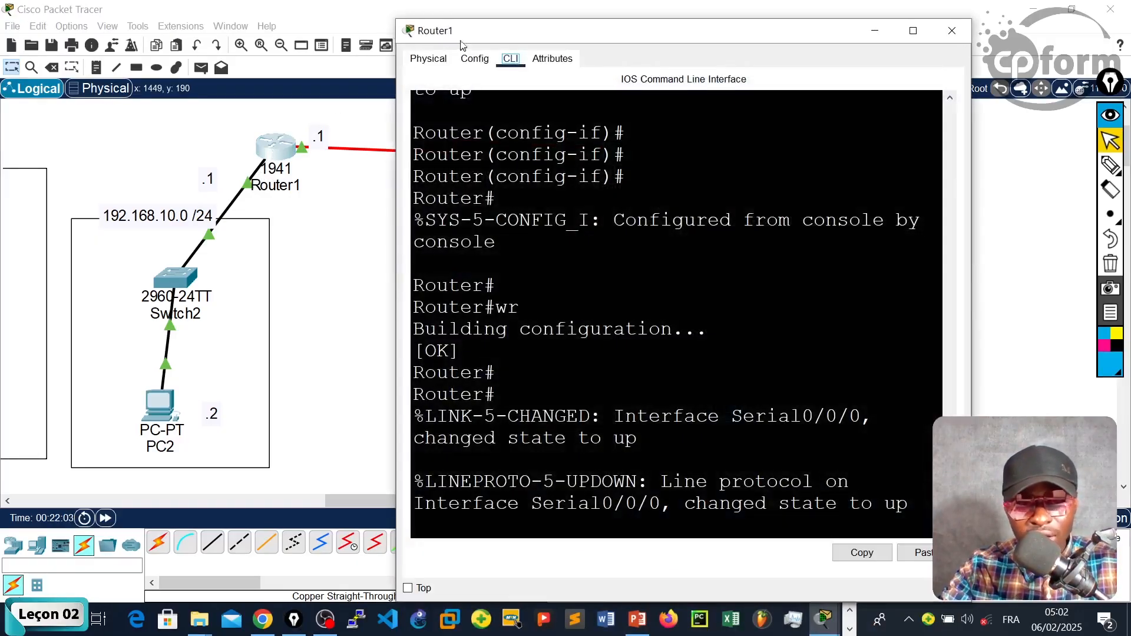
Position Router1's CLI window over the topology and bring up fresh privileged prompt lines.
{"action": "left_click_drag", "start_coordinate": [460, 35], "coordinate": [279, 303]}
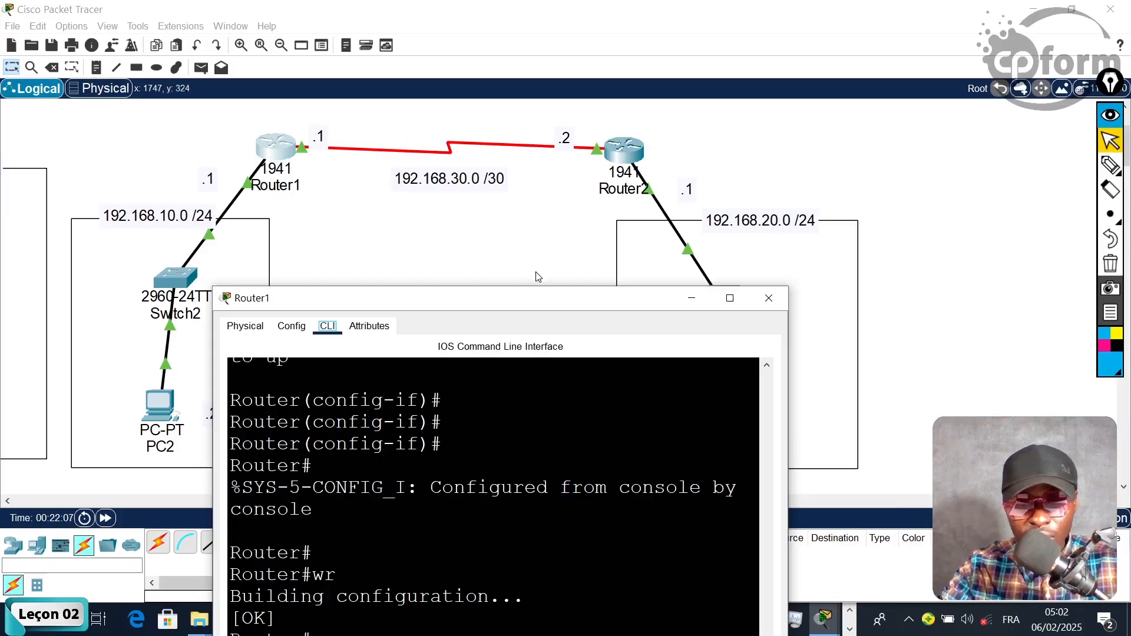
{"action": "left_click_drag", "start_coordinate": [537, 301], "coordinate": [587, 46]}
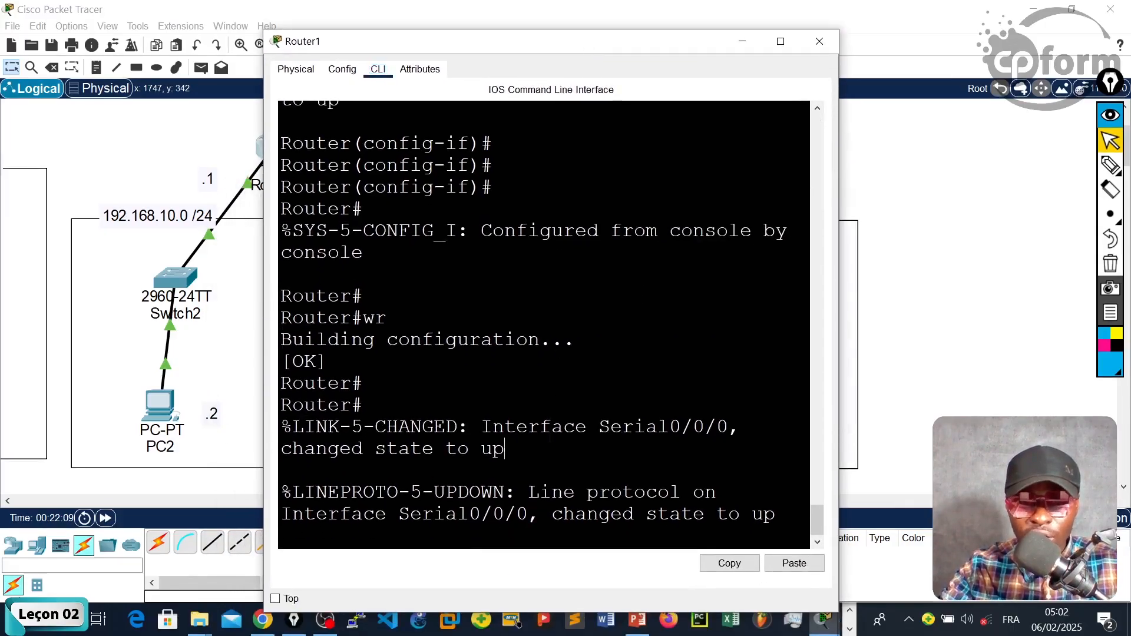
{"action": "key", "text": "Return"}
{"action": "key", "text": "Return"}
{"action": "key", "text": "Return"}
{"action": "key", "text": "Return"}
{"action": "key", "text": "Return"}
{"action": "key", "text": "Return"}
Ping Router2's serial address 192.168.30.2 from Router1's CLI, and highlight the success rate in the output.
{"action": "type", "text": "p"}
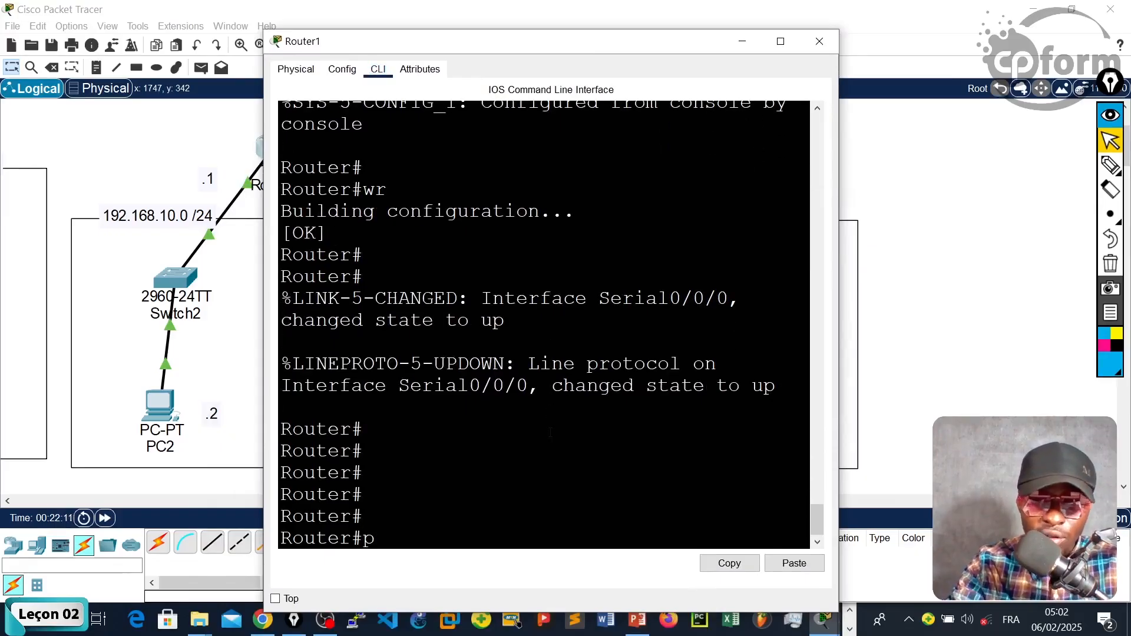
{"action": "type", "text": "in "}
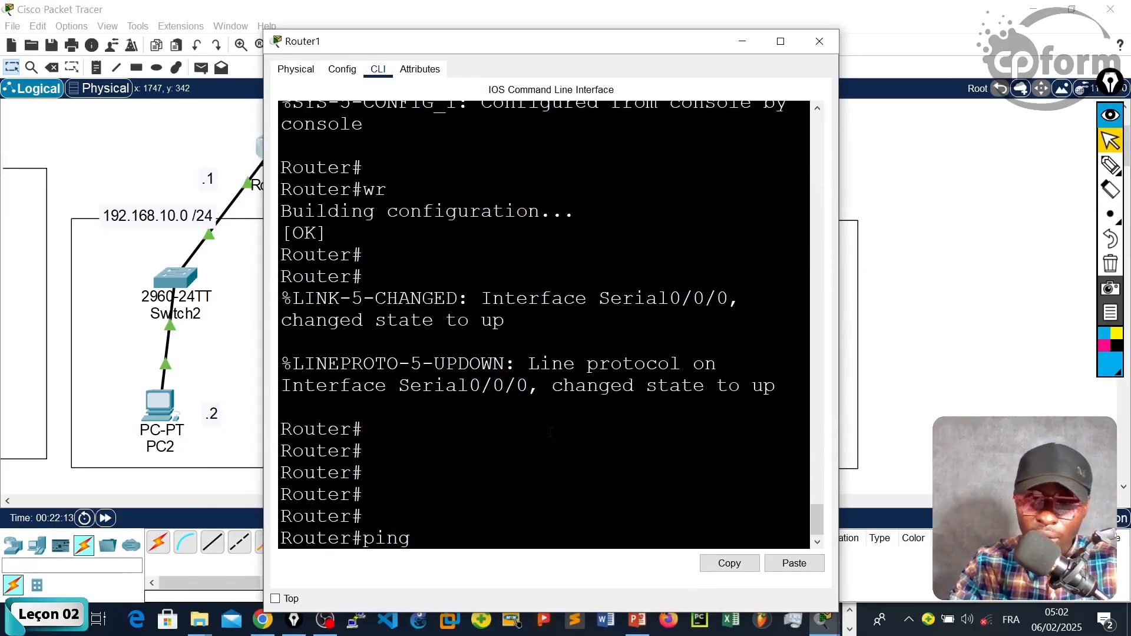
{"action": "type", "text": " 192.168."}
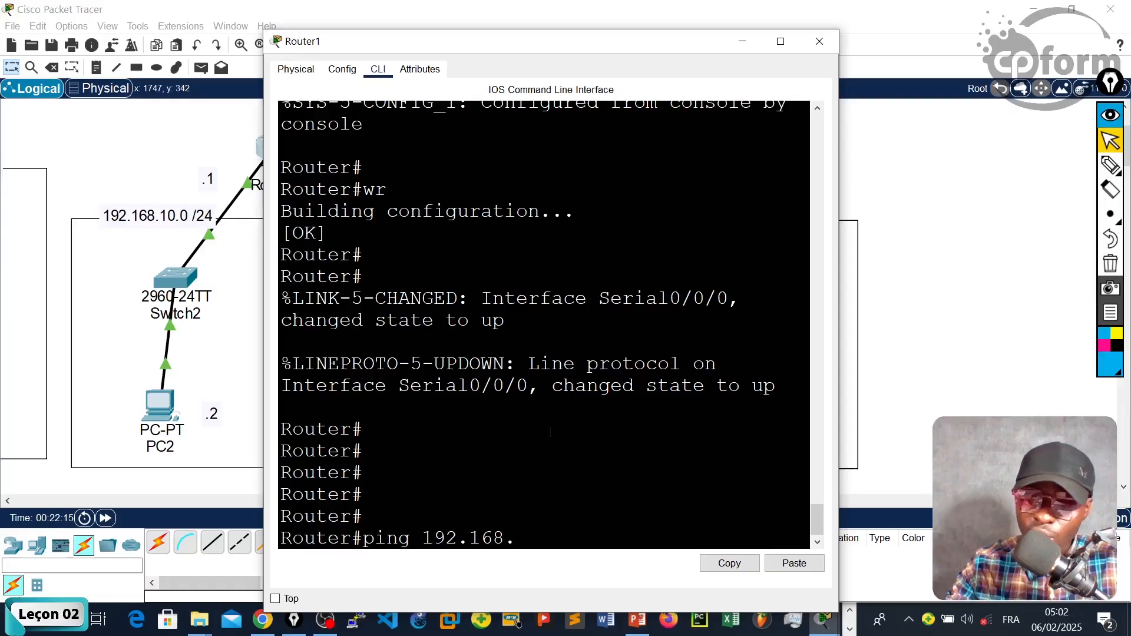
{"action": "type", "text": "30."}
{"action": "left_click_drag", "start_coordinate": [497, 51], "coordinate": [460, 289]}
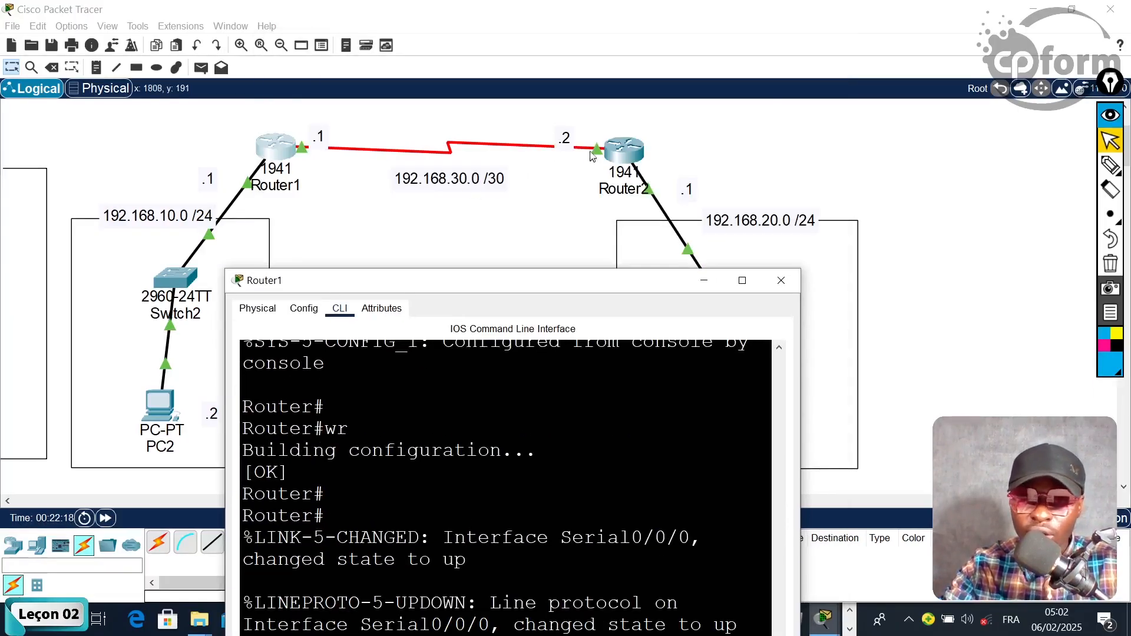
{"action": "left_click_drag", "start_coordinate": [527, 282], "coordinate": [517, 72]}
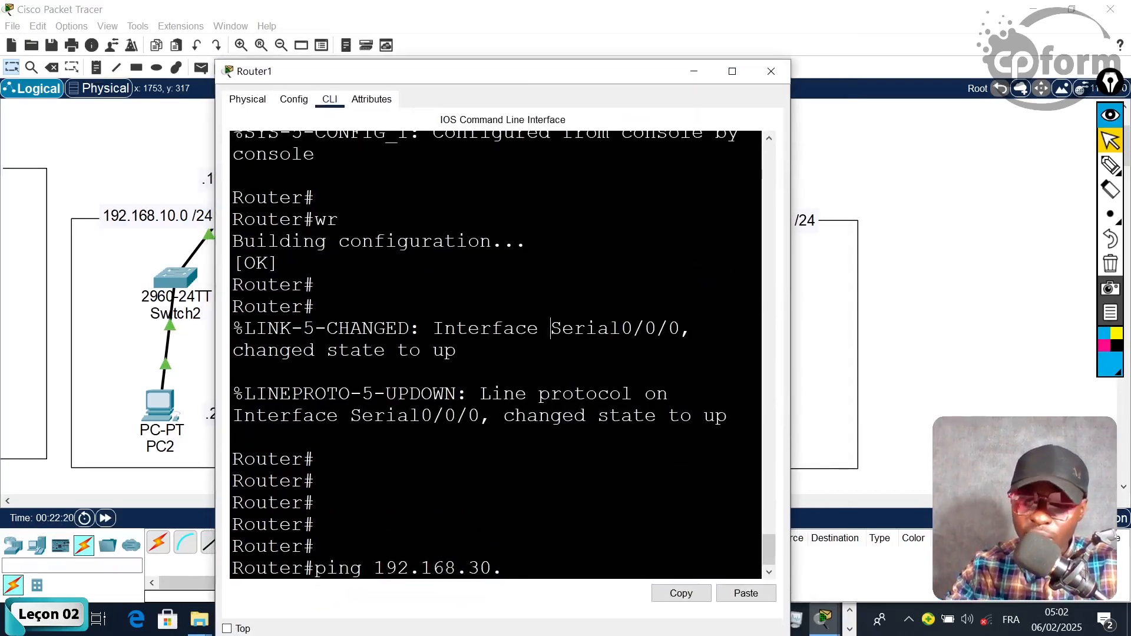
{"action": "key", "text": "Return"}
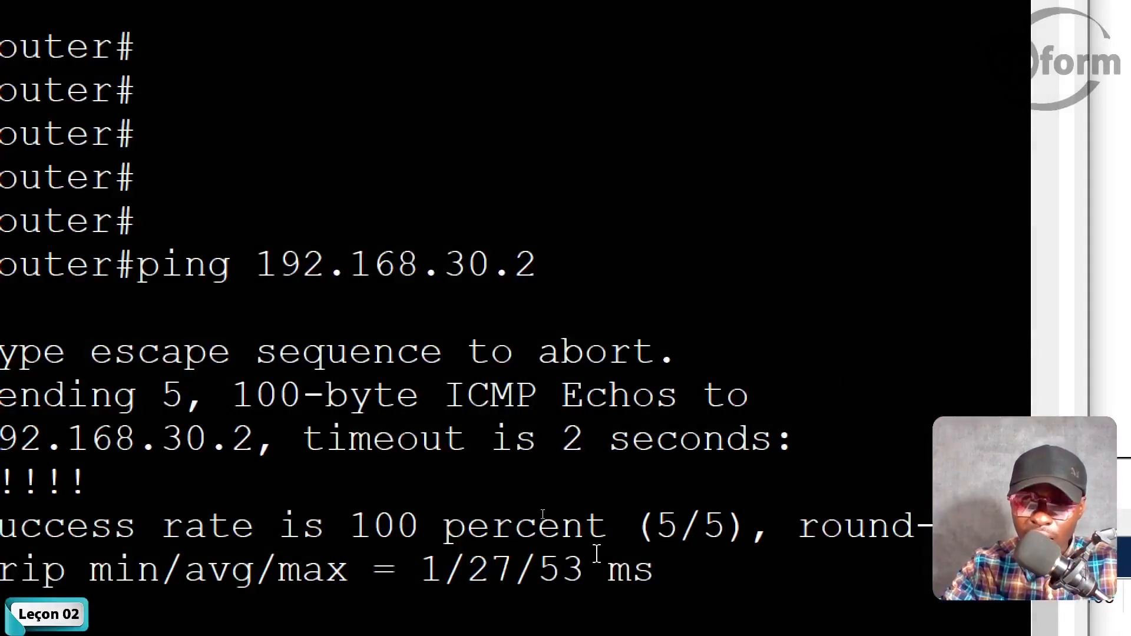
{"action": "left_click_drag", "start_coordinate": [639, 500], "coordinate": [738, 526]}
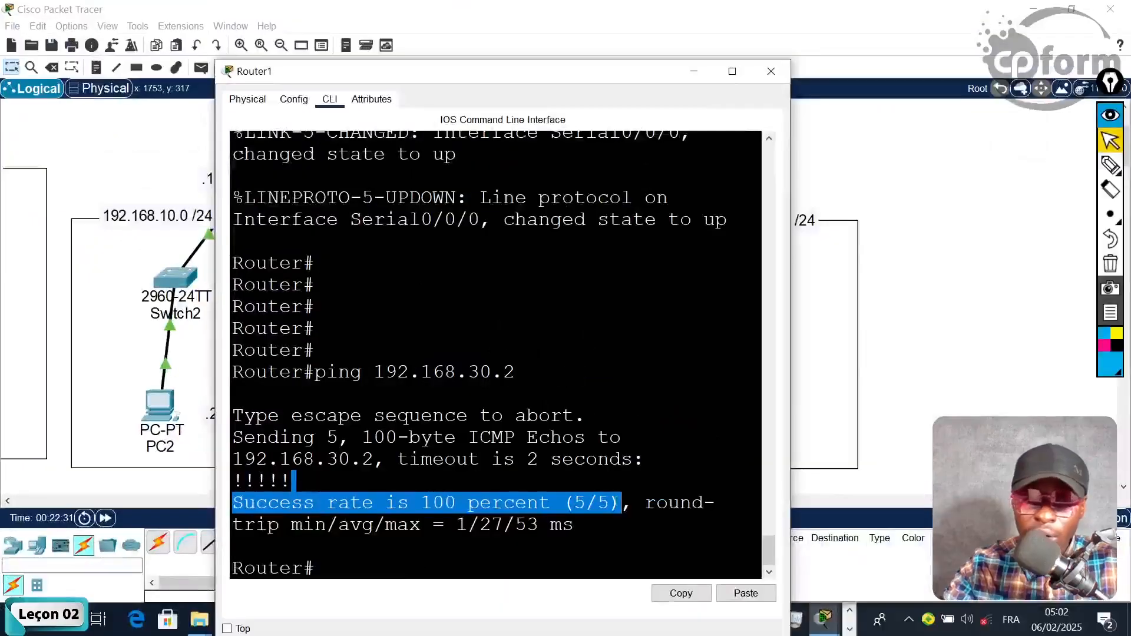
{"action": "left_click", "coordinate": [771, 71]}
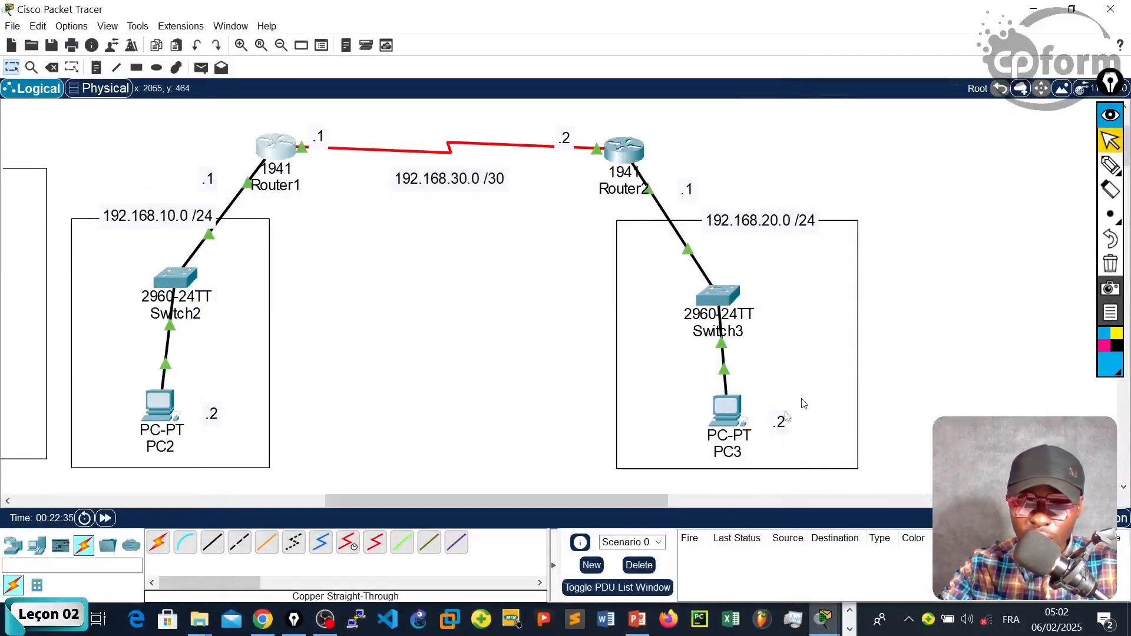
Ping the Router2 gateway 192.168.20.1 from PC3's Command Prompt, and close PC3's window.
{"action": "left_click", "coordinate": [727, 410]}
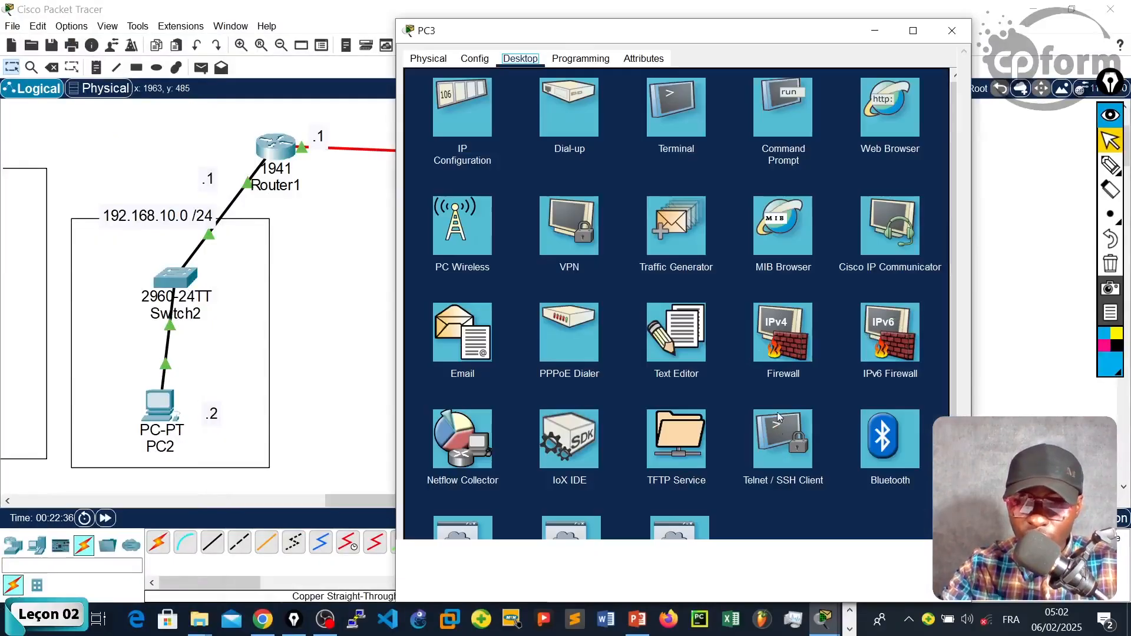
{"action": "left_click_drag", "start_coordinate": [748, 36], "coordinate": [322, 66]}
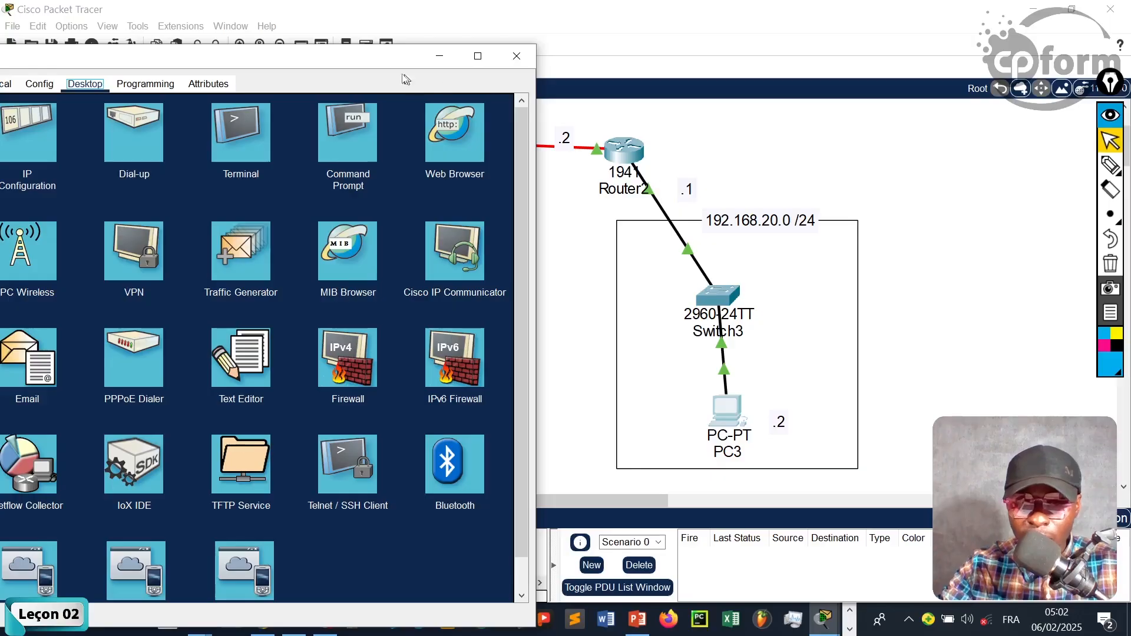
{"action": "left_click_drag", "start_coordinate": [405, 56], "coordinate": [357, 61]}
{"action": "left_click", "coordinate": [450, 135]}
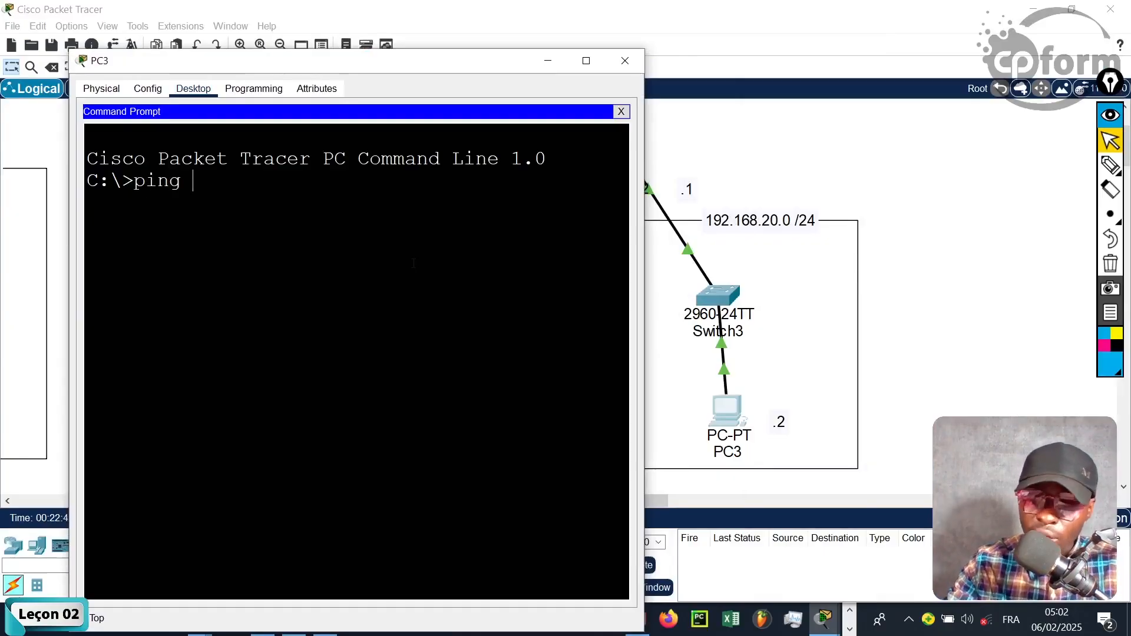
{"action": "type", "text": "ping 192.1680."}
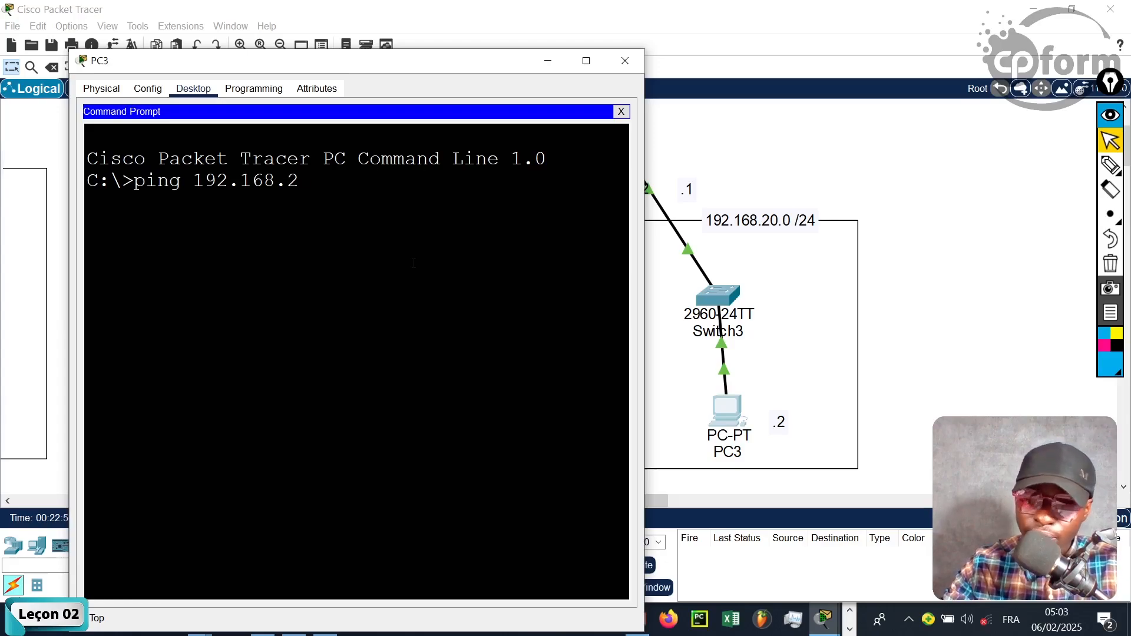
{"action": "left_click_drag", "start_coordinate": [485, 65], "coordinate": [405, 65]}
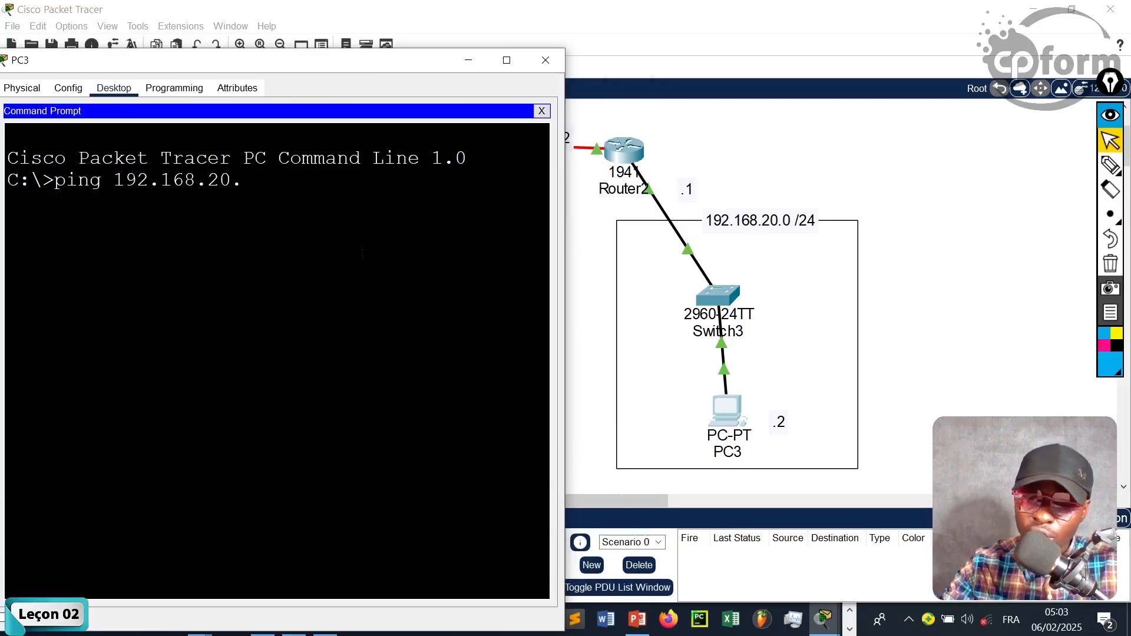
{"action": "key", "text": "Return"}
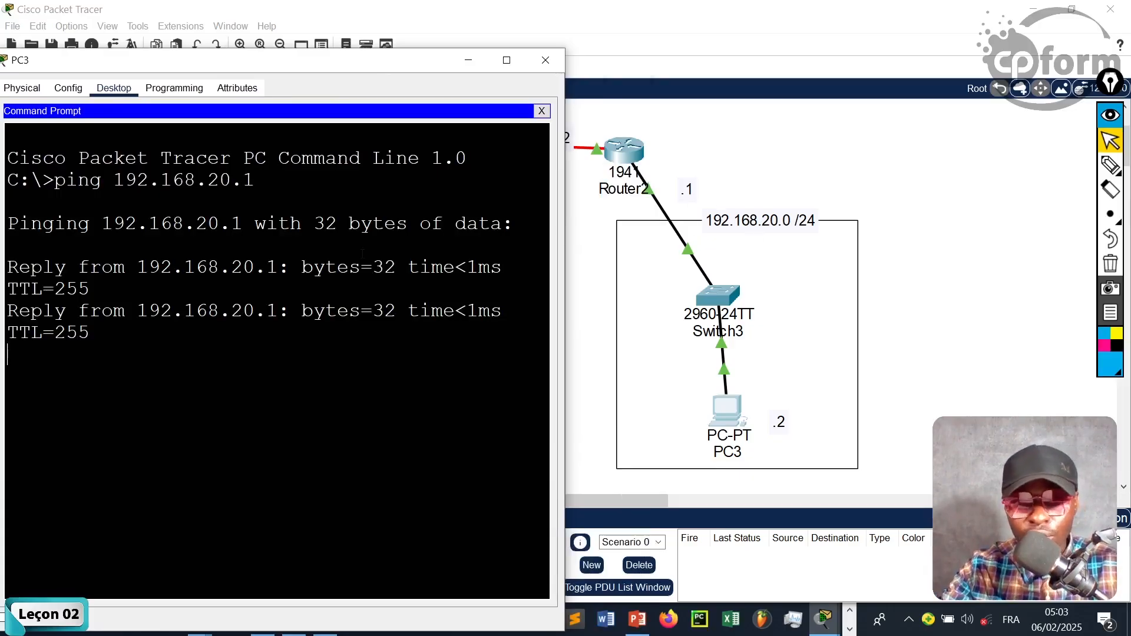
{"action": "left_click_drag", "start_coordinate": [405, 61], "coordinate": [598, 40]}
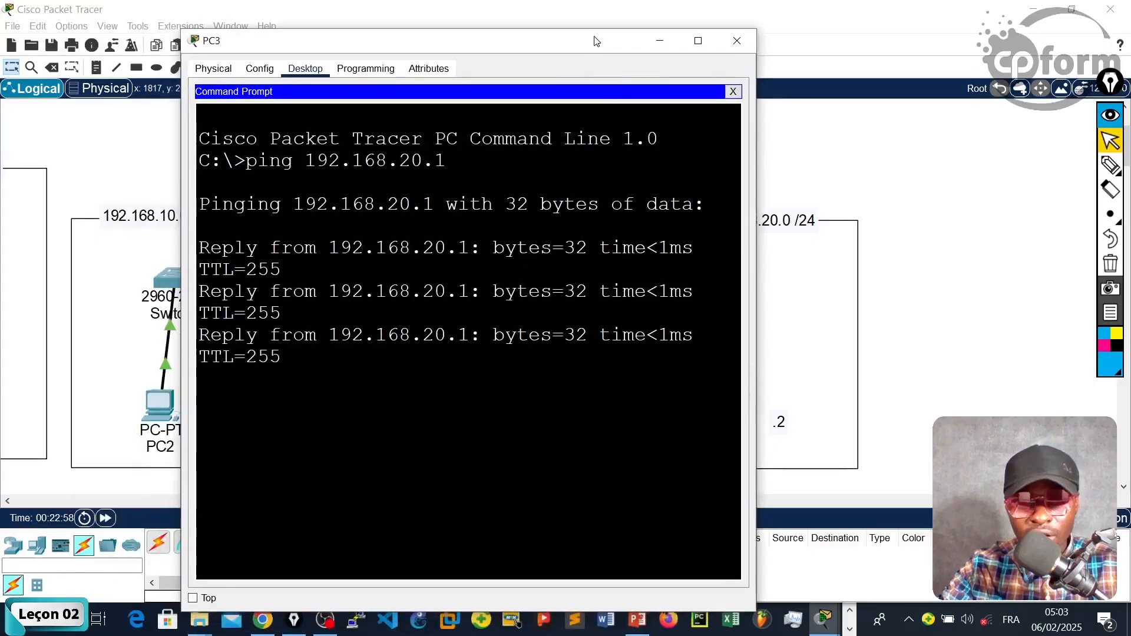
{"action": "left_click", "coordinate": [746, 42]}
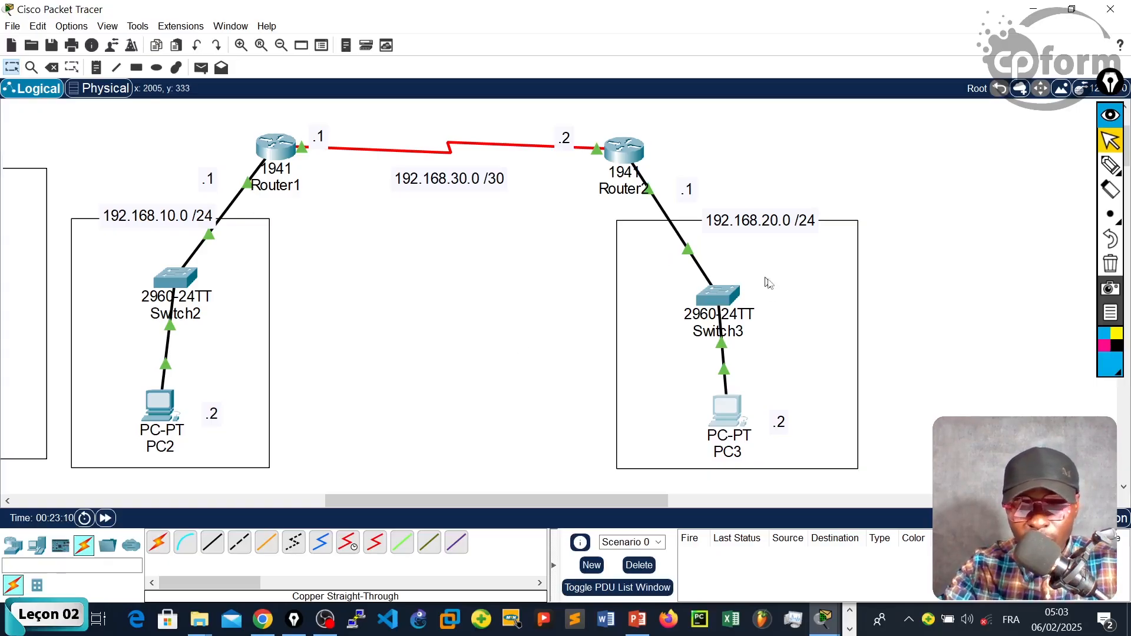
Circle the 192.168.20.0 /24 network around Switch3 and PC3 with the pen, and clear the ink.
{"action": "left_click", "coordinate": [1110, 166]}
{"action": "mouse_move", "coordinate": [907, 240]}
{"action": "left_mouse_down"}
{"action": "mouse_move", "coordinate": [728, 213]}
{"action": "mouse_move", "coordinate": [489, 415]}
{"action": "mouse_move", "coordinate": [818, 472]}
{"action": "mouse_move", "coordinate": [913, 292]}
{"action": "mouse_move", "coordinate": [884, 250]}
{"action": "left_mouse_up"}
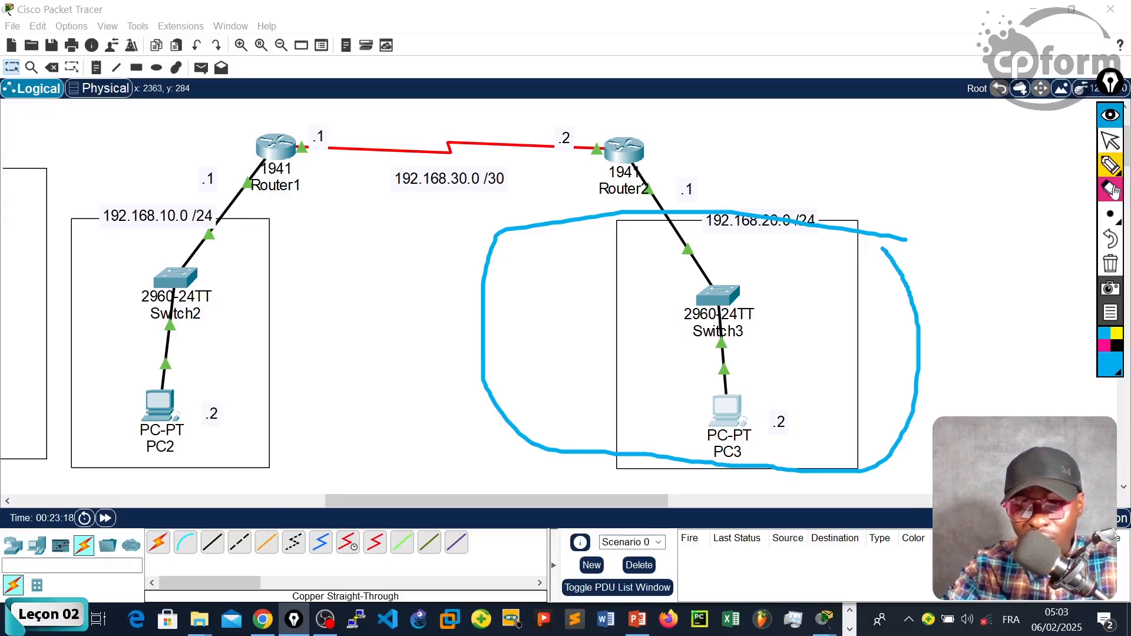
{"action": "left_click", "coordinate": [1111, 164]}
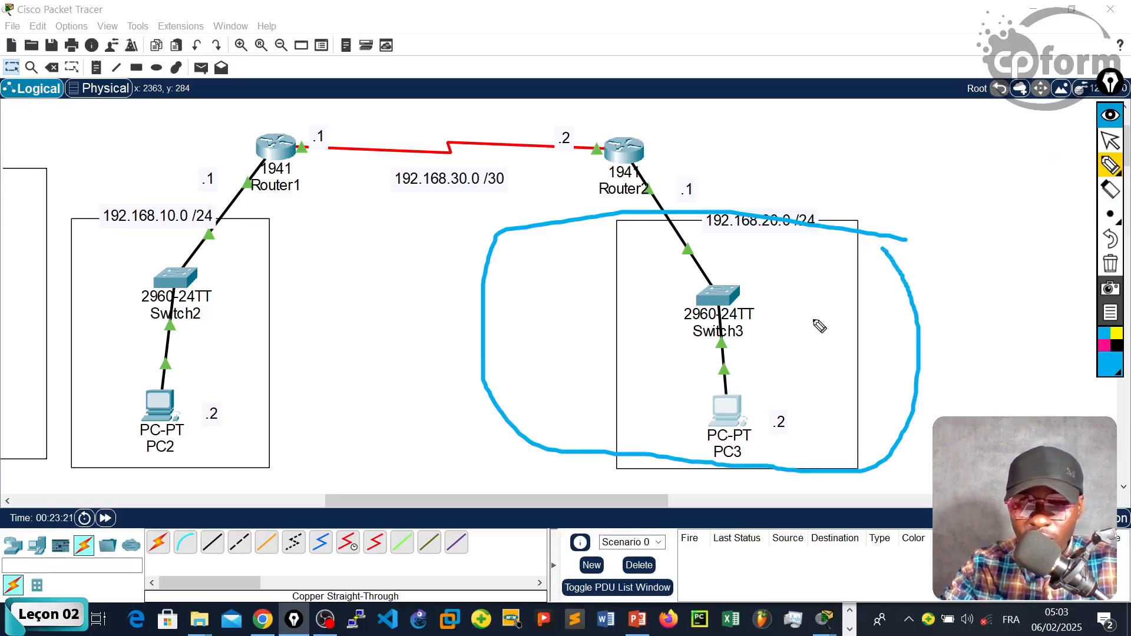
{"action": "left_click", "coordinate": [1110, 263]}
Mark the areas around both LANs with freehand pen strokes, clear them, and return to the normal pointer.
{"action": "mouse_move", "coordinate": [839, 277]}
{"action": "left_mouse_down"}
{"action": "mouse_move", "coordinate": [663, 424]}
{"action": "mouse_move", "coordinate": [789, 302]}
{"action": "mouse_move", "coordinate": [760, 274]}
{"action": "left_mouse_up"}
{"action": "mouse_move", "coordinate": [197, 315]}
{"action": "left_mouse_down"}
{"action": "mouse_move", "coordinate": [252, 429]}
{"action": "mouse_move", "coordinate": [253, 363]}
{"action": "left_mouse_up"}
{"action": "mouse_move", "coordinate": [271, 175]}
{"action": "left_mouse_down"}
{"action": "mouse_move", "coordinate": [65, 336]}
{"action": "mouse_move", "coordinate": [193, 233]}
{"action": "left_mouse_up"}
{"action": "mouse_move", "coordinate": [828, 192]}
{"action": "left_mouse_down"}
{"action": "mouse_move", "coordinate": [704, 223]}
{"action": "mouse_move", "coordinate": [760, 157]}
{"action": "left_mouse_up"}
{"action": "left_click", "coordinate": [1095, 260]}
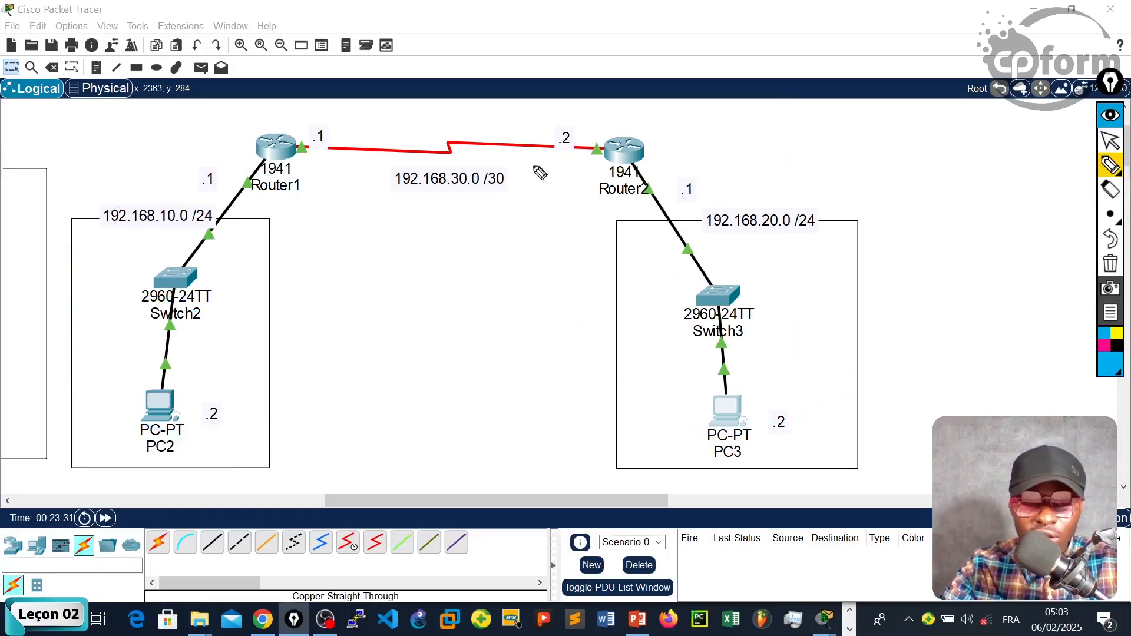
{"action": "left_click", "coordinate": [1112, 146]}
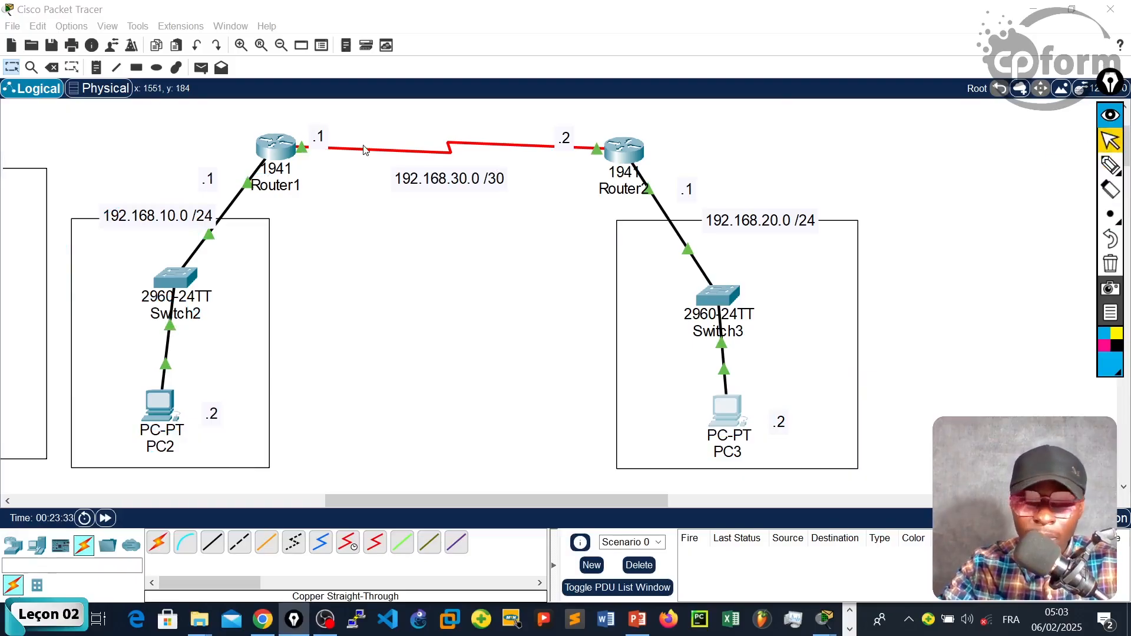
Enter global configuration mode with conf t in Router1's CLI, and reposition its window over the topology.
{"action": "left_click", "coordinate": [306, 162]}
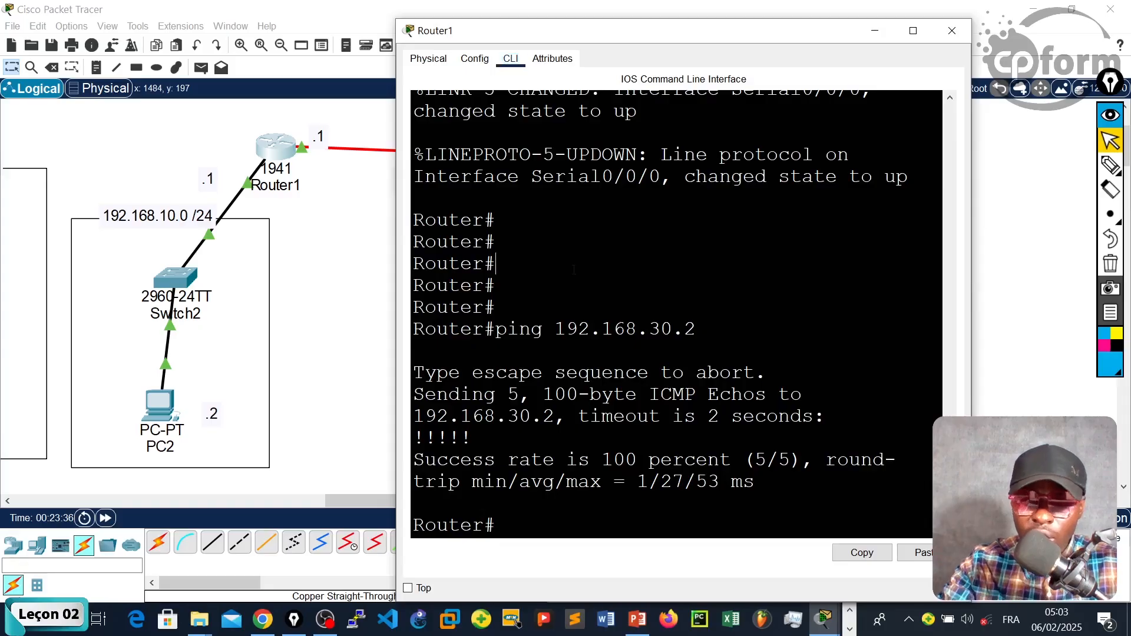
{"action": "key", "text": "Return"}
{"action": "key", "text": "Return"}
{"action": "key", "text": "Return"}
{"action": "key", "text": "Return"}
{"action": "type", "text": "conf"}
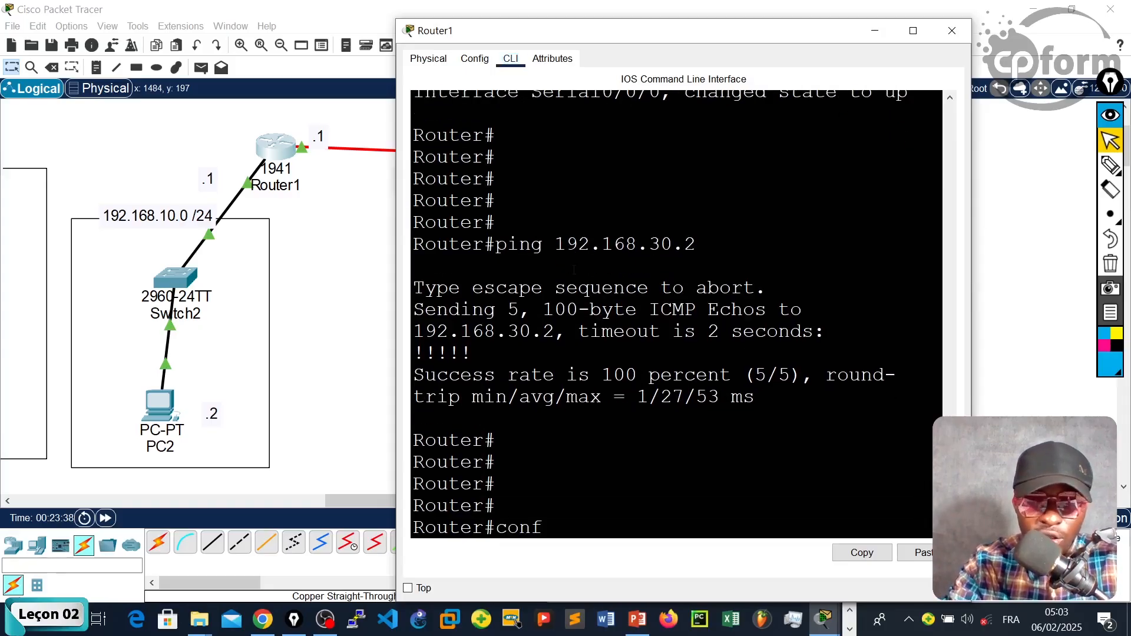
{"action": "type", "text": " t"}
{"action": "key", "text": "Return"}
{"action": "key", "text": "Return"}
{"action": "key", "text": "Return"}
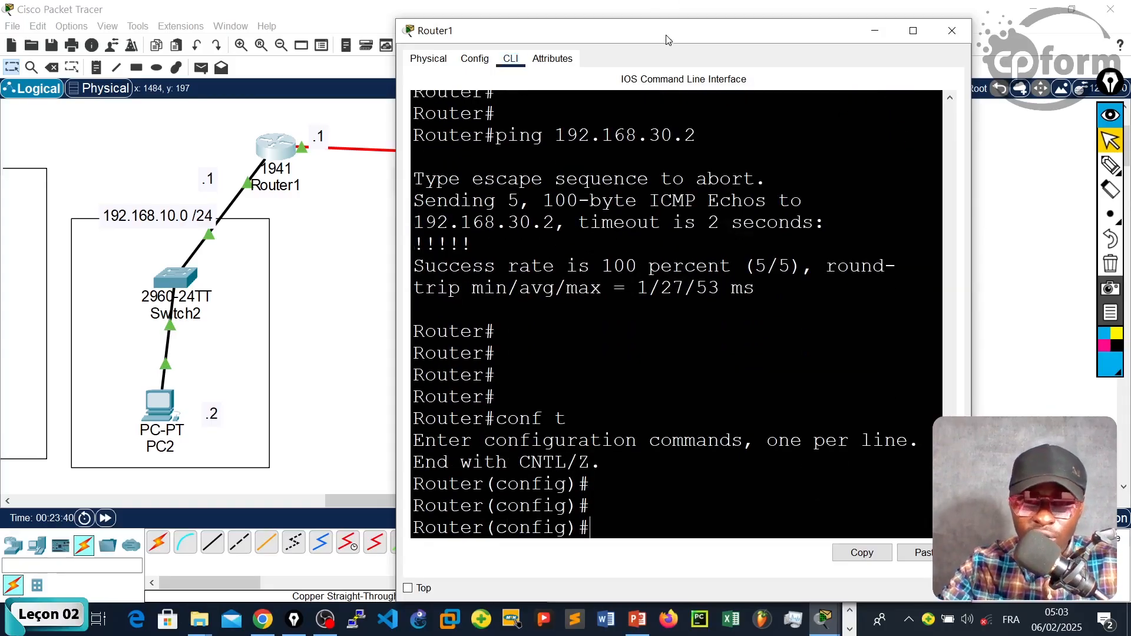
{"action": "left_click_drag", "start_coordinate": [666, 39], "coordinate": [466, 24]}
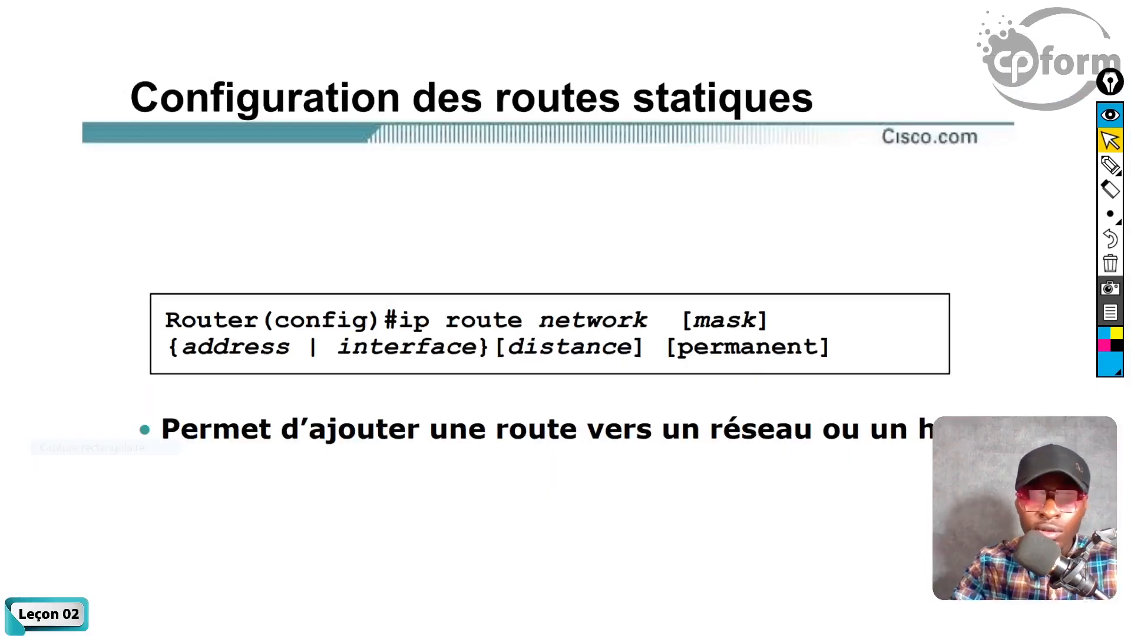
Mark the config prompt, ip route, network, mask and interface parts of the slide's static route syntax with the pen.
{"action": "left_click", "coordinate": [1111, 165]}
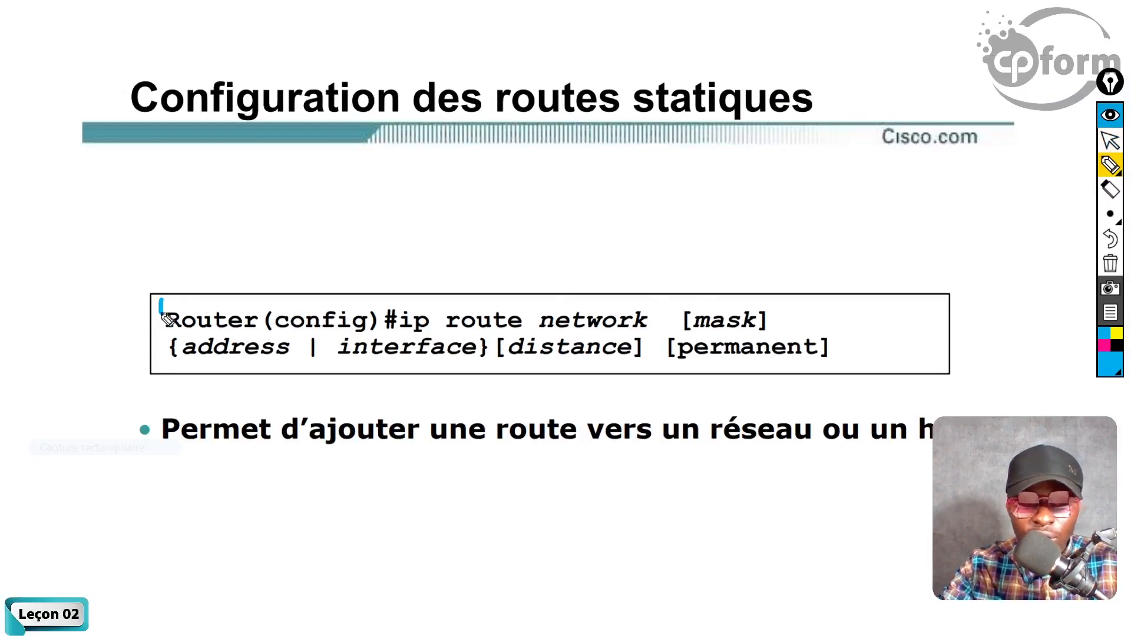
{"action": "mouse_move", "coordinate": [162, 323]}
{"action": "left_mouse_down"}
{"action": "mouse_move", "coordinate": [161, 302]}
{"action": "mouse_move", "coordinate": [373, 303]}
{"action": "left_mouse_up"}
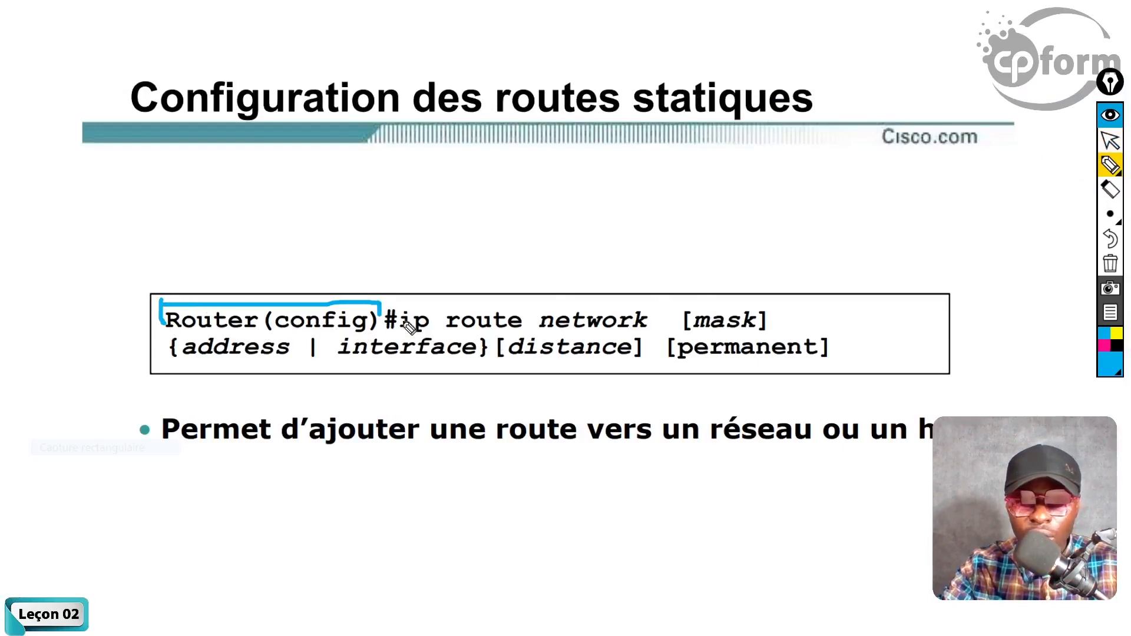
{"action": "mouse_move", "coordinate": [406, 302]}
{"action": "left_mouse_down"}
{"action": "mouse_move", "coordinate": [519, 302]}
{"action": "mouse_move", "coordinate": [536, 319]}
{"action": "mouse_move", "coordinate": [492, 342]}
{"action": "mouse_move", "coordinate": [401, 343]}
{"action": "mouse_move", "coordinate": [395, 302]}
{"action": "mouse_move", "coordinate": [431, 303]}
{"action": "left_mouse_up"}
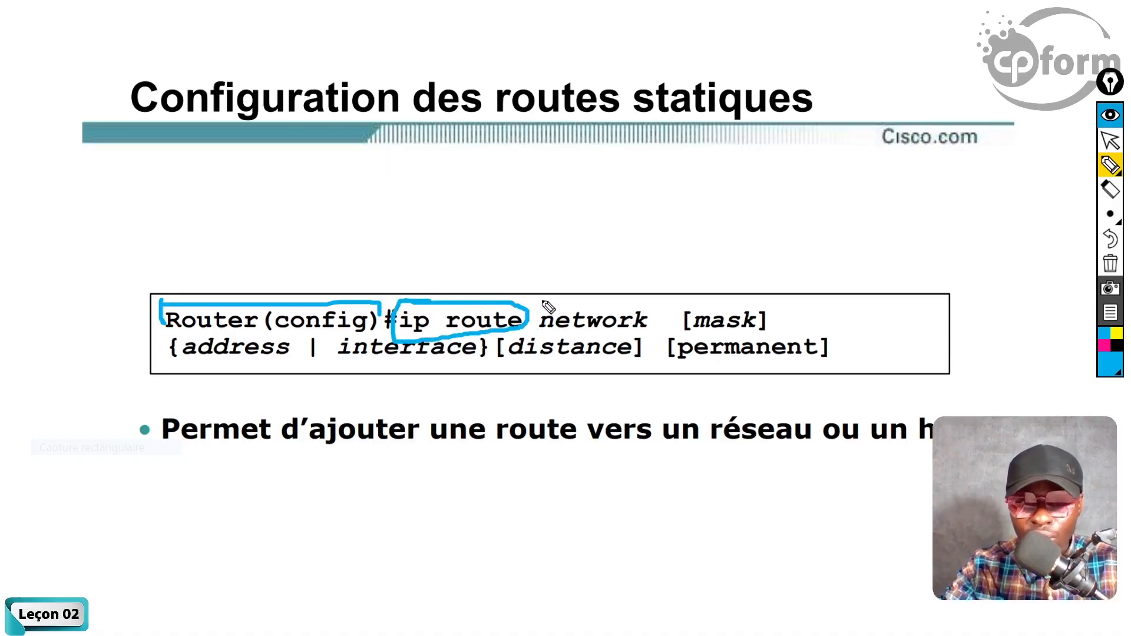
{"action": "left_click_drag", "start_coordinate": [542, 304], "coordinate": [650, 307]}
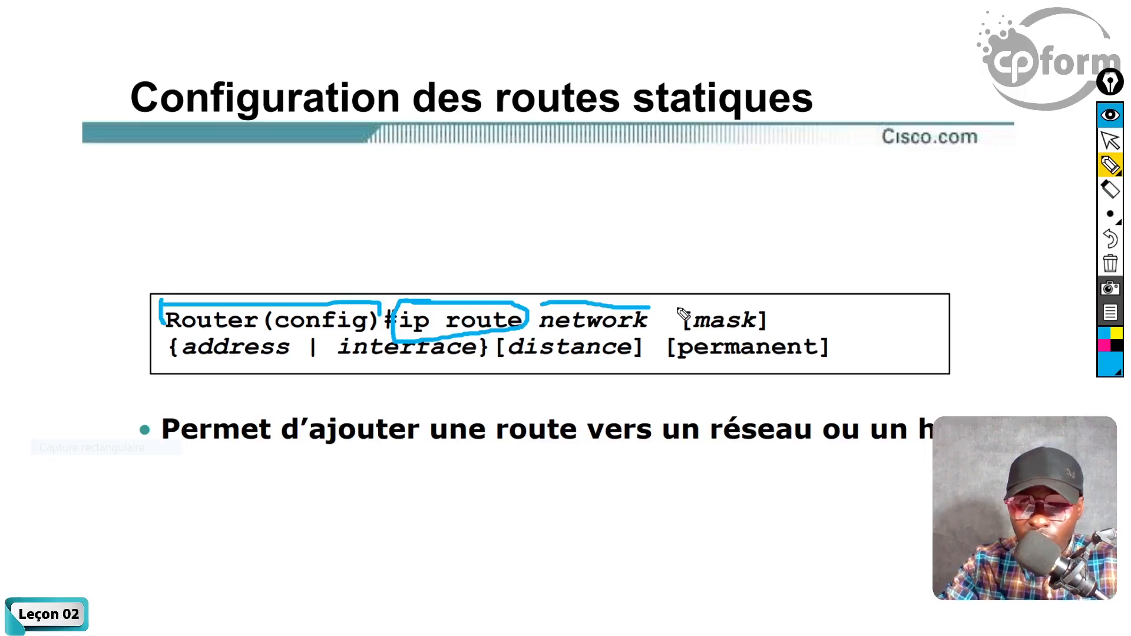
{"action": "mouse_move", "coordinate": [683, 317]}
{"action": "left_mouse_down"}
{"action": "mouse_move", "coordinate": [704, 335]}
{"action": "mouse_move", "coordinate": [779, 322]}
{"action": "left_mouse_up"}
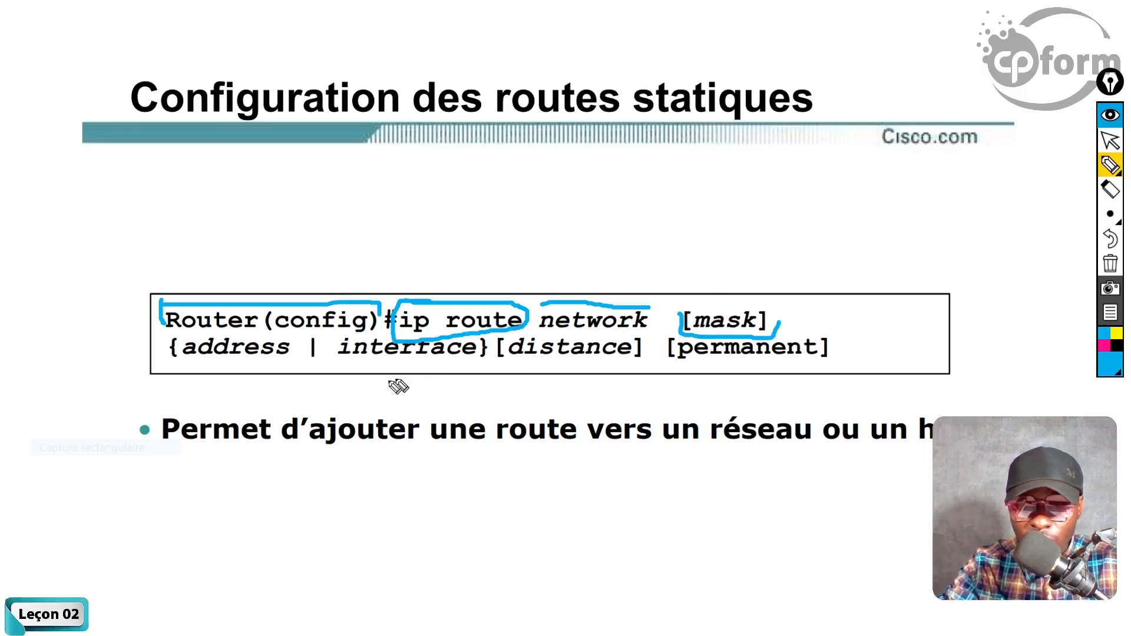
{"action": "mouse_move", "coordinate": [347, 372]}
{"action": "left_mouse_down"}
{"action": "mouse_move", "coordinate": [518, 403]}
{"action": "mouse_move", "coordinate": [657, 383]}
{"action": "left_mouse_up"}
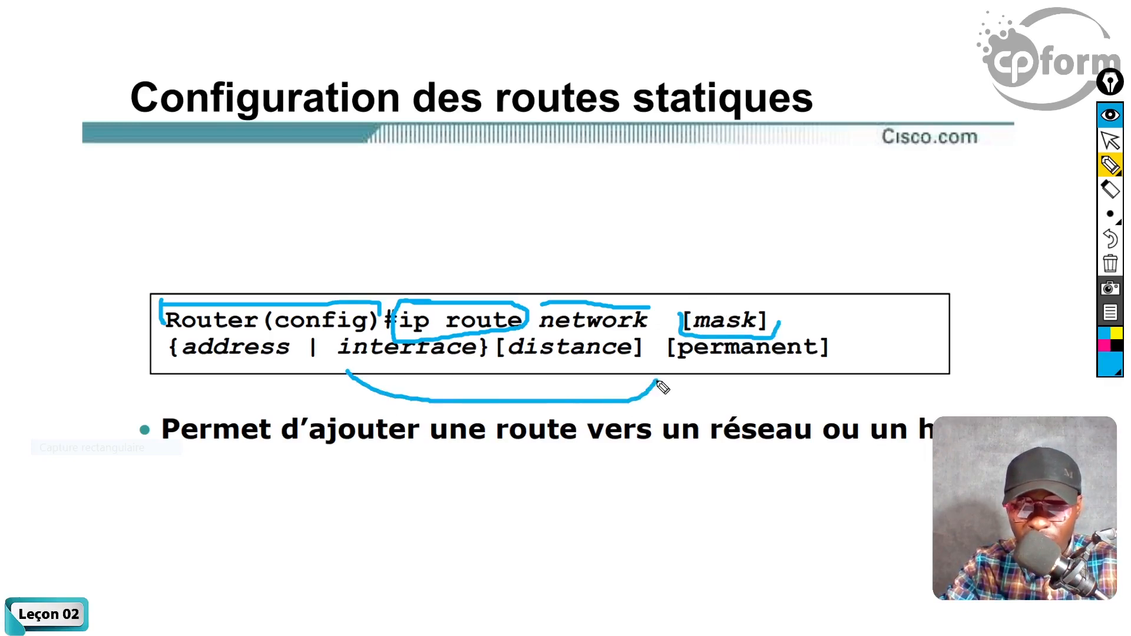
{"action": "left_click", "coordinate": [1111, 165]}
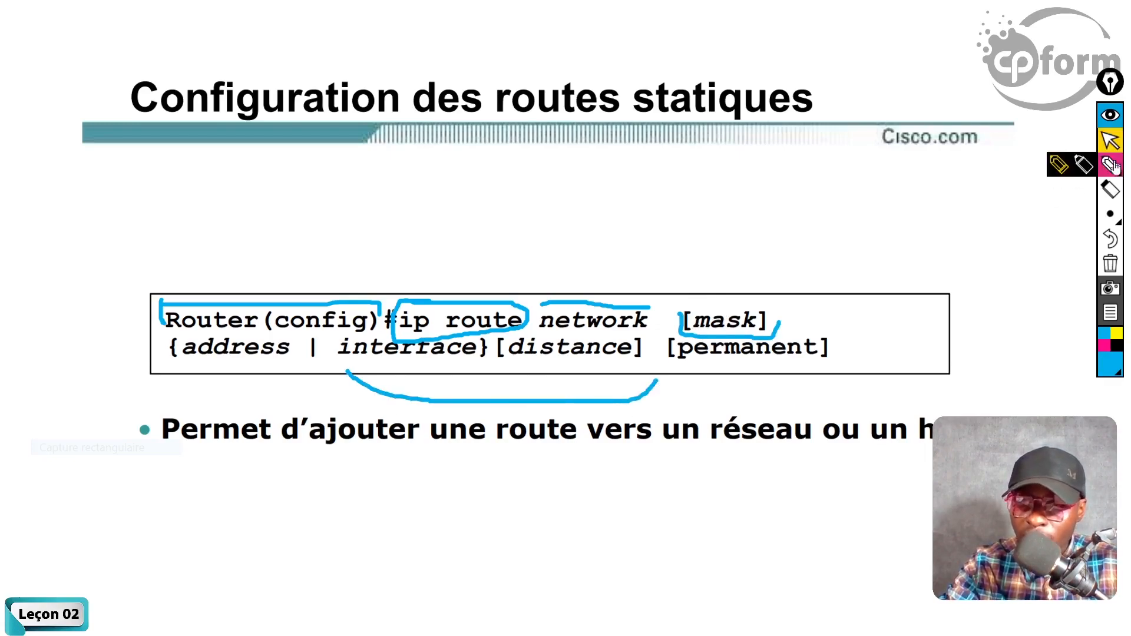
{"action": "left_click", "coordinate": [1110, 214]}
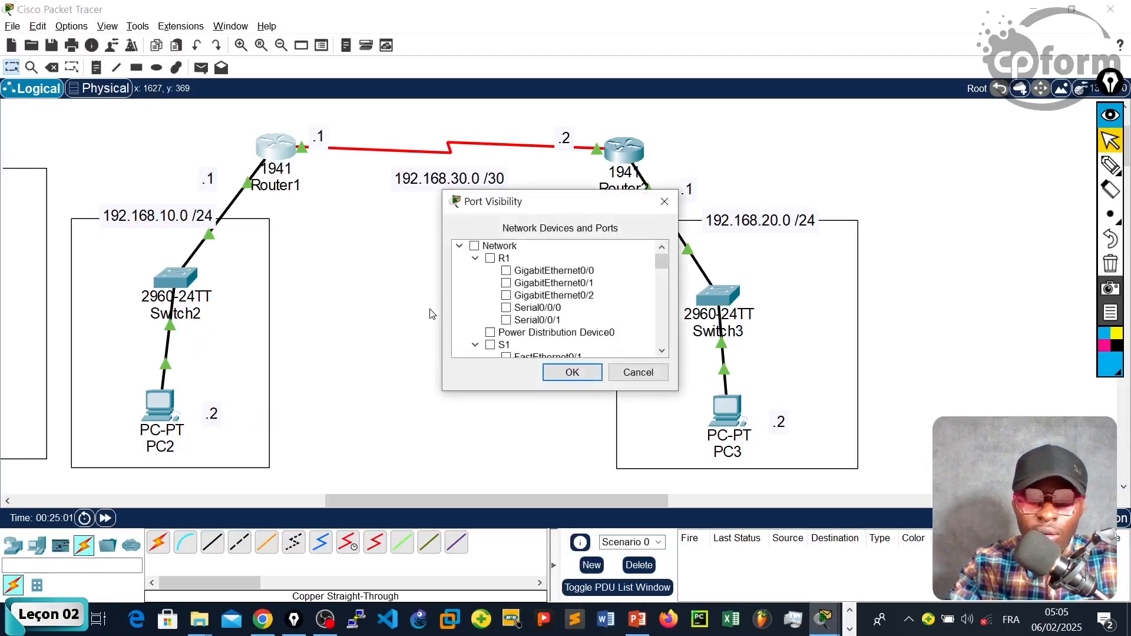
Dismiss the Port Visibility dialog, circle Router1 and handwrite an ip route command outline between the two LANs.
{"action": "left_click", "coordinate": [665, 201]}
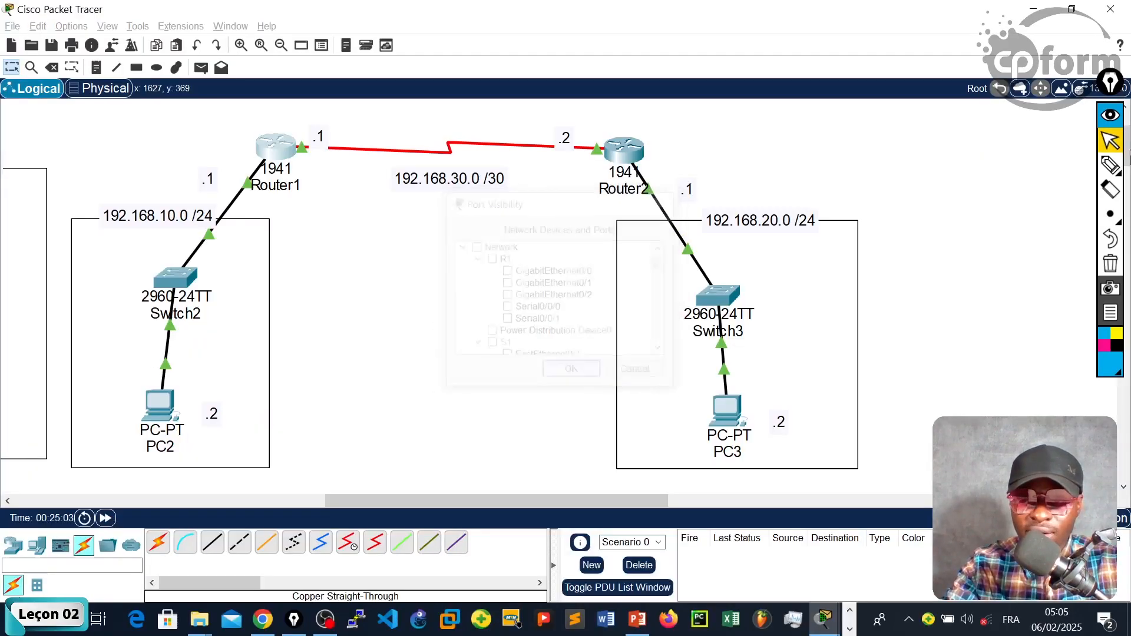
{"action": "left_click", "coordinate": [1110, 166]}
{"action": "mouse_move", "coordinate": [289, 126]}
{"action": "left_mouse_down"}
{"action": "mouse_move", "coordinate": [298, 199]}
{"action": "mouse_move", "coordinate": [294, 126]}
{"action": "left_mouse_up"}
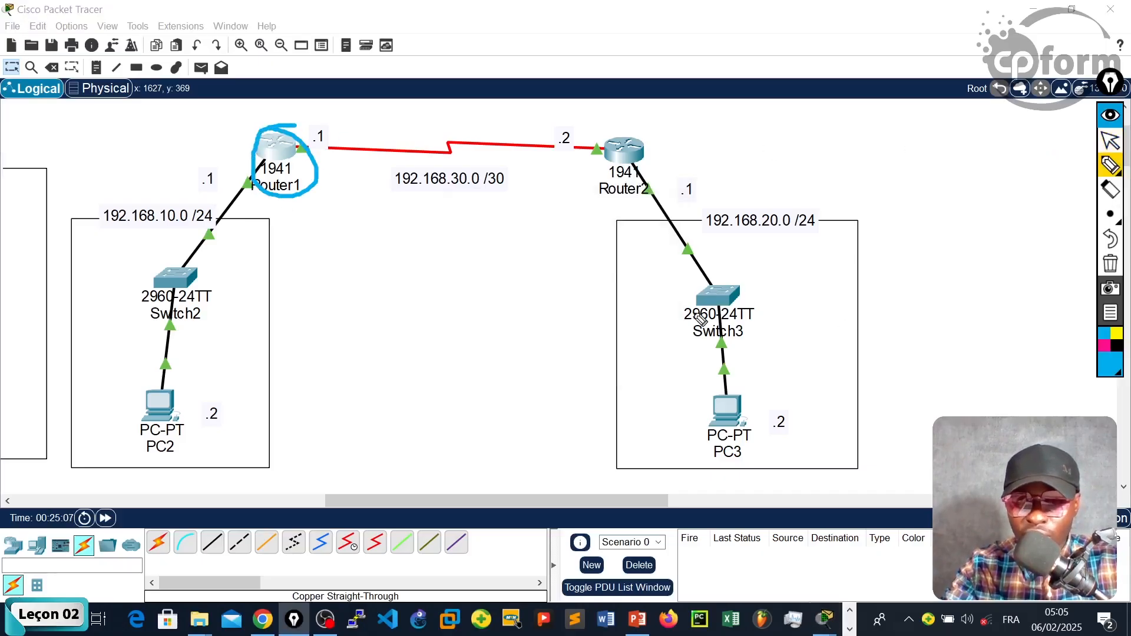
{"action": "mouse_move", "coordinate": [249, 317]}
{"action": "left_mouse_down"}
{"action": "mouse_move", "coordinate": [271, 343]}
{"action": "mouse_move", "coordinate": [284, 323]}
{"action": "mouse_move", "coordinate": [337, 339]}
{"action": "left_mouse_up"}
{"action": "left_click", "coordinate": [257, 305]}
{"action": "left_click_drag", "start_coordinate": [353, 309], "coordinate": [360, 340]}
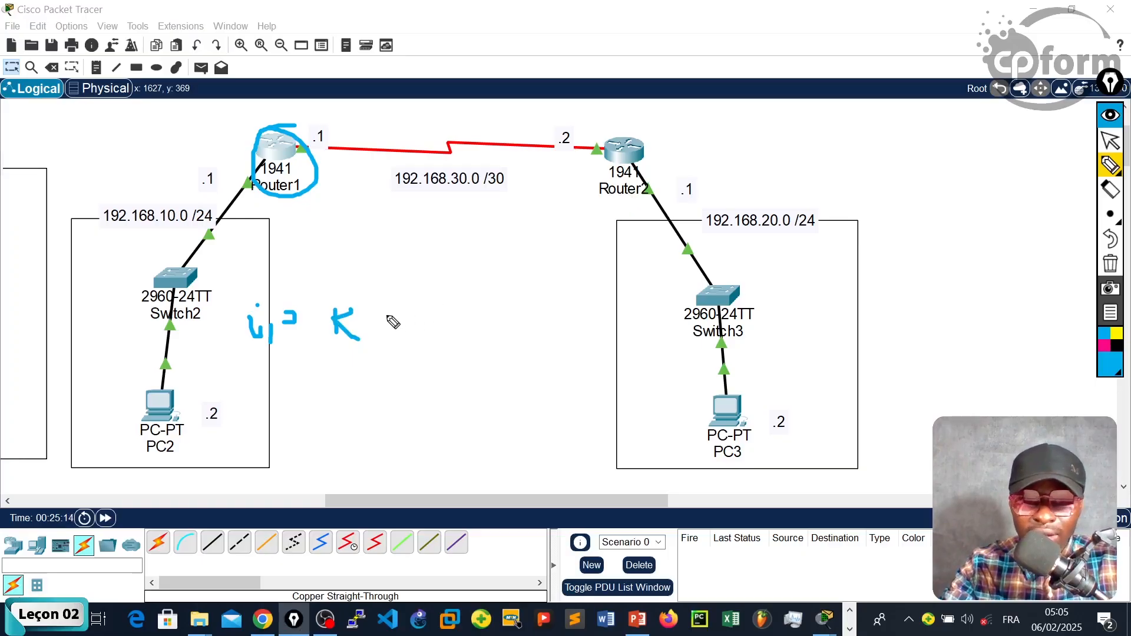
{"action": "left_click_drag", "start_coordinate": [386, 316], "coordinate": [498, 323]}
{"action": "left_click_drag", "start_coordinate": [413, 304], "coordinate": [390, 323]}
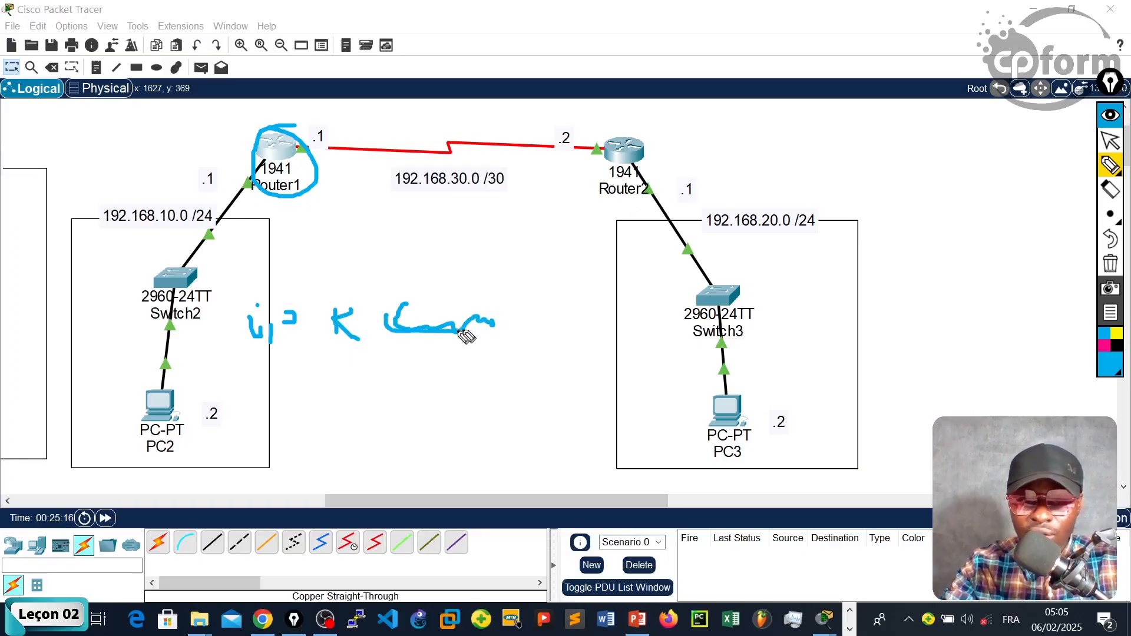
{"action": "left_click_drag", "start_coordinate": [465, 335], "coordinate": [405, 305]}
Circle the 192.168.20.0 /24 network, trace the serial link from Router1 to Router2's .2 interface, and clear all pen marks.
{"action": "mouse_move", "coordinate": [844, 198]}
{"action": "left_mouse_down"}
{"action": "mouse_move", "coordinate": [726, 206]}
{"action": "mouse_move", "coordinate": [615, 336]}
{"action": "mouse_move", "coordinate": [813, 455]}
{"action": "mouse_move", "coordinate": [872, 237]}
{"action": "mouse_move", "coordinate": [838, 209]}
{"action": "left_mouse_up"}
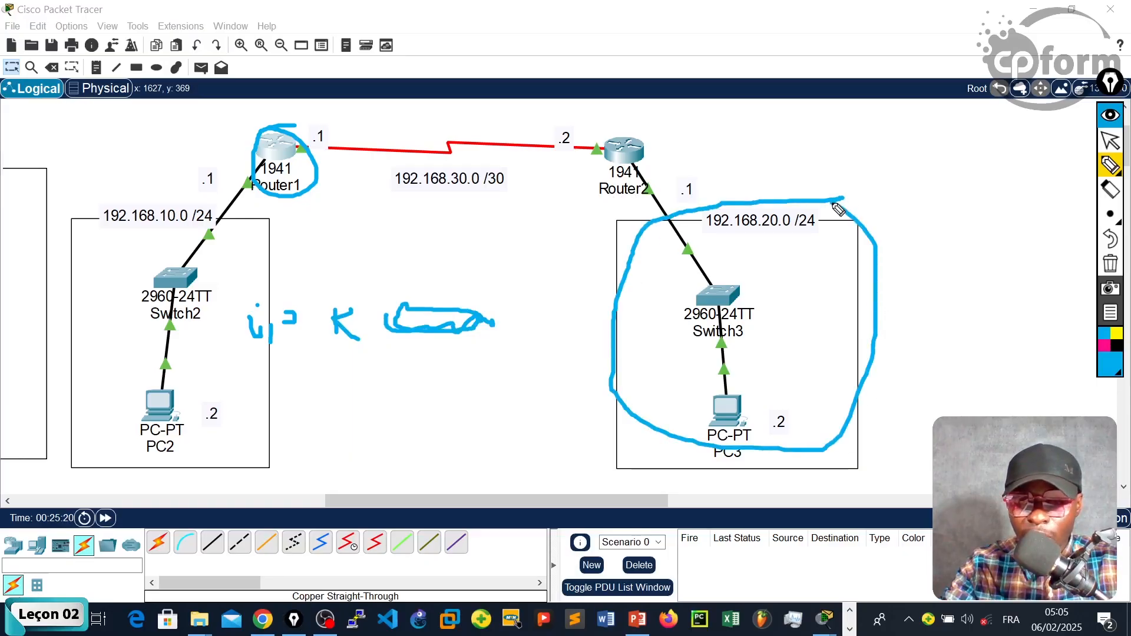
{"action": "mouse_move", "coordinate": [518, 308]}
{"action": "left_mouse_down"}
{"action": "mouse_move", "coordinate": [522, 325]}
{"action": "mouse_move", "coordinate": [608, 306]}
{"action": "mouse_move", "coordinate": [541, 332]}
{"action": "left_mouse_up"}
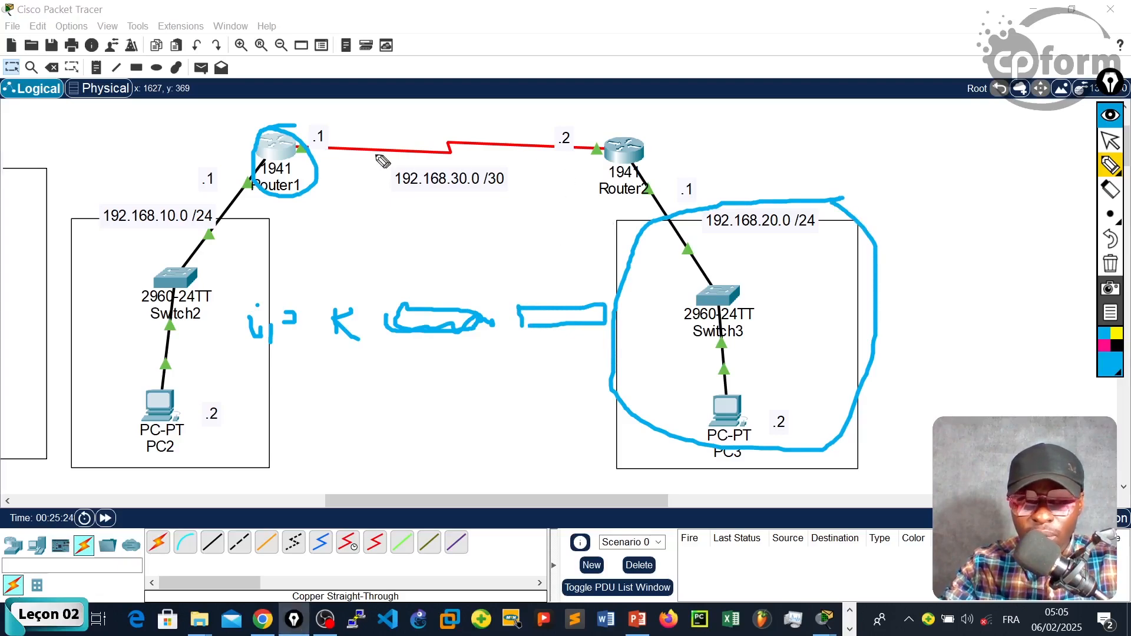
{"action": "mouse_move", "coordinate": [309, 153]}
{"action": "left_mouse_down"}
{"action": "mouse_move", "coordinate": [382, 164]}
{"action": "mouse_move", "coordinate": [597, 152]}
{"action": "mouse_move", "coordinate": [585, 166]}
{"action": "mouse_move", "coordinate": [593, 145]}
{"action": "mouse_move", "coordinate": [594, 156]}
{"action": "left_mouse_up"}
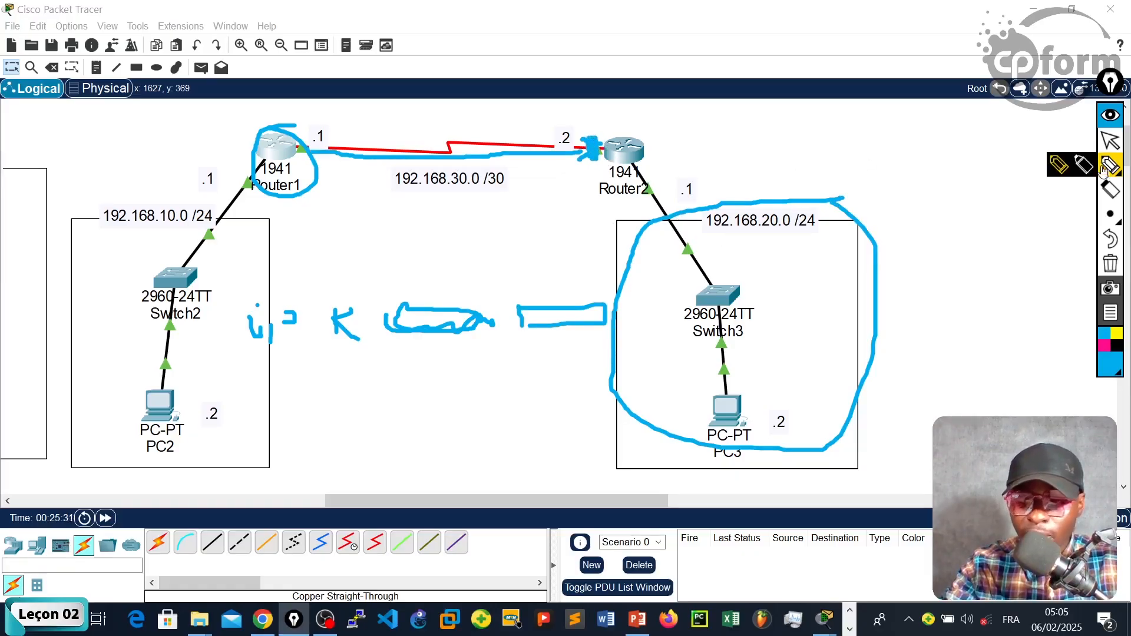
{"action": "left_click", "coordinate": [1111, 141]}
{"action": "left_click", "coordinate": [1110, 266]}
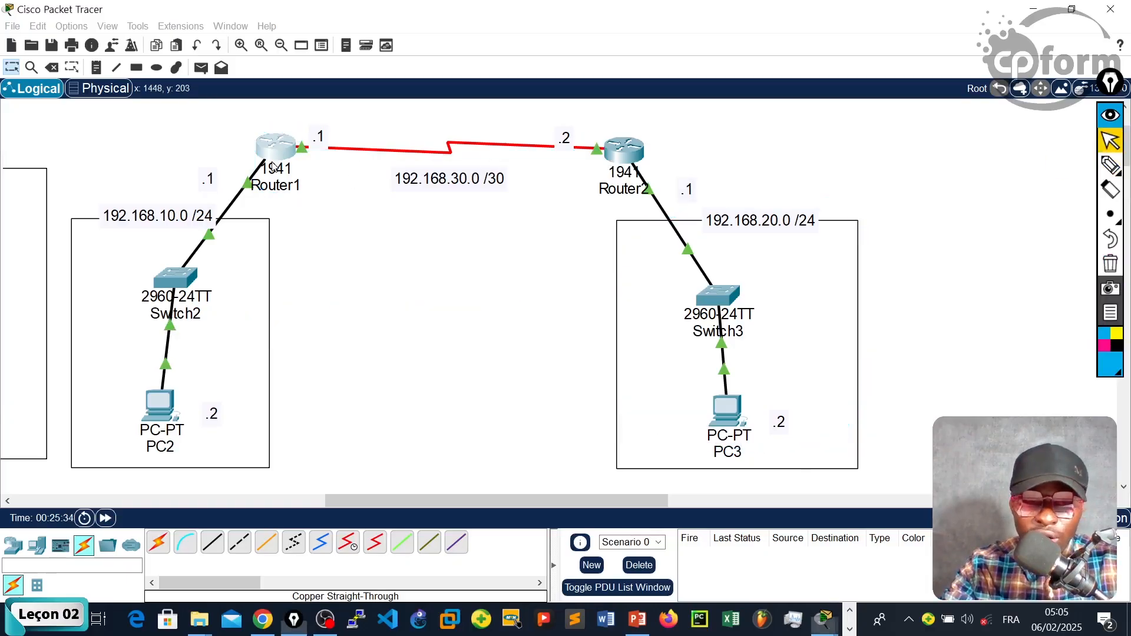
Open Router1's CLI and start an ip route command at the global configuration prompt.
{"action": "left_click", "coordinate": [276, 147]}
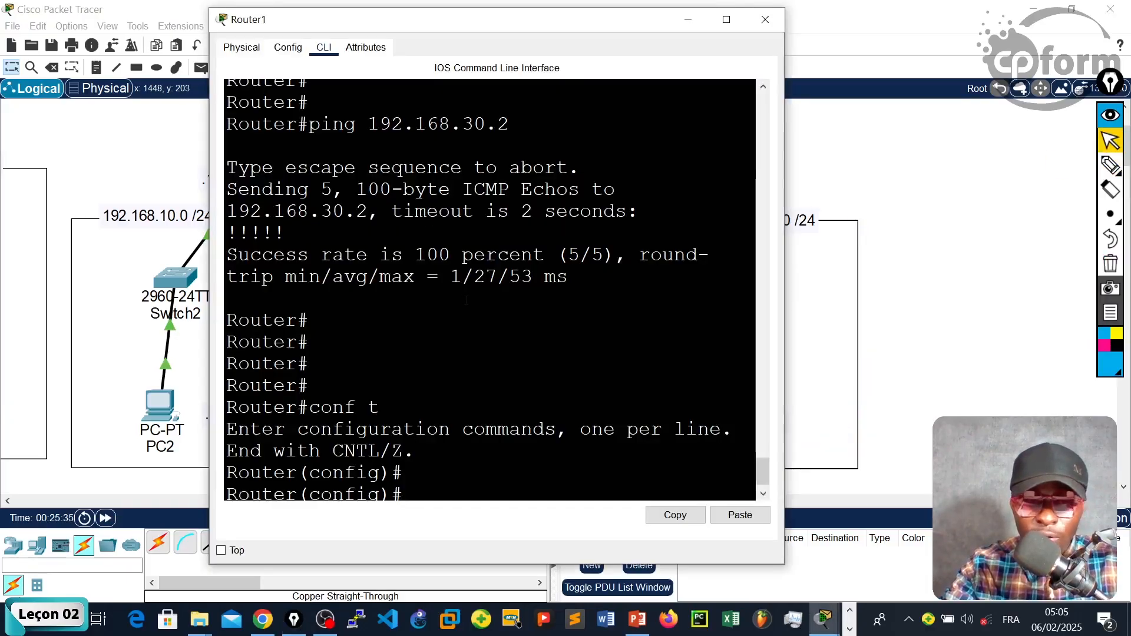
{"action": "key", "text": "Return"}
{"action": "key", "text": "Return"}
{"action": "key", "text": "Return"}
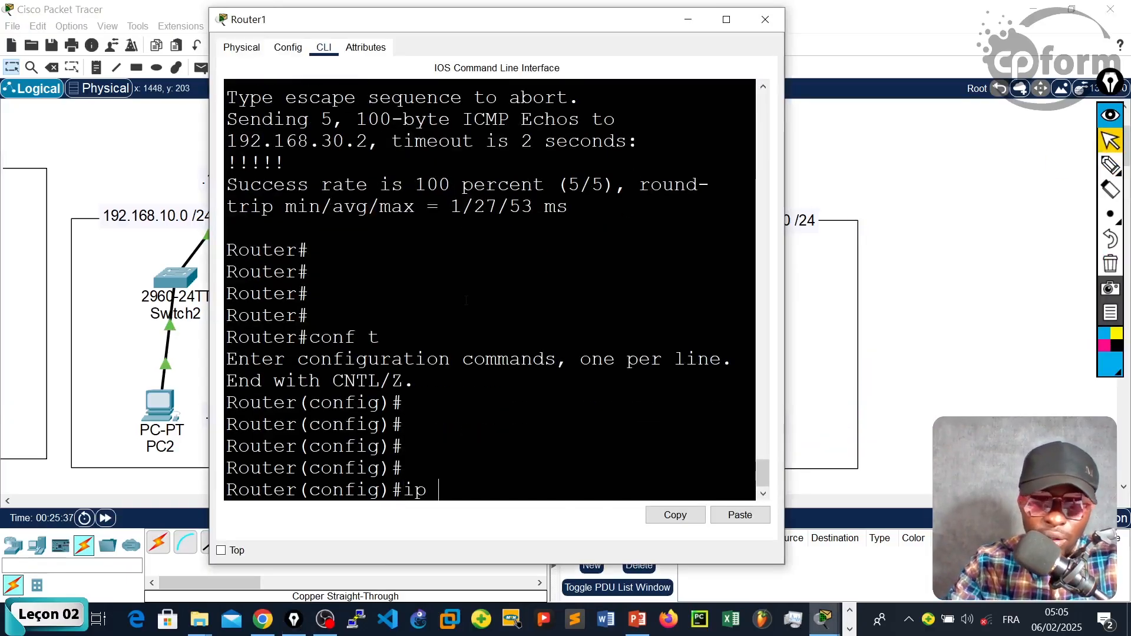
{"action": "type", "text": "ip rou"}
{"action": "key", "text": "Tab"}
{"action": "type", "text": "te"}
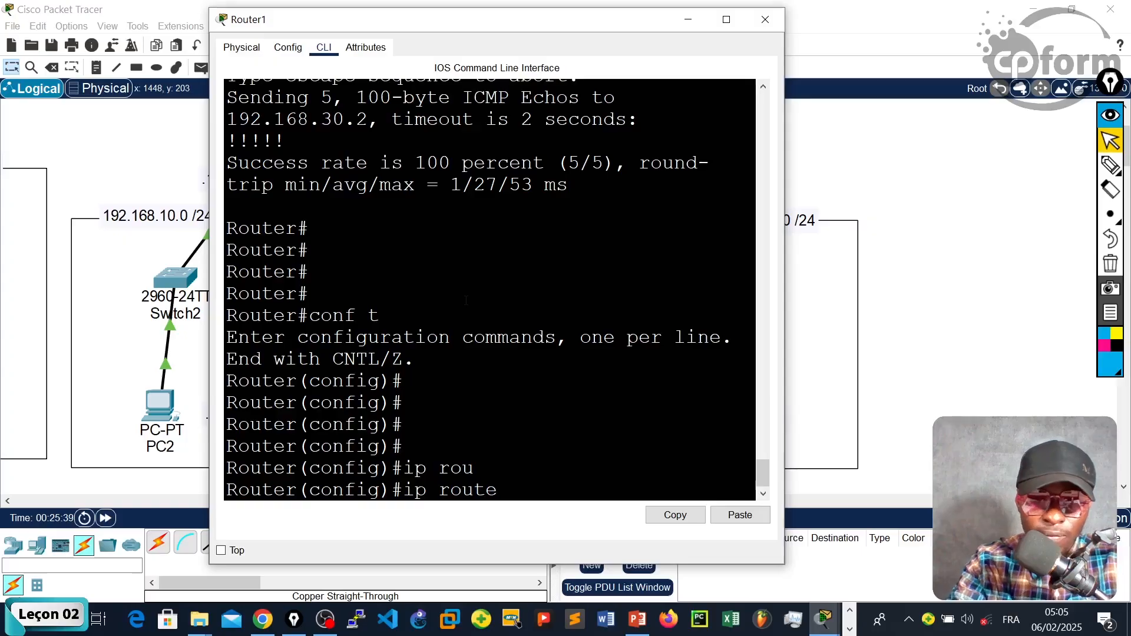
{"action": "key", "text": "Tab"}
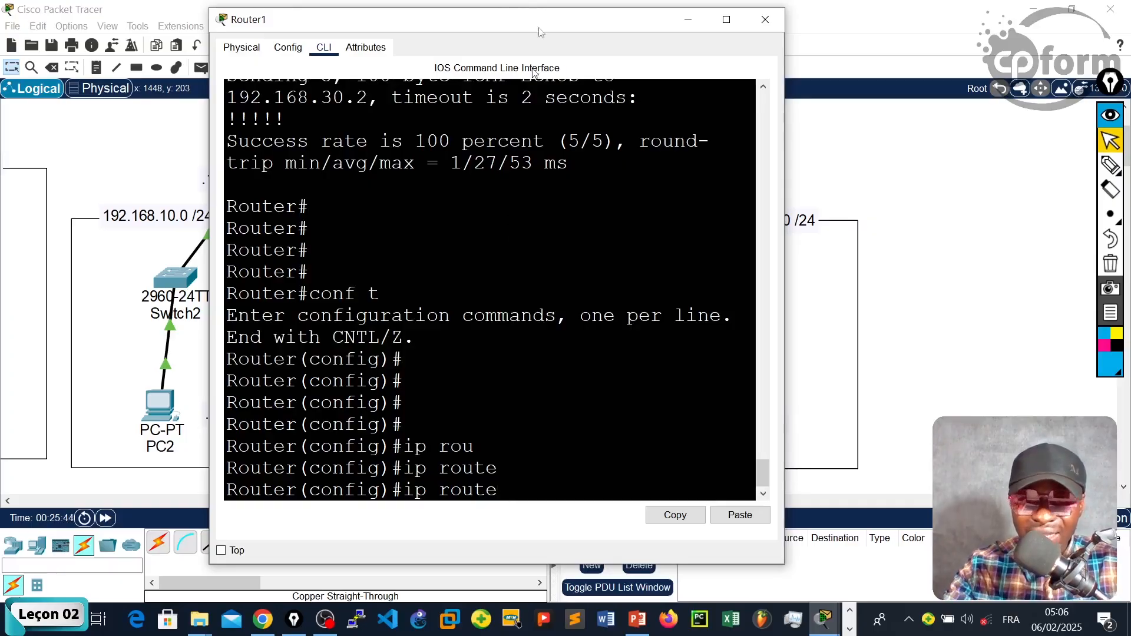
Move Router1's window aside, then use the pen to circle Router2's .2 interface and mark the 192.168.20.0 /24 network.
{"action": "left_click_drag", "start_coordinate": [541, 17], "coordinate": [384, 246]}
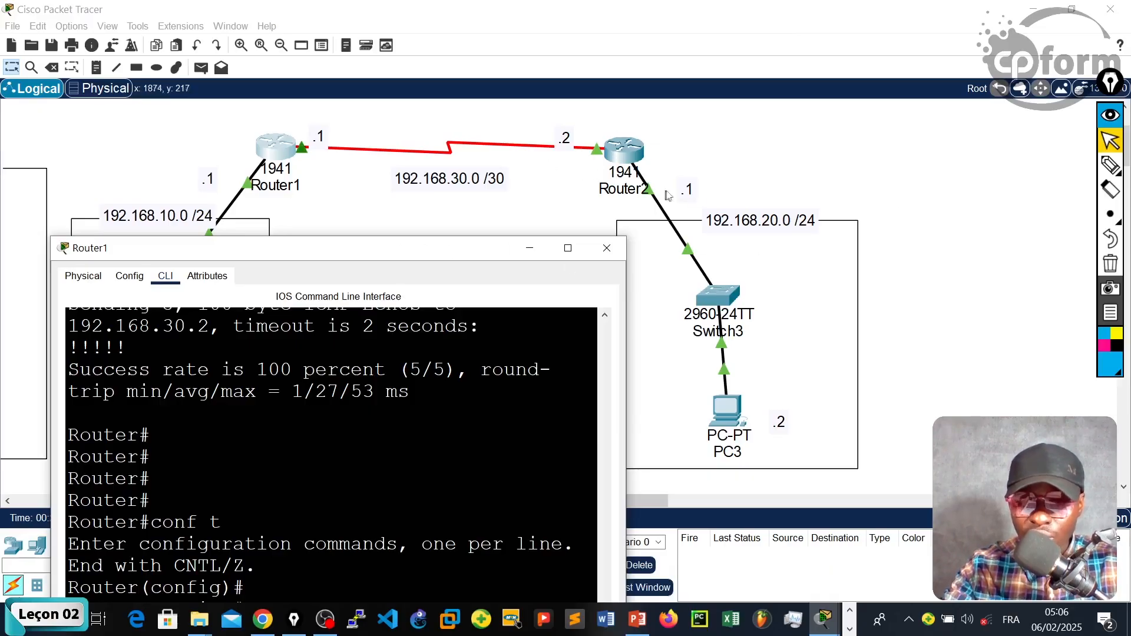
{"action": "left_click", "coordinate": [1110, 164]}
{"action": "mouse_move", "coordinate": [599, 140]}
{"action": "left_mouse_down"}
{"action": "mouse_move", "coordinate": [606, 175]}
{"action": "mouse_move", "coordinate": [592, 131]}
{"action": "mouse_move", "coordinate": [565, 142]}
{"action": "left_mouse_up"}
{"action": "mouse_move", "coordinate": [772, 231]}
{"action": "left_mouse_down"}
{"action": "mouse_move", "coordinate": [669, 321]}
{"action": "mouse_move", "coordinate": [810, 259]}
{"action": "mouse_move", "coordinate": [677, 224]}
{"action": "left_mouse_up"}
{"action": "left_click", "coordinate": [1110, 141]}
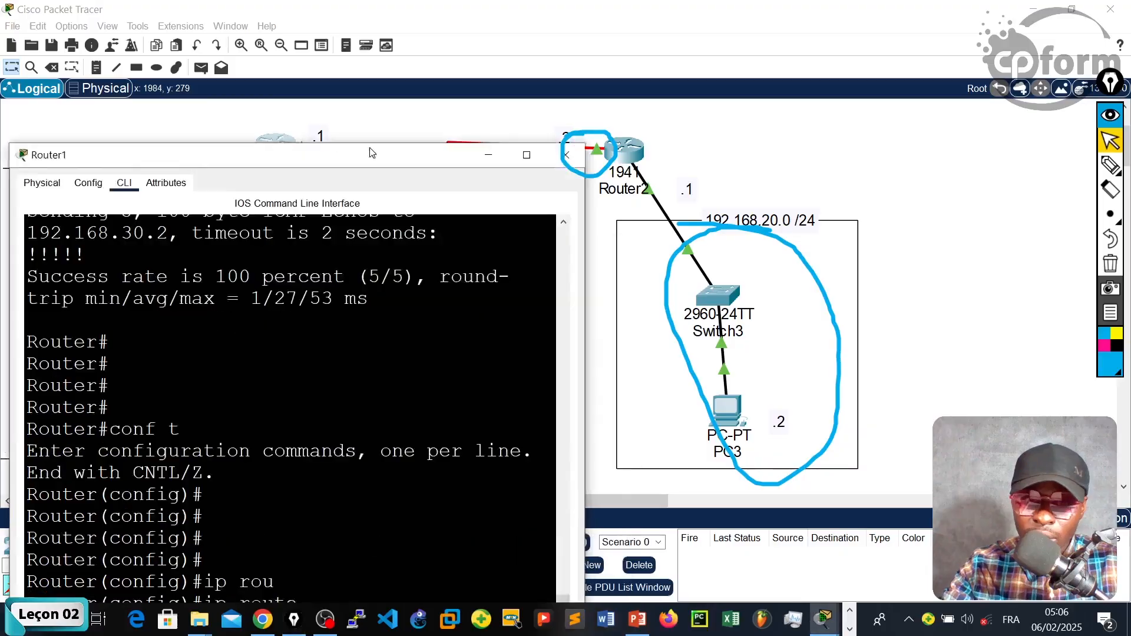
Add destination network 192.168.20.0 and mask 255.255.255.0 to the ip route command, and clear the pen marks.
{"action": "left_click_drag", "start_coordinate": [372, 153], "coordinate": [372, 46]}
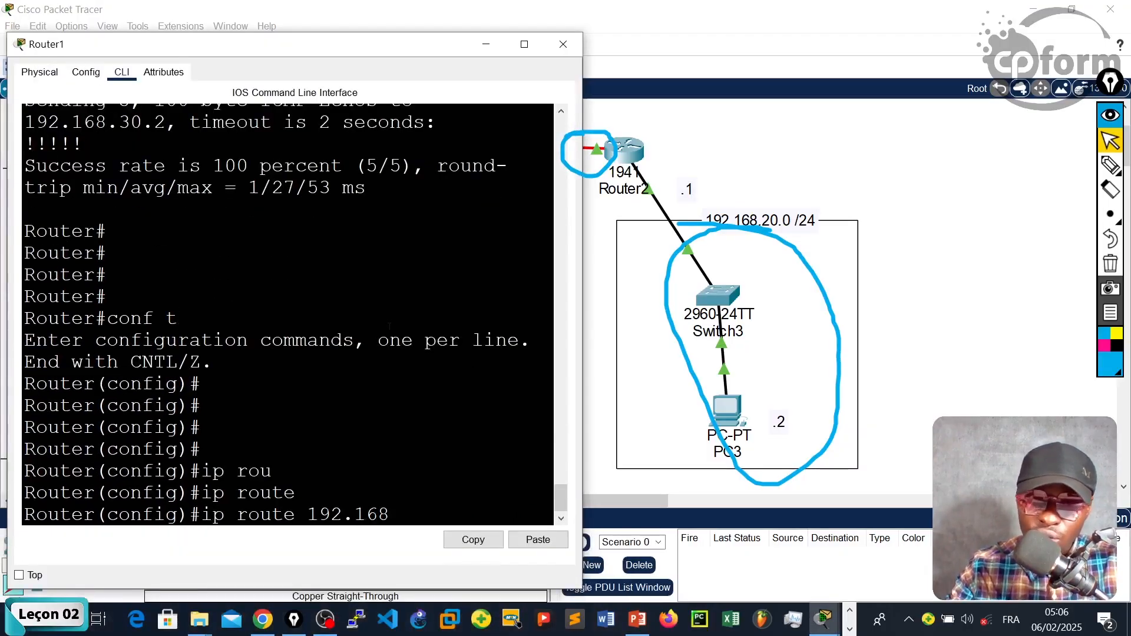
{"action": "left_click", "coordinate": [1110, 263]}
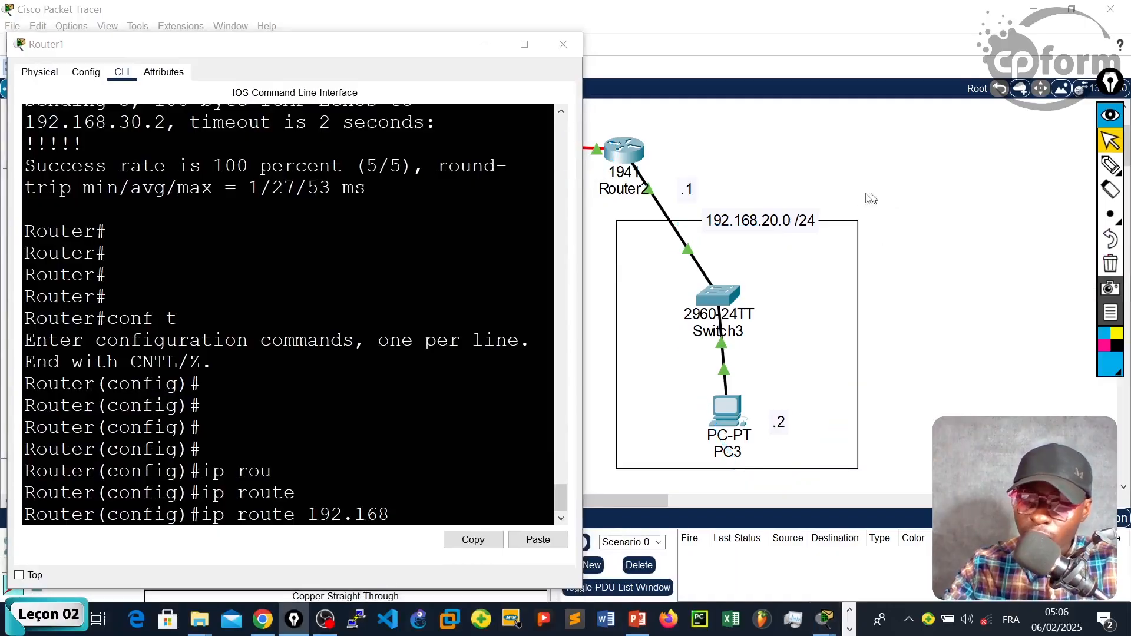
{"action": "left_click", "coordinate": [330, 408]}
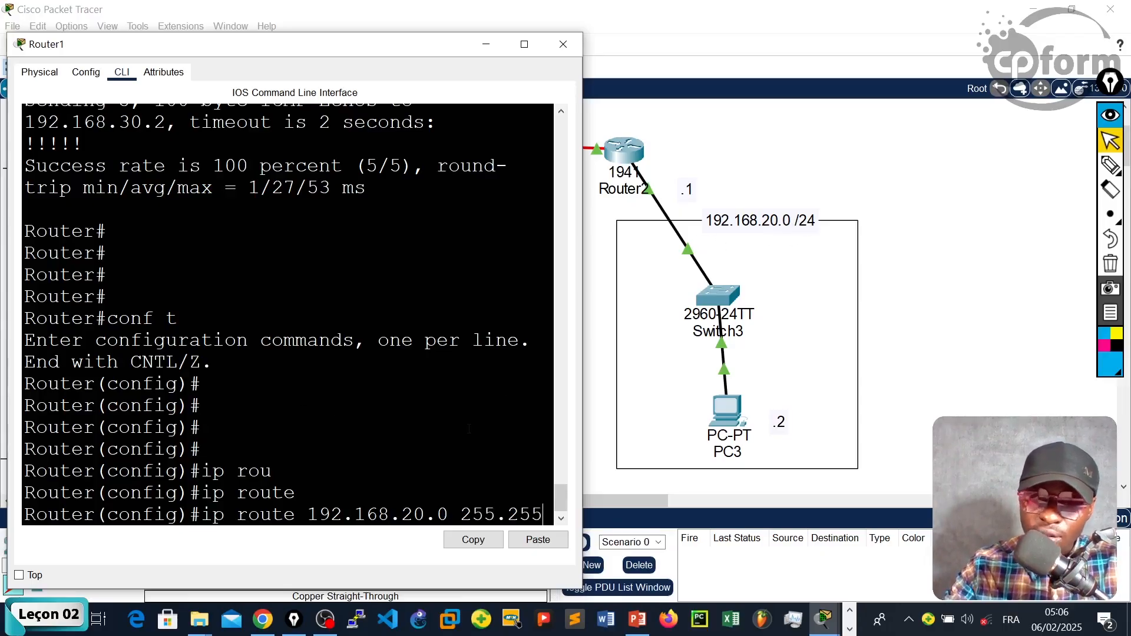
{"action": "type", "text": ".255.0"}
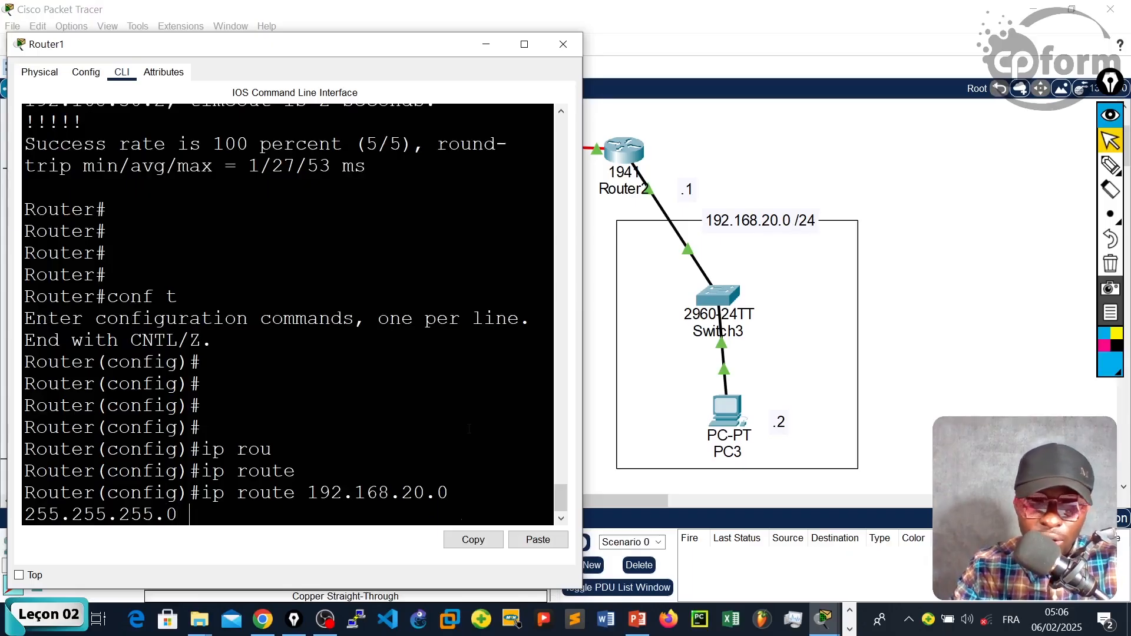
Uncover the topology, circle Router2's .2 interface, draw arrows from Router1 through Router2 to Switch3, and clear the marks.
{"action": "left_click_drag", "start_coordinate": [428, 49], "coordinate": [464, 349]}
{"action": "left_click", "coordinate": [1112, 169]}
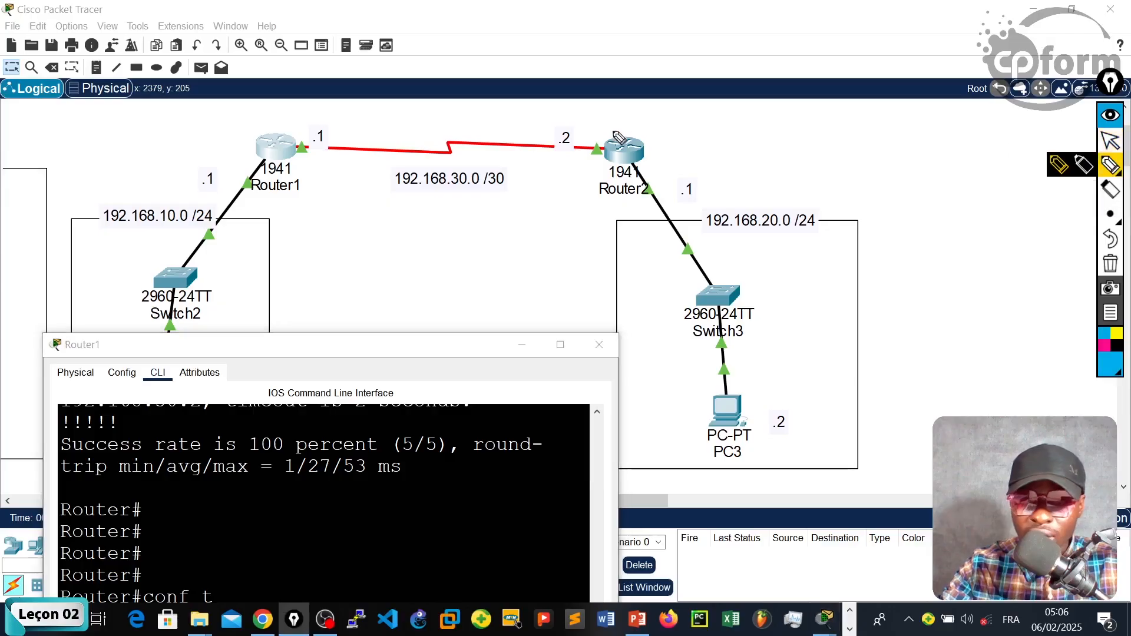
{"action": "mouse_move", "coordinate": [601, 127]}
{"action": "left_mouse_down"}
{"action": "mouse_move", "coordinate": [567, 133]}
{"action": "mouse_move", "coordinate": [583, 176]}
{"action": "mouse_move", "coordinate": [589, 123]}
{"action": "left_mouse_up"}
{"action": "mouse_move", "coordinate": [288, 153]}
{"action": "left_mouse_down"}
{"action": "mouse_move", "coordinate": [534, 151]}
{"action": "mouse_move", "coordinate": [507, 165]}
{"action": "left_mouse_up"}
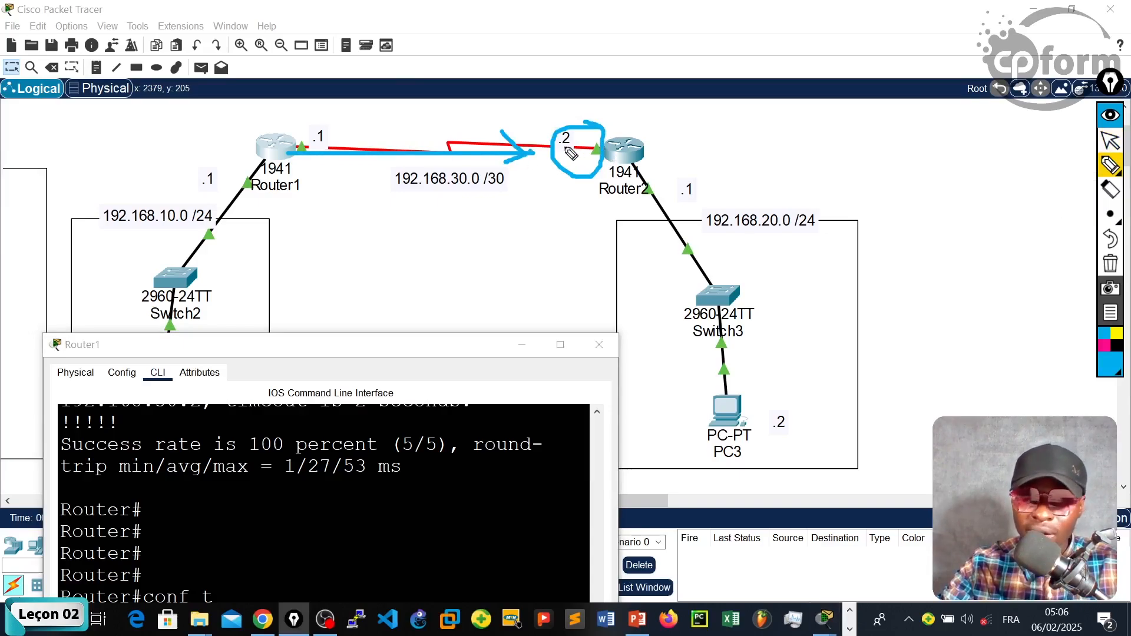
{"action": "left_click_drag", "start_coordinate": [633, 168], "coordinate": [707, 280]}
{"action": "mouse_move", "coordinate": [665, 243]}
{"action": "left_mouse_down"}
{"action": "mouse_move", "coordinate": [688, 272]}
{"action": "mouse_move", "coordinate": [725, 241]}
{"action": "left_mouse_up"}
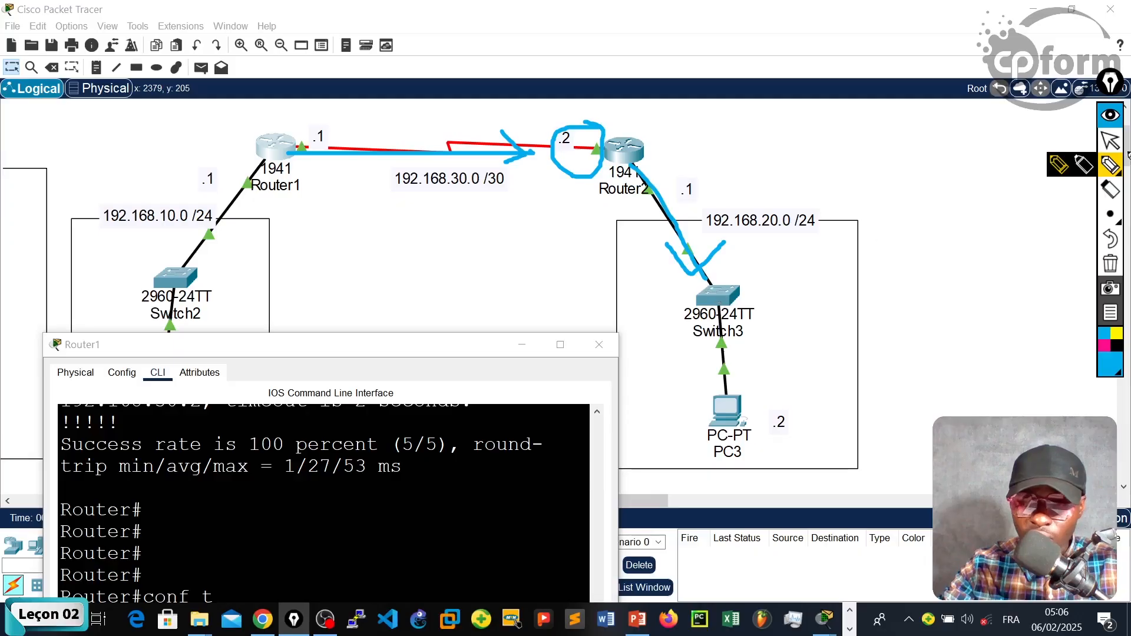
{"action": "left_click", "coordinate": [1111, 141]}
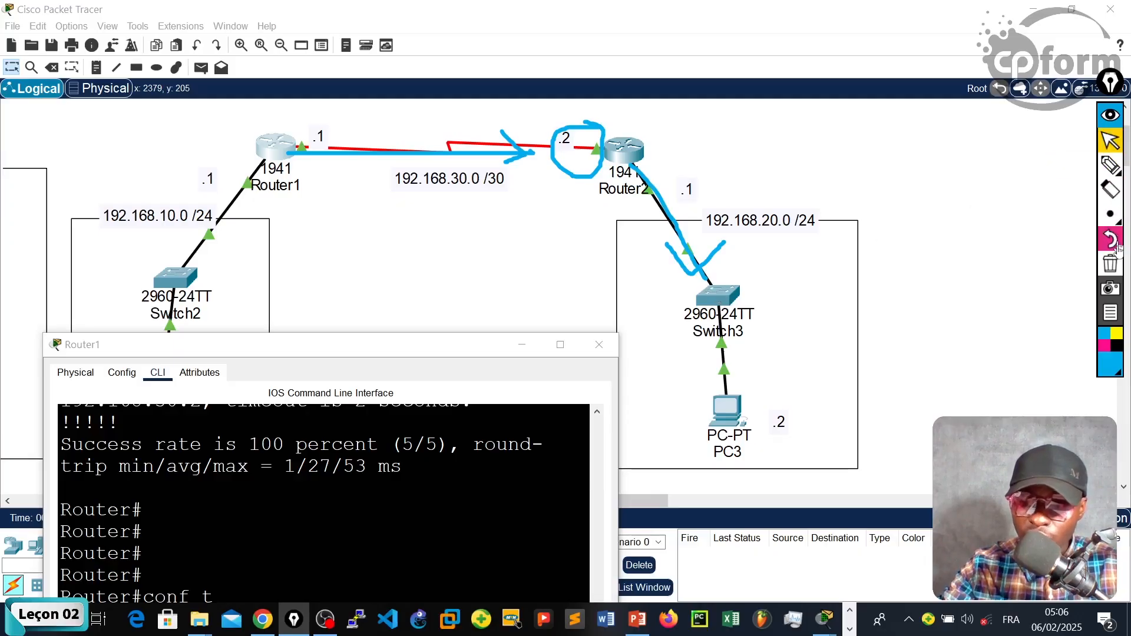
{"action": "left_click", "coordinate": [1110, 263]}
Complete the static route to 192.168.20.0 with next hop 192.168.30.2 and run the command on Router1.
{"action": "left_click_drag", "start_coordinate": [436, 346], "coordinate": [451, 211]}
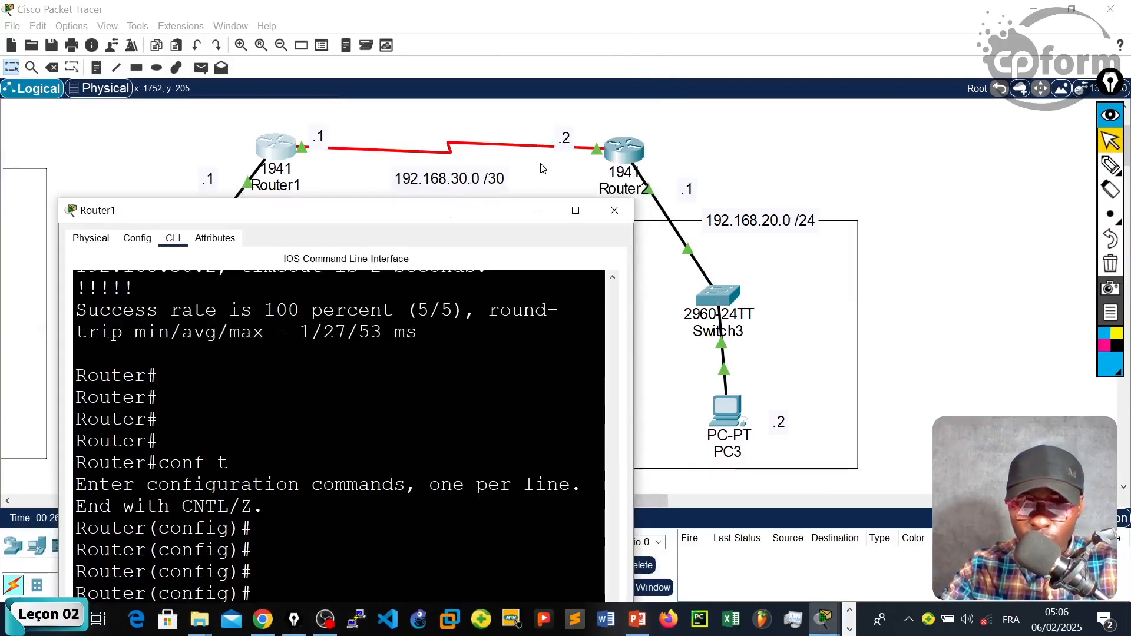
{"action": "left_click_drag", "start_coordinate": [497, 217], "coordinate": [564, 42]}
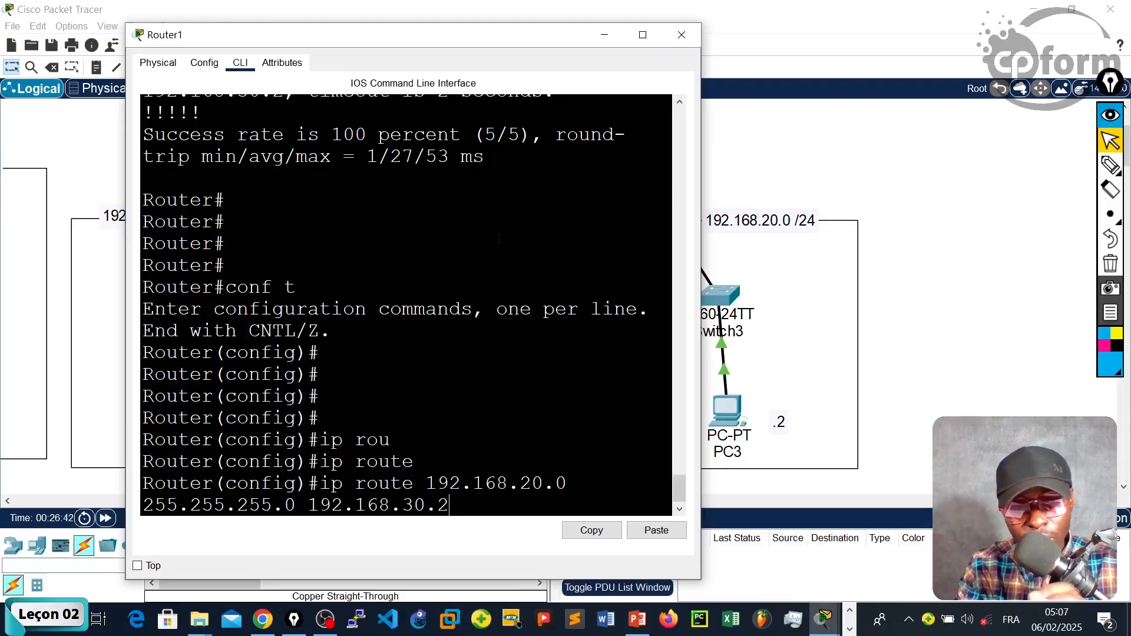
{"action": "mouse_move", "coordinate": [518, 37]}
{"action": "left_mouse_down"}
{"action": "mouse_move", "coordinate": [462, 261]}
{"action": "mouse_move", "coordinate": [514, 46]}
{"action": "left_mouse_up"}
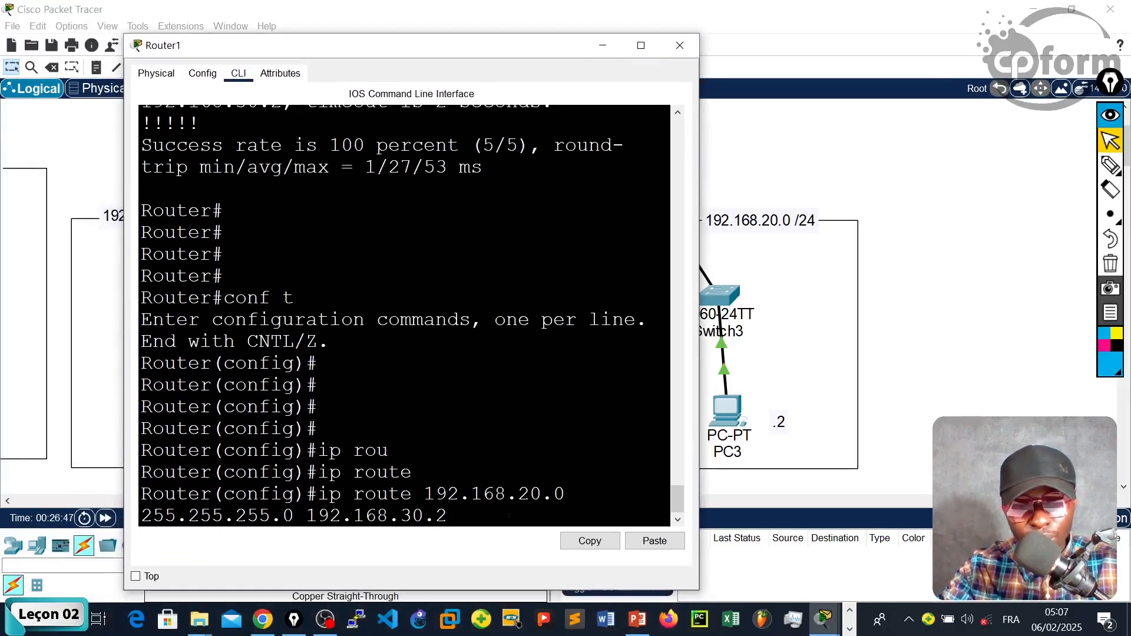
{"action": "left_click_drag", "start_coordinate": [567, 495], "coordinate": [424, 495]}
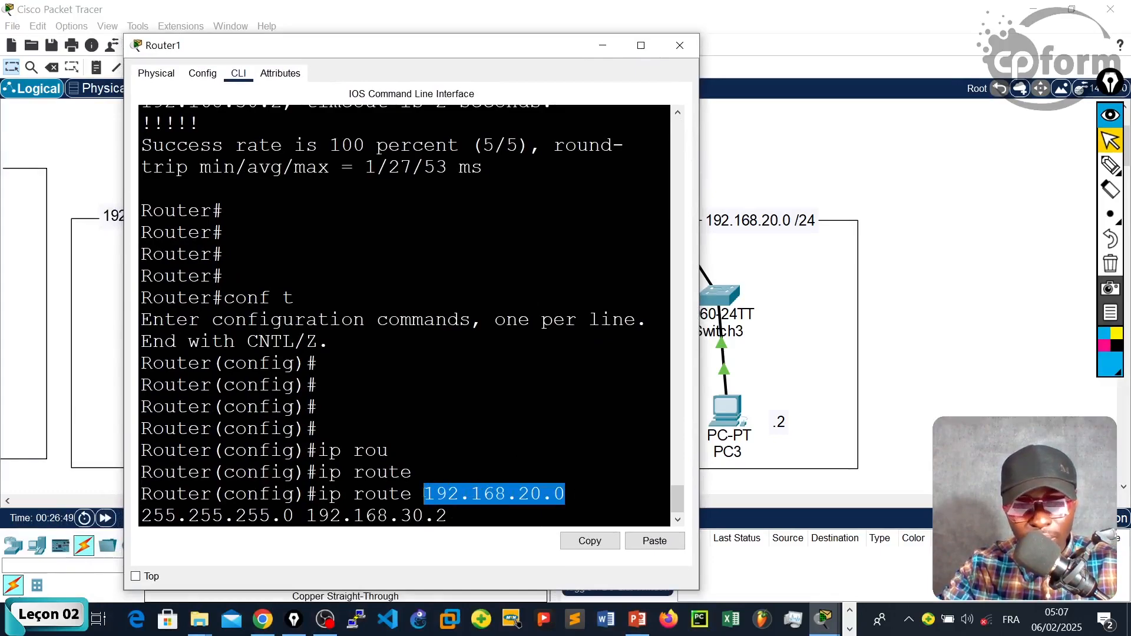
{"action": "key", "text": "Return"}
{"action": "key", "text": "Return"}
{"action": "key", "text": "Return"}
{"action": "key", "text": "Return"}
{"action": "key", "text": "Return"}
{"action": "key", "text": "Return"}
{"action": "key", "text": "Return"}
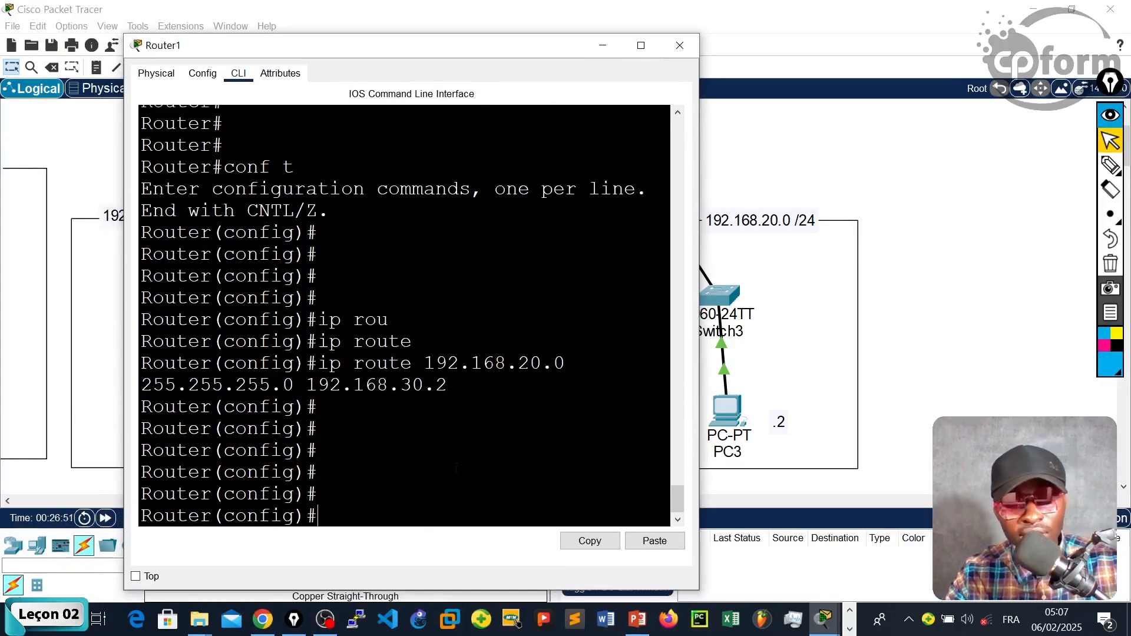
Return Router1 to privileged mode, save its configuration with write, and close its window.
{"action": "key", "text": "ctrl+z"}
{"action": "key", "text": "Return"}
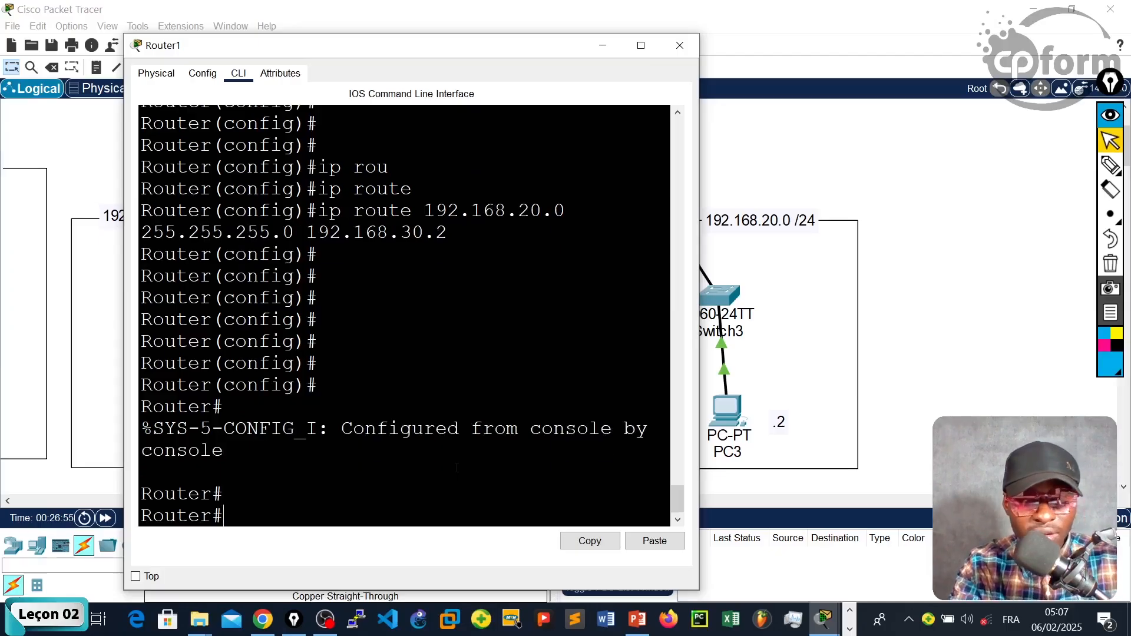
{"action": "type", "text": "wr"}
{"action": "key", "text": "Tab"}
{"action": "key", "text": "Return"}
{"action": "key", "text": "Return"}
{"action": "key", "text": "Return"}
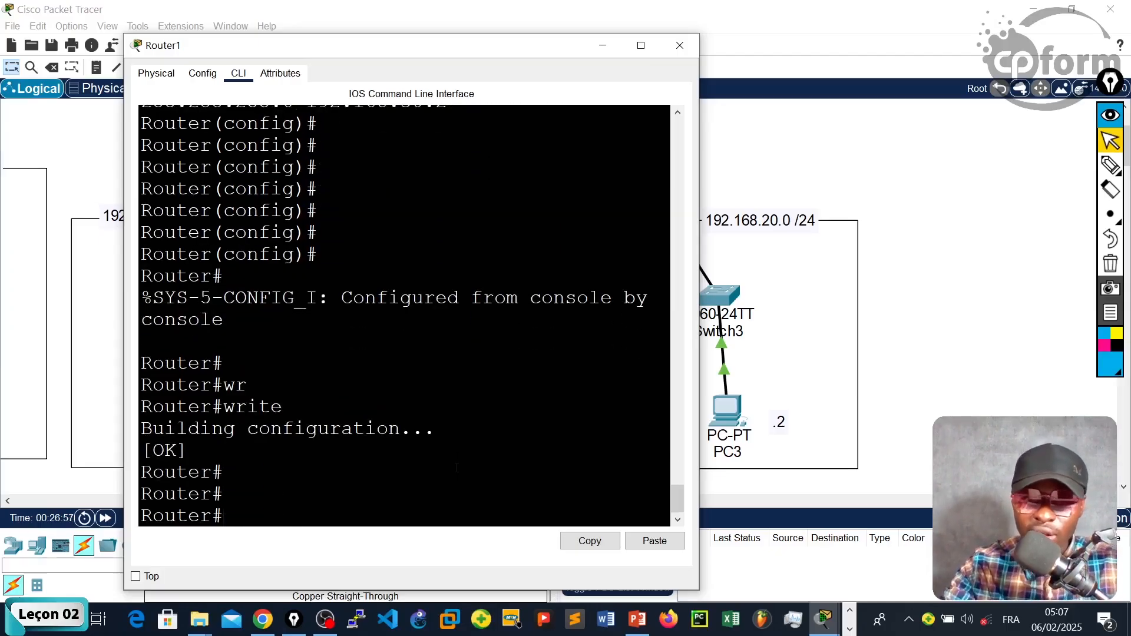
{"action": "left_click", "coordinate": [680, 45]}
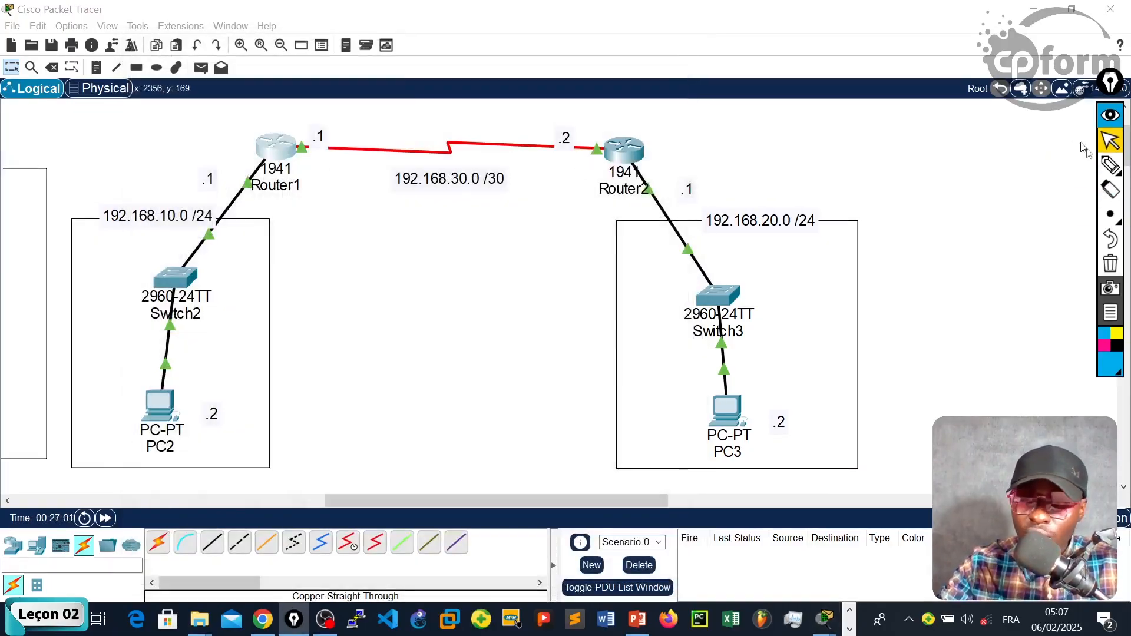
Circle Router1 and the 192.168.20.0 /24 network with the pen, and clear both marks.
{"action": "left_click", "coordinate": [1110, 171]}
{"action": "mouse_move", "coordinate": [277, 123]}
{"action": "left_mouse_down"}
{"action": "mouse_move", "coordinate": [282, 189]}
{"action": "mouse_move", "coordinate": [287, 124]}
{"action": "left_mouse_up"}
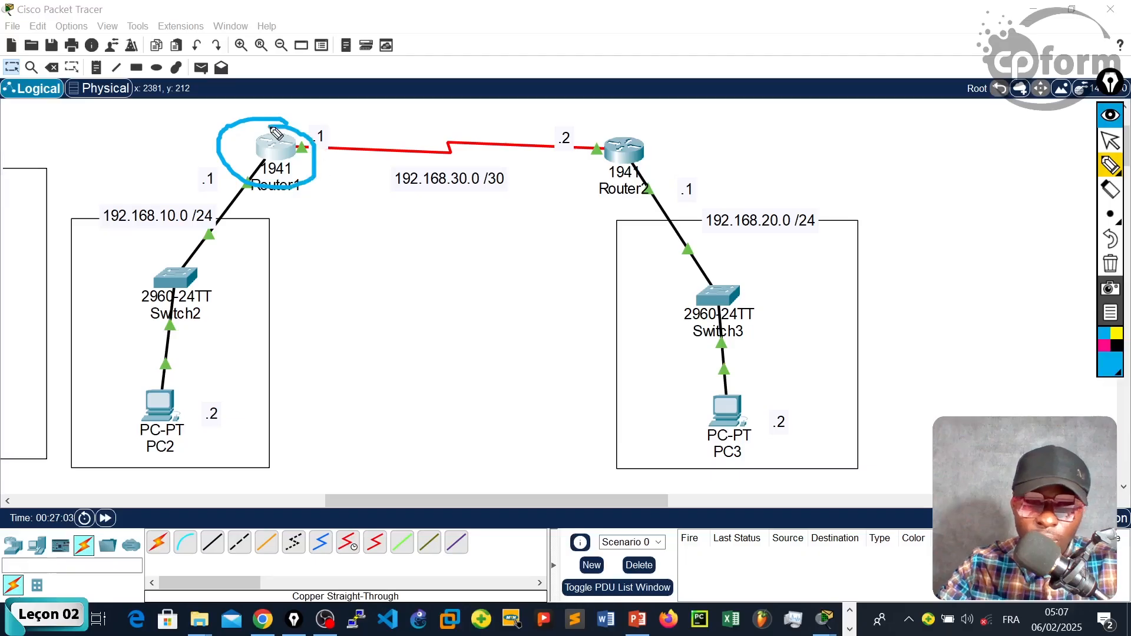
{"action": "mouse_move", "coordinate": [768, 194]}
{"action": "left_mouse_down"}
{"action": "mouse_move", "coordinate": [590, 243]}
{"action": "mouse_move", "coordinate": [863, 154]}
{"action": "mouse_move", "coordinate": [730, 167]}
{"action": "left_mouse_up"}
{"action": "left_click", "coordinate": [1110, 141]}
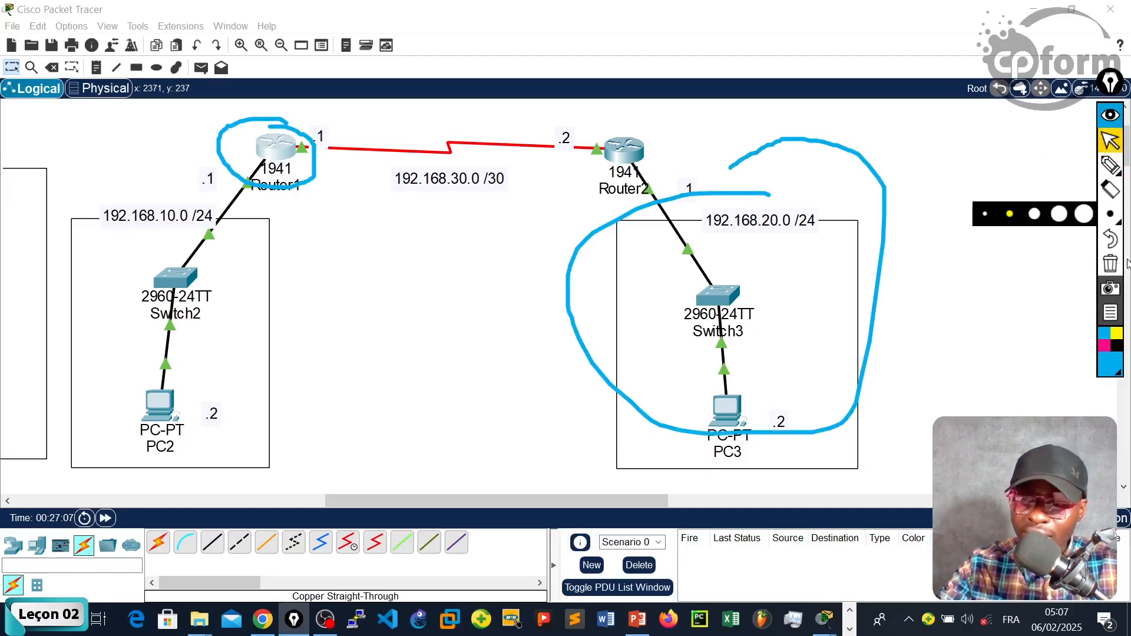
{"action": "left_click", "coordinate": [1111, 268]}
Reopen Router1's CLI and display its routing table with show ip route.
{"action": "left_click", "coordinate": [276, 155]}
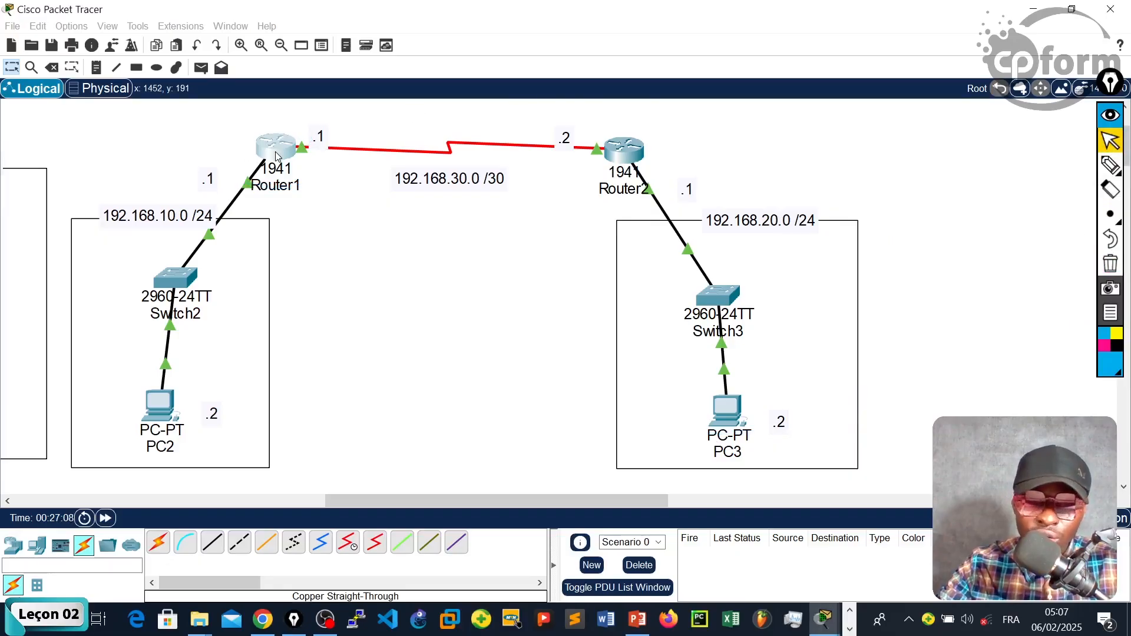
{"action": "left_click", "coordinate": [292, 176]}
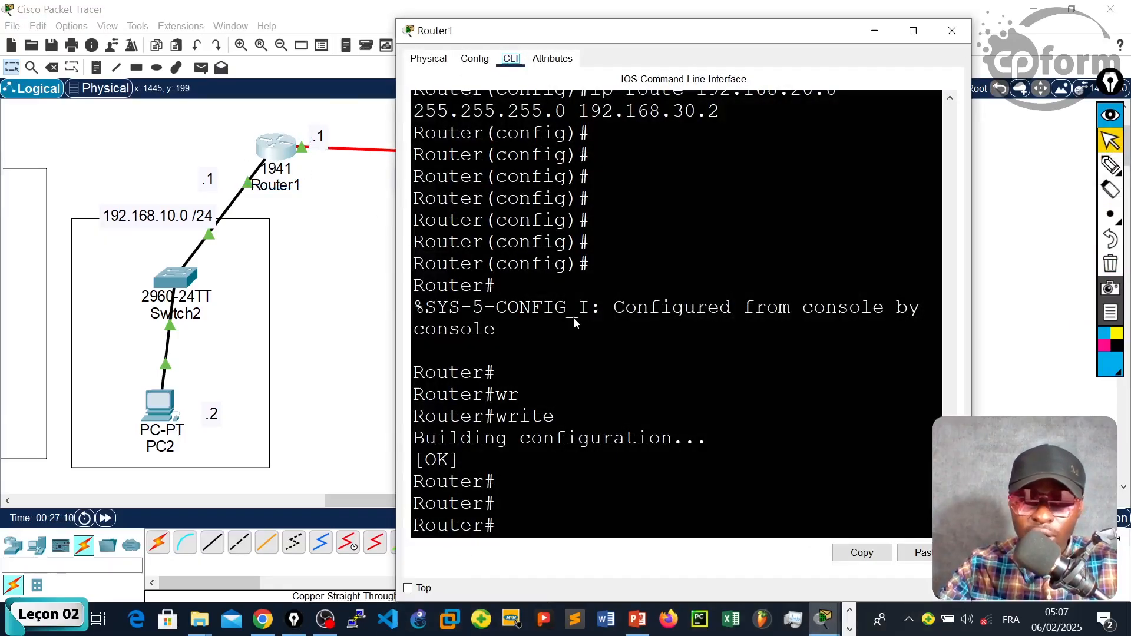
{"action": "left_click_drag", "start_coordinate": [498, 328], "coordinate": [575, 312]}
{"action": "key", "text": "Return"}
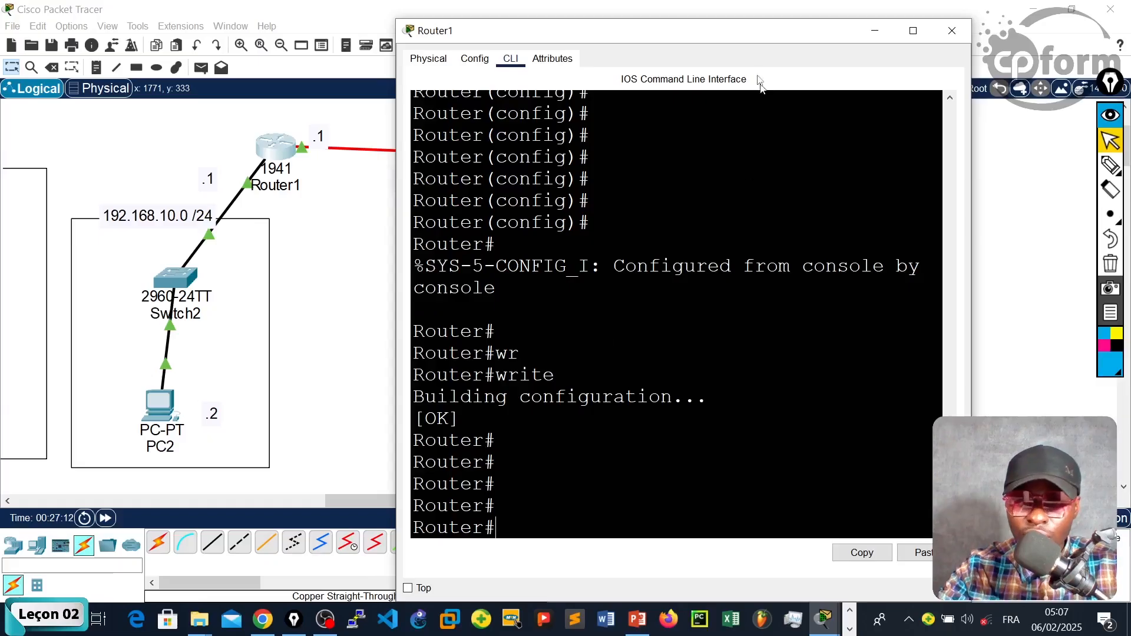
{"action": "left_click_drag", "start_coordinate": [747, 32], "coordinate": [575, 16]}
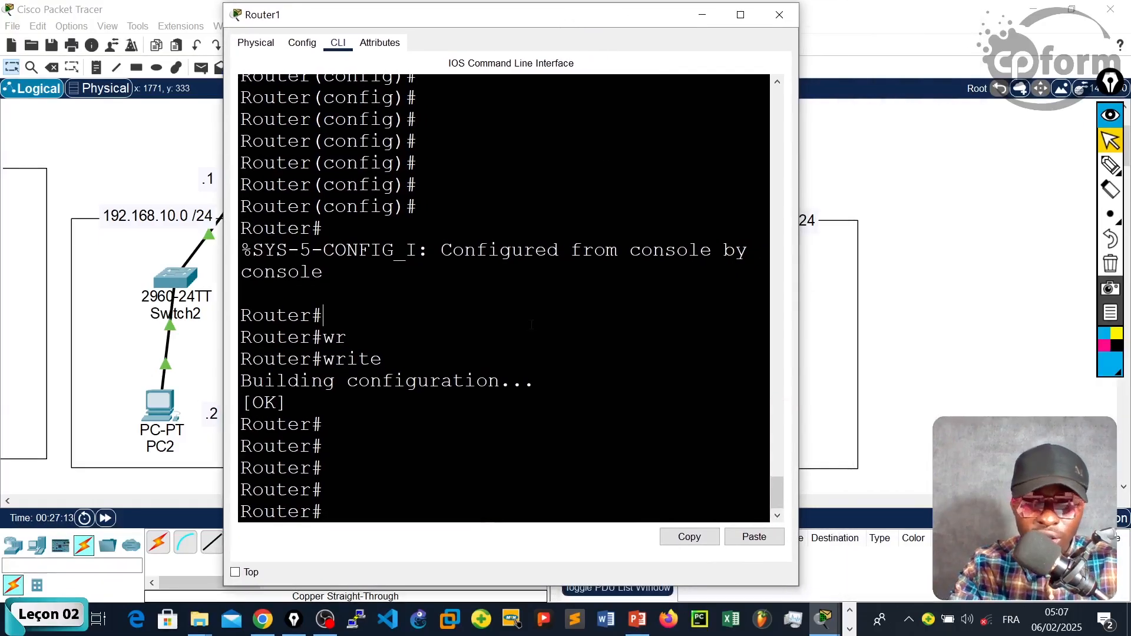
{"action": "type", "text": "shio"}
{"action": "key", "text": "Tab"}
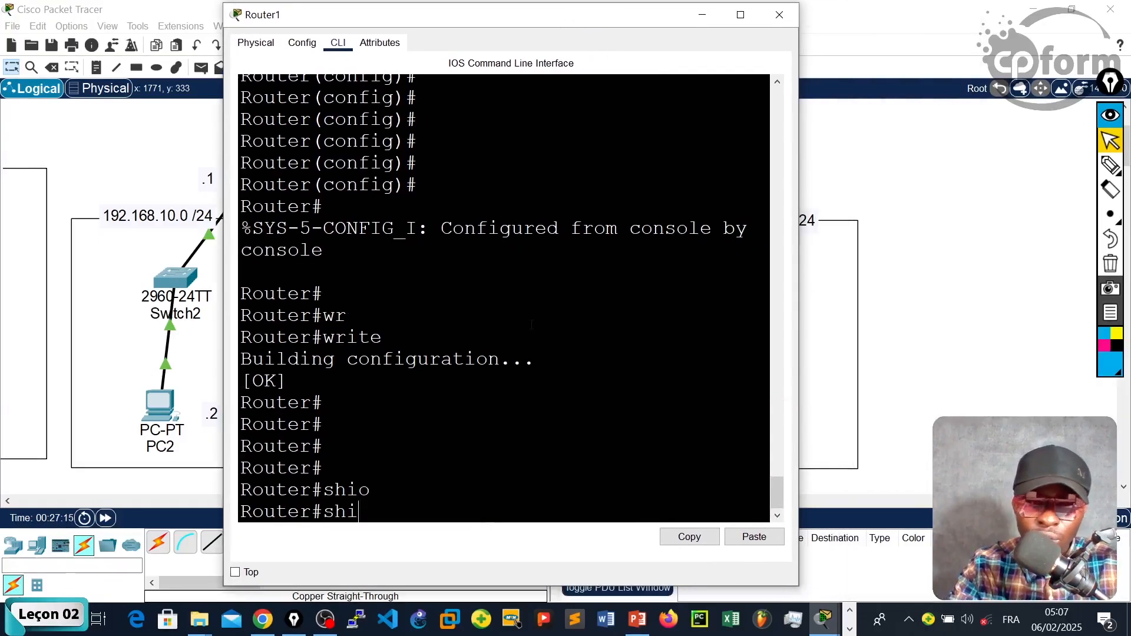
{"action": "type", "text": "o"}
{"action": "key", "text": "Tab"}
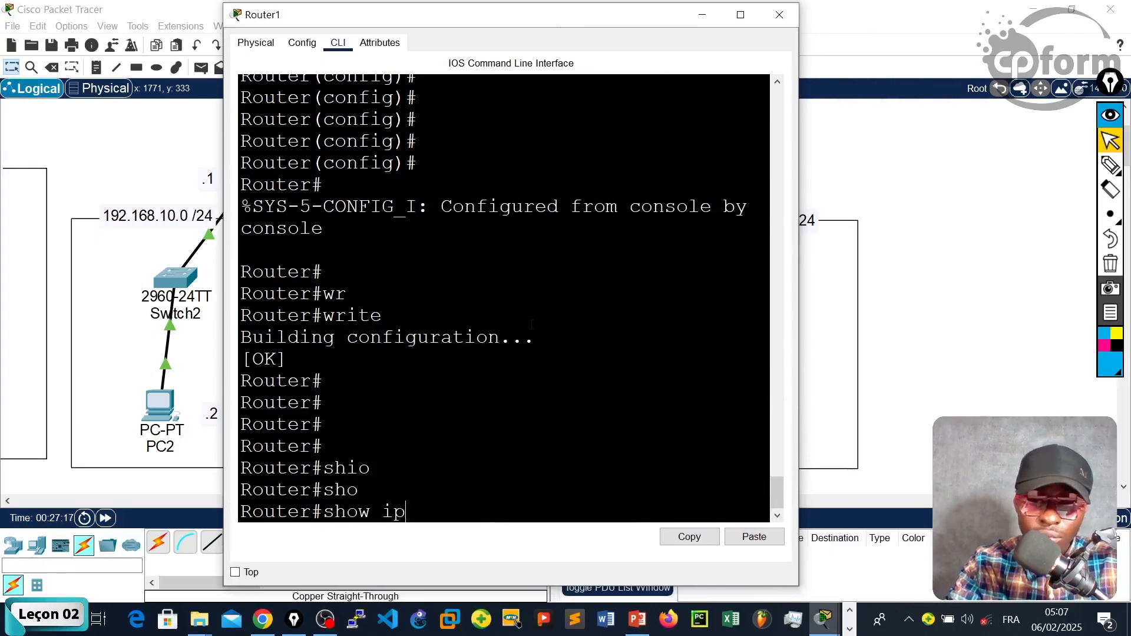
{"action": "type", "text": "ip rou"}
{"action": "key", "text": "Tab"}
{"action": "key", "text": "Return"}
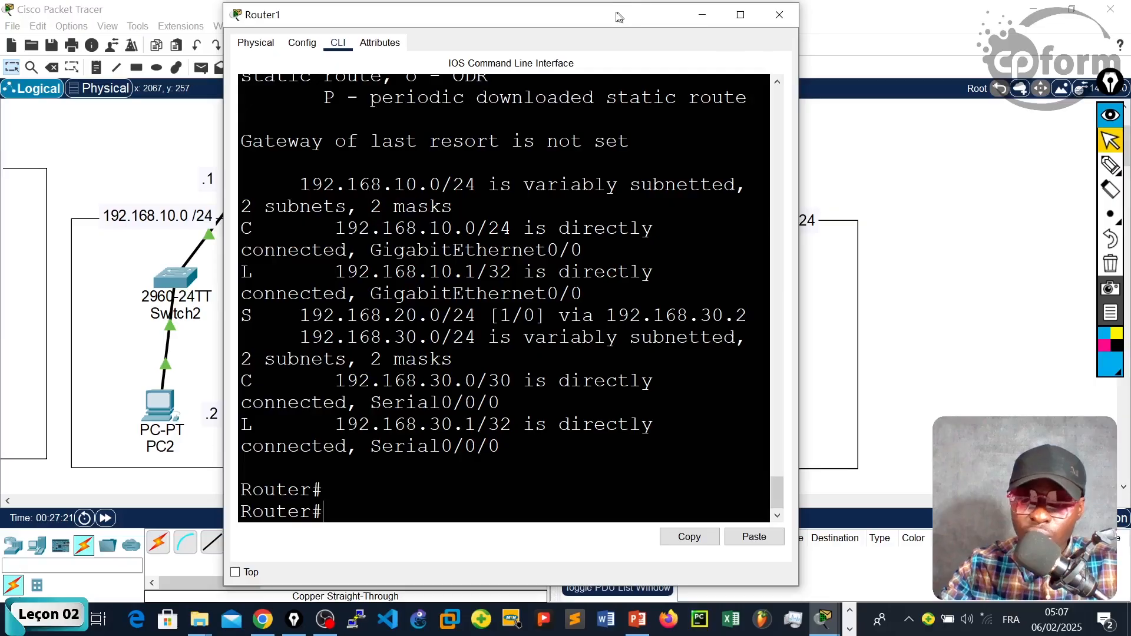
Maximize Router1's window and highlight the static route entry for 192.168.20.0/24 and its S code.
{"action": "left_click_drag", "start_coordinate": [618, 16], "coordinate": [428, 70]}
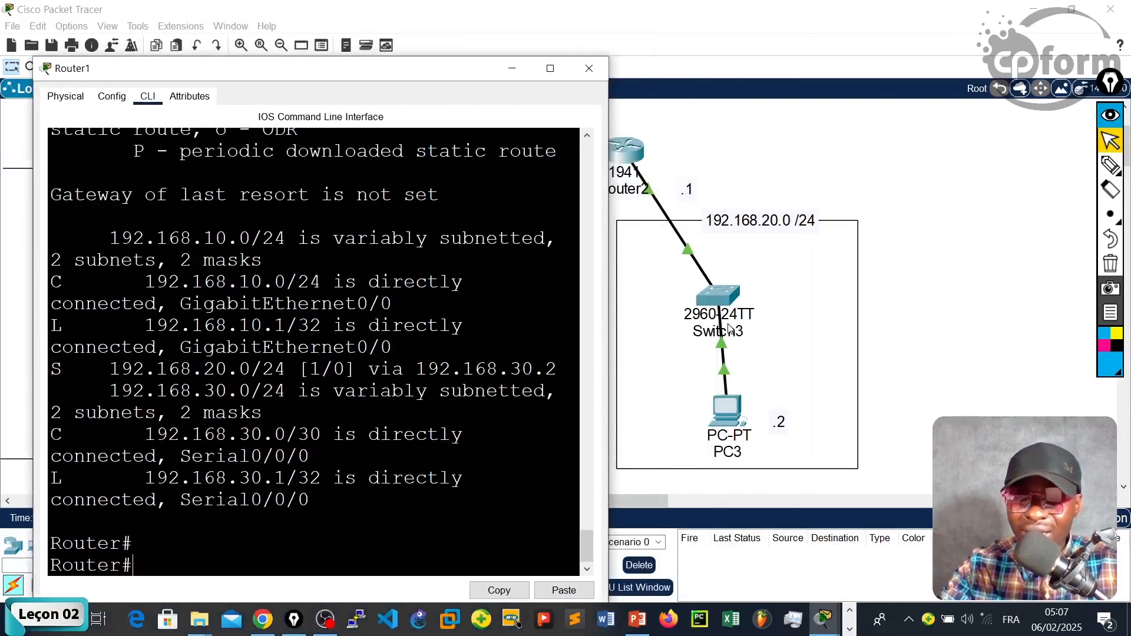
{"action": "left_click", "coordinate": [550, 68]}
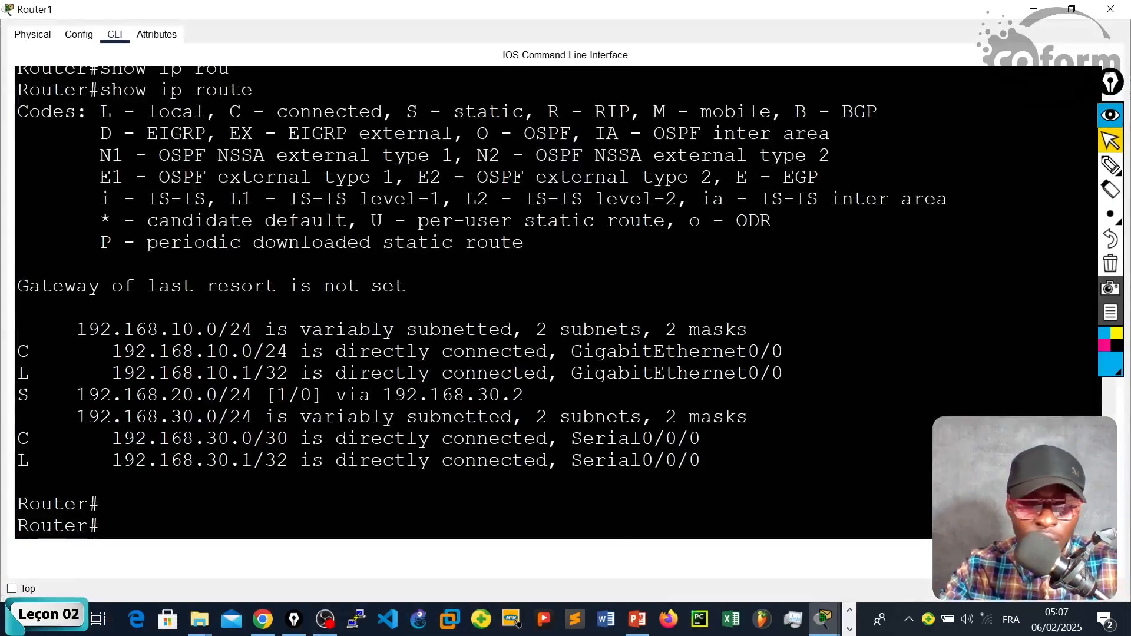
{"action": "left_click_drag", "start_coordinate": [24, 400], "coordinate": [524, 399]}
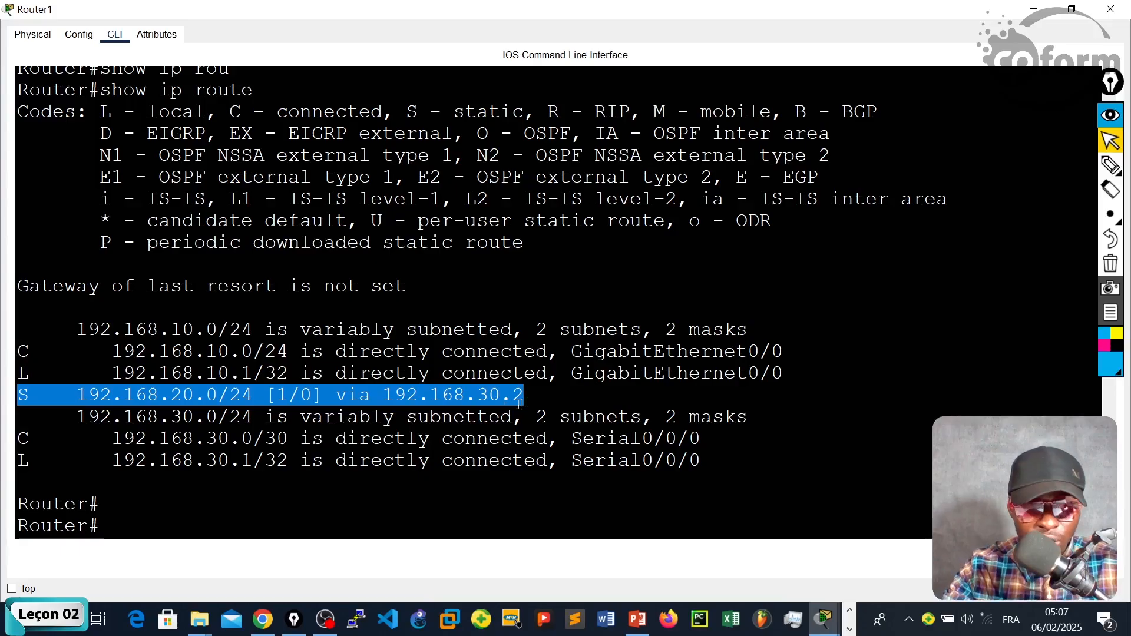
{"action": "left_click", "coordinate": [32, 401]}
{"action": "left_click_drag", "start_coordinate": [32, 401], "coordinate": [10, 396]}
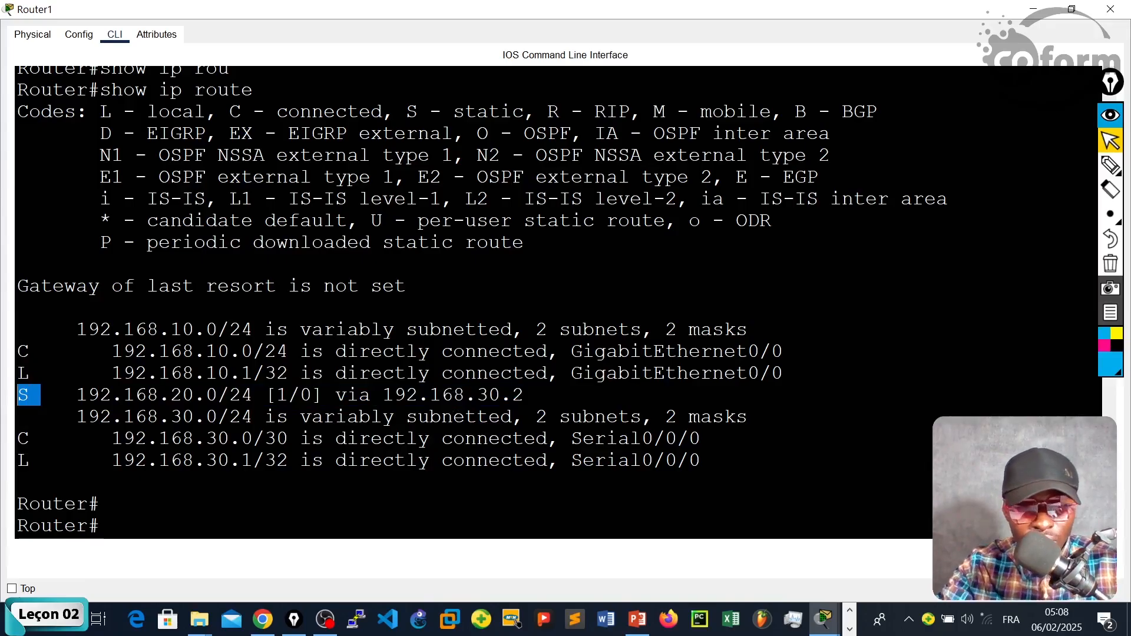
Highlight the 192.168.20.0/24 static route's destination and its next hop via 192.168.30.2, and close Router1's window.
{"action": "left_click_drag", "start_coordinate": [62, 401], "coordinate": [264, 396]}
{"action": "left_click", "coordinate": [276, 397]}
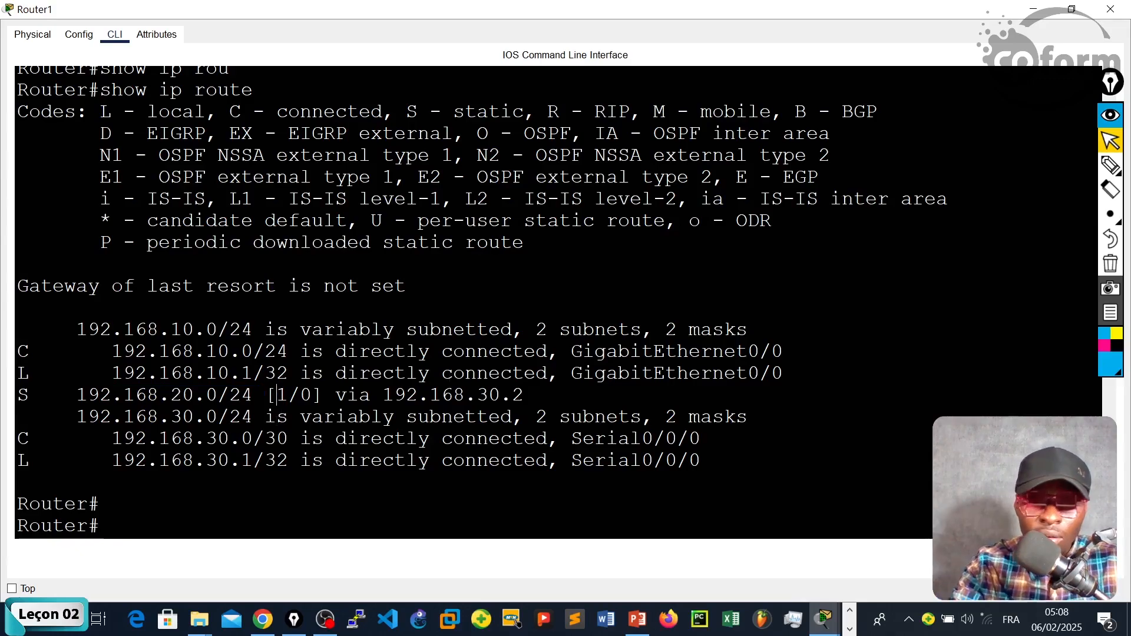
{"action": "left_click_drag", "start_coordinate": [341, 401], "coordinate": [533, 391]}
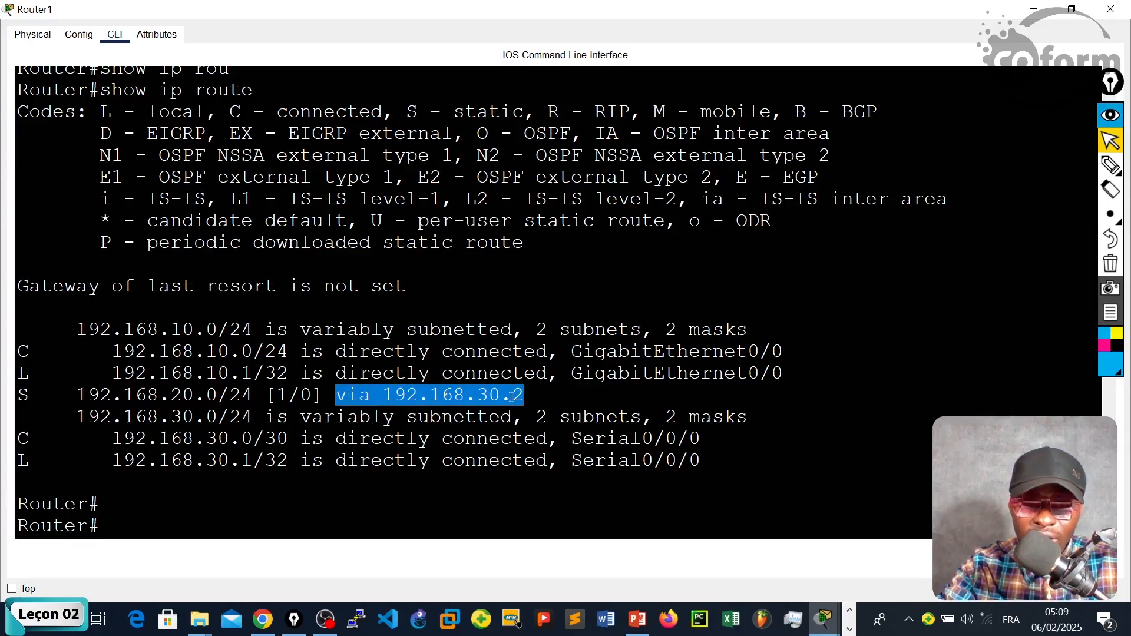
{"action": "left_click", "coordinate": [383, 402]}
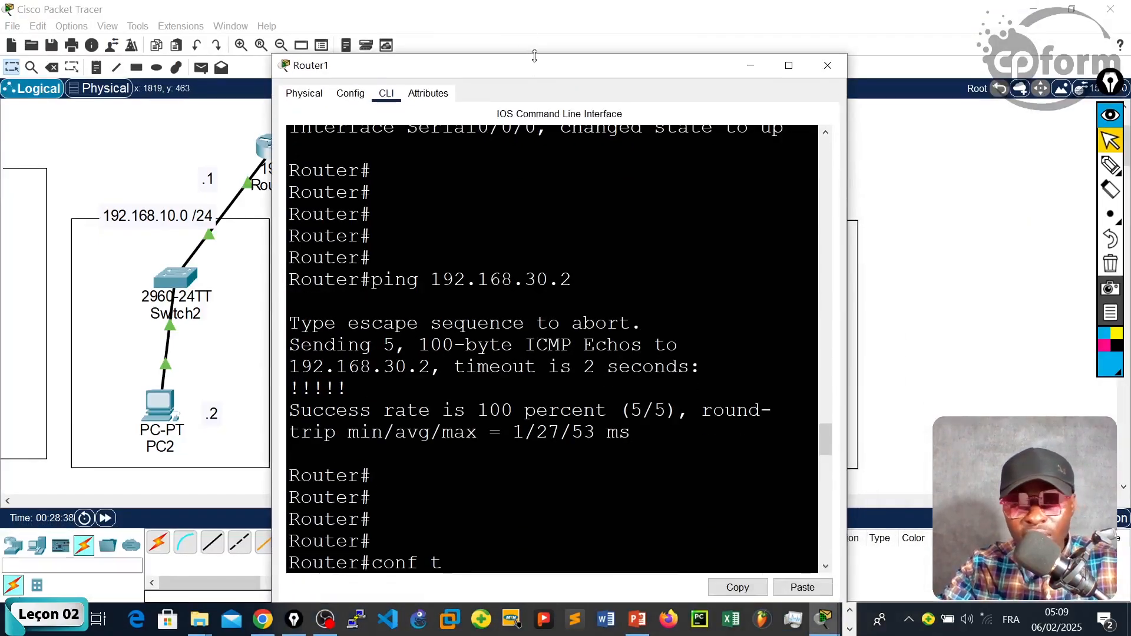
{"action": "left_click", "coordinate": [827, 68]}
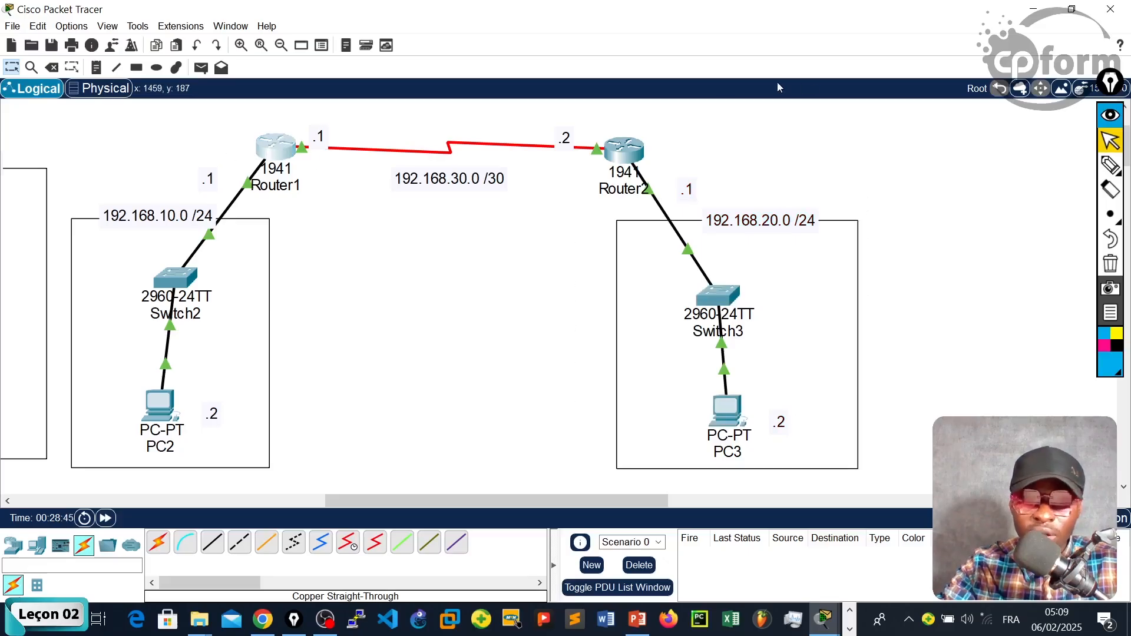
{"action": "left_click", "coordinate": [275, 147]}
{"action": "left_click", "coordinate": [966, 23]}
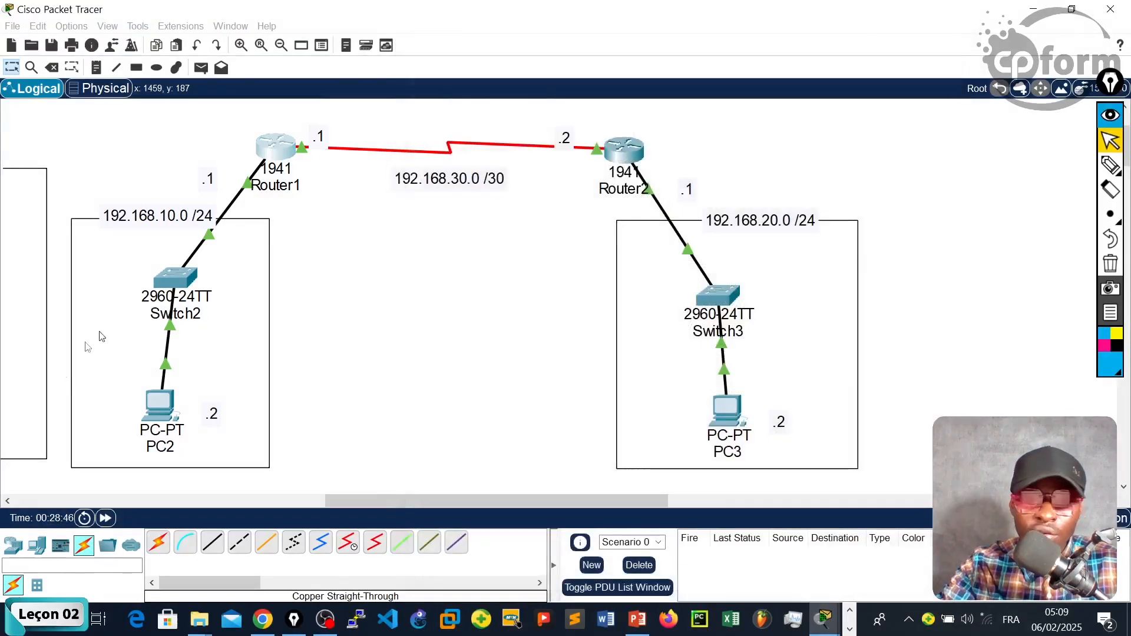
Open PC2's desktop beside the topology, mark PC3's network with the pen, and clear the mark.
{"action": "left_click", "coordinate": [164, 415]}
{"action": "left_click_drag", "start_coordinate": [669, 33], "coordinate": [238, 35]}
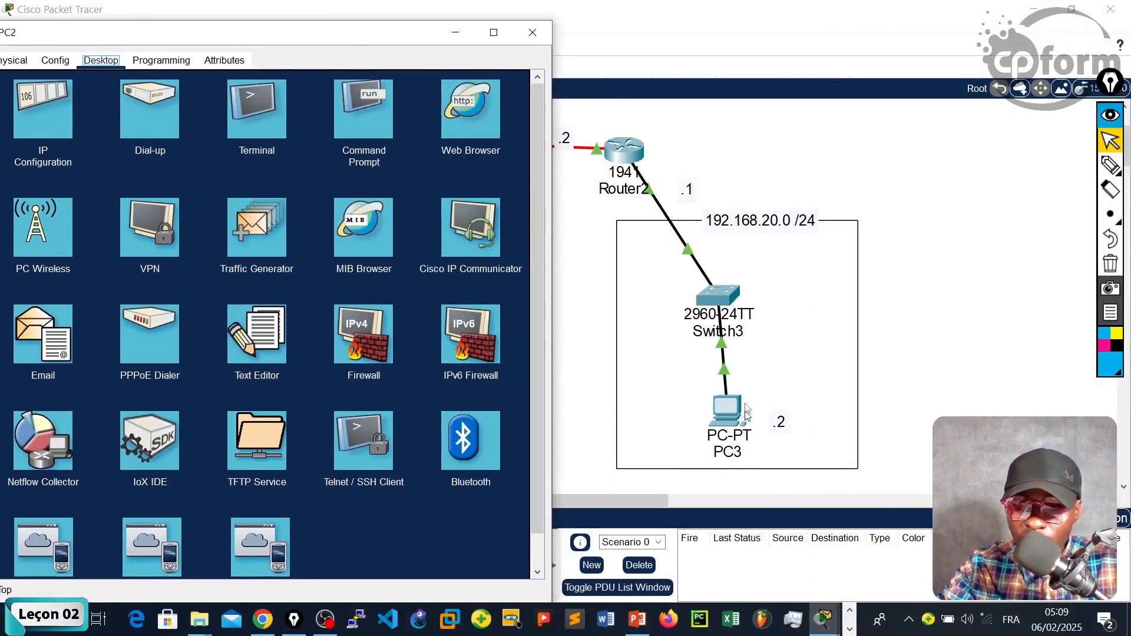
{"action": "left_click", "coordinate": [1111, 165]}
{"action": "mouse_move", "coordinate": [926, 263]}
{"action": "left_mouse_down"}
{"action": "mouse_move", "coordinate": [821, 264]}
{"action": "mouse_move", "coordinate": [805, 344]}
{"action": "mouse_move", "coordinate": [668, 308]}
{"action": "left_mouse_up"}
{"action": "left_click", "coordinate": [1110, 262]}
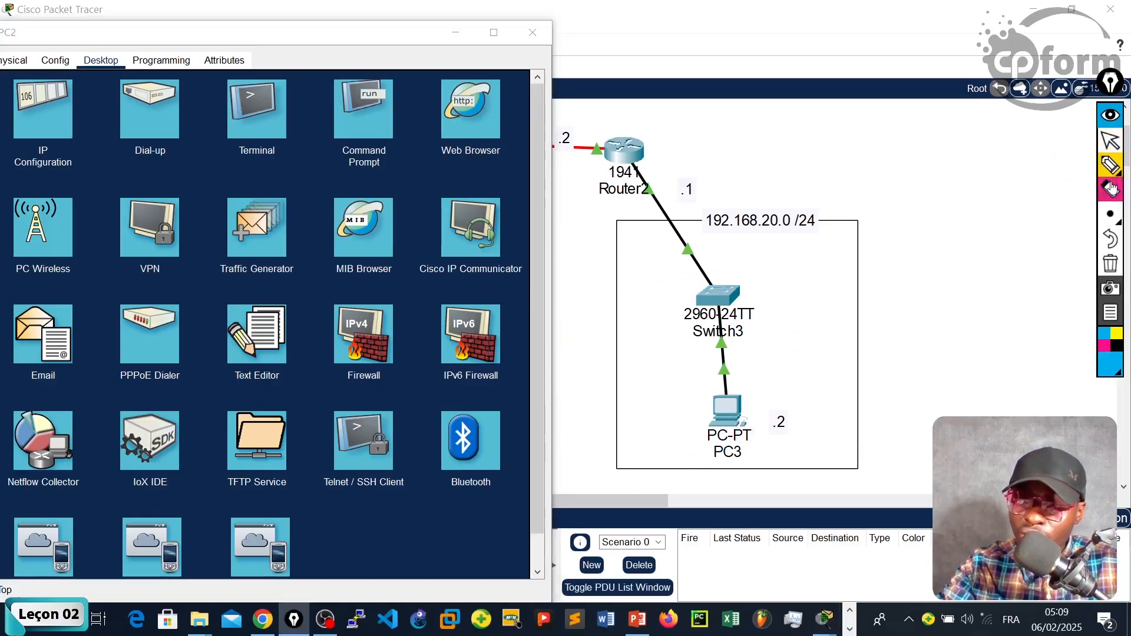
{"action": "left_click", "coordinate": [1110, 141]}
Open PC2's Command Prompt, ping 192.168.20.2 again, and close PC2's window.
{"action": "left_click", "coordinate": [385, 110]}
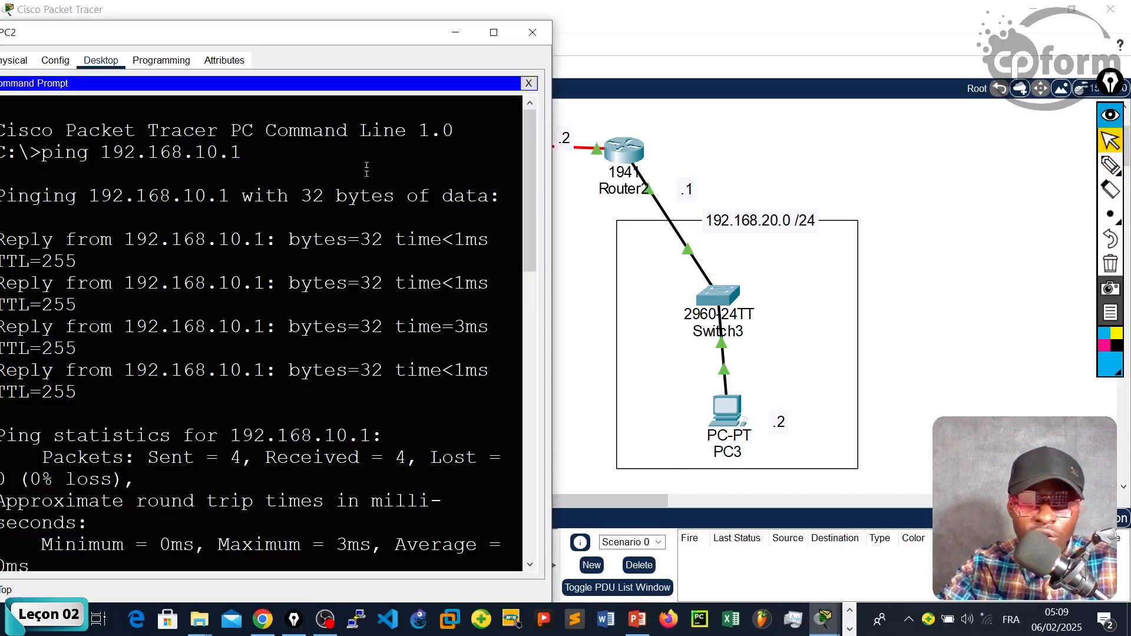
{"action": "left_click_drag", "start_coordinate": [377, 39], "coordinate": [433, 23]}
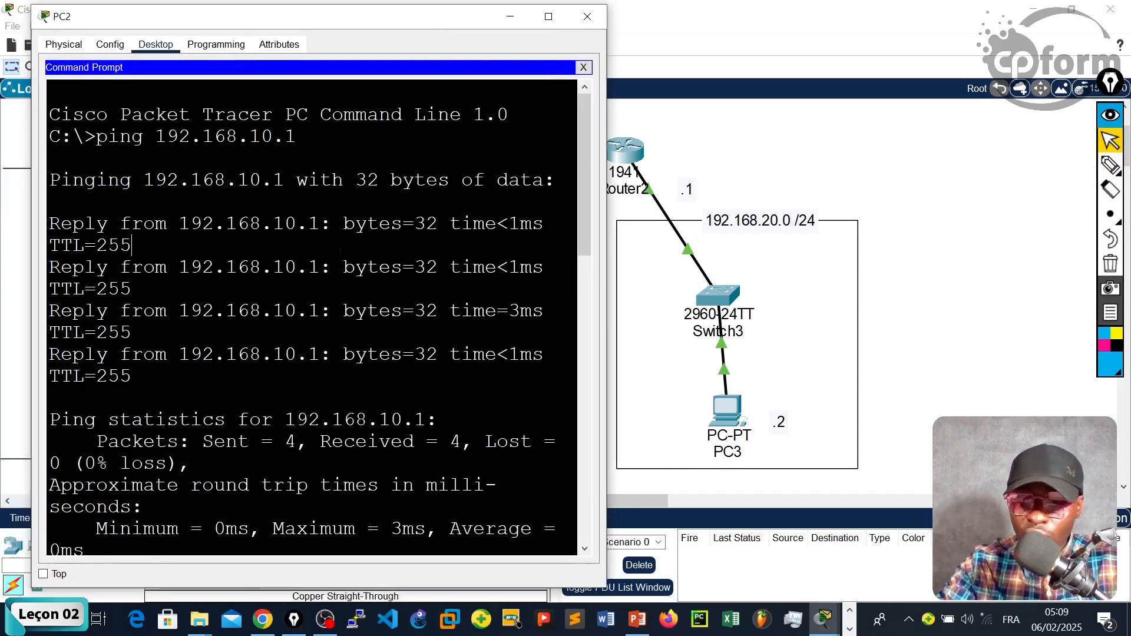
{"action": "scroll", "coordinate": [340, 252], "scroll_direction": "down", "scroll_amount": 10}
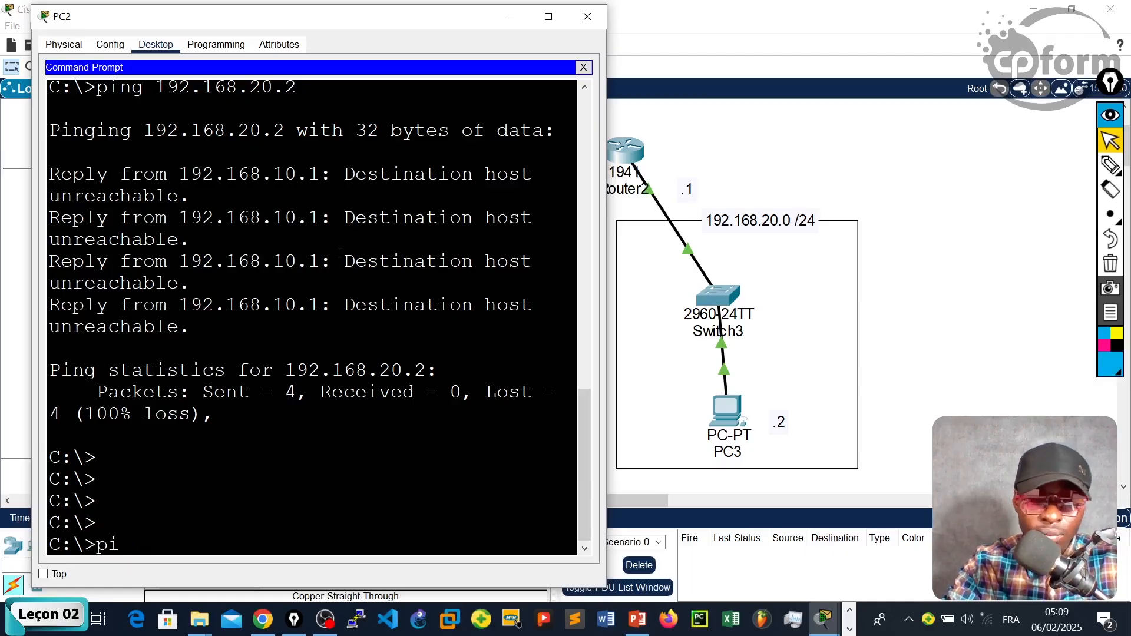
{"action": "type", "text": "g"}
{"action": "key", "text": "BackSpace"}
{"action": "key", "text": "BackSpace"}
{"action": "key", "text": "BackSpace"}
{"action": "key", "text": "BackSpace"}
{"action": "key", "text": "BackSpace"}
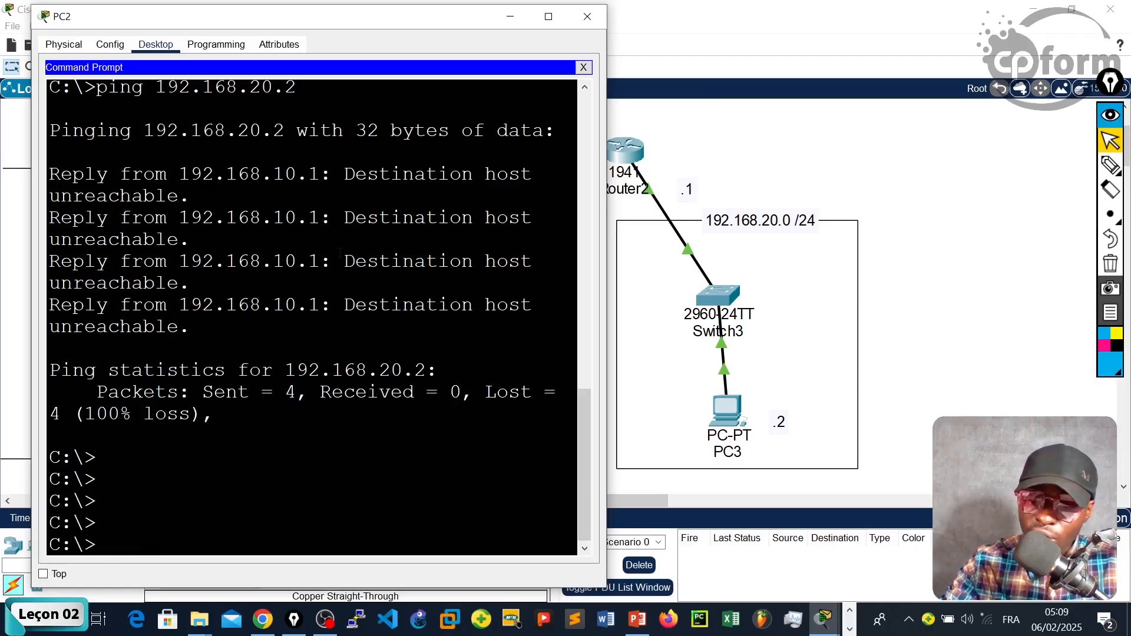
{"action": "key", "text": "Up"}
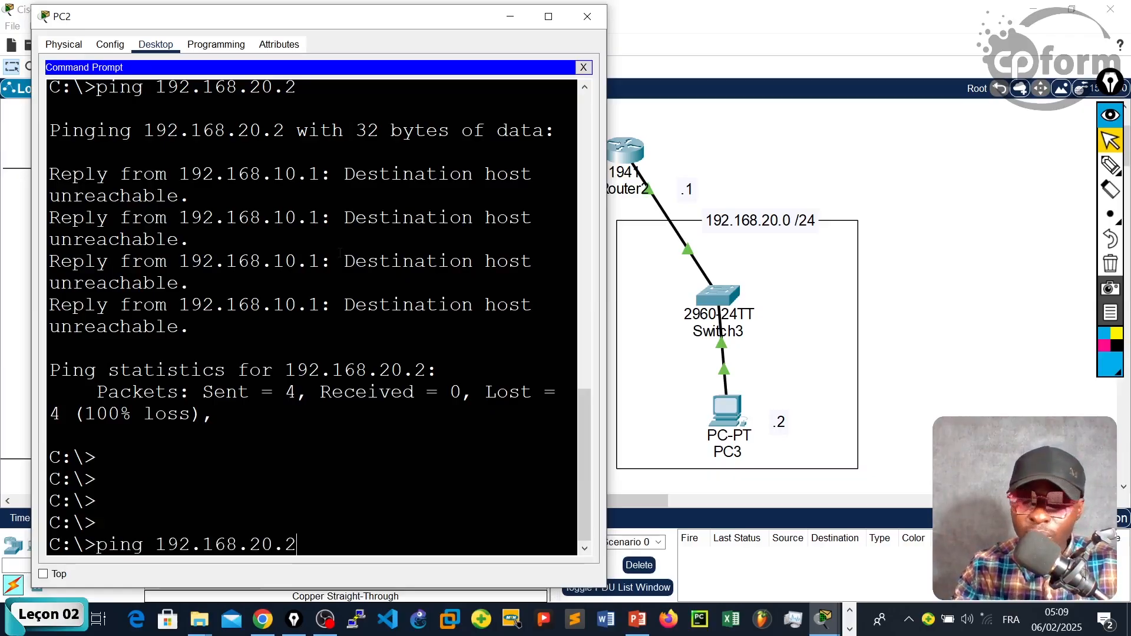
{"action": "key", "text": "Return"}
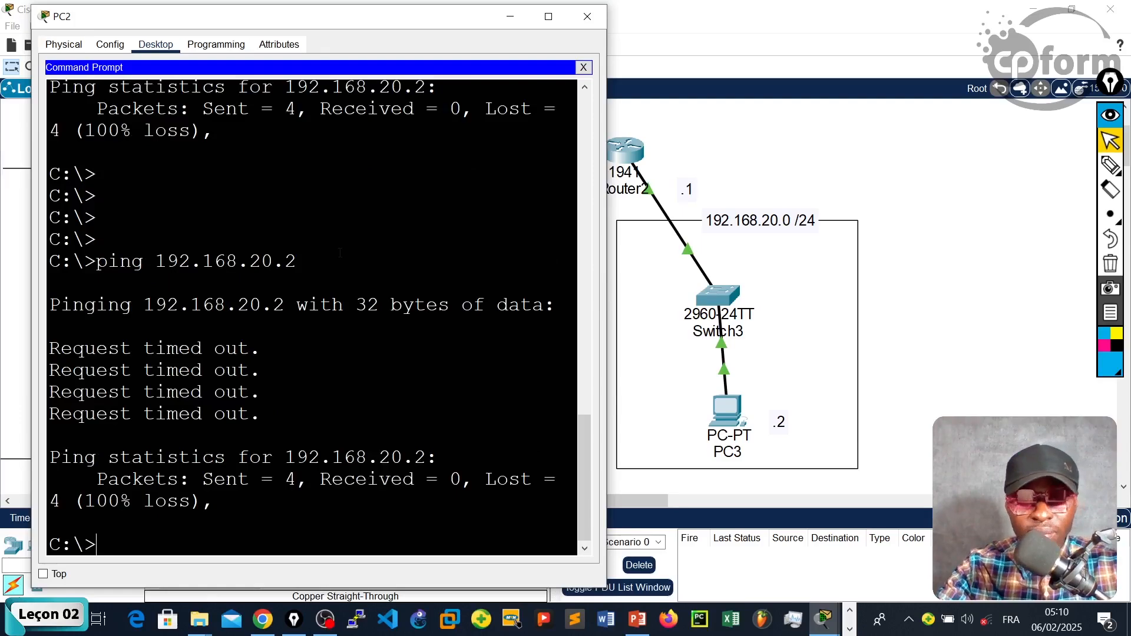
{"action": "left_click", "coordinate": [587, 18]}
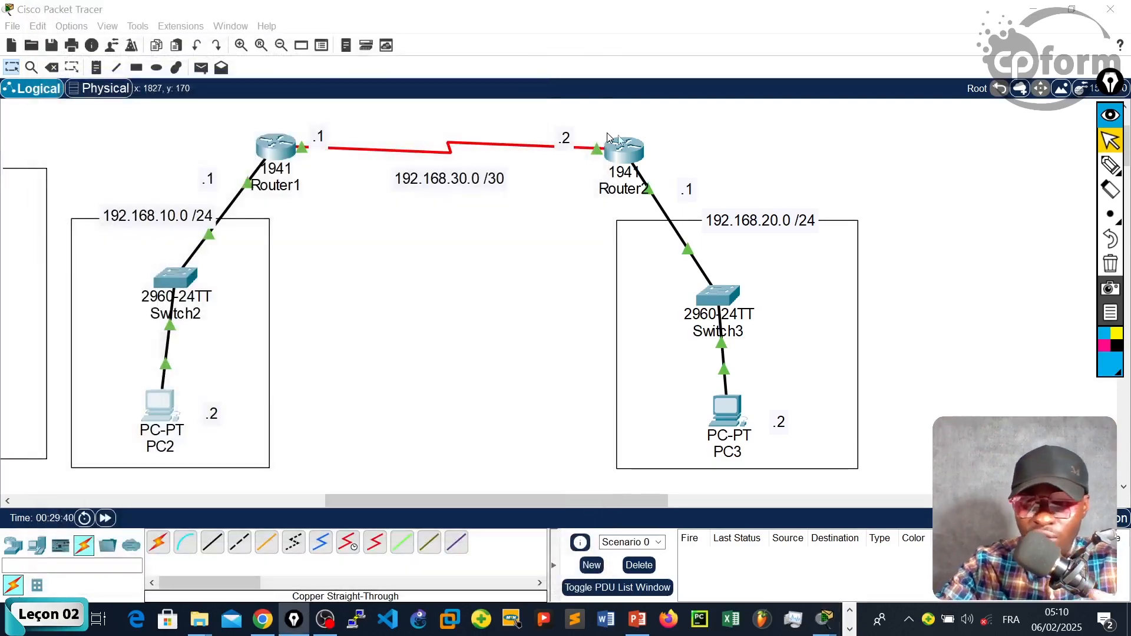
Circle both routers, PC2 and the 192.168.20.0 /24 network with the pen, trace the paths between them, and clear all marks.
{"action": "left_click", "coordinate": [1111, 165]}
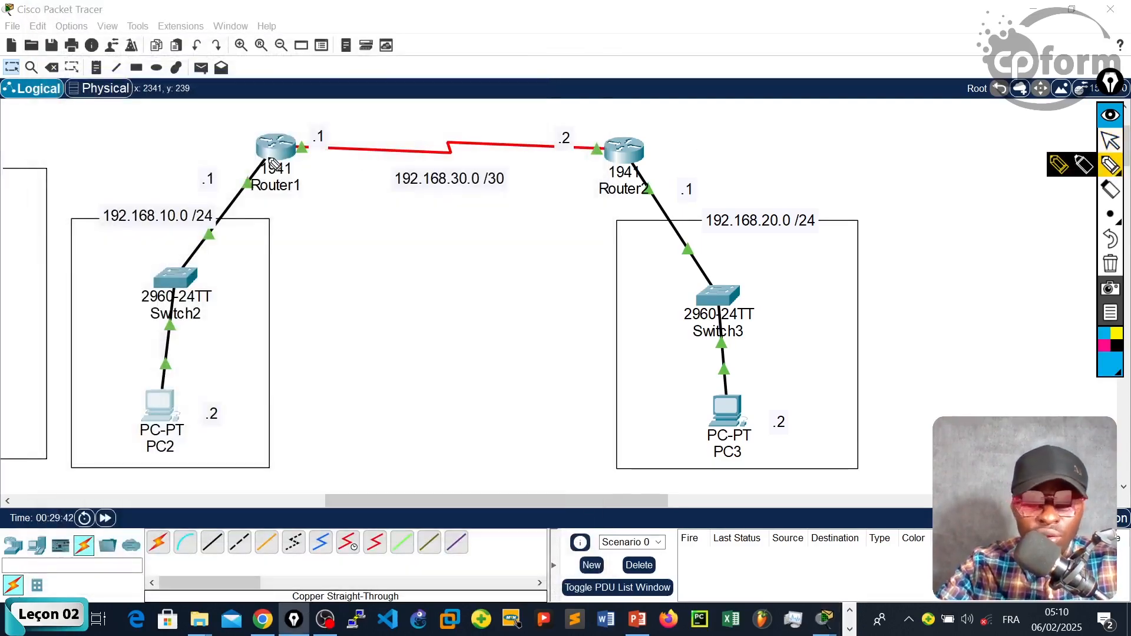
{"action": "mouse_move", "coordinate": [313, 133]}
{"action": "left_mouse_down"}
{"action": "mouse_move", "coordinate": [285, 189]}
{"action": "mouse_move", "coordinate": [324, 148]}
{"action": "left_mouse_up"}
{"action": "mouse_move", "coordinate": [777, 203]}
{"action": "left_mouse_down"}
{"action": "mouse_move", "coordinate": [622, 365]}
{"action": "mouse_move", "coordinate": [835, 304]}
{"action": "mouse_move", "coordinate": [741, 204]}
{"action": "left_mouse_up"}
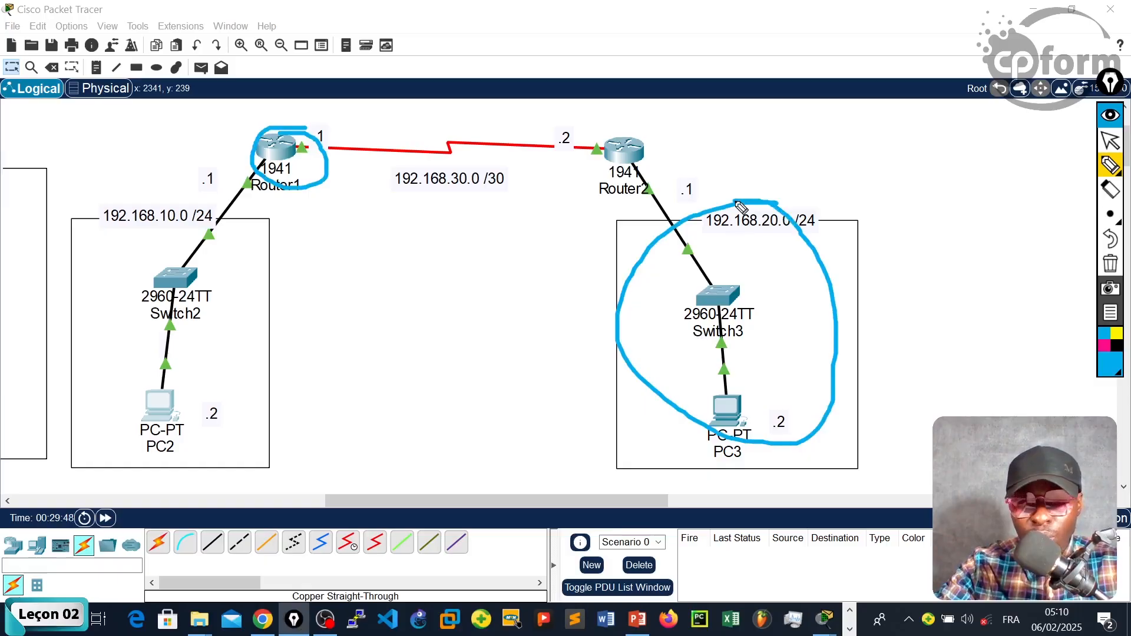
{"action": "mouse_move", "coordinate": [659, 139]}
{"action": "left_mouse_down"}
{"action": "mouse_move", "coordinate": [645, 131]}
{"action": "mouse_move", "coordinate": [605, 177]}
{"action": "mouse_move", "coordinate": [659, 149]}
{"action": "mouse_move", "coordinate": [608, 162]}
{"action": "mouse_move", "coordinate": [294, 161]}
{"action": "mouse_move", "coordinate": [231, 240]}
{"action": "mouse_move", "coordinate": [181, 361]}
{"action": "mouse_move", "coordinate": [221, 331]}
{"action": "left_mouse_up"}
{"action": "mouse_move", "coordinate": [176, 386]}
{"action": "left_mouse_down"}
{"action": "mouse_move", "coordinate": [147, 384]}
{"action": "mouse_move", "coordinate": [150, 452]}
{"action": "mouse_move", "coordinate": [231, 413]}
{"action": "mouse_move", "coordinate": [177, 390]}
{"action": "mouse_move", "coordinate": [180, 356]}
{"action": "mouse_move", "coordinate": [471, 186]}
{"action": "mouse_move", "coordinate": [739, 286]}
{"action": "mouse_move", "coordinate": [764, 318]}
{"action": "left_mouse_up"}
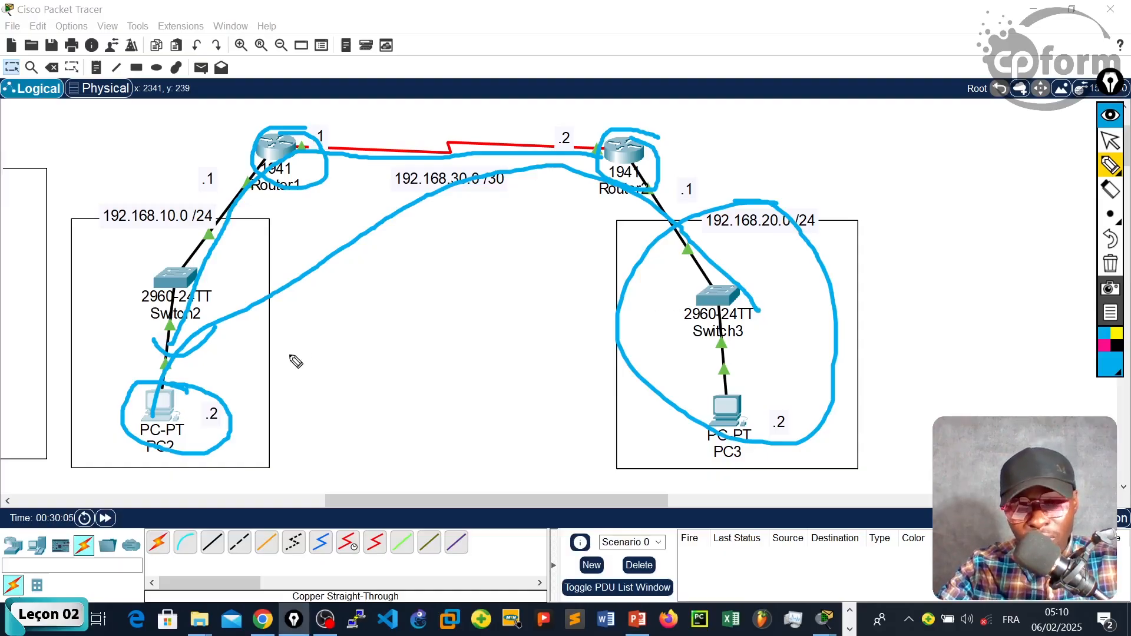
{"action": "mouse_move", "coordinate": [198, 304]}
{"action": "left_mouse_down"}
{"action": "mouse_move", "coordinate": [536, 165]}
{"action": "mouse_move", "coordinate": [687, 251]}
{"action": "left_mouse_up"}
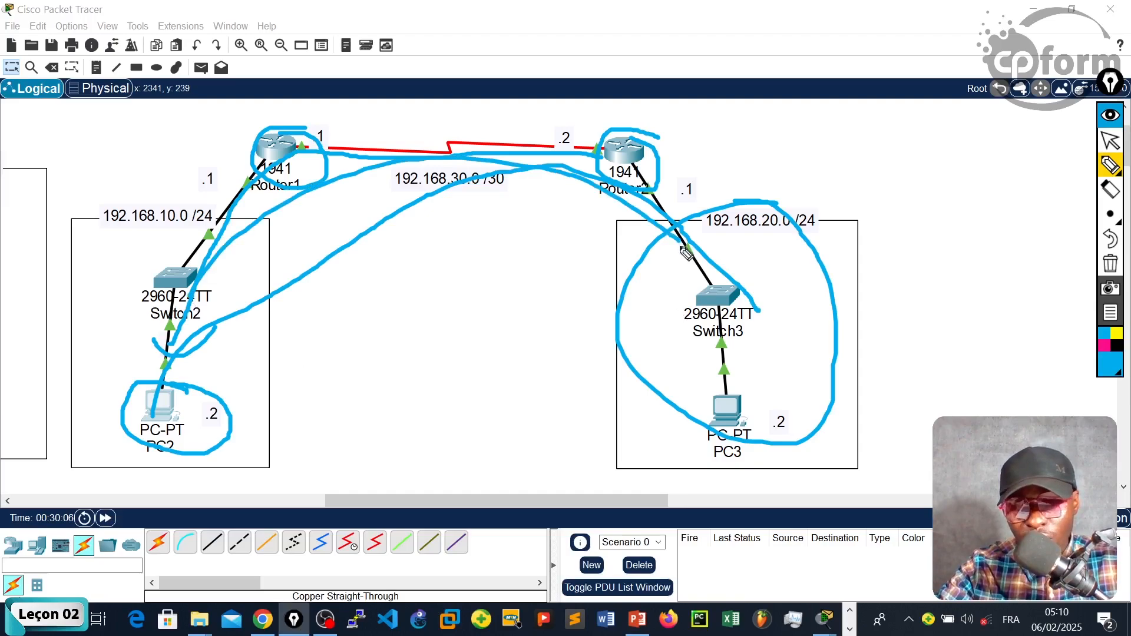
{"action": "mouse_move", "coordinate": [243, 246]}
{"action": "left_mouse_down"}
{"action": "mouse_move", "coordinate": [545, 202]}
{"action": "mouse_move", "coordinate": [598, 238]}
{"action": "mouse_move", "coordinate": [372, 204]}
{"action": "mouse_move", "coordinate": [241, 268]}
{"action": "mouse_move", "coordinate": [282, 269]}
{"action": "left_mouse_up"}
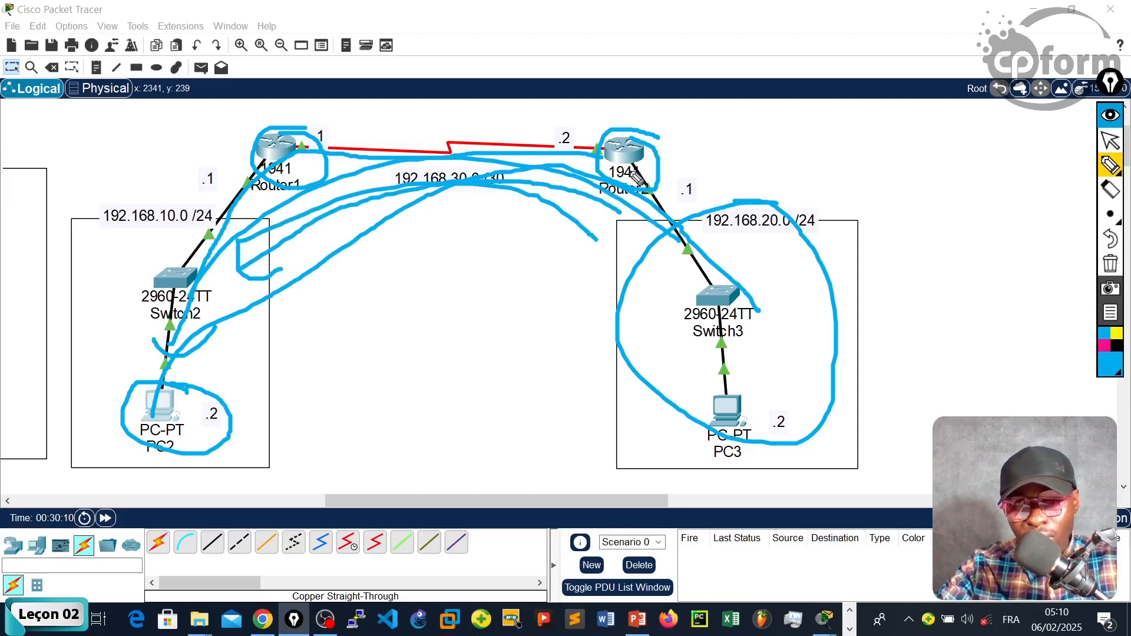
{"action": "mouse_move", "coordinate": [630, 179]}
{"action": "left_mouse_down"}
{"action": "mouse_move", "coordinate": [615, 162]}
{"action": "mouse_move", "coordinate": [630, 150]}
{"action": "mouse_move", "coordinate": [623, 175]}
{"action": "left_mouse_up"}
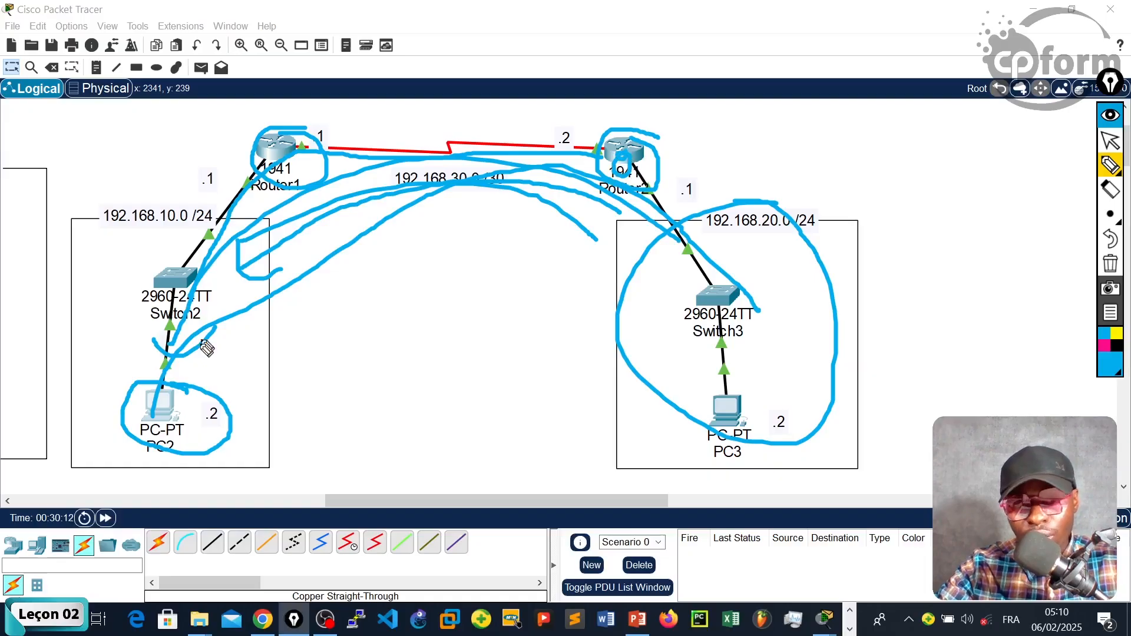
{"action": "left_click", "coordinate": [1110, 140]}
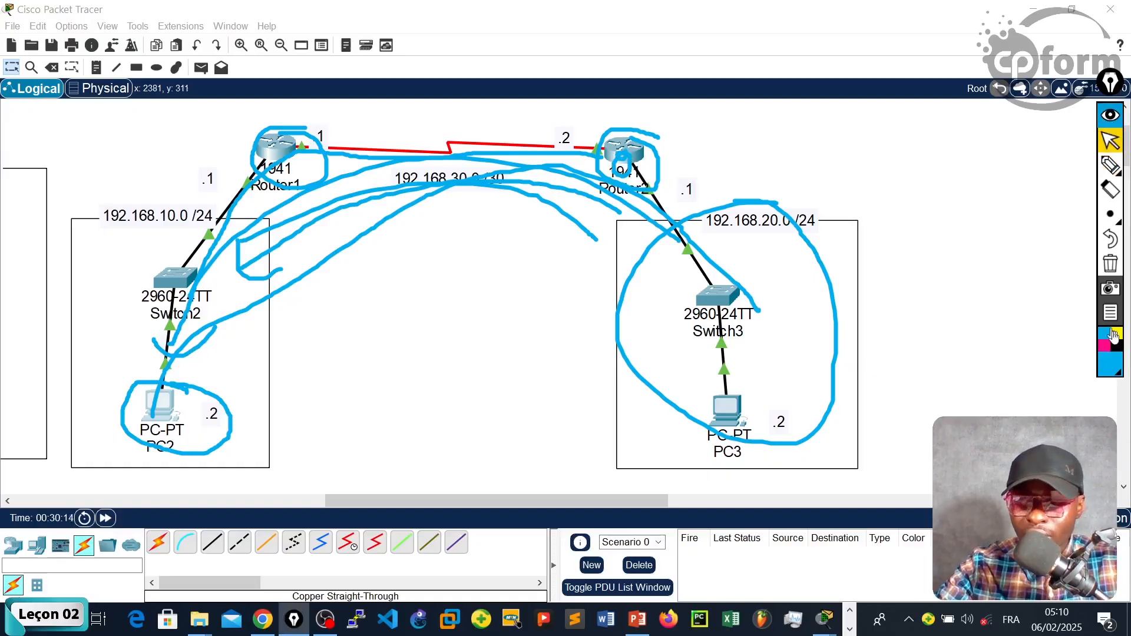
{"action": "left_click", "coordinate": [1108, 268]}
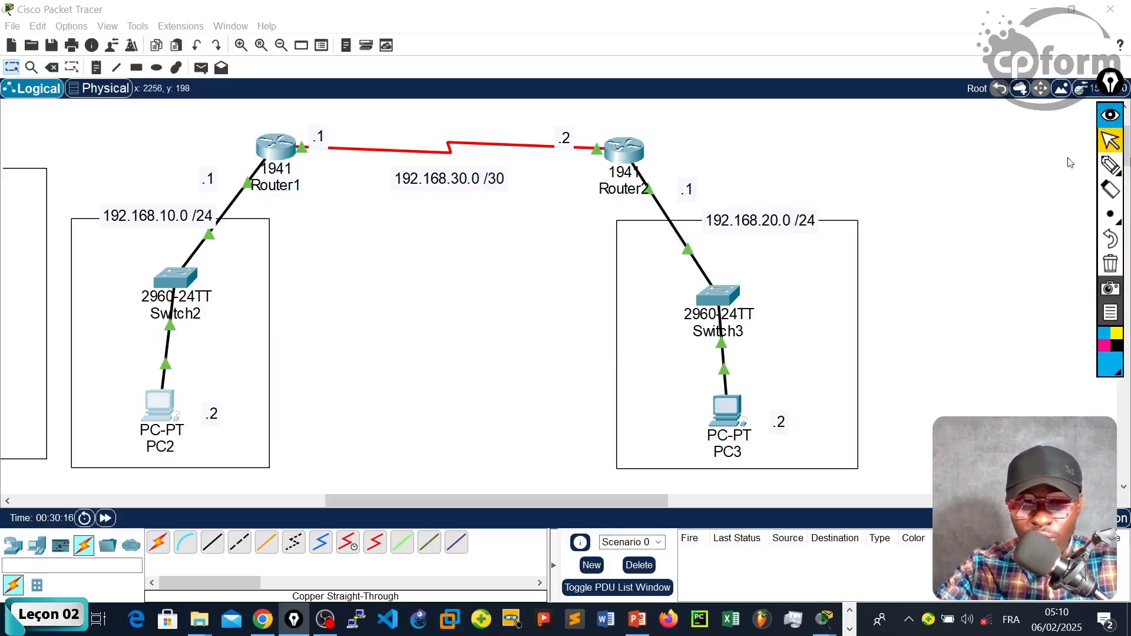
Circle Router2 and draw arrow marks toward the 192.168.10.0 /24 network with the pen, and clear the marks.
{"action": "left_click", "coordinate": [1110, 165]}
{"action": "mouse_move", "coordinate": [714, 120]}
{"action": "left_mouse_down"}
{"action": "mouse_move", "coordinate": [573, 150]}
{"action": "mouse_move", "coordinate": [648, 122]}
{"action": "left_mouse_up"}
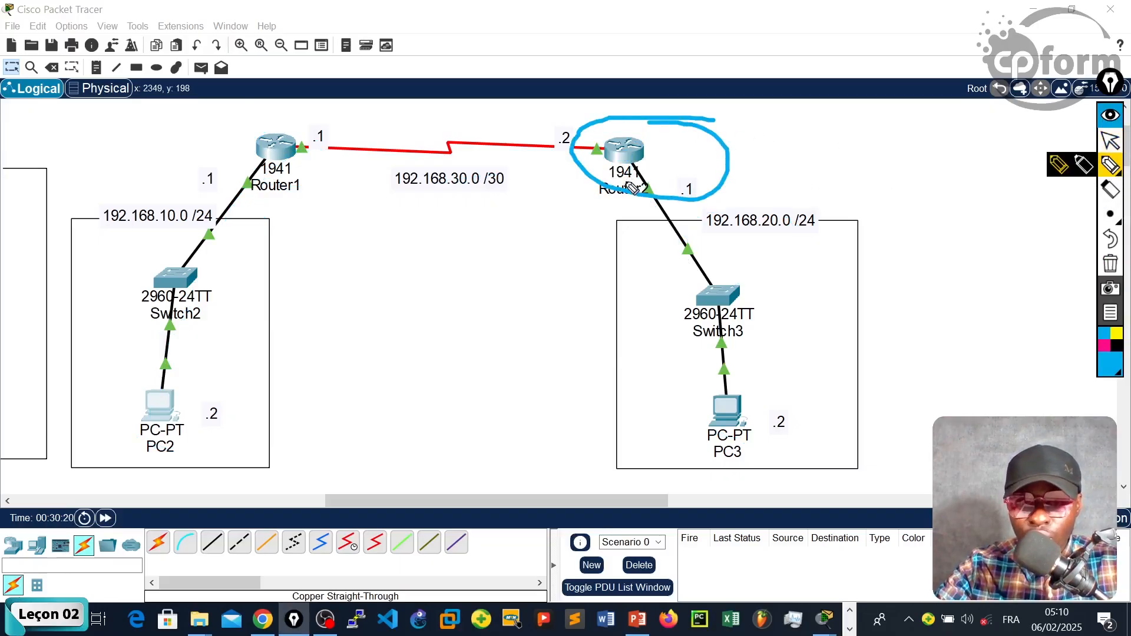
{"action": "mouse_move", "coordinate": [304, 274]}
{"action": "left_mouse_down"}
{"action": "mouse_move", "coordinate": [248, 239]}
{"action": "mouse_move", "coordinate": [285, 221]}
{"action": "left_mouse_up"}
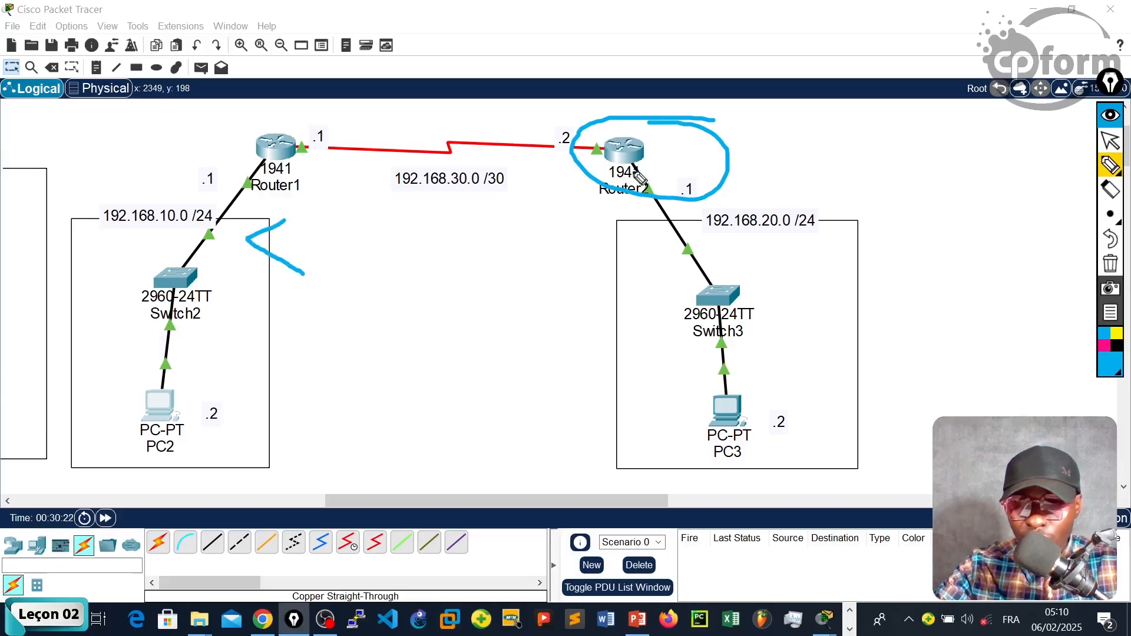
{"action": "left_click_drag", "start_coordinate": [625, 171], "coordinate": [642, 171]}
{"action": "mouse_move", "coordinate": [250, 231]}
{"action": "left_mouse_down"}
{"action": "mouse_move", "coordinate": [206, 212]}
{"action": "mouse_move", "coordinate": [127, 412]}
{"action": "mouse_move", "coordinate": [227, 241]}
{"action": "left_mouse_up"}
{"action": "left_click", "coordinate": [1110, 263]}
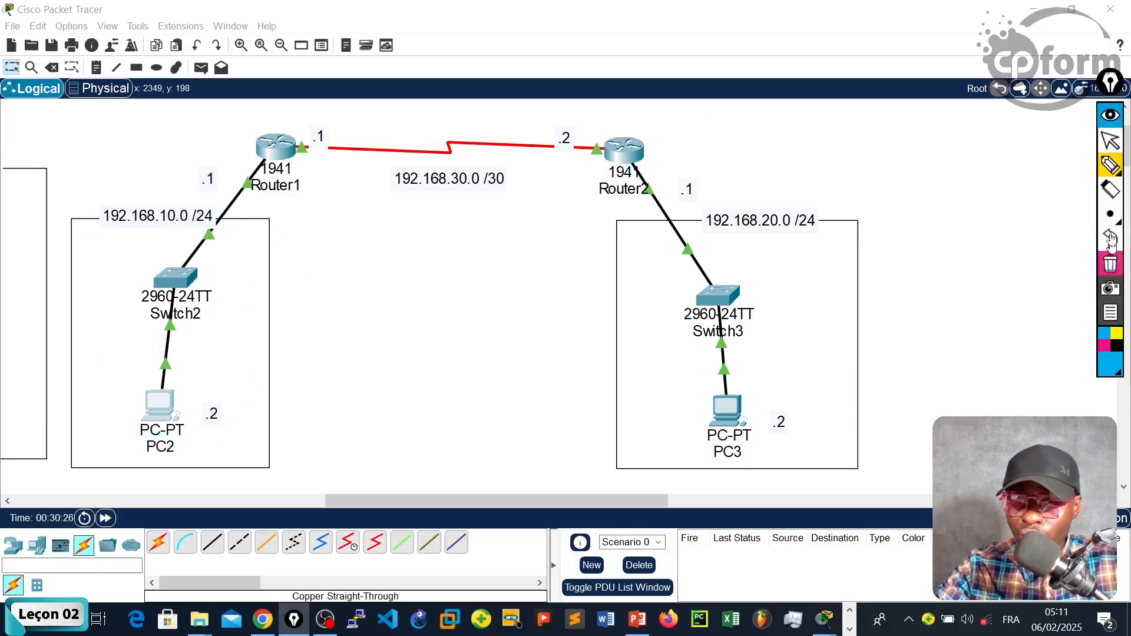
{"action": "mouse_move", "coordinate": [1123, 165]}
Open Router2's CLI and enter privileged mode with en.
{"action": "left_click", "coordinate": [1110, 140]}
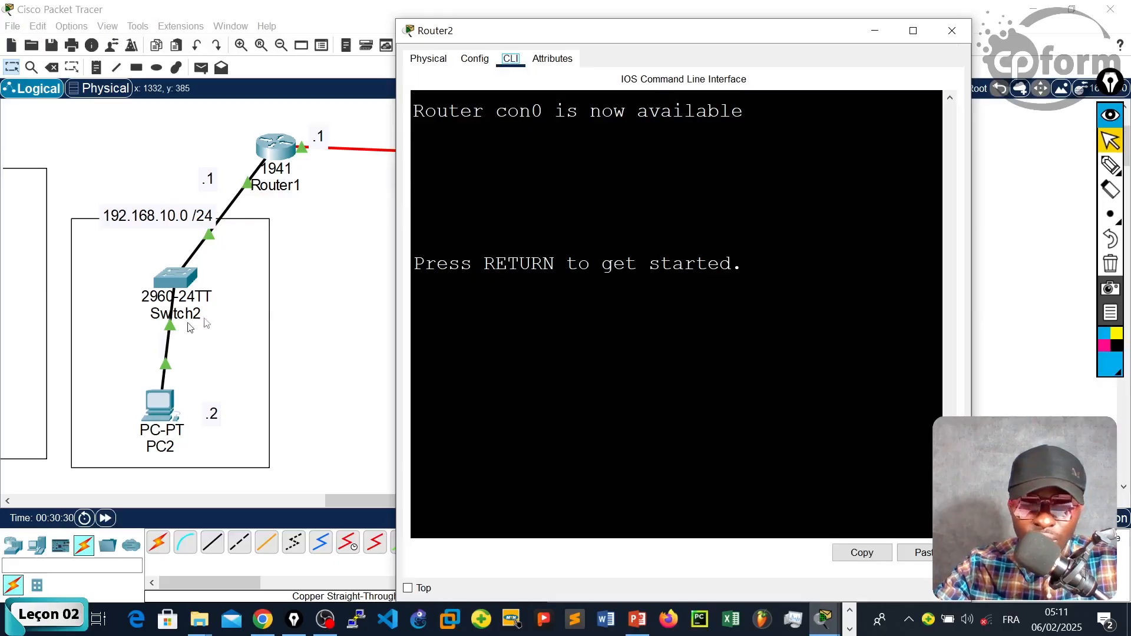
{"action": "left_click_drag", "start_coordinate": [518, 35], "coordinate": [439, 17]}
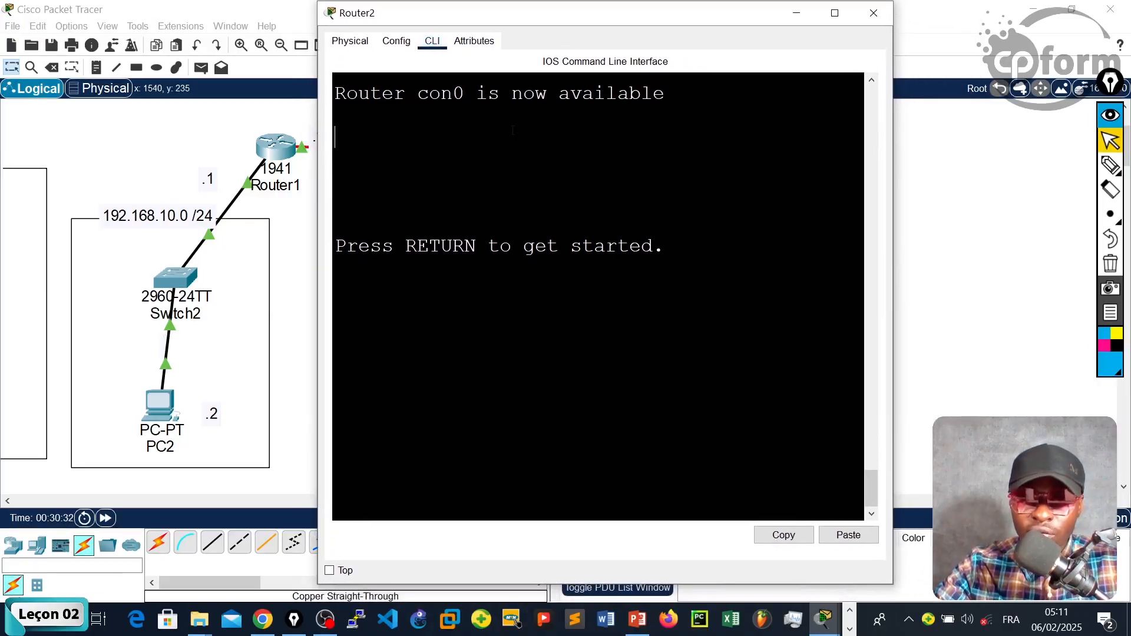
{"action": "key", "text": "Return"}
{"action": "key", "text": "Return"}
{"action": "key", "text": "Return"}
{"action": "key", "text": "Return"}
{"action": "type", "text": "en"}
{"action": "key", "text": "Return"}
{"action": "key", "text": "Return"}
{"action": "key", "text": "Return"}
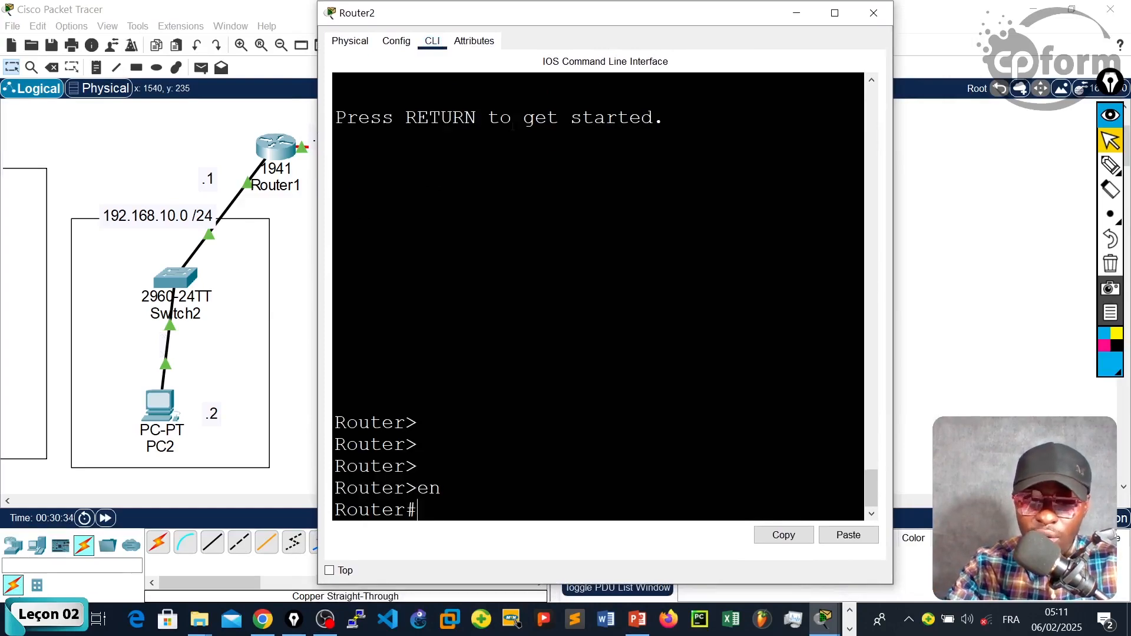
Enter global configuration mode on Router2 with conf t.
{"action": "type", "text": "conf t"}
{"action": "key", "text": "Return"}
{"action": "key", "text": "Return"}
{"action": "key", "text": "Return"}
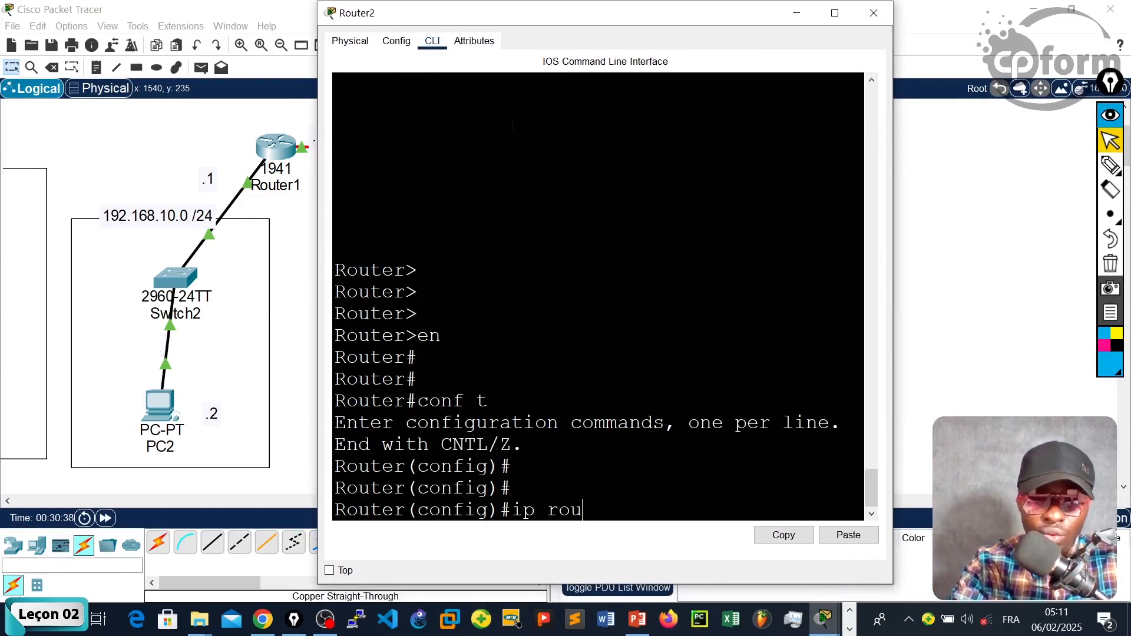
Enter the start of Router2's static route command, ip route 192.168.10.0 255.255.255.0, without running it.
{"action": "type", "text": "ip rou"}
{"action": "key", "text": "Tab"}
{"action": "key", "text": "BackSpace"}
{"action": "key", "text": "BackSpace"}
{"action": "key", "text": "BackSpace"}
{"action": "key", "text": "BackSpace"}
{"action": "key", "text": "BackSpace"}
{"action": "key", "text": "BackSpace"}
{"action": "key", "text": "BackSpace"}
{"action": "key", "text": "BackSpace"}
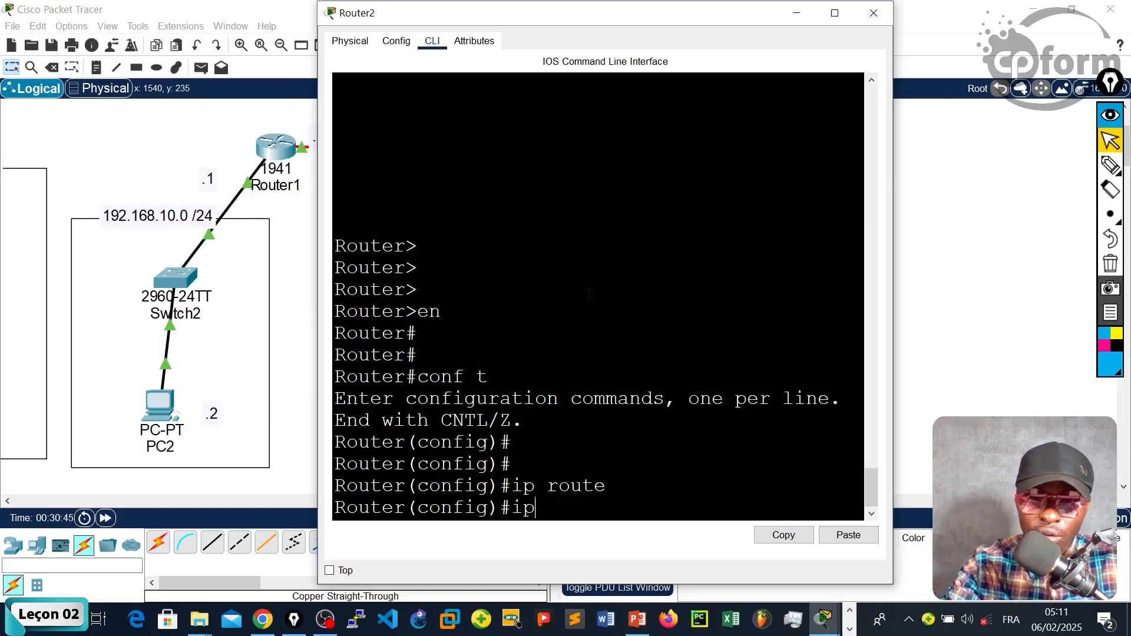
{"action": "type", "text": "route 192.168."}
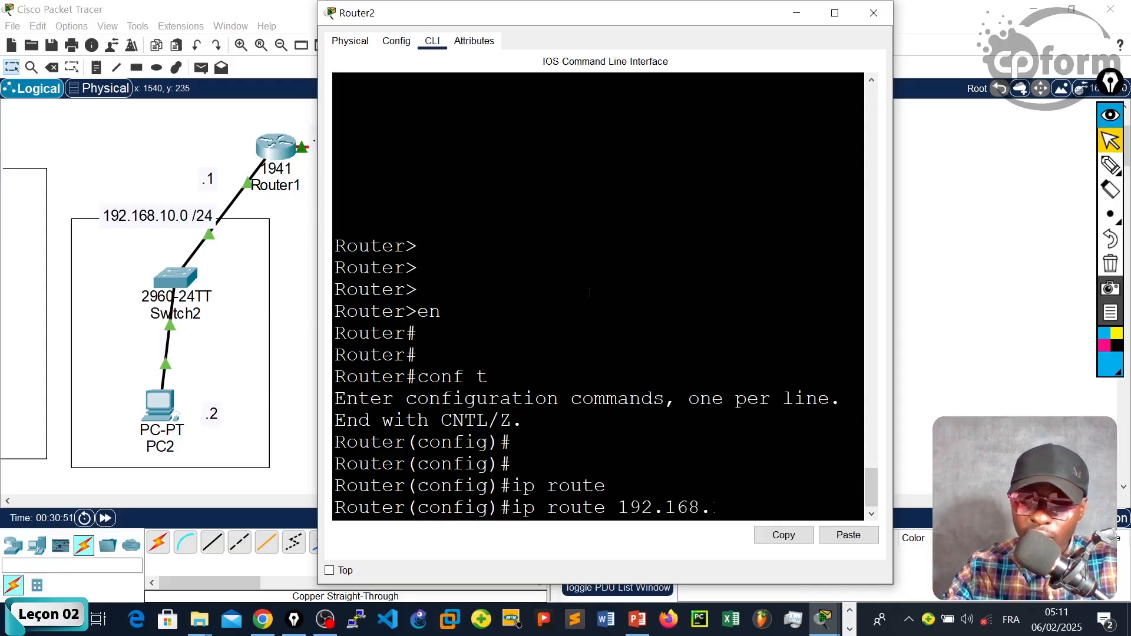
{"action": "type", "text": "10.0"}
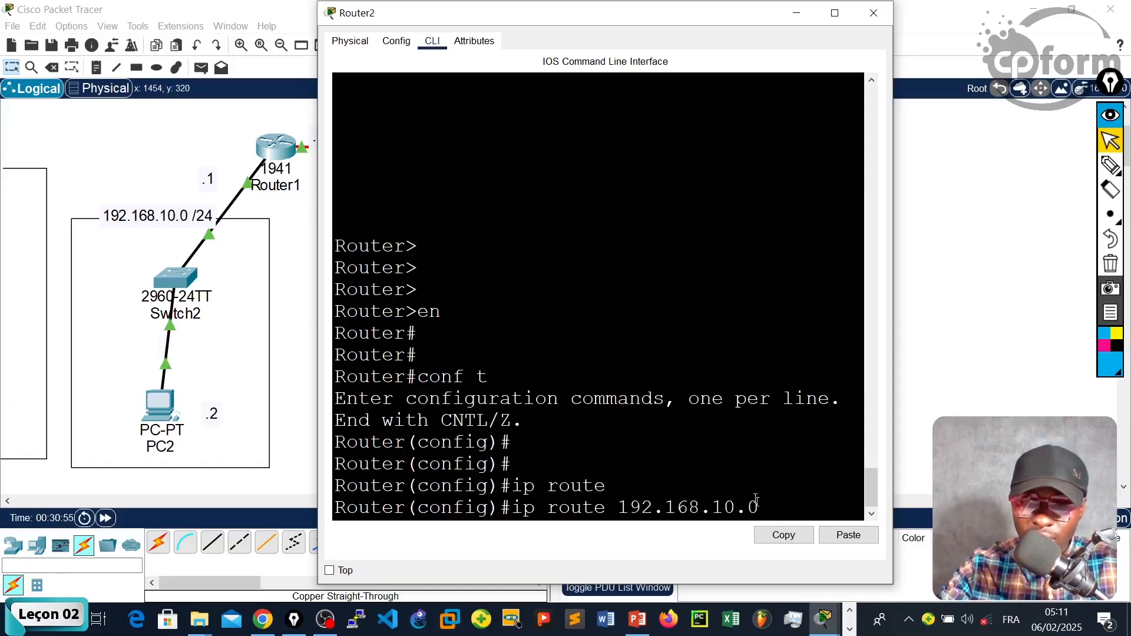
{"action": "left_click_drag", "start_coordinate": [760, 518], "coordinate": [618, 511]}
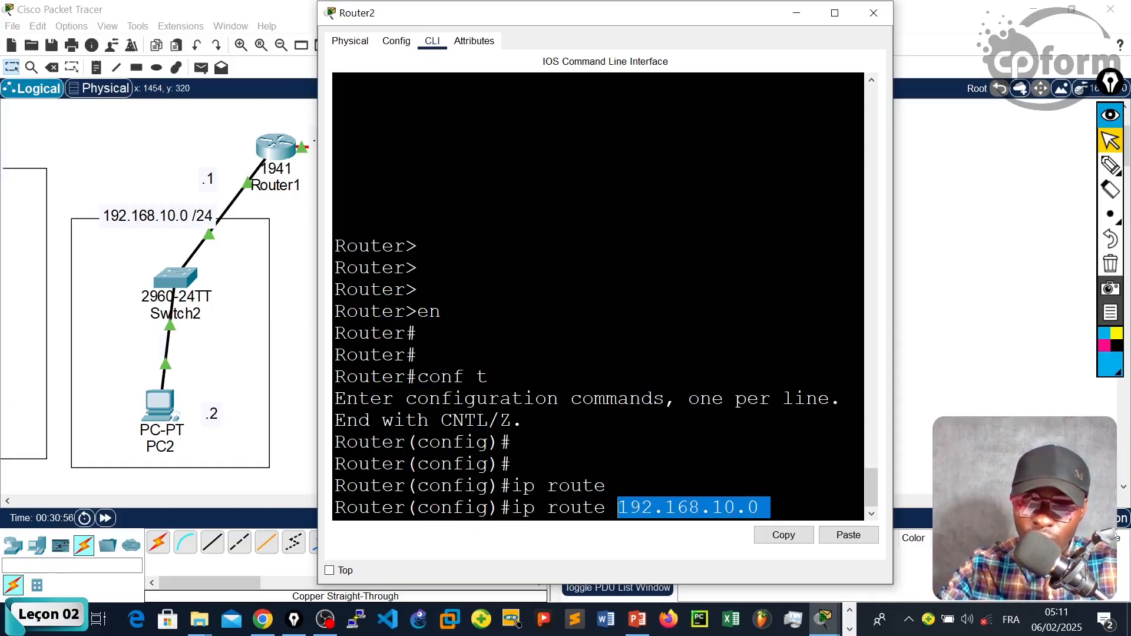
{"action": "left_click", "coordinate": [775, 496]}
{"action": "type", "text": "255.255."}
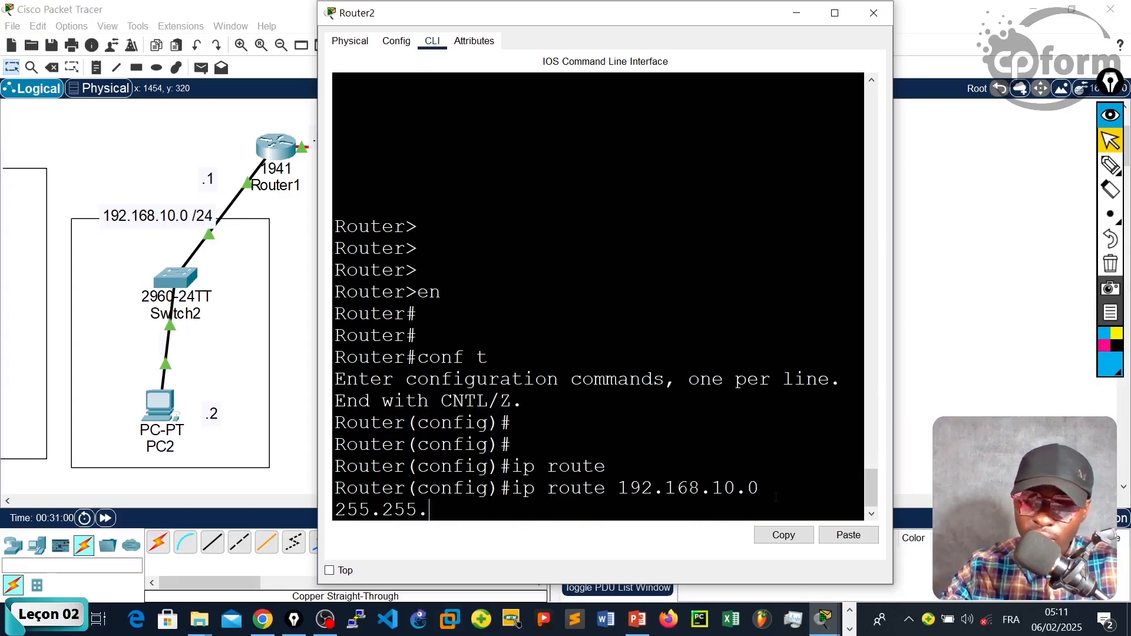
{"action": "type", "text": "5255.0"}
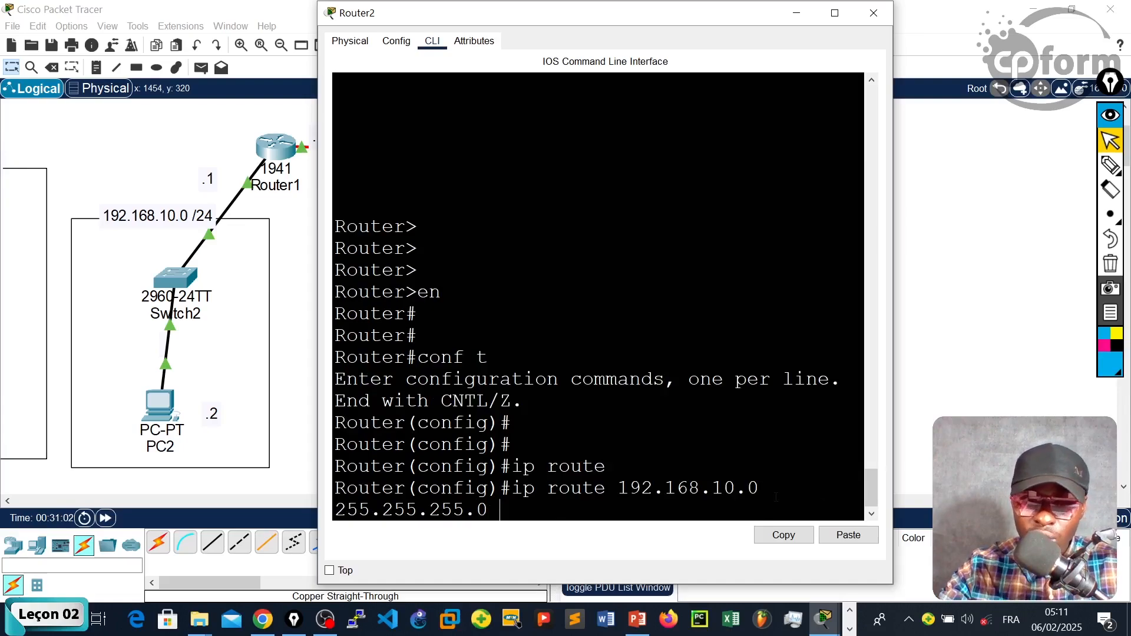
Draw pen arrows from Router2 to Router1 and on to Switch2, mark Router1's serial interface, and clear the marks.
{"action": "left_click_drag", "start_coordinate": [742, 13], "coordinate": [868, 310]}
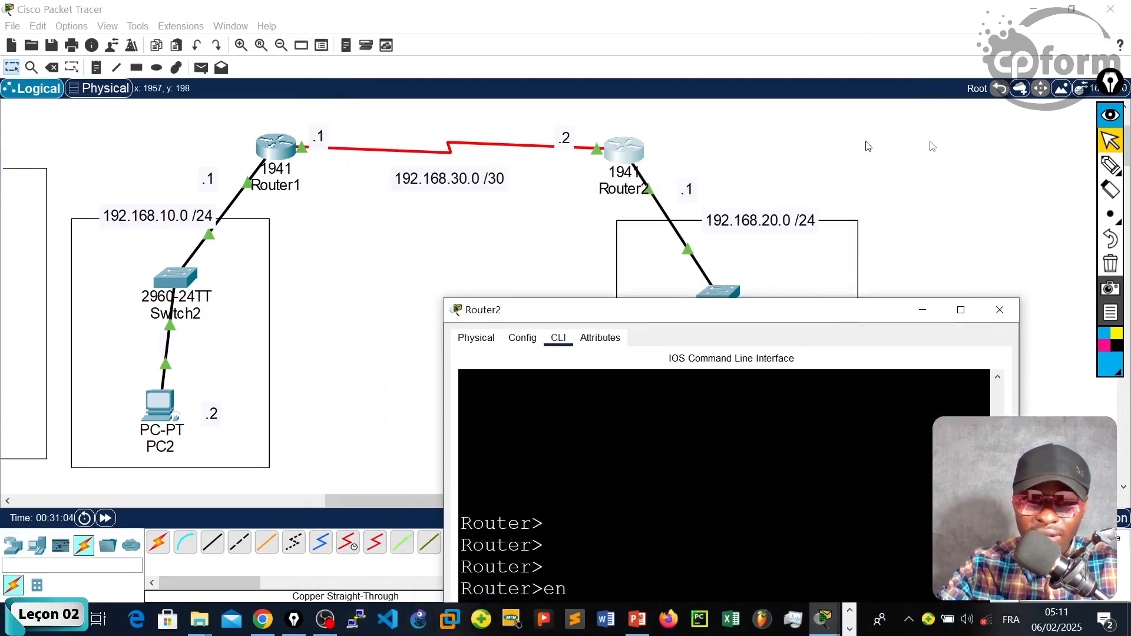
{"action": "left_click", "coordinate": [1110, 165]}
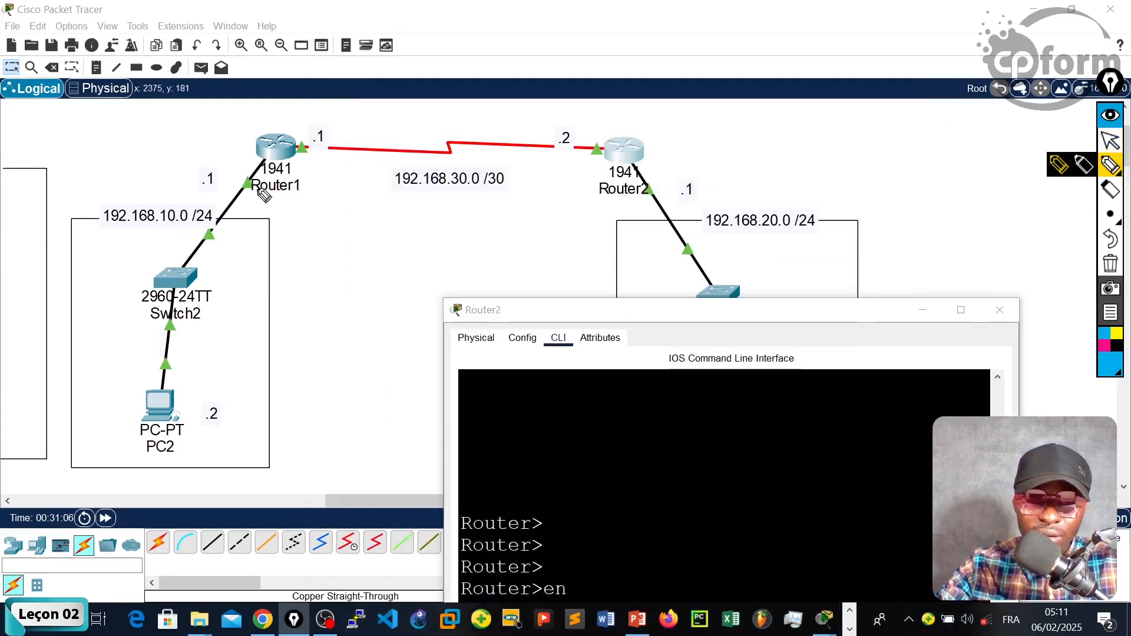
{"action": "mouse_move", "coordinate": [586, 151]}
{"action": "left_mouse_down"}
{"action": "mouse_move", "coordinate": [334, 157]}
{"action": "mouse_move", "coordinate": [339, 169]}
{"action": "mouse_move", "coordinate": [324, 148]}
{"action": "mouse_move", "coordinate": [207, 242]}
{"action": "mouse_move", "coordinate": [217, 274]}
{"action": "mouse_move", "coordinate": [237, 255]}
{"action": "left_mouse_up"}
{"action": "mouse_move", "coordinate": [304, 146]}
{"action": "left_mouse_down"}
{"action": "mouse_move", "coordinate": [300, 174]}
{"action": "mouse_move", "coordinate": [309, 154]}
{"action": "left_mouse_up"}
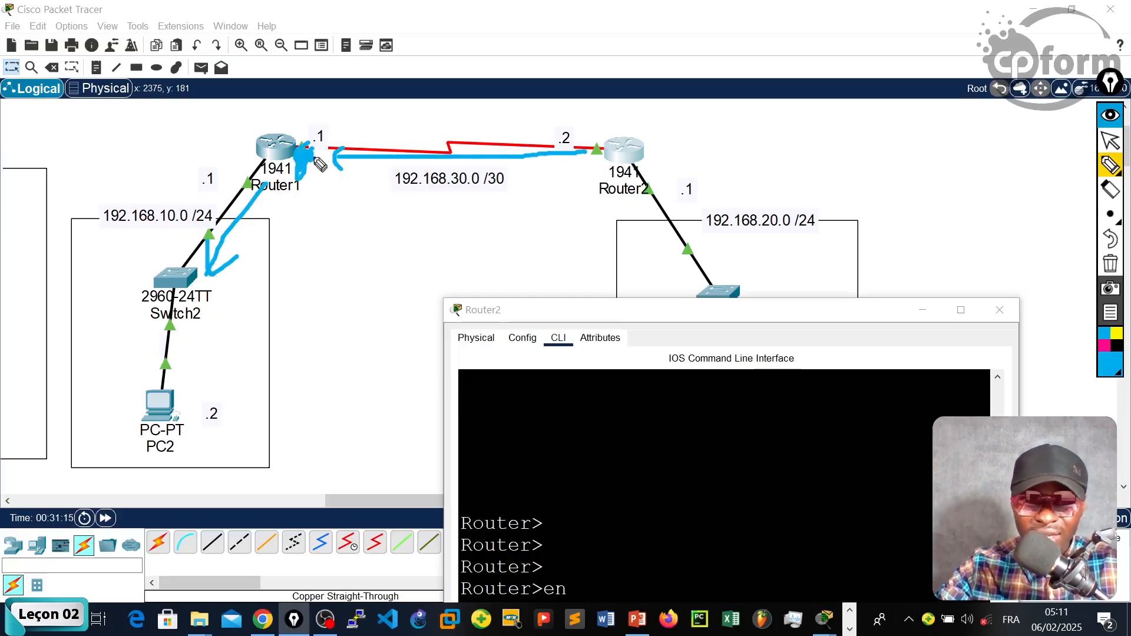
{"action": "left_click", "coordinate": [1110, 140]}
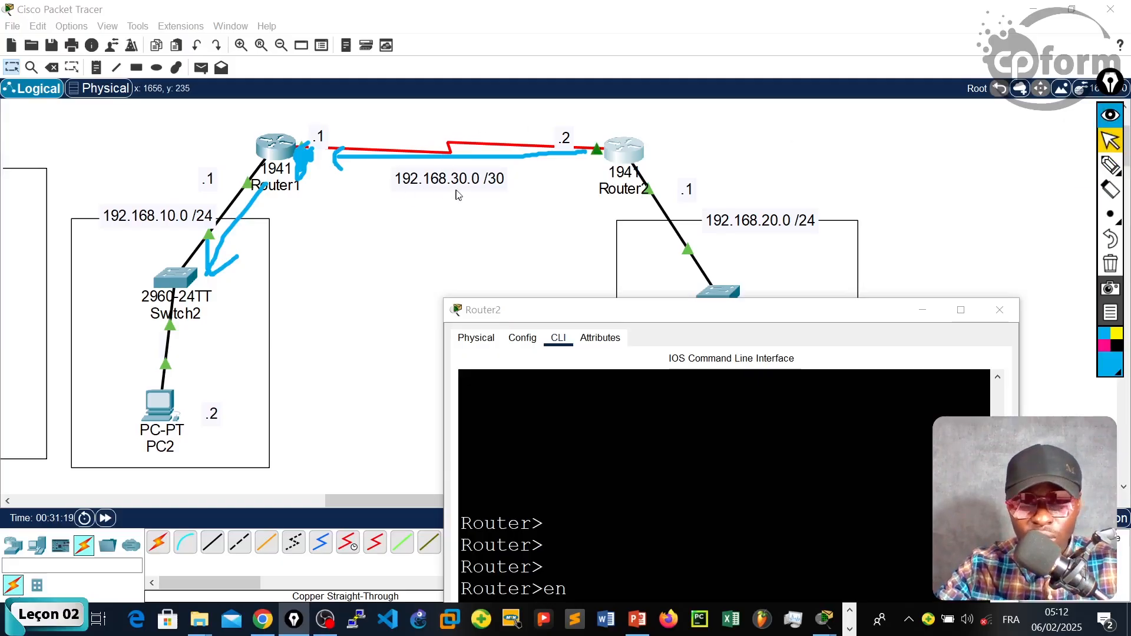
{"action": "left_click_drag", "start_coordinate": [589, 310], "coordinate": [373, 28]}
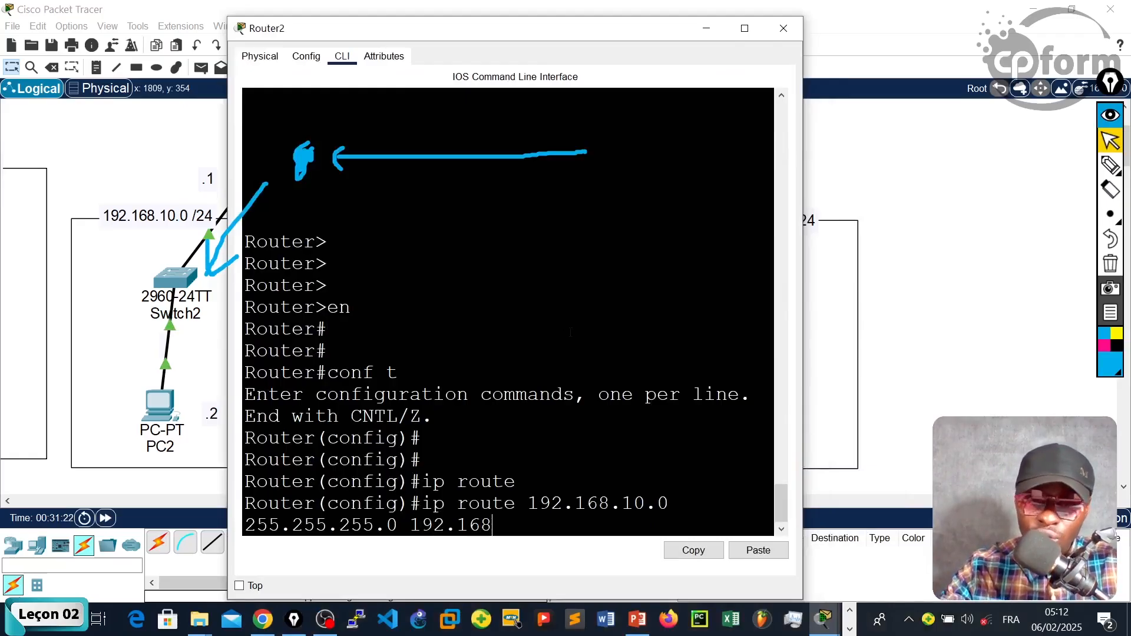
{"action": "left_click", "coordinate": [1111, 264]}
Complete Router2's route to 192.168.10.0 with next hop 192.168.30.1 and run the command.
{"action": "left_click", "coordinate": [600, 475]}
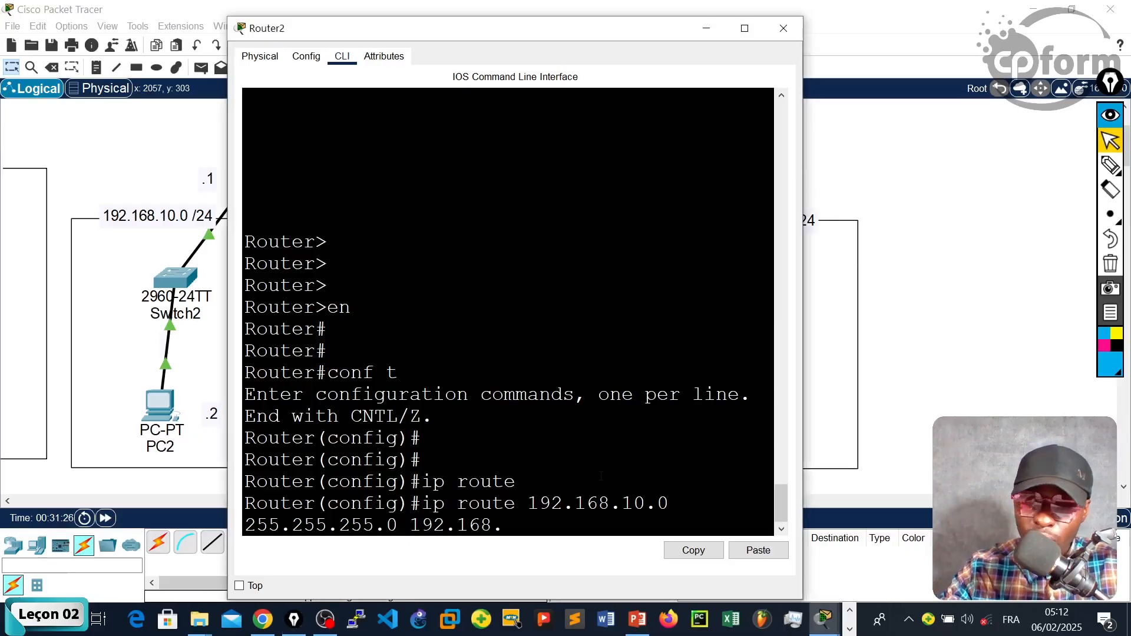
{"action": "key", "text": "Return"}
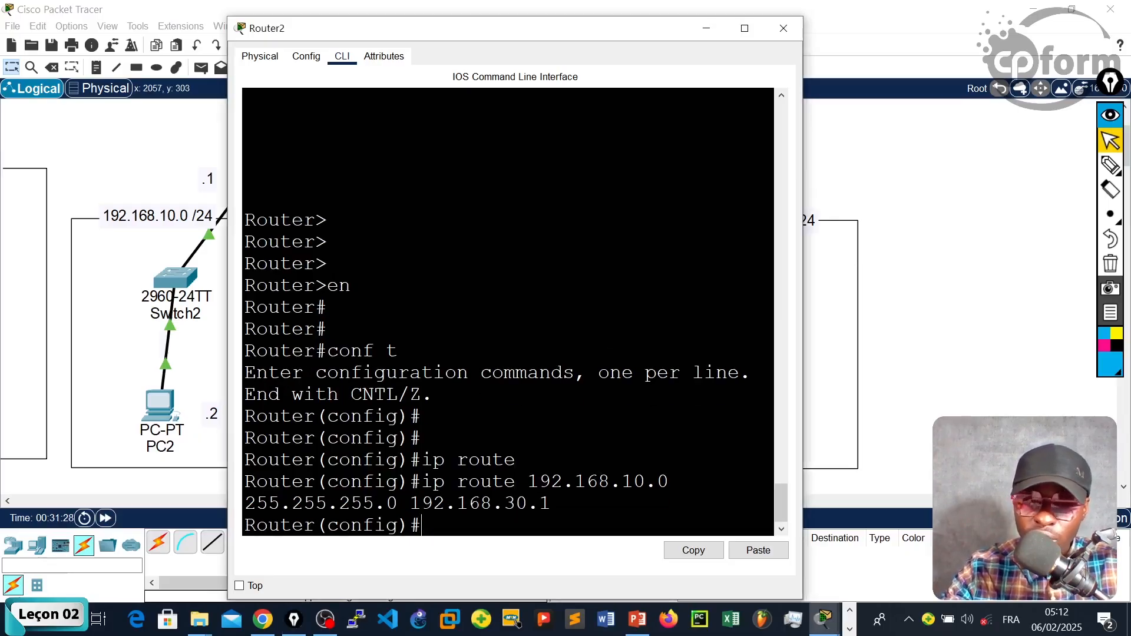
{"action": "key", "text": "Return"}
{"action": "key", "text": "Return"}
Leave Router2's configuration mode and save the configuration with wr.
{"action": "key", "text": "ctrl+z"}
{"action": "key", "text": "Return"}
{"action": "key", "text": "Return"}
{"action": "key", "text": "Return"}
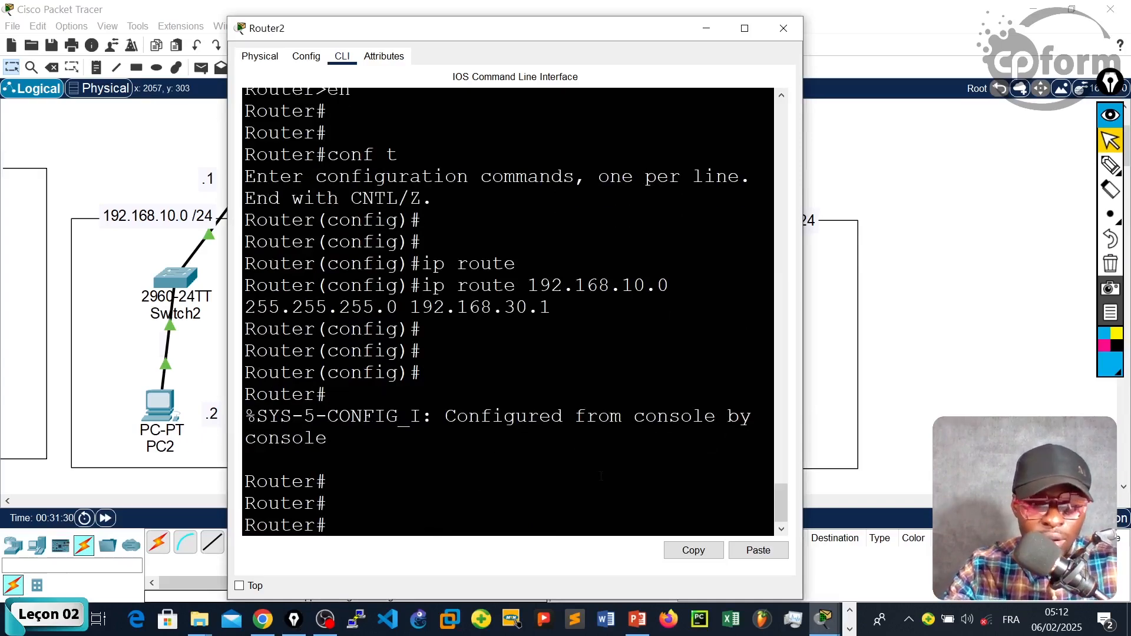
{"action": "type", "text": "wr"}
{"action": "key", "text": "Return"}
{"action": "key", "text": "Return"}
{"action": "key", "text": "Return"}
Run show ip route on Router2 in a maximized window and examine the static route's destination and next hop.
{"action": "type", "text": "sh"}
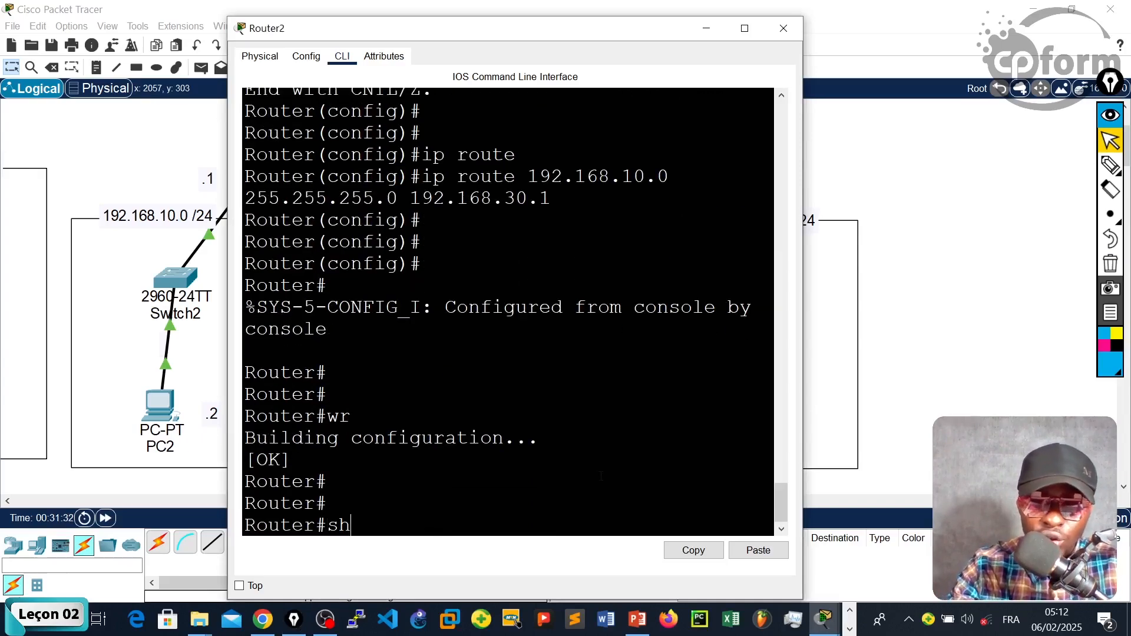
{"action": "type", "text": "o"}
{"action": "key", "text": "Tab"}
{"action": "type", "text": "ip rou"}
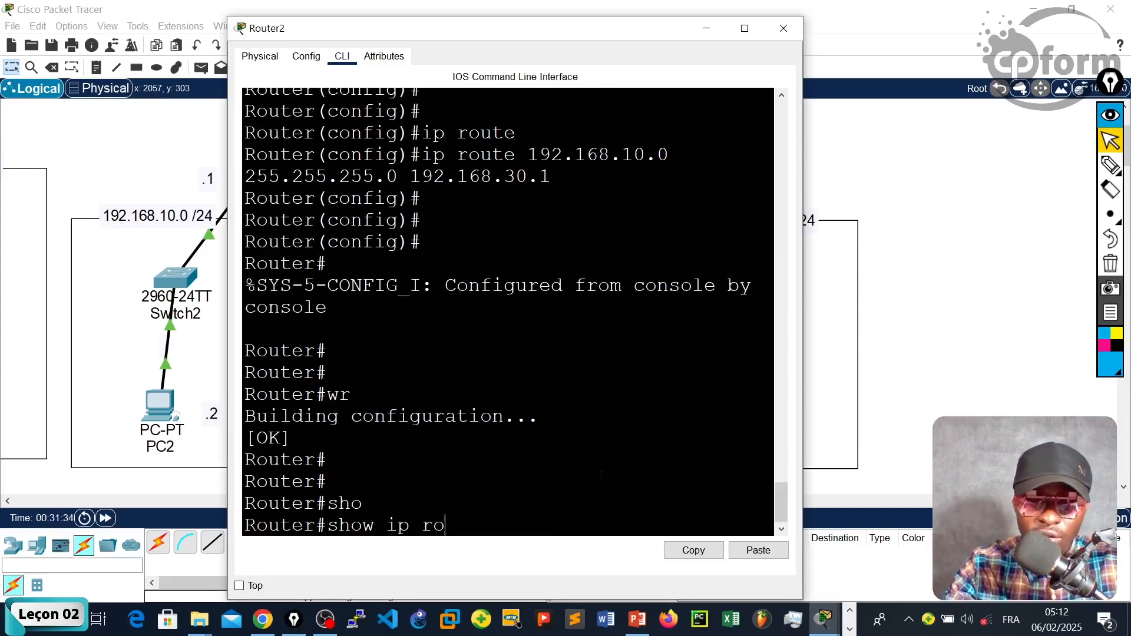
{"action": "key", "text": "Tab"}
{"action": "key", "text": "Return"}
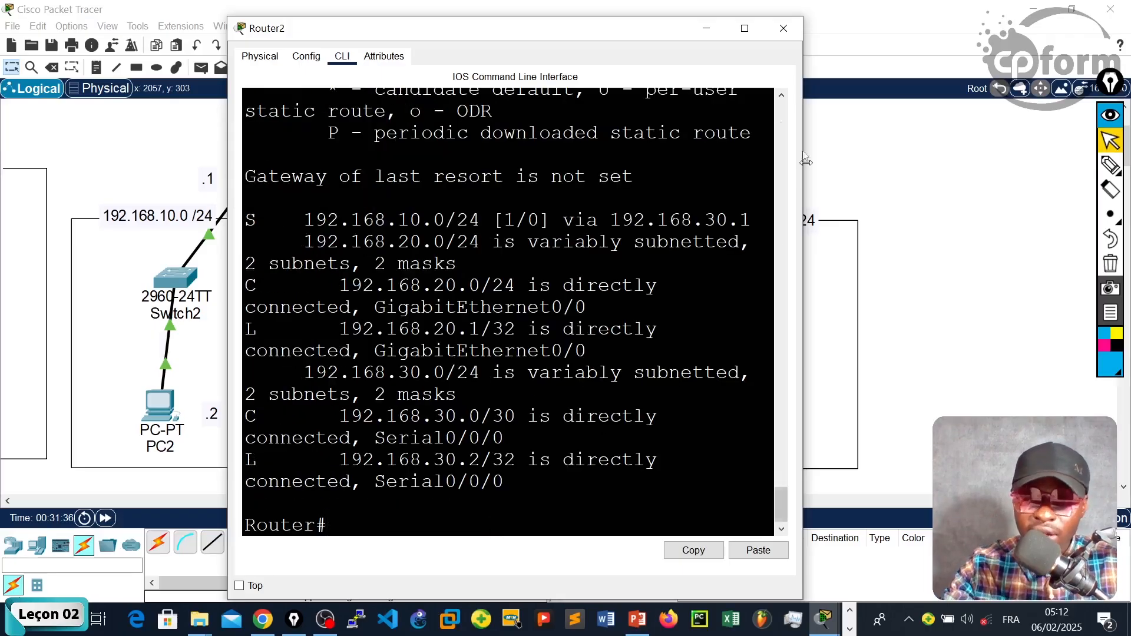
{"action": "left_click", "coordinate": [746, 27]}
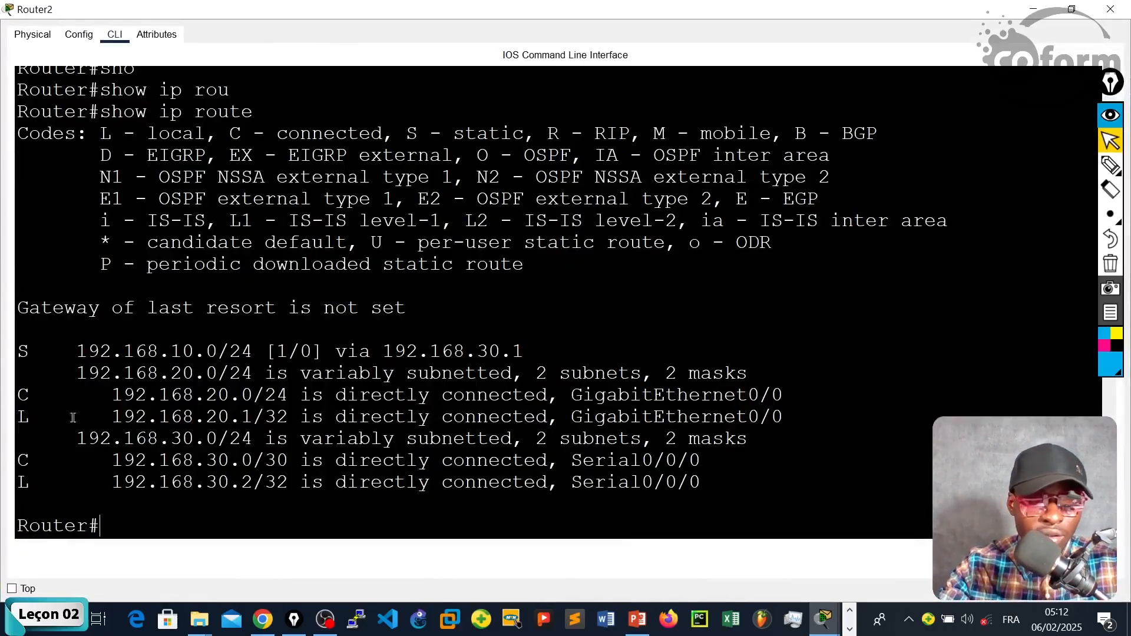
{"action": "left_click_drag", "start_coordinate": [18, 351], "coordinate": [227, 352]}
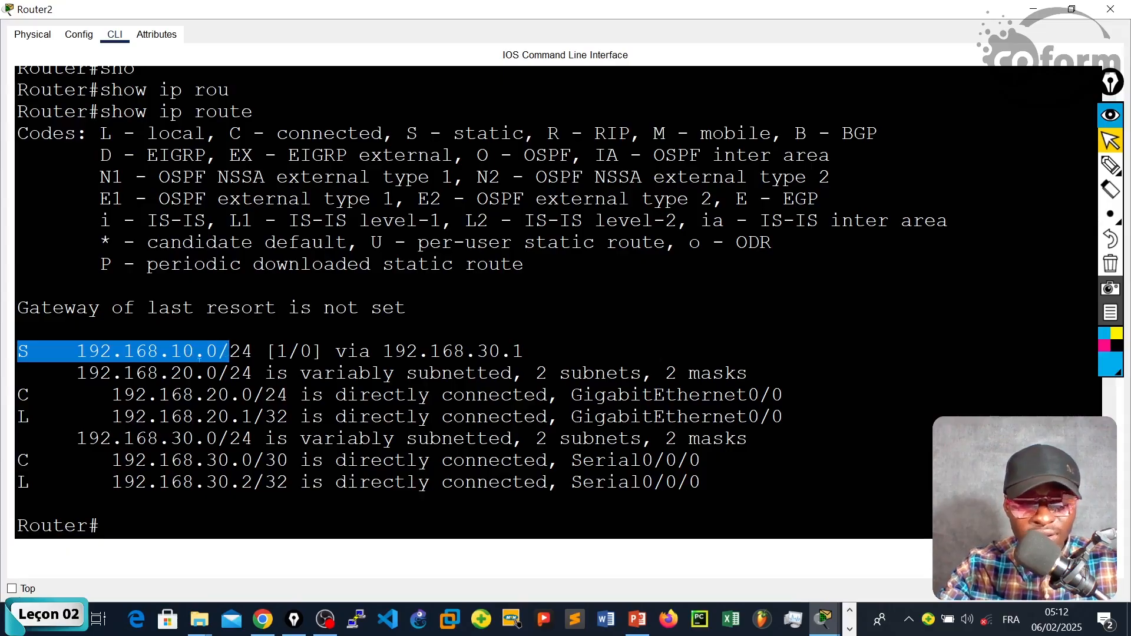
{"action": "left_click", "coordinate": [136, 373]}
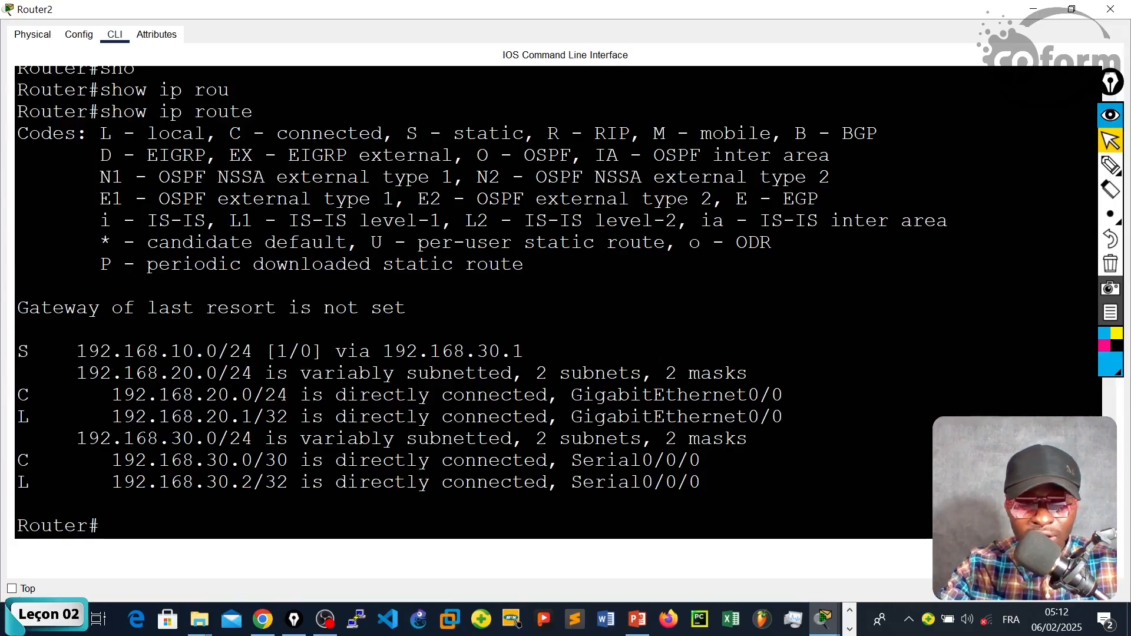
{"action": "left_click_drag", "start_coordinate": [336, 351], "coordinate": [510, 351]}
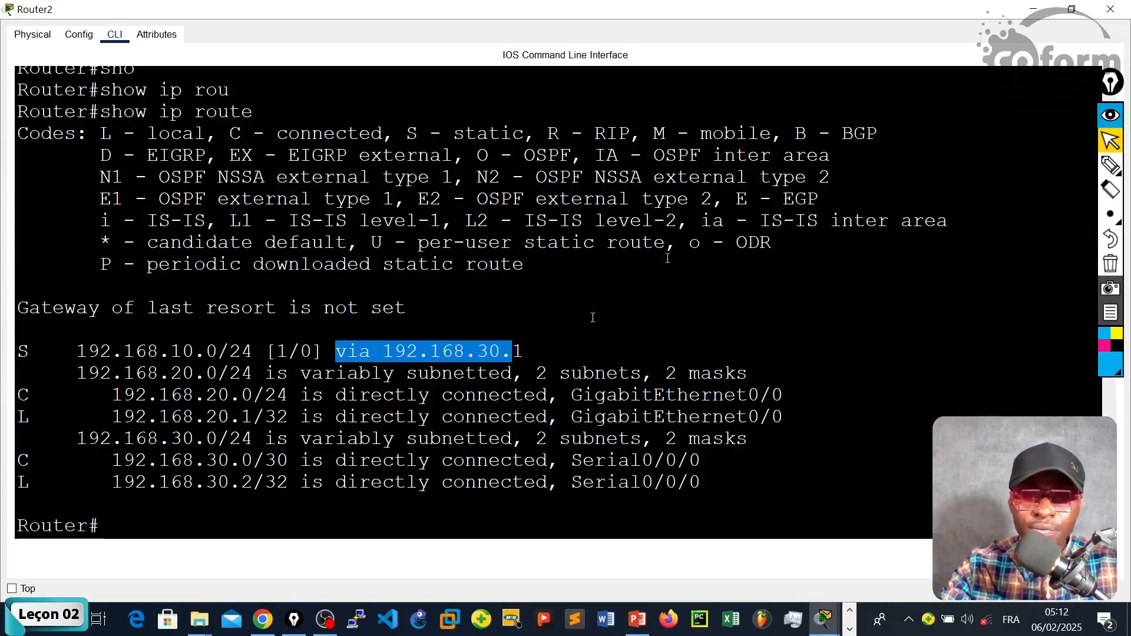
Save Router2's configuration once more with wr and close its window.
{"action": "type", "text": "wr"}
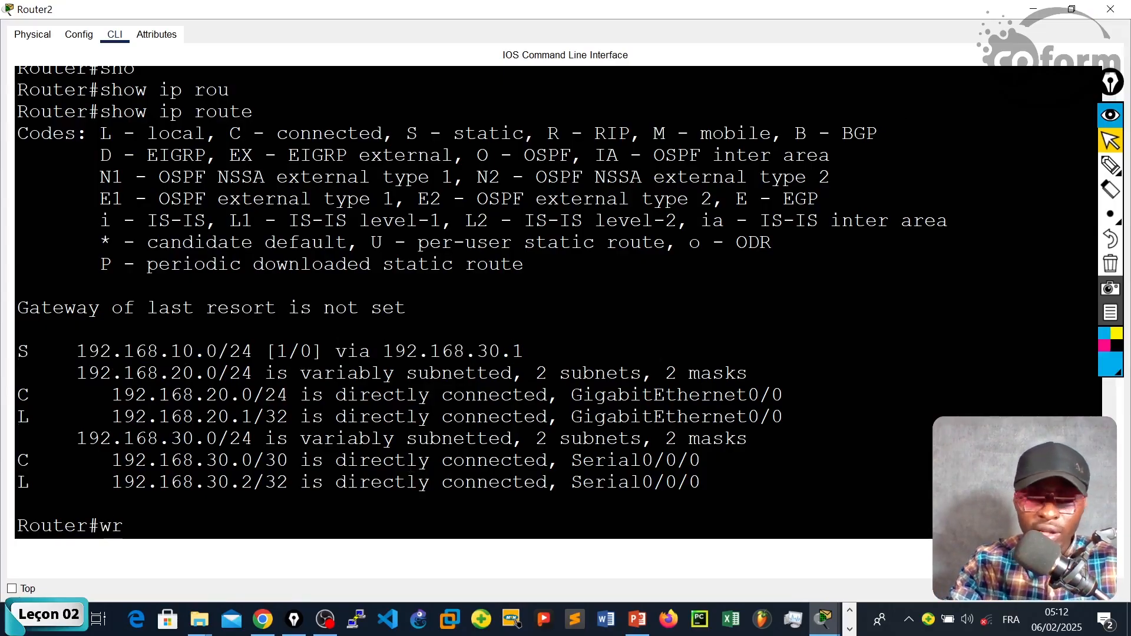
{"action": "key", "text": "Return"}
{"action": "left_click", "coordinate": [1110, 9]}
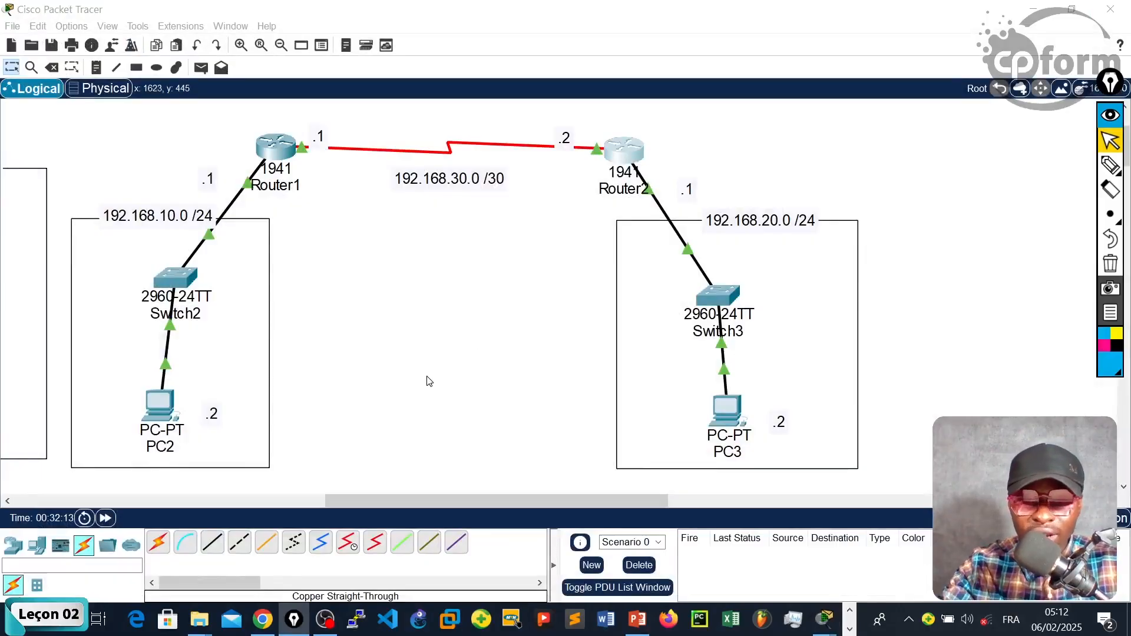
Circle the PC3 and PC2 local networks with the pen, and clear the marks.
{"action": "left_click_drag", "start_coordinate": [589, 224], "coordinate": [785, 485]}
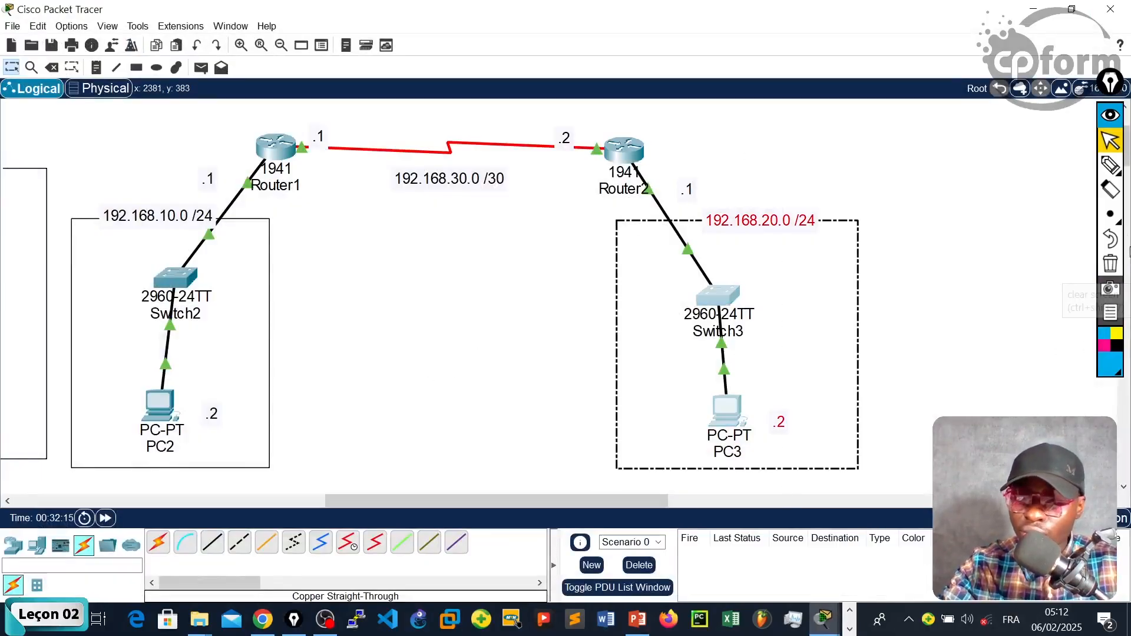
{"action": "left_click", "coordinate": [1110, 165]}
{"action": "mouse_move", "coordinate": [800, 272]}
{"action": "left_mouse_down"}
{"action": "mouse_move", "coordinate": [664, 447]}
{"action": "mouse_move", "coordinate": [778, 255]}
{"action": "left_mouse_up"}
{"action": "mouse_move", "coordinate": [253, 254]}
{"action": "left_mouse_down"}
{"action": "mouse_move", "coordinate": [34, 341]}
{"action": "mouse_move", "coordinate": [254, 257]}
{"action": "left_mouse_up"}
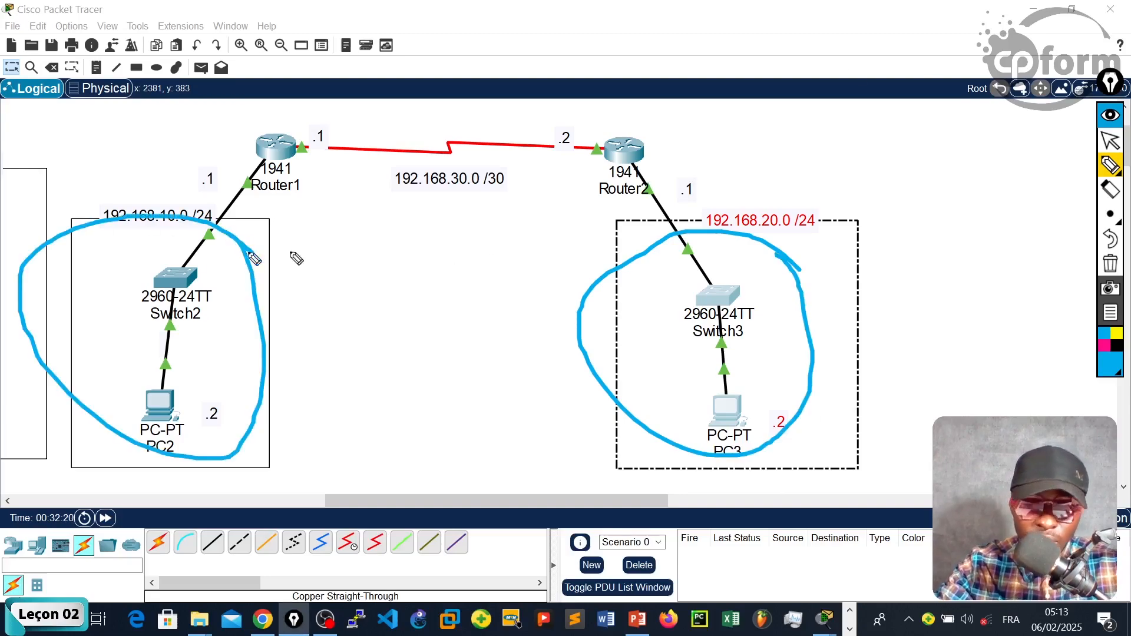
{"action": "left_click", "coordinate": [1111, 140]}
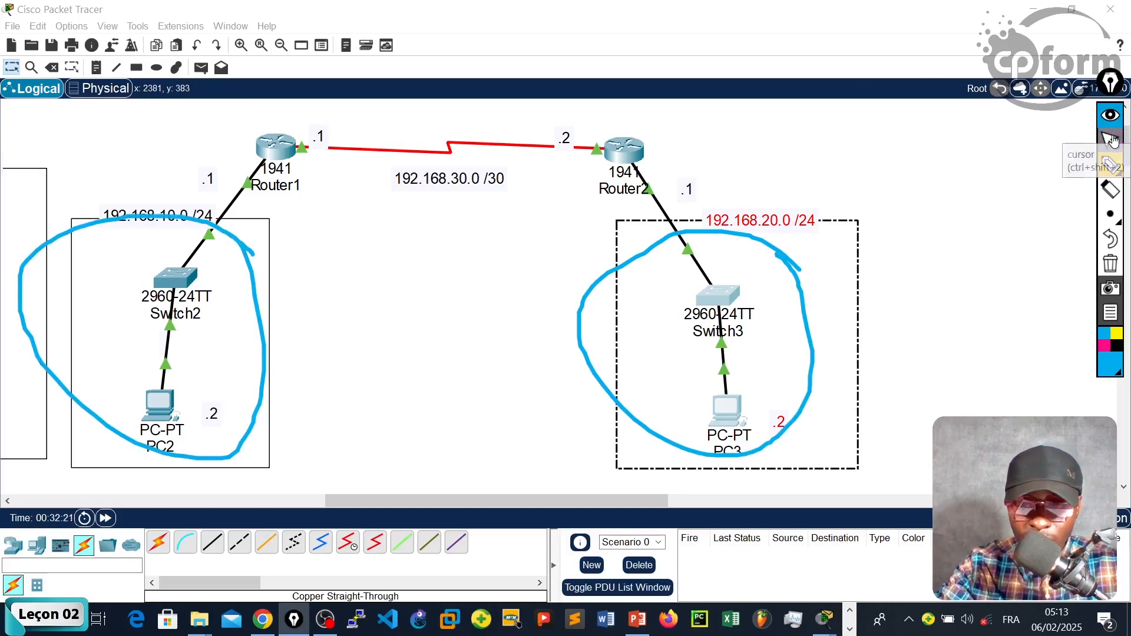
{"action": "left_click", "coordinate": [1110, 263]}
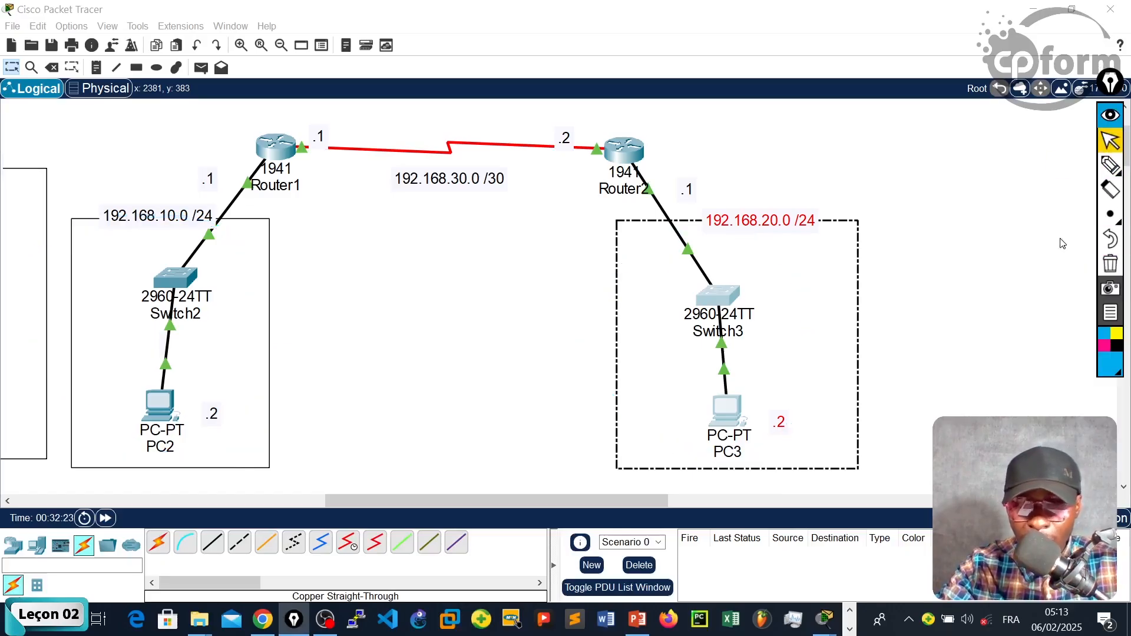
Open PC2's Command Prompt, placing its window so that PC3 stays in view.
{"action": "left_click", "coordinate": [157, 412]}
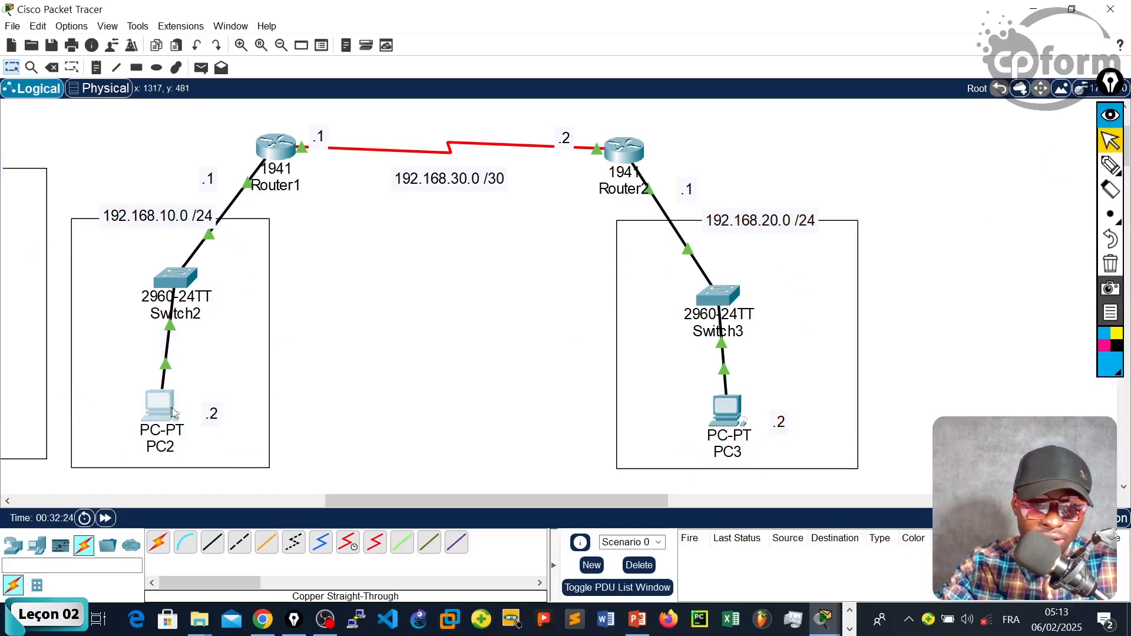
{"action": "left_click", "coordinate": [160, 412]}
{"action": "left_click_drag", "start_coordinate": [596, 34], "coordinate": [380, 43]}
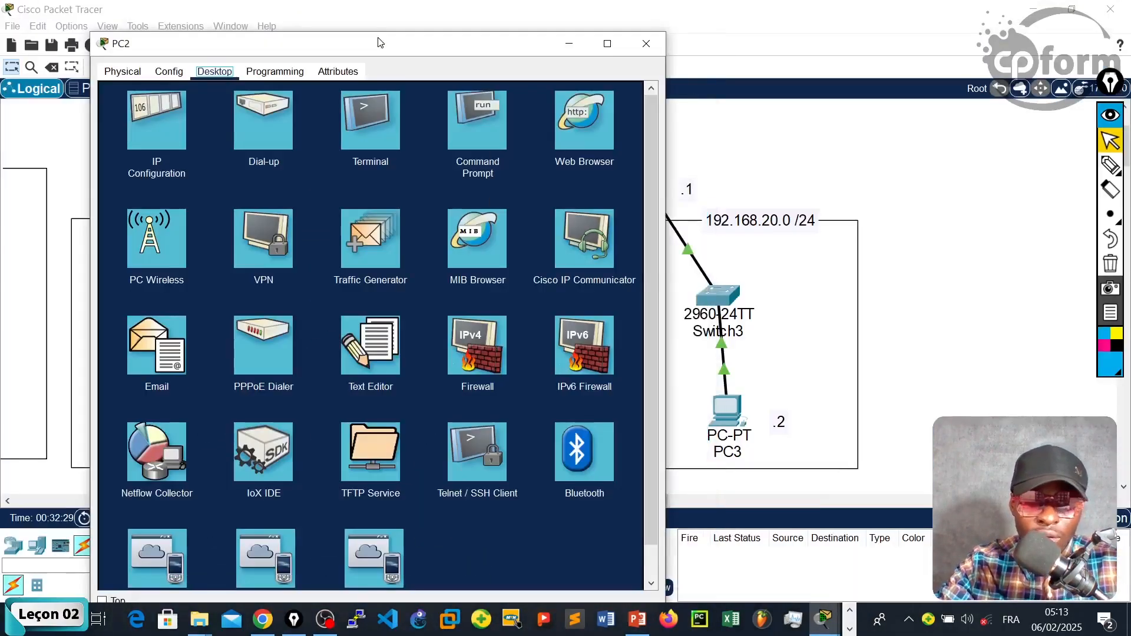
{"action": "left_click", "coordinate": [483, 123]}
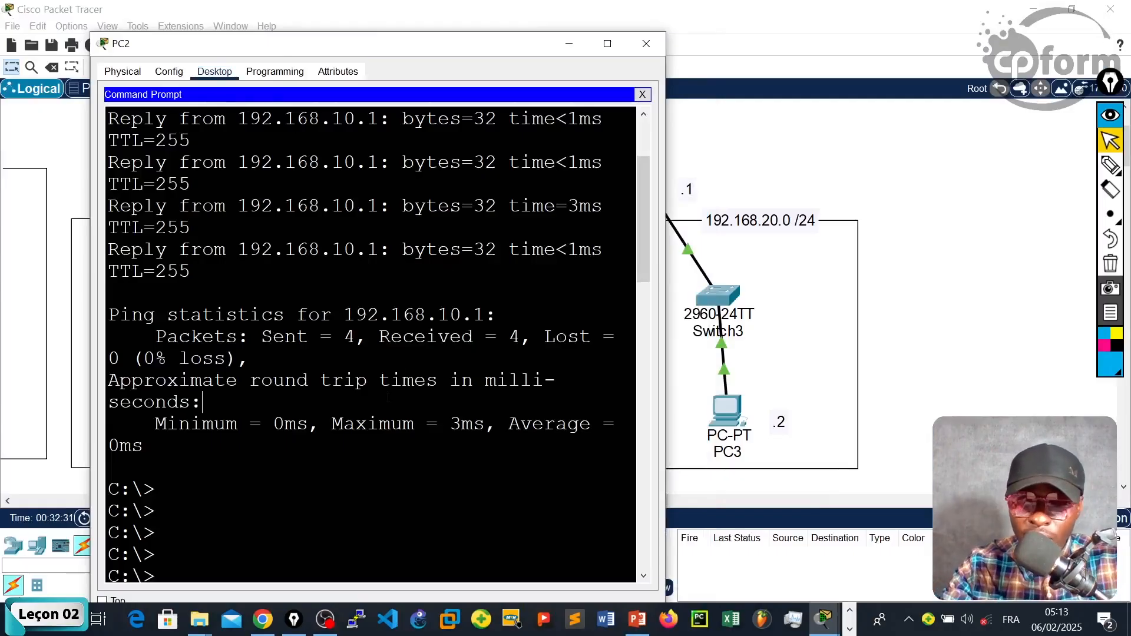
Abandon the partly entered ping command on PC2 and move the earlier output out of view with blank prompt lines.
{"action": "type", "text": "pin"}
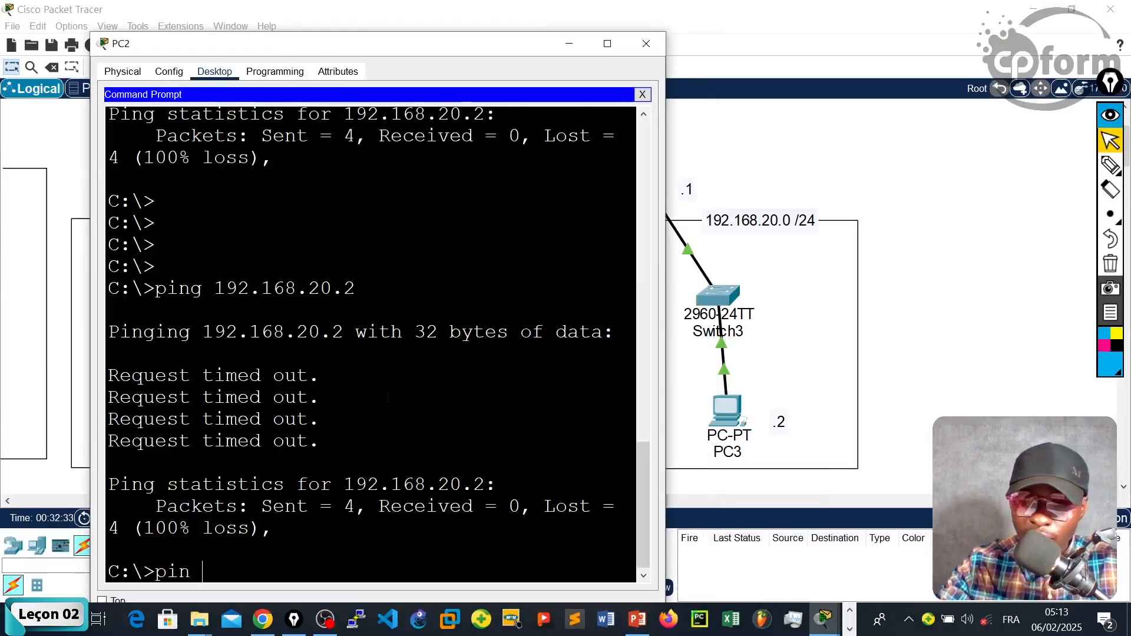
{"action": "key", "text": "BackSpace"}
{"action": "key", "text": "BackSpace"}
{"action": "key", "text": "BackSpace"}
{"action": "key", "text": "Return"}
{"action": "key", "text": "Return"}
{"action": "key", "text": "Return"}
{"action": "key", "text": "Return"}
{"action": "key", "text": "Return"}
{"action": "key", "text": "Return"}
{"action": "key", "text": "Return"}
{"action": "key", "text": "Return"}
{"action": "key", "text": "Return"}
{"action": "key", "text": "Return"}
{"action": "key", "text": "Return"}
{"action": "key", "text": "Return"}
{"action": "key", "text": "Return"}
{"action": "key", "text": "Return"}
{"action": "key", "text": "Return"}
{"action": "key", "text": "Return"}
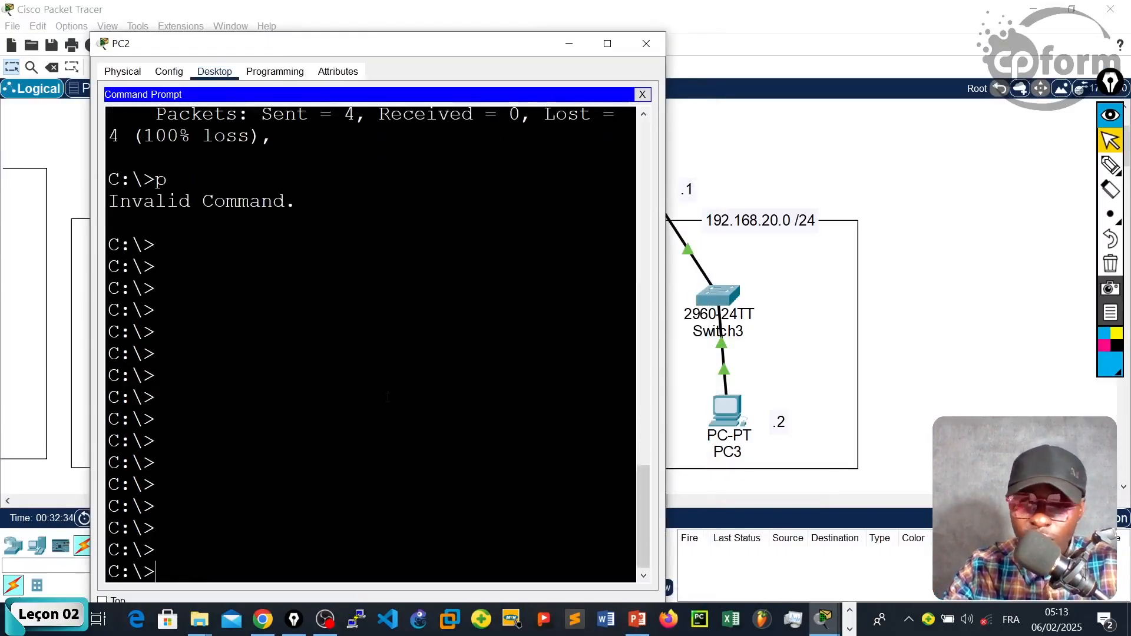
Circle PC3 and its .2 address label with the pen, and return to the normal cursor.
{"action": "left_click", "coordinate": [1110, 165]}
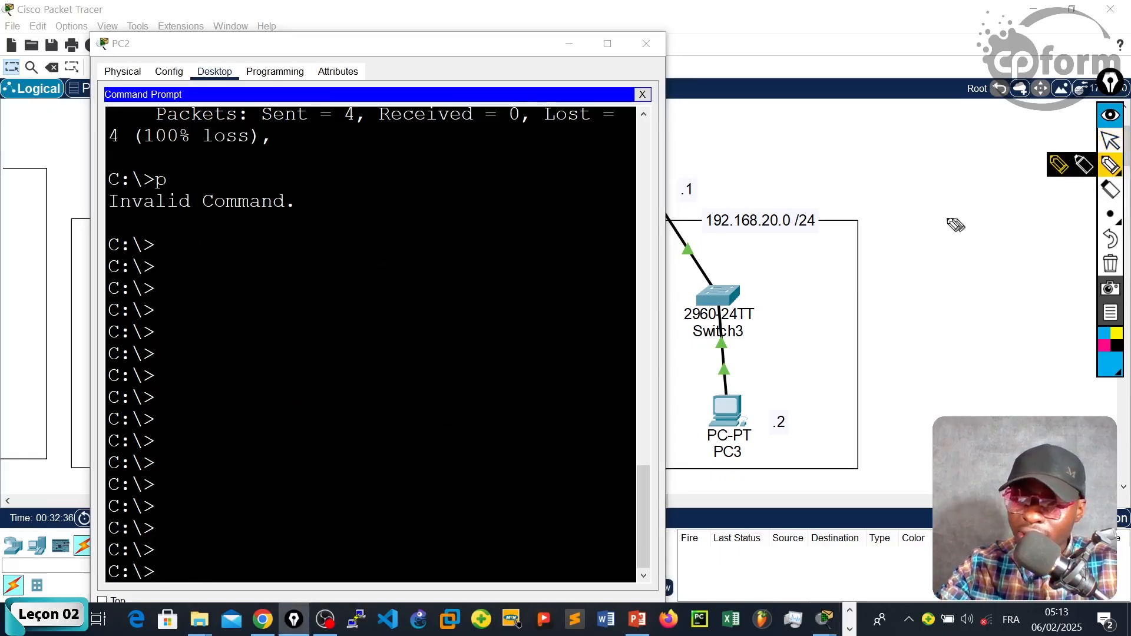
{"action": "mouse_move", "coordinate": [811, 367]}
{"action": "left_mouse_down"}
{"action": "mouse_move", "coordinate": [687, 429]}
{"action": "mouse_move", "coordinate": [832, 415]}
{"action": "mouse_move", "coordinate": [796, 371]}
{"action": "left_mouse_up"}
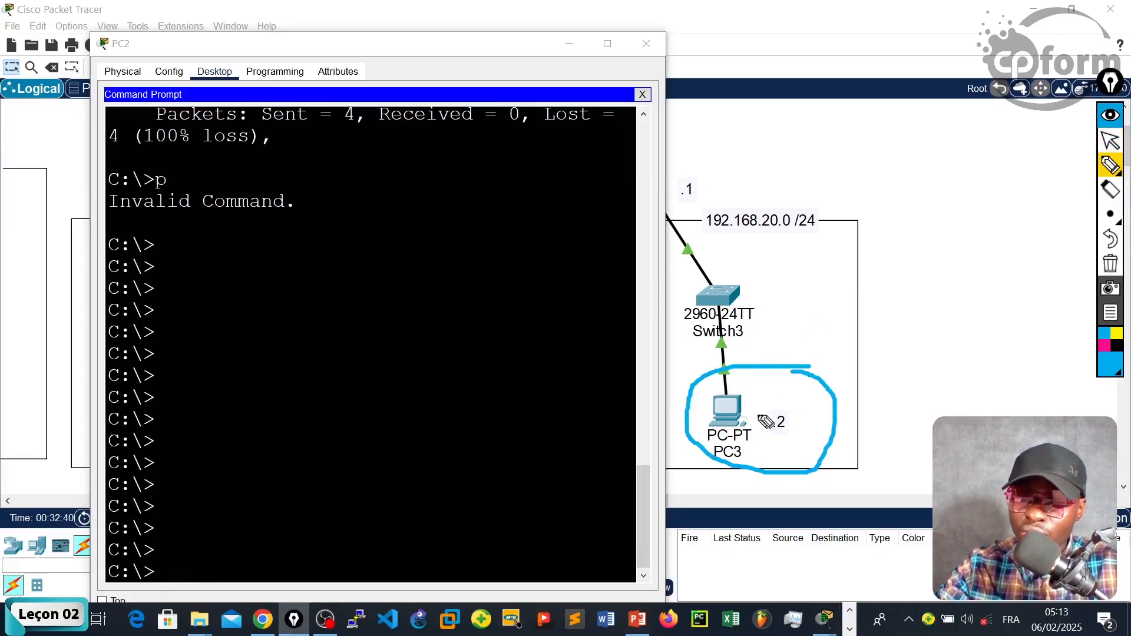
{"action": "left_click", "coordinate": [1110, 140]}
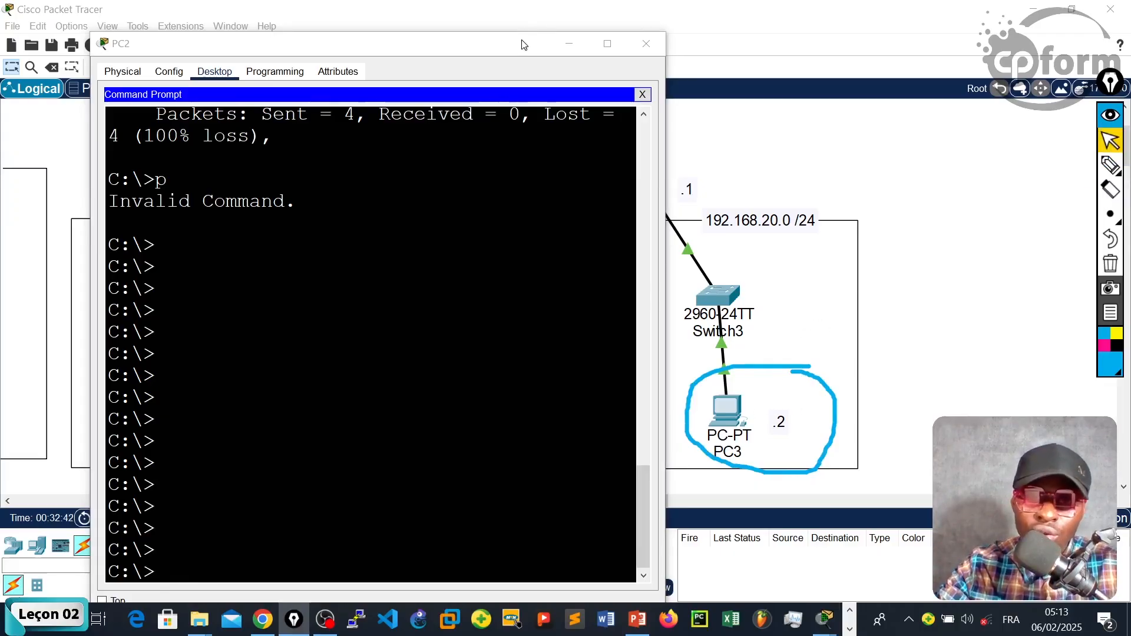
Ping PC3 at 192.168.20.2 from PC2's Command Prompt, and close PC2's window.
{"action": "left_click_drag", "start_coordinate": [522, 42], "coordinate": [486, 23]}
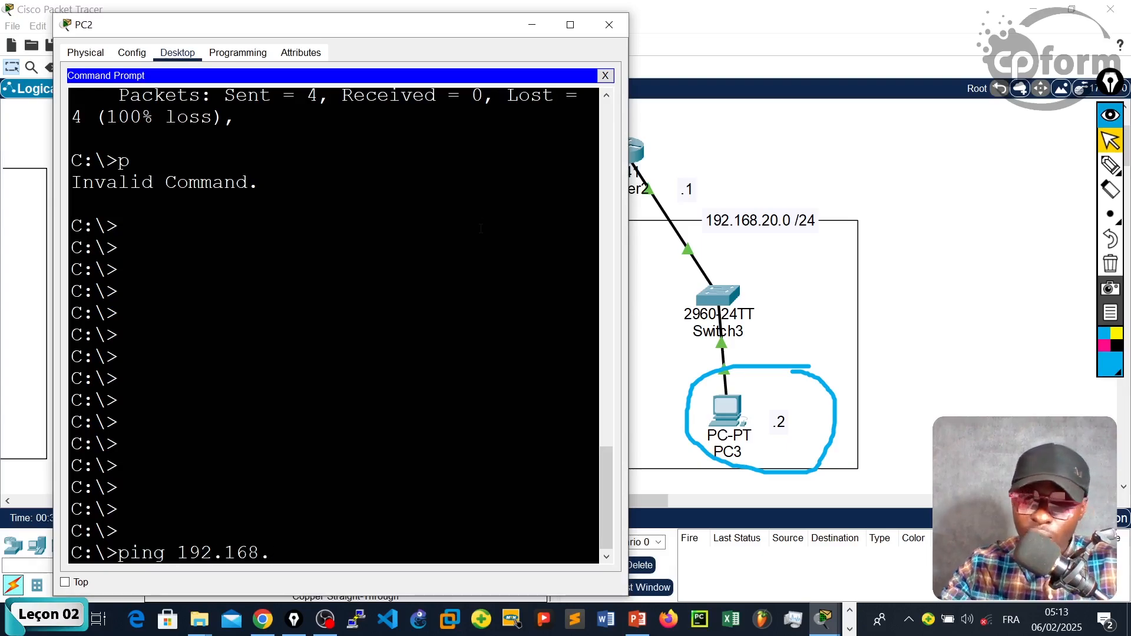
{"action": "type", "text": "20.2"}
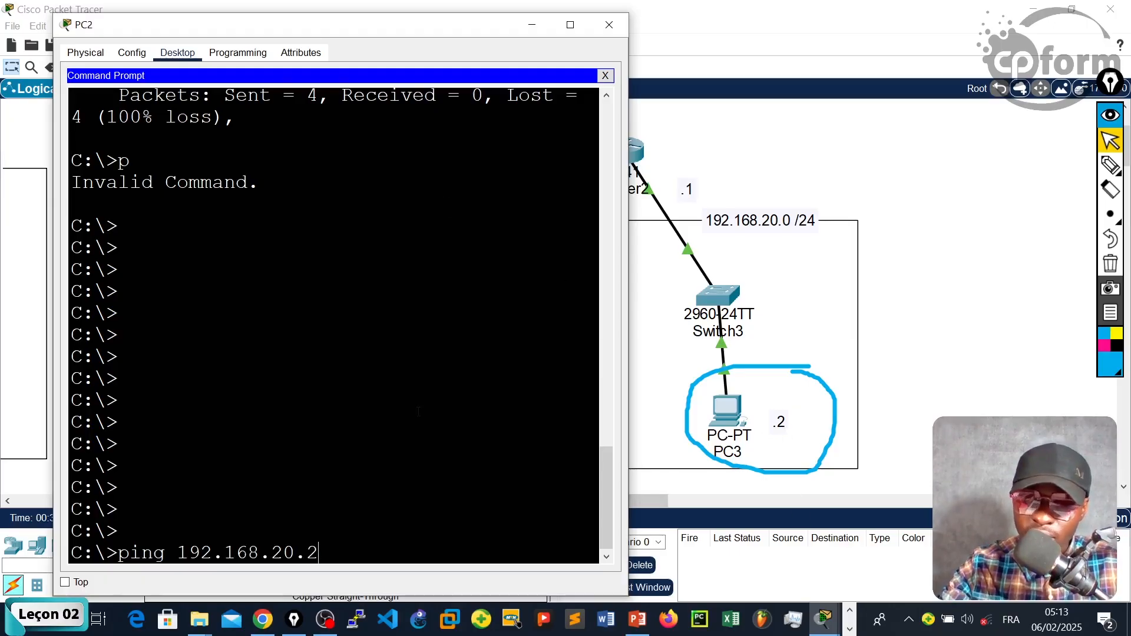
{"action": "key", "text": "Return"}
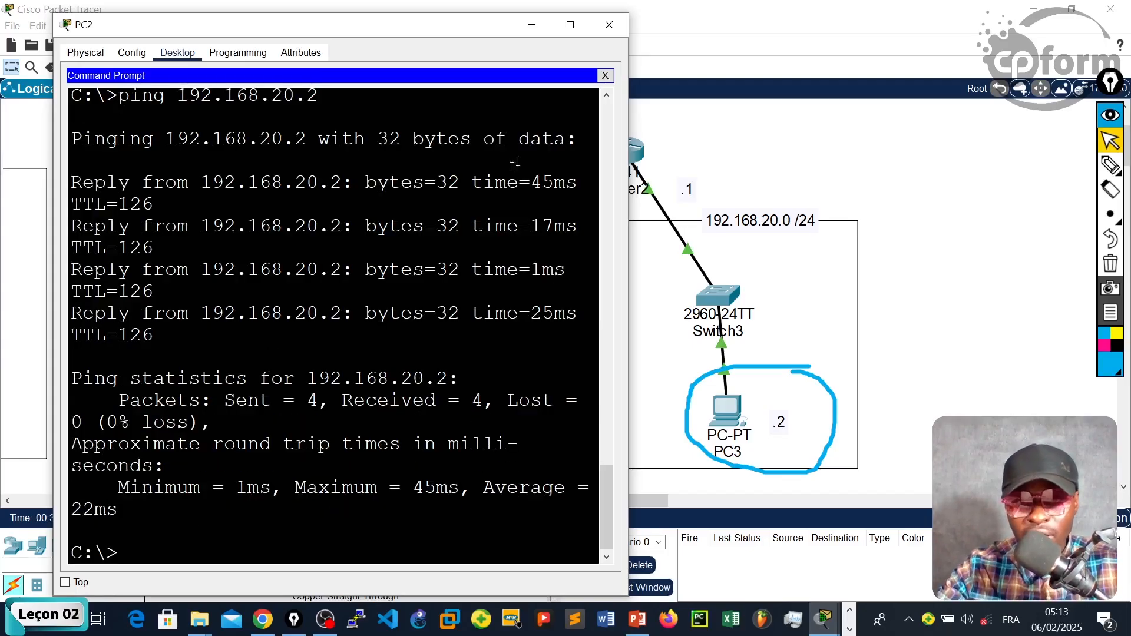
{"action": "left_click", "coordinate": [609, 27]}
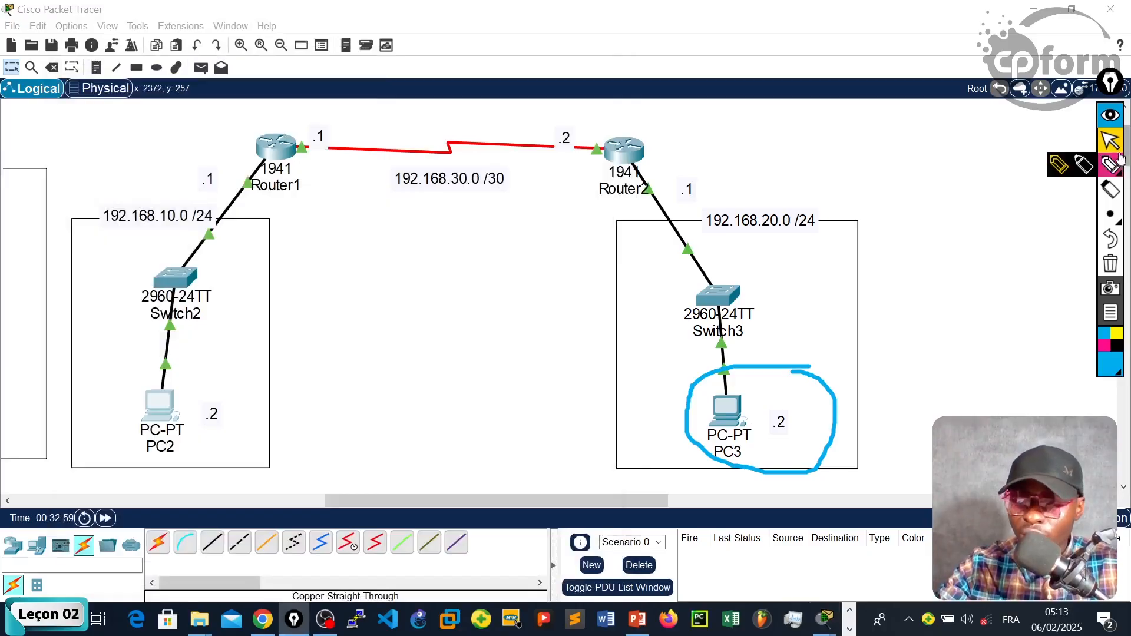
Clear the old pen mark, circle PC2, mark PC3, and draw an arrow from PC3 towards PC2.
{"action": "left_click", "coordinate": [1110, 264]}
{"action": "left_click", "coordinate": [1111, 165]}
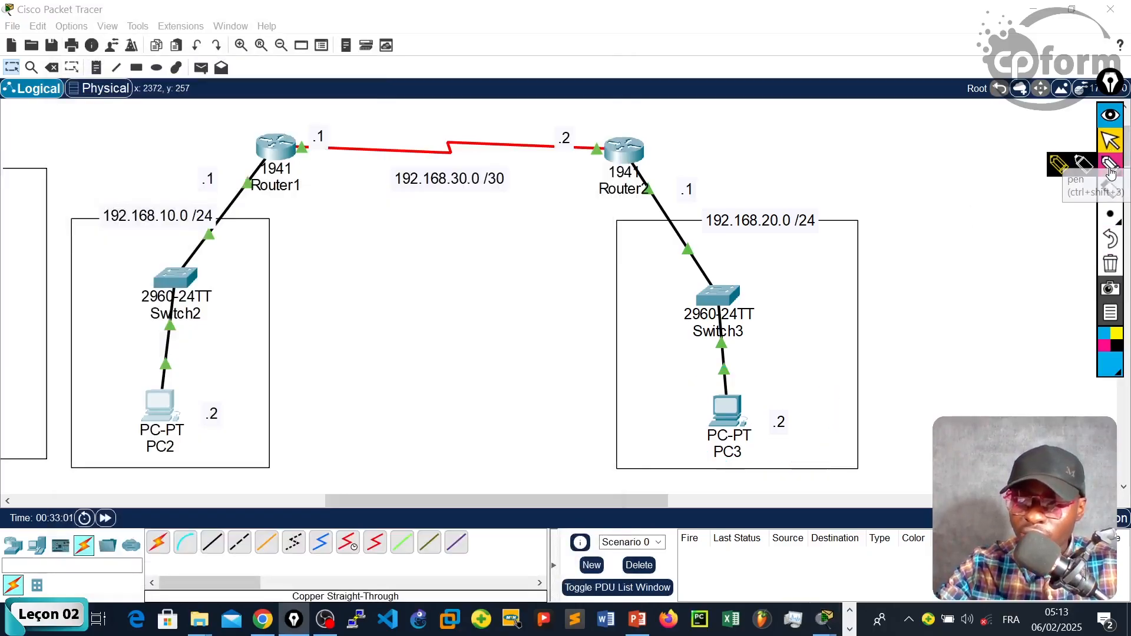
{"action": "mouse_move", "coordinate": [227, 321]}
{"action": "left_mouse_down"}
{"action": "mouse_move", "coordinate": [137, 453]}
{"action": "mouse_move", "coordinate": [244, 350]}
{"action": "mouse_move", "coordinate": [211, 333]}
{"action": "left_mouse_up"}
{"action": "left_click", "coordinate": [1112, 166]}
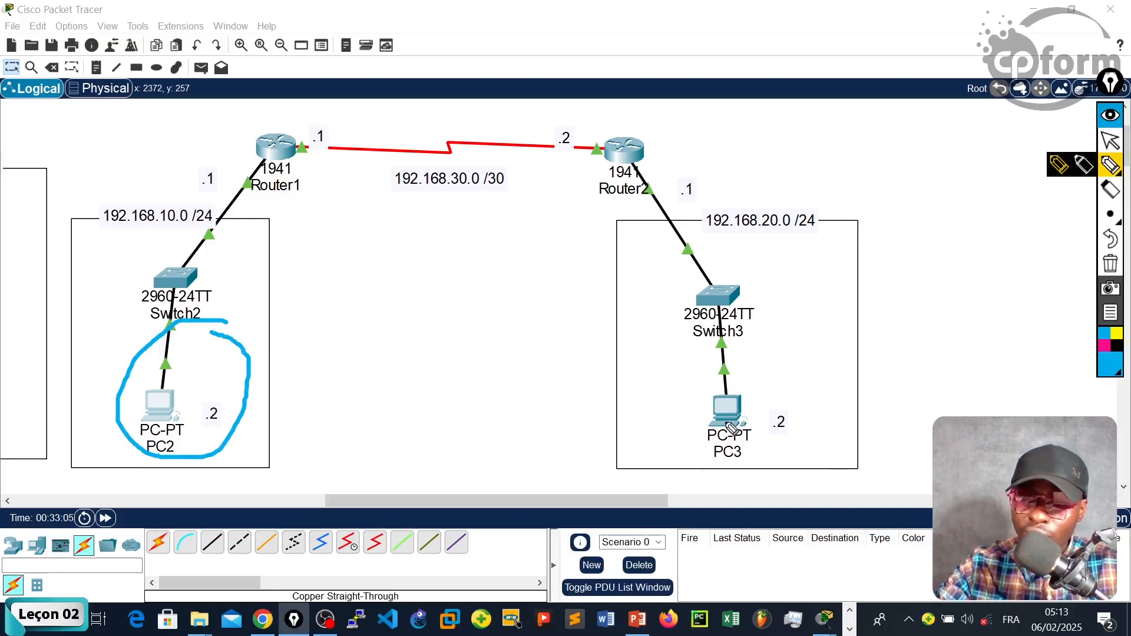
{"action": "left_click_drag", "start_coordinate": [725, 421], "coordinate": [731, 424]}
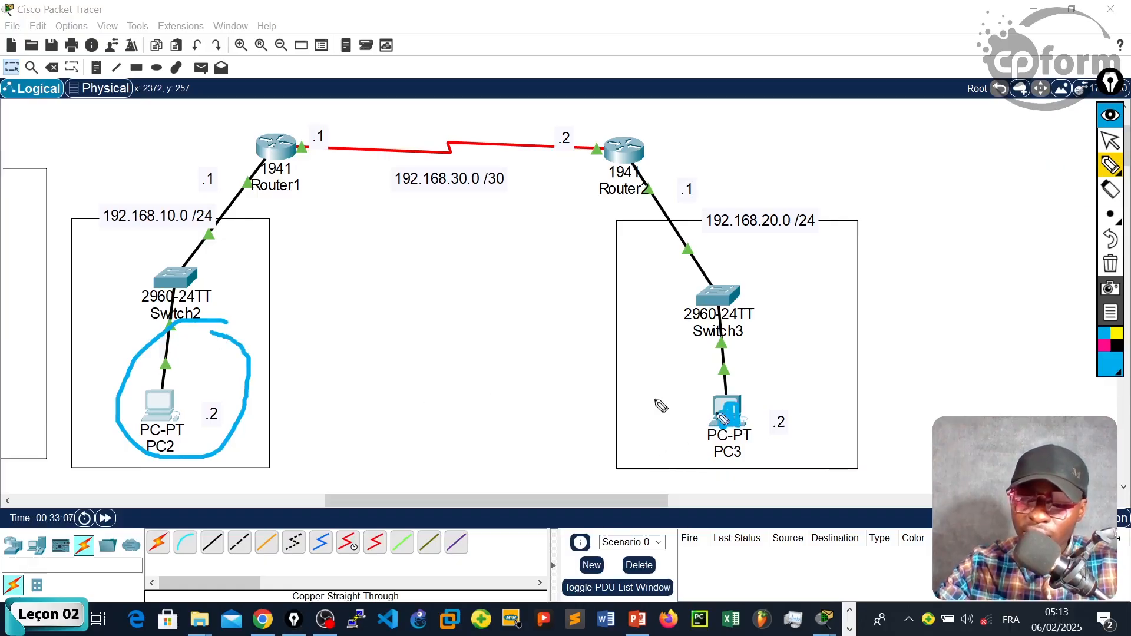
{"action": "mouse_move", "coordinate": [593, 404]}
{"action": "left_mouse_down"}
{"action": "mouse_move", "coordinate": [292, 433]}
{"action": "mouse_move", "coordinate": [380, 450]}
{"action": "left_mouse_up"}
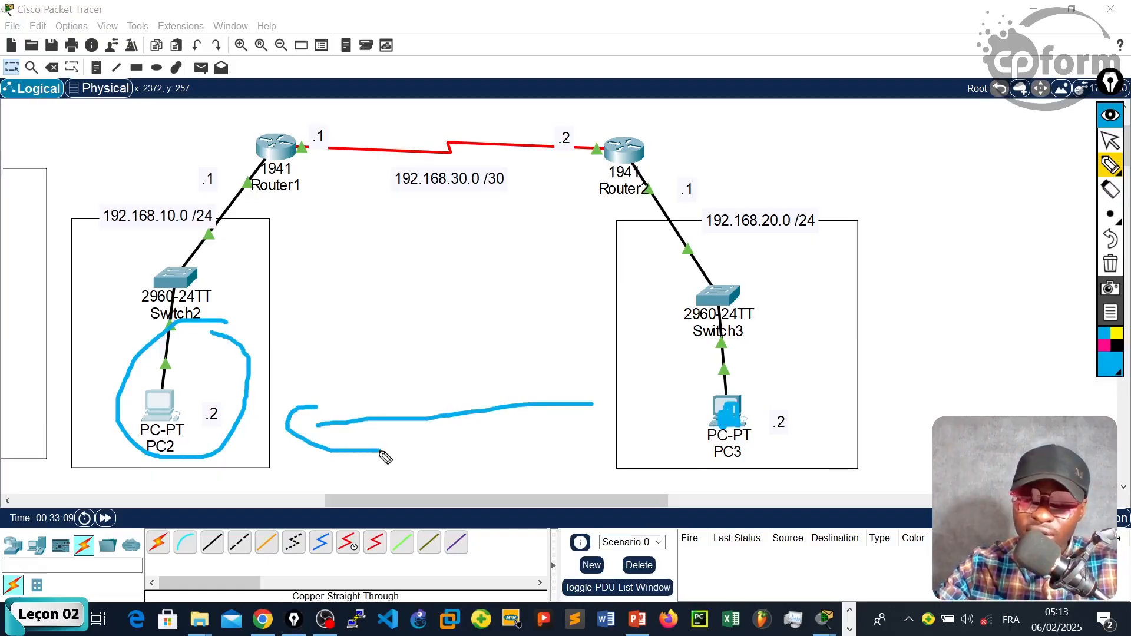
{"action": "left_click", "coordinate": [1111, 141]}
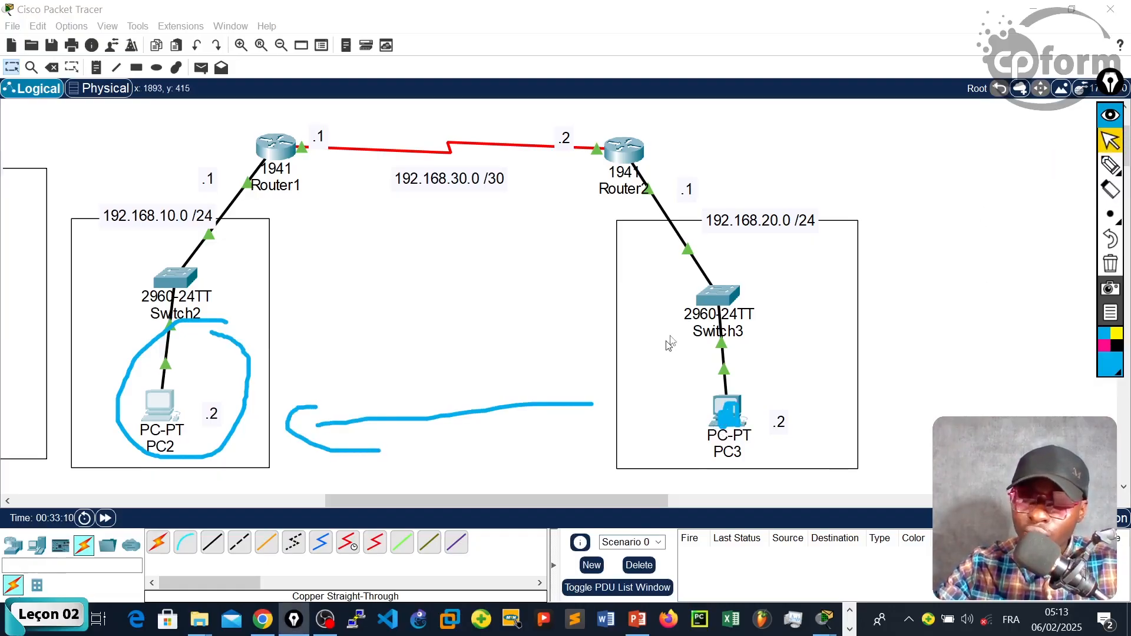
Clear the pen marks and open PC3's Command Prompt, placing its window so that PC2 stays in view.
{"action": "left_click", "coordinate": [729, 406]}
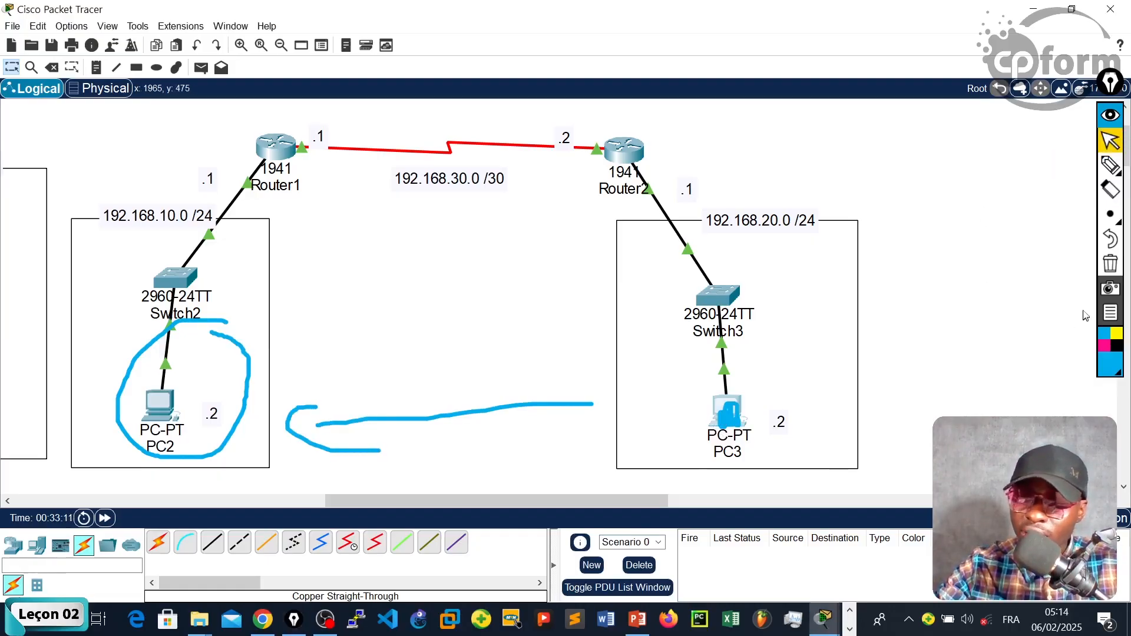
{"action": "left_click", "coordinate": [728, 413]}
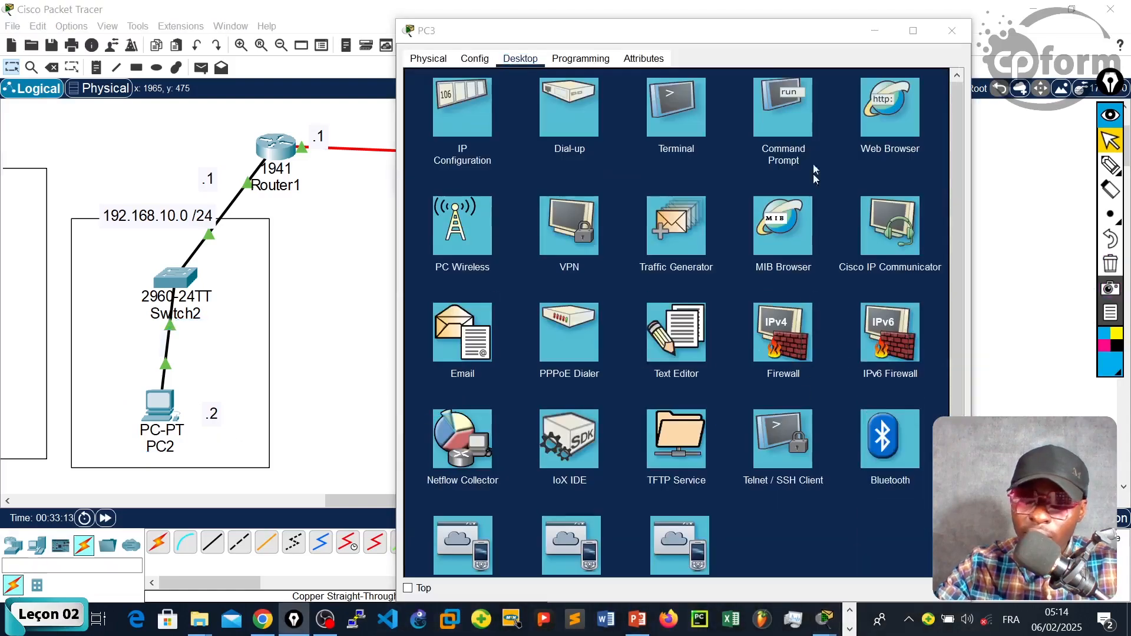
{"action": "left_click_drag", "start_coordinate": [801, 43], "coordinate": [722, 27]}
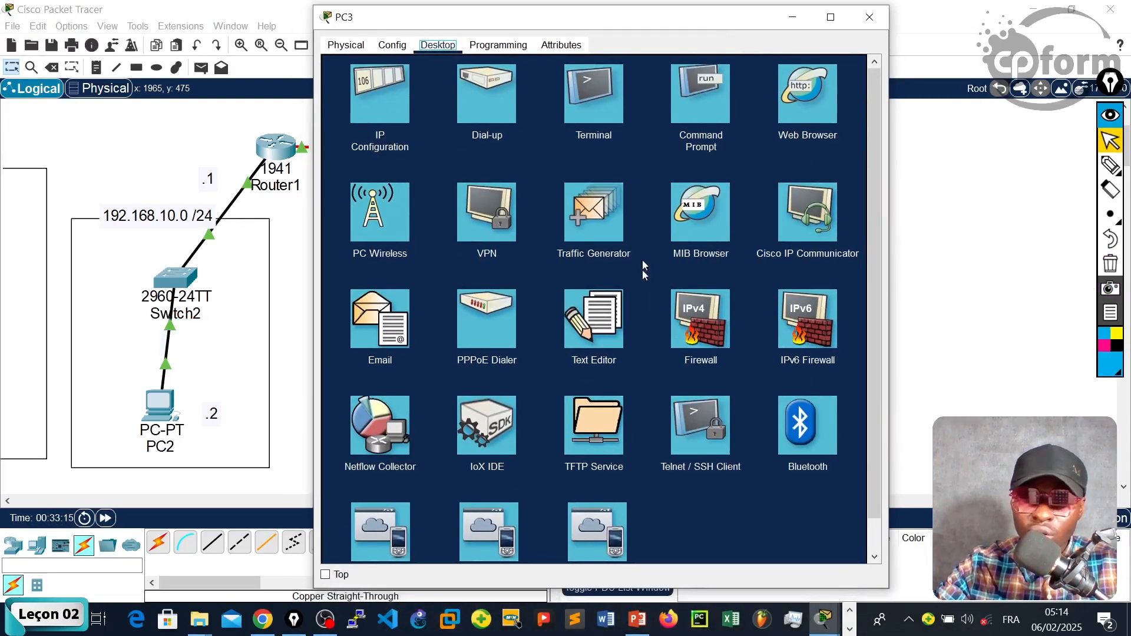
{"action": "left_click", "coordinate": [694, 105]}
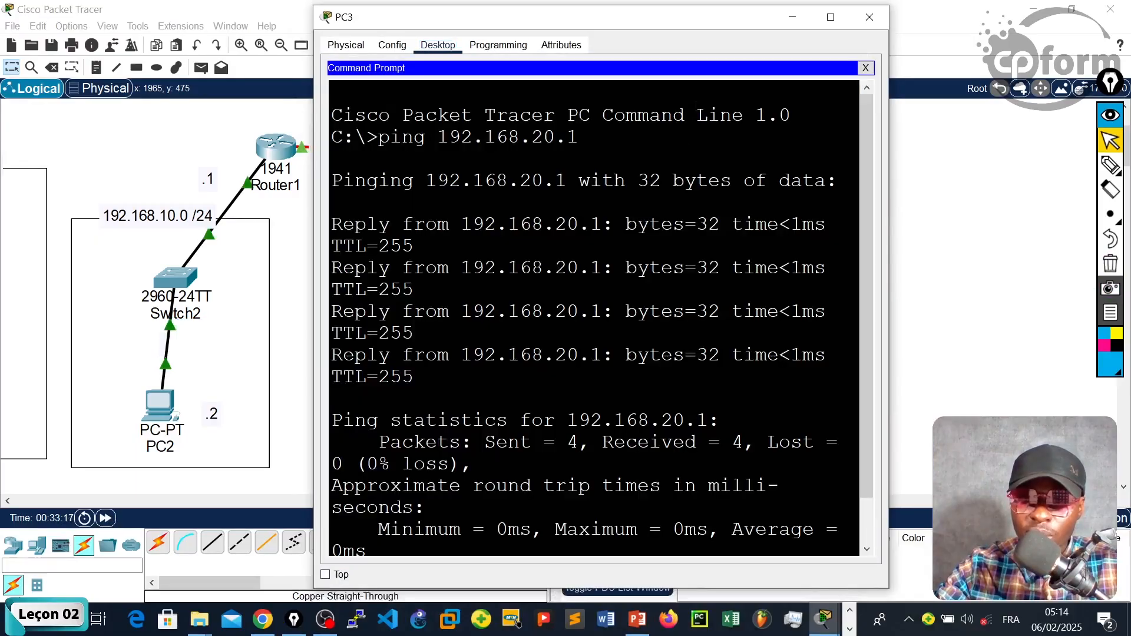
Move PC3's earlier output out of view with blank prompt lines and enter ping 192.168.10.2 without running it.
{"action": "key", "text": "Return"}
{"action": "key", "text": "Return"}
{"action": "key", "text": "Return"}
{"action": "key", "text": "Return"}
{"action": "key", "text": "Return"}
{"action": "key", "text": "Return"}
{"action": "key", "text": "Return"}
{"action": "key", "text": "Return"}
{"action": "key", "text": "Return"}
{"action": "key", "text": "Return"}
{"action": "key", "text": "Return"}
{"action": "key", "text": "Return"}
{"action": "key", "text": "Return"}
{"action": "key", "text": "Return"}
{"action": "key", "text": "Return"}
{"action": "key", "text": "Return"}
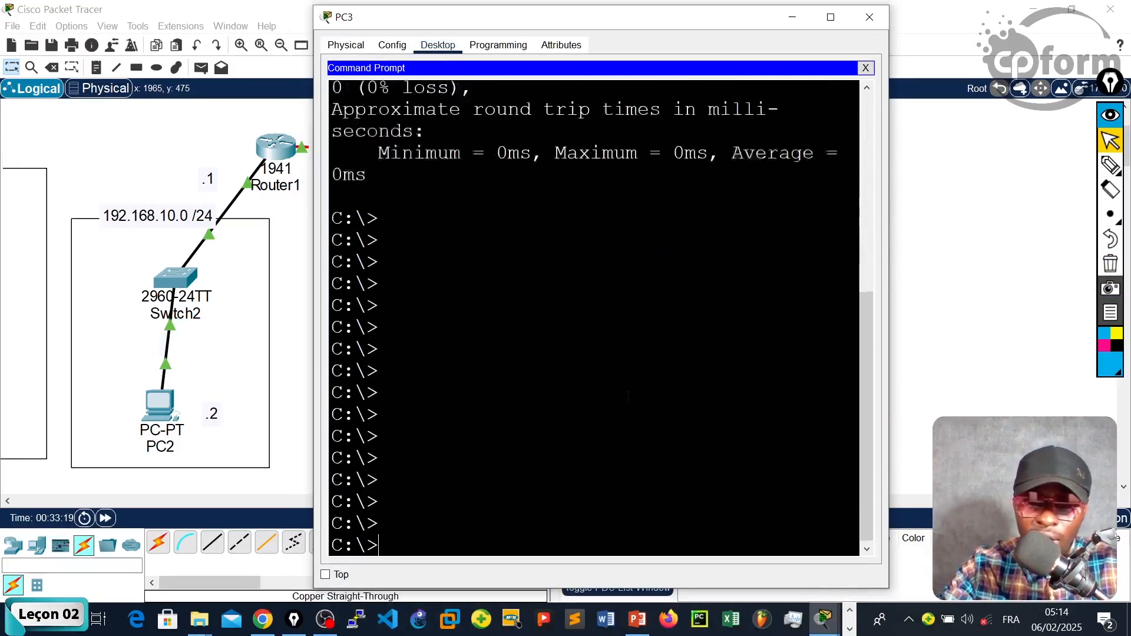
{"action": "type", "text": "ping 192.168"}
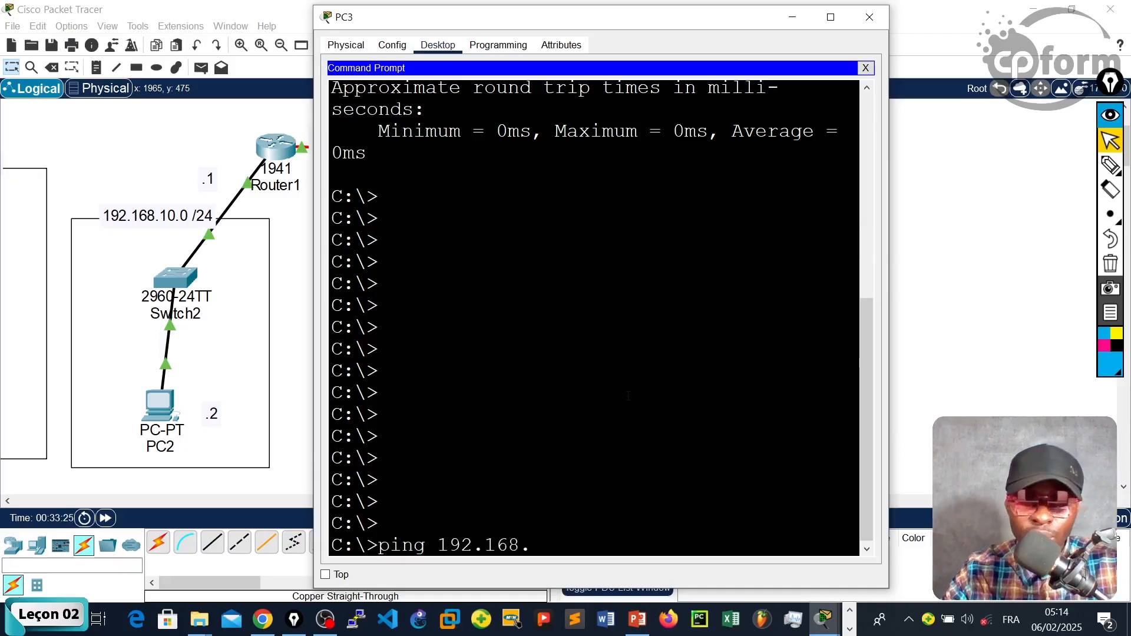
{"action": "type", "text": "."}
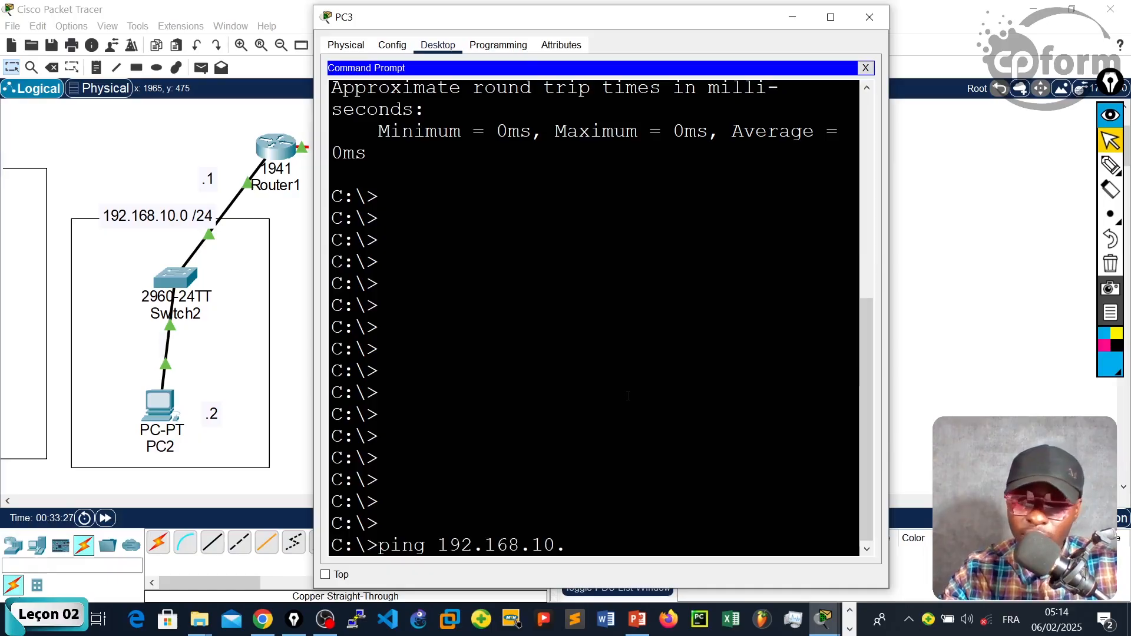
{"action": "type", "text": "2"}
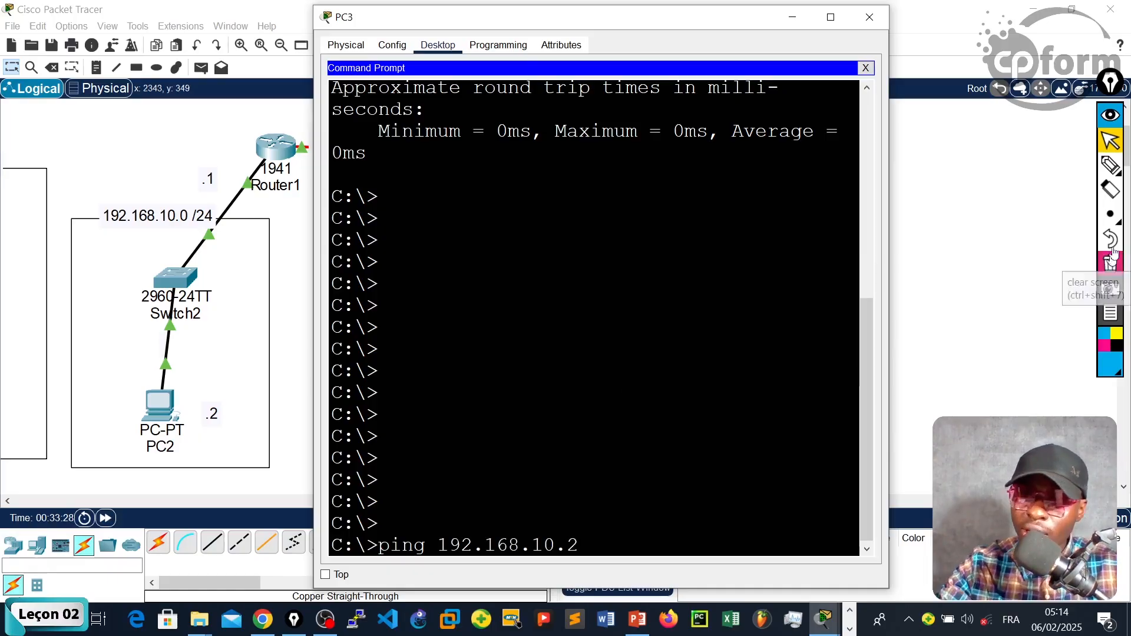
Circle PC2 and its .2 address label with the pen, and run the prepared ping from PC3.
{"action": "left_click", "coordinate": [1111, 165]}
{"action": "mouse_move", "coordinate": [258, 358]}
{"action": "left_mouse_down"}
{"action": "mouse_move", "coordinate": [85, 415]}
{"action": "mouse_move", "coordinate": [247, 453]}
{"action": "mouse_move", "coordinate": [212, 361]}
{"action": "mouse_move", "coordinate": [188, 348]}
{"action": "left_mouse_up"}
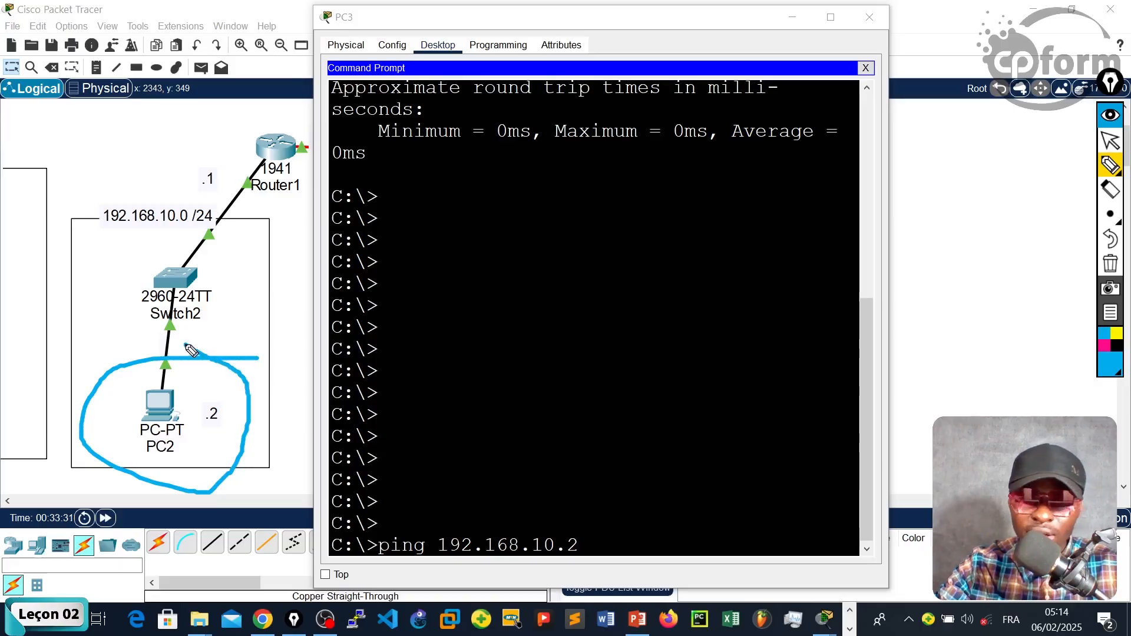
{"action": "left_click", "coordinate": [1110, 140]}
{"action": "key", "text": "Return"}
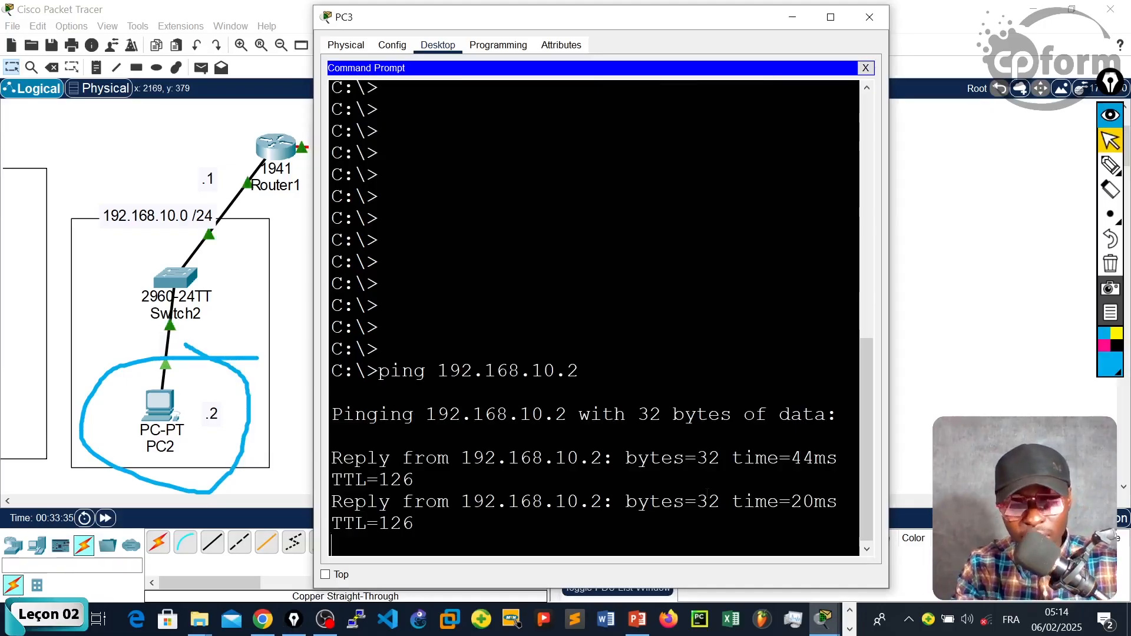
{"action": "left_click", "coordinate": [883, 13]}
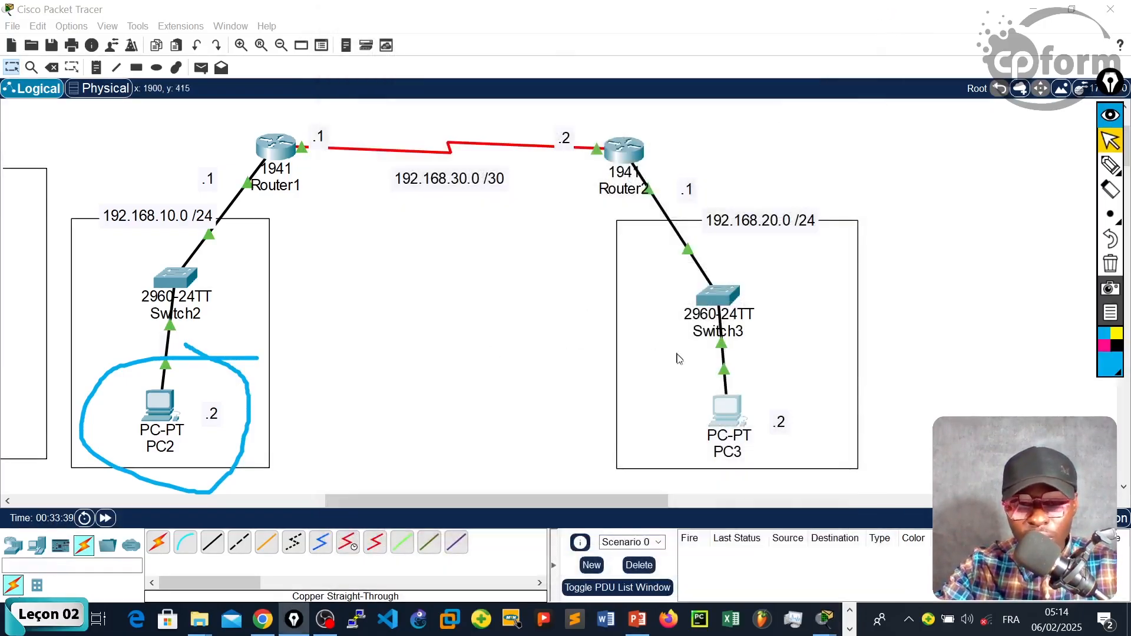
Reopen PC3's Command Prompt and repeat the ping to 192.168.10.2, closing PC3's window and clearing the pen marks at the end.
{"action": "left_click", "coordinate": [725, 419]}
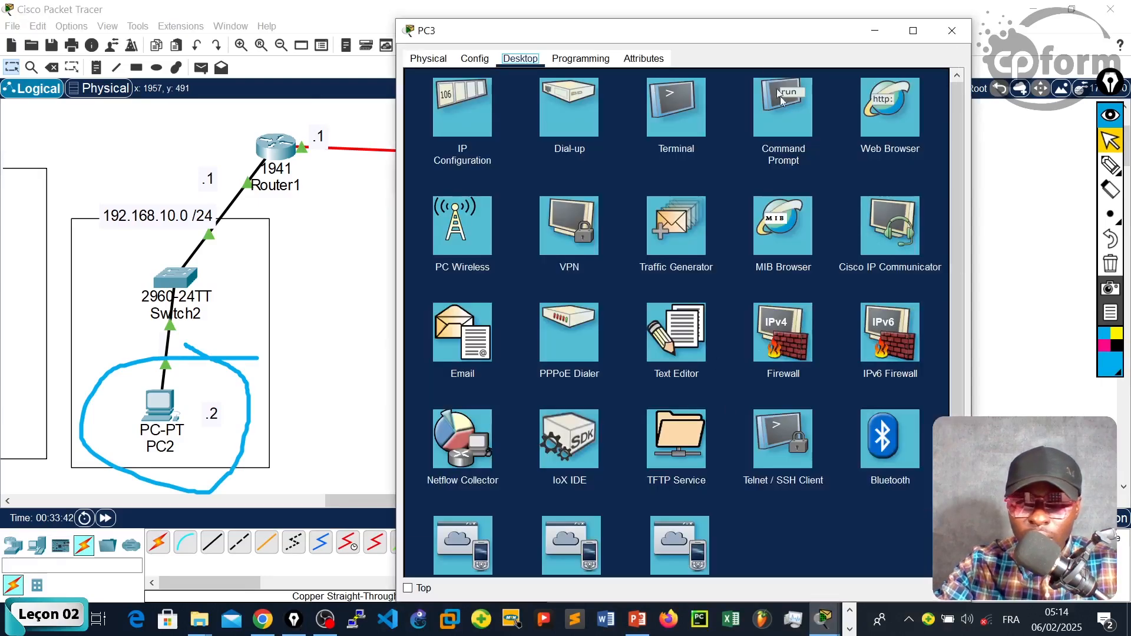
{"action": "left_click", "coordinate": [780, 96]}
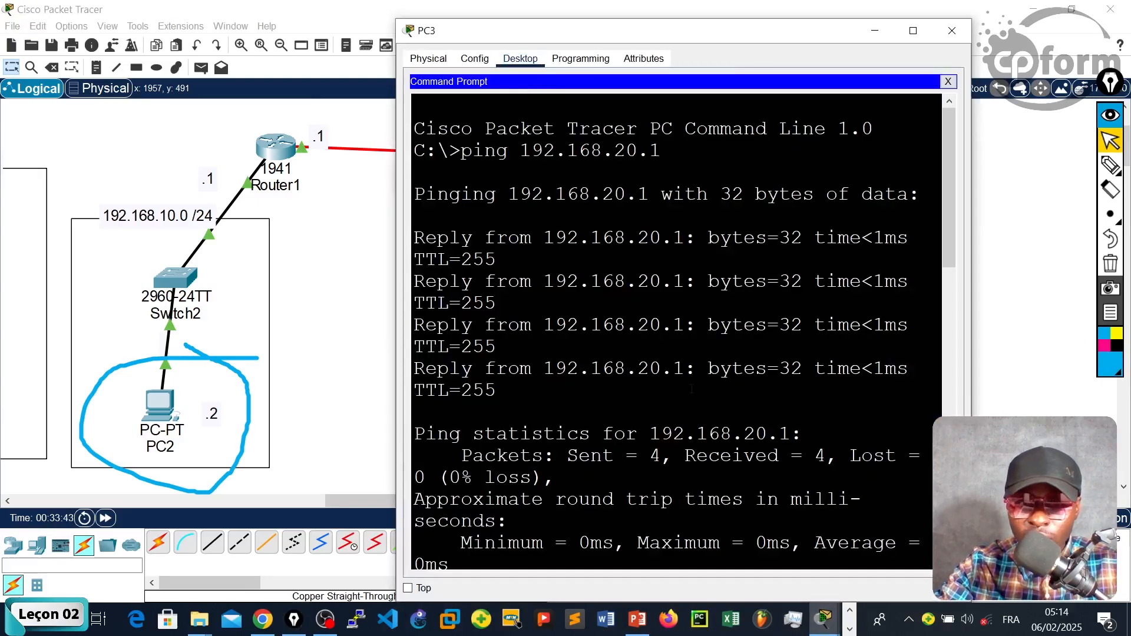
{"action": "key", "text": "Return"}
{"action": "key", "text": "Return"}
{"action": "key", "text": "Return"}
{"action": "key", "text": "Return"}
{"action": "key", "text": "Return"}
{"action": "key", "text": "Return"}
{"action": "key", "text": "Return"}
{"action": "key", "text": "Return"}
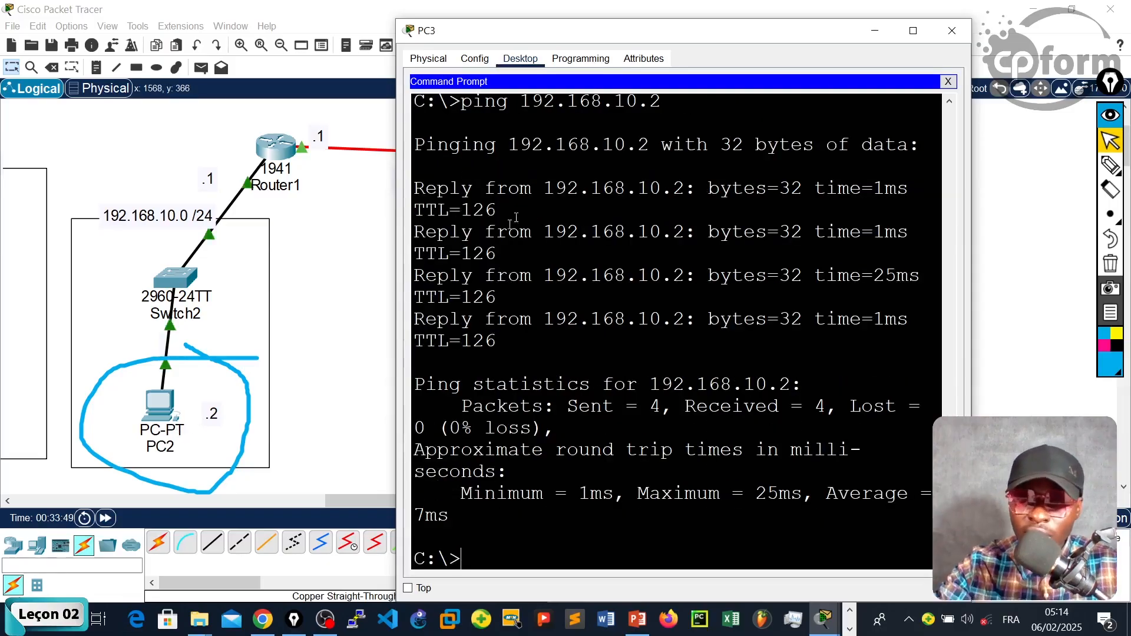
{"action": "left_click", "coordinate": [953, 37]}
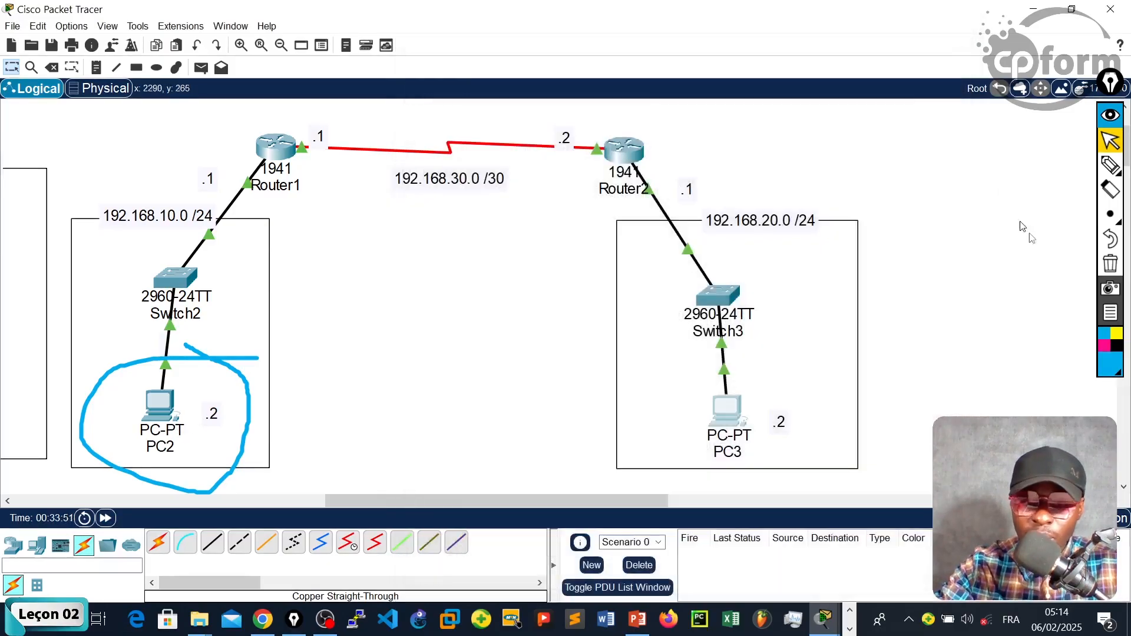
{"action": "left_click", "coordinate": [1110, 263]}
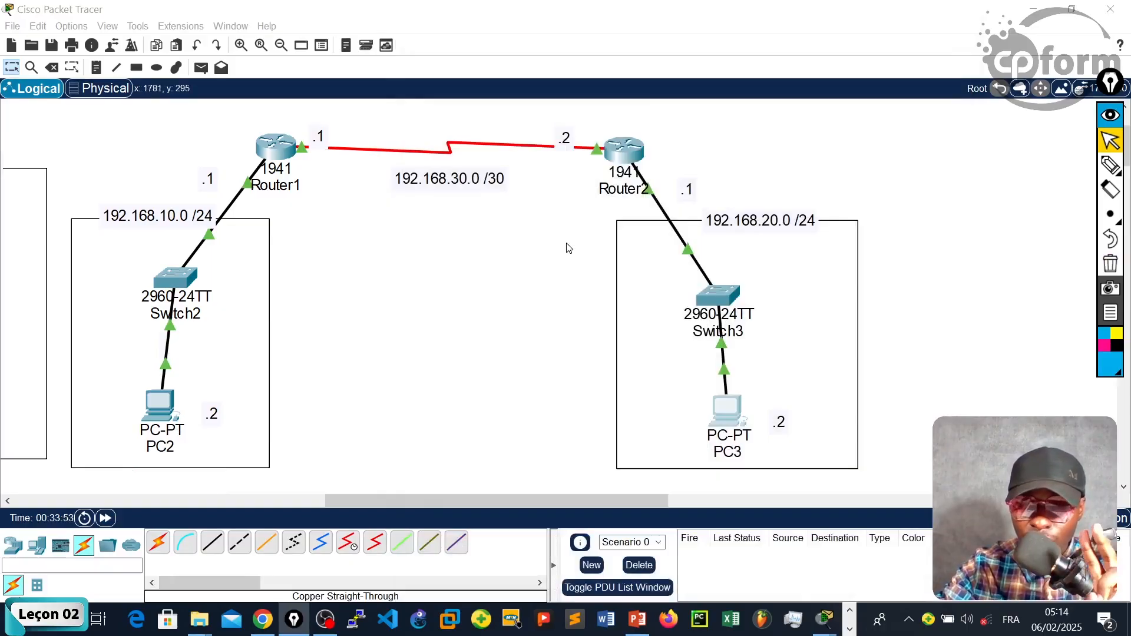